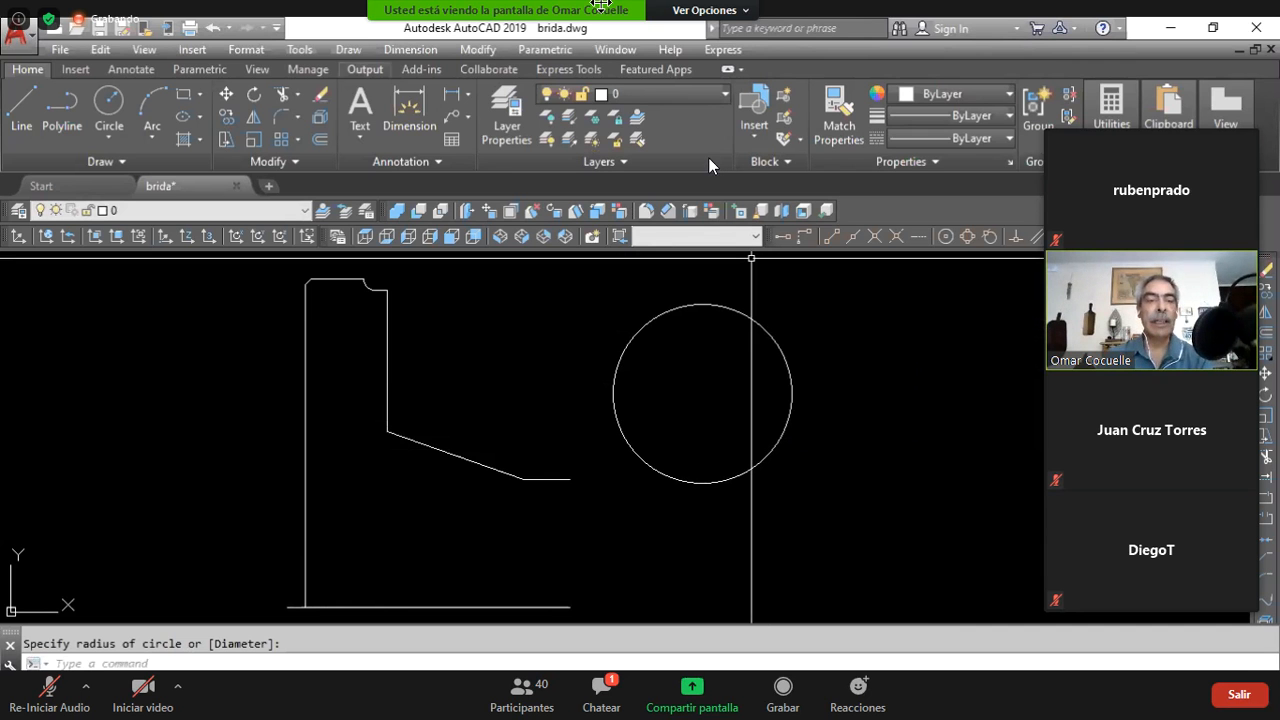
- Draw a slanted line from the circle's centre out past its upper-right edge
left_click(348, 49)
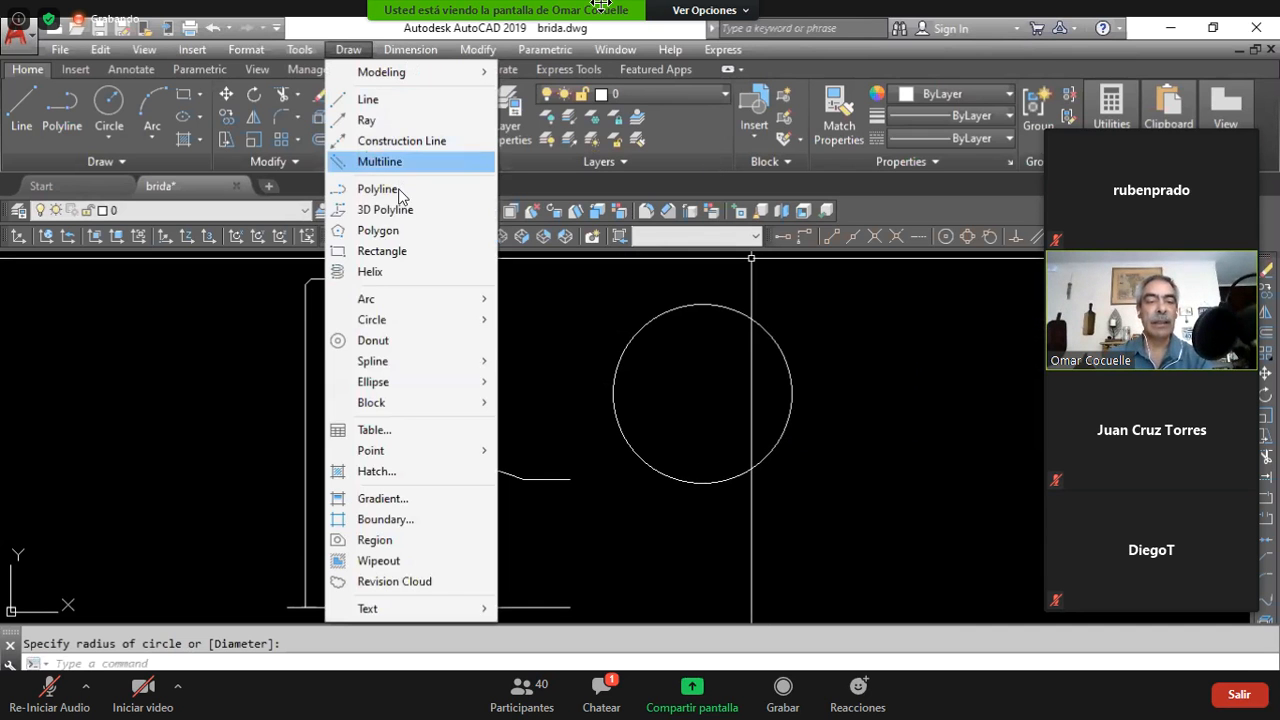
left_click(402, 100)
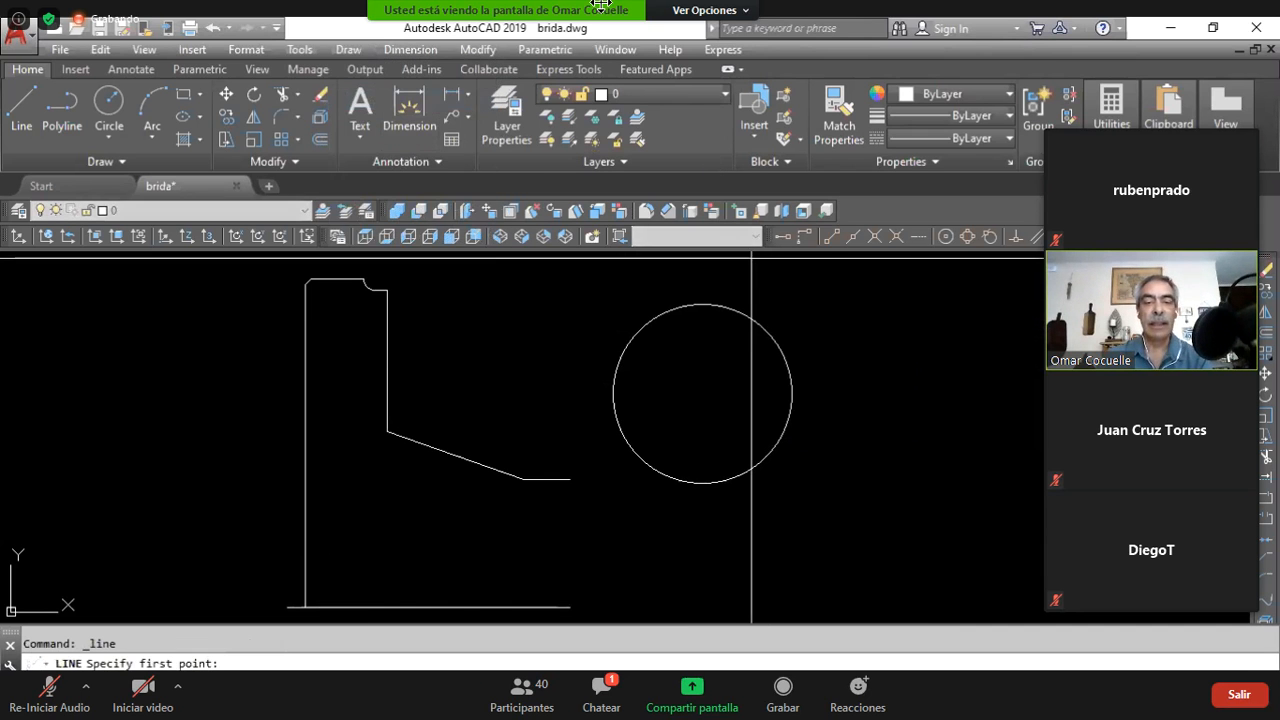
left_click(945, 237)
left_click(702, 393)
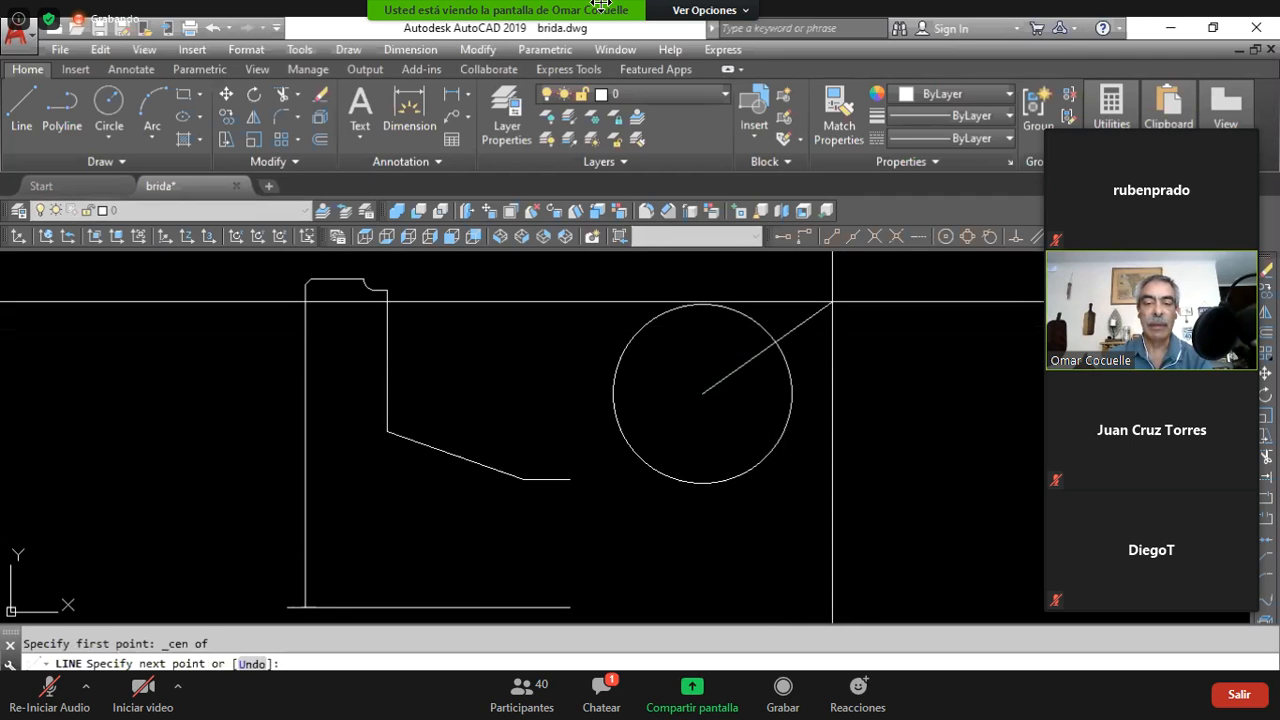
left_click(835, 279)
key("Return")
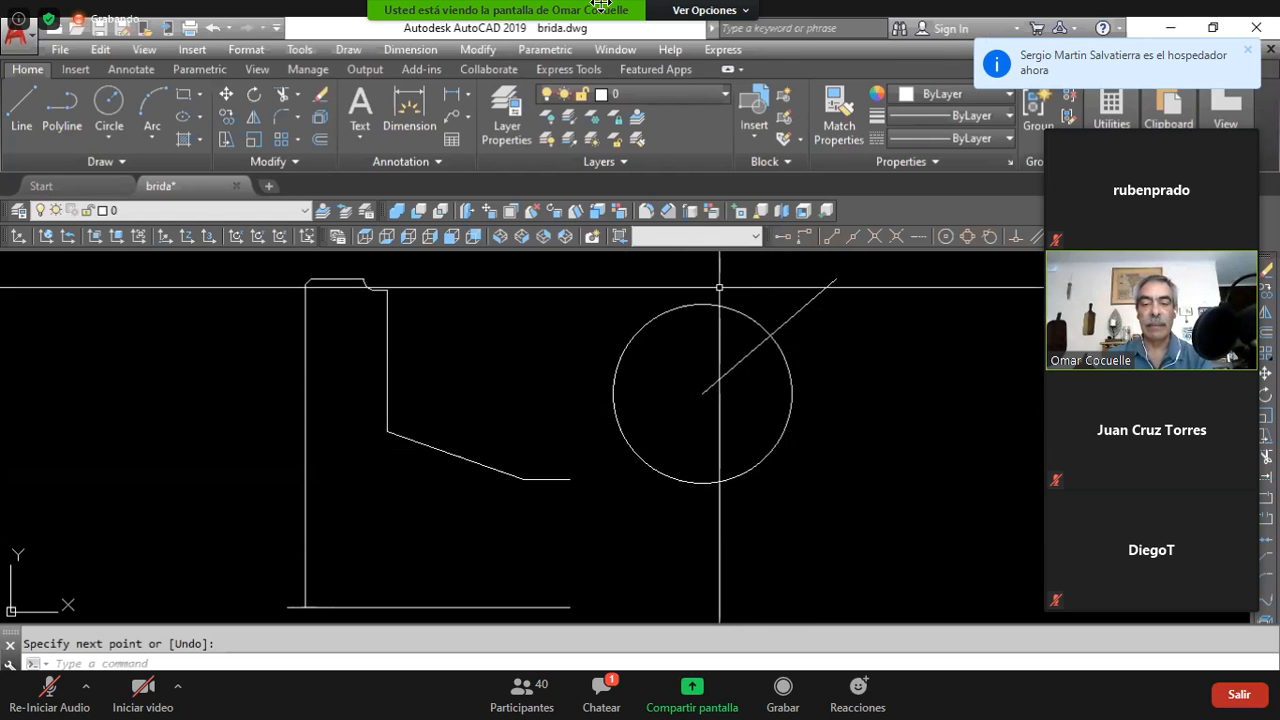
key("Return")
left_click(817, 298)
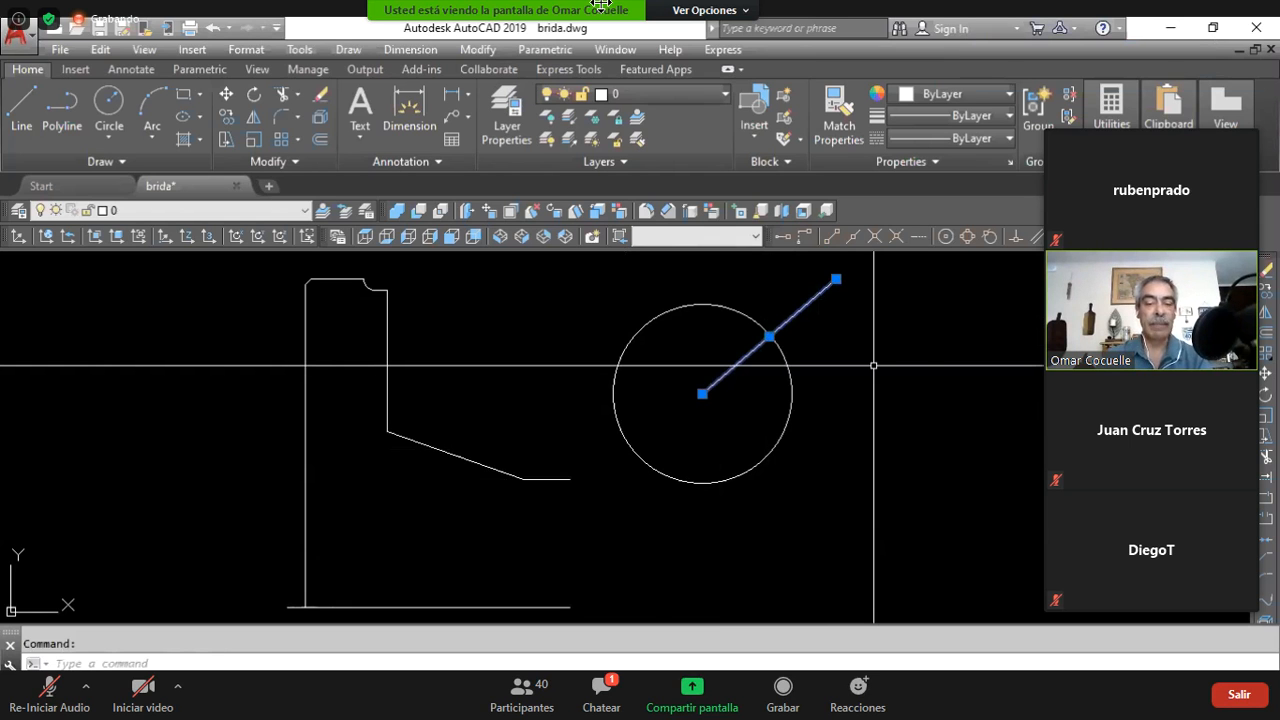
left_click(752, 368)
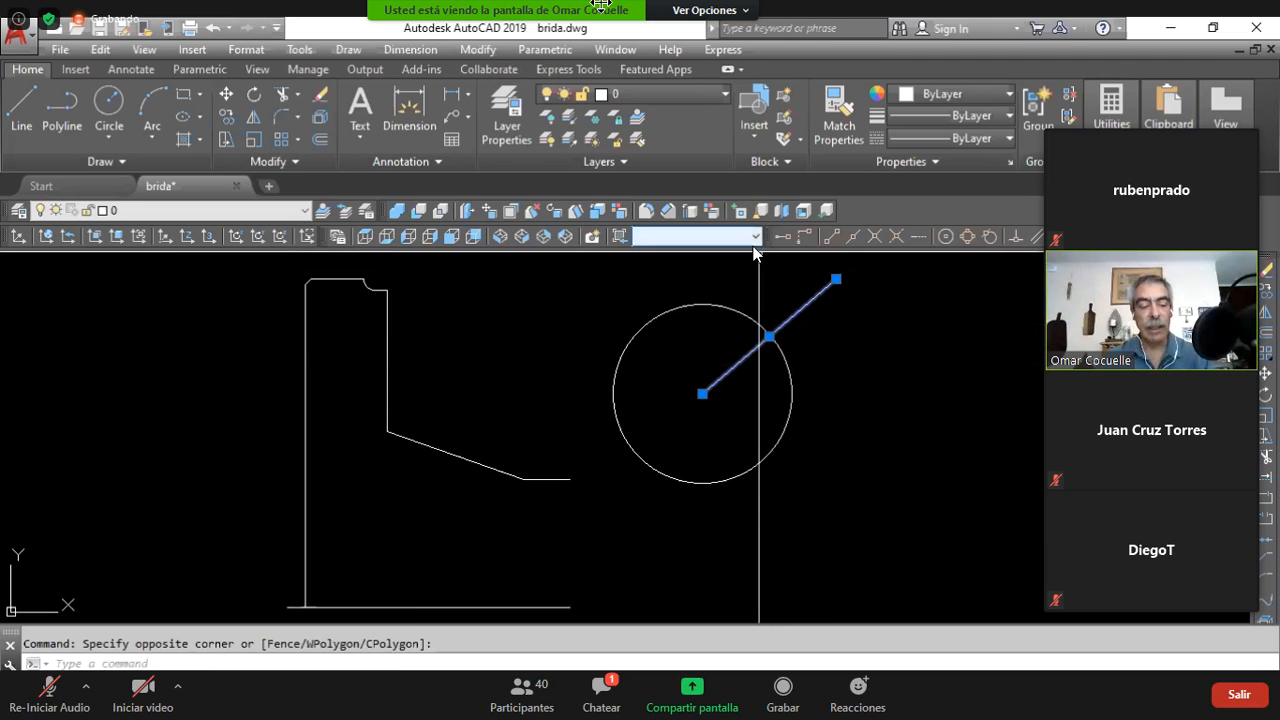
key("Escape")
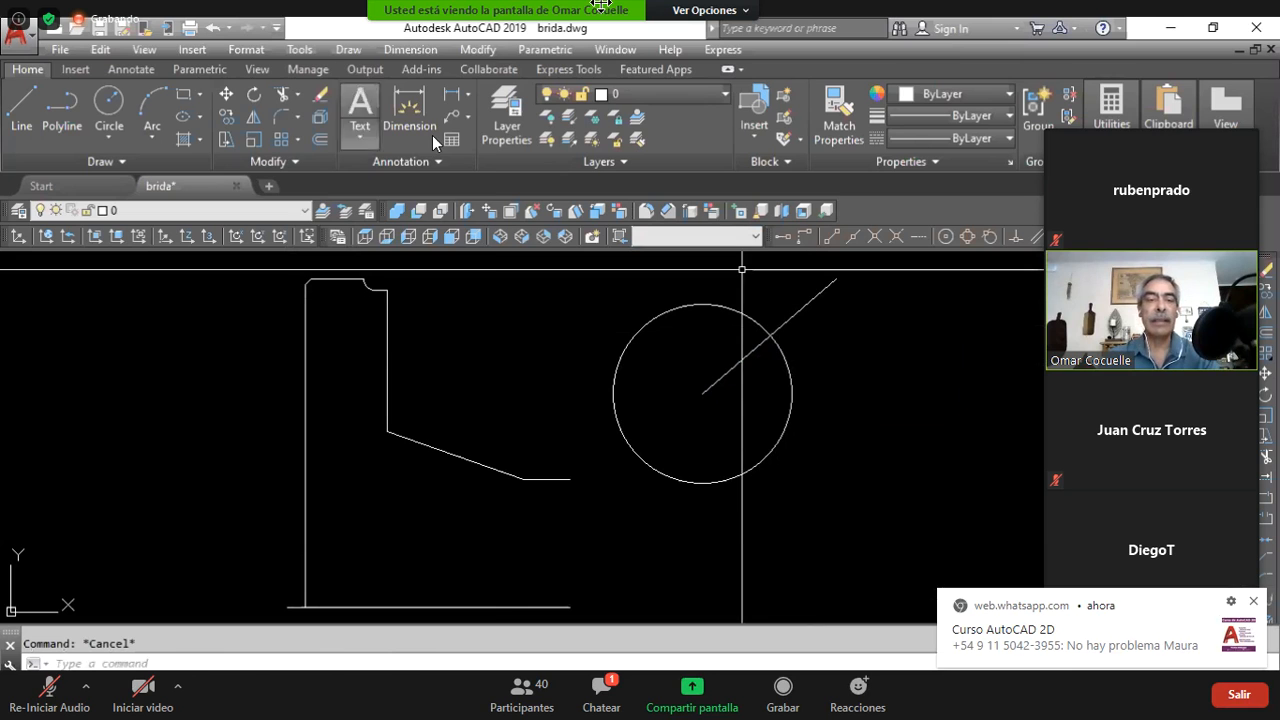
- Draw a line from a free point right of the circle perpendicular to the slanted line through its centre
left_click(348, 49)
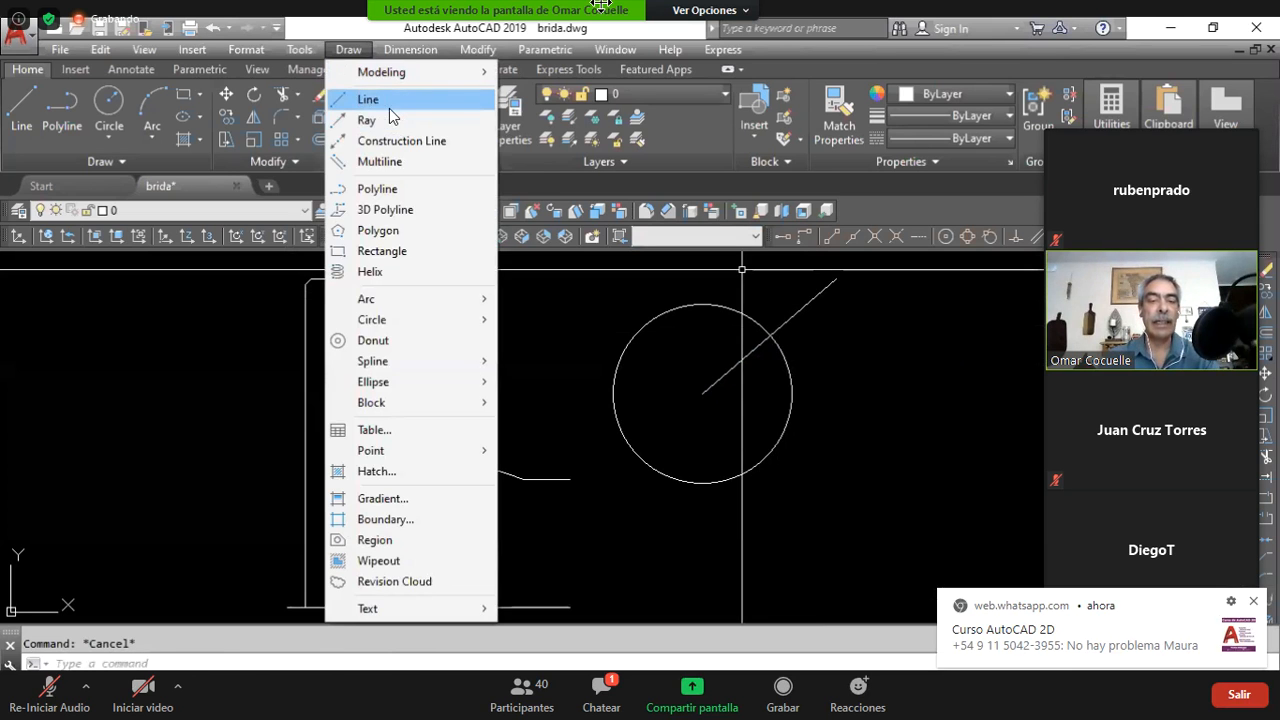
left_click(389, 106)
left_click(866, 390)
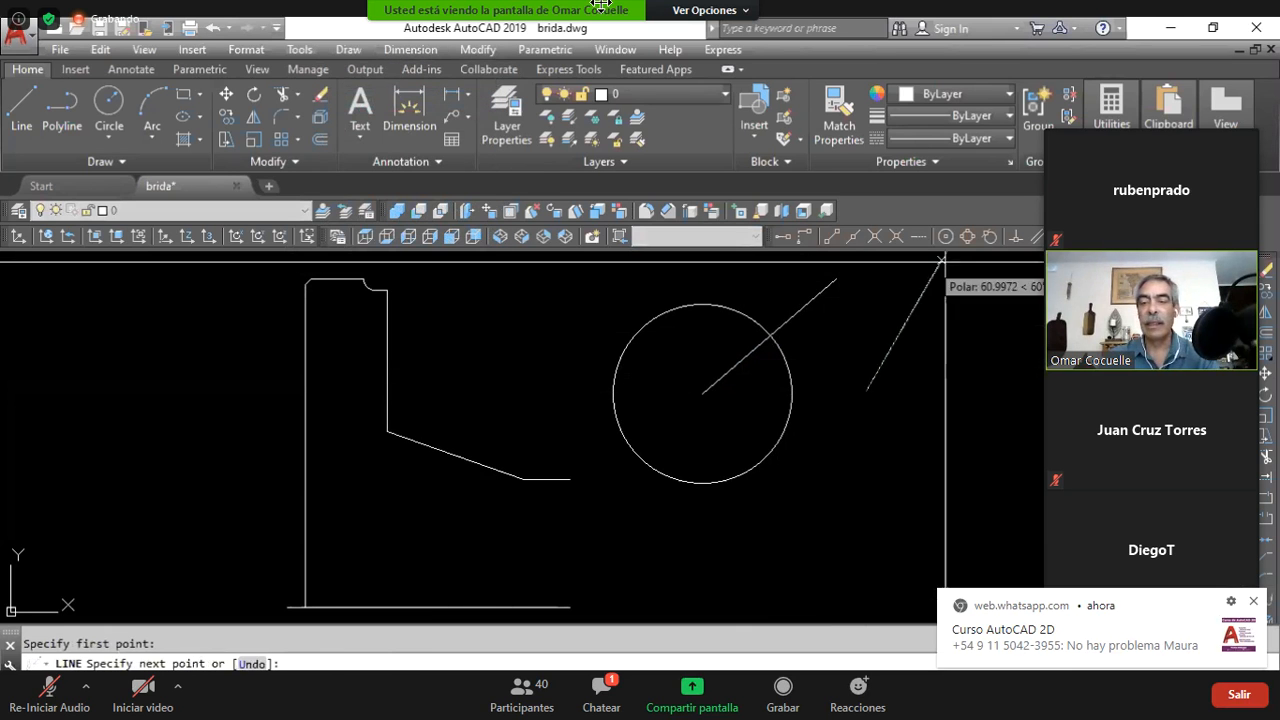
left_click(1012, 237)
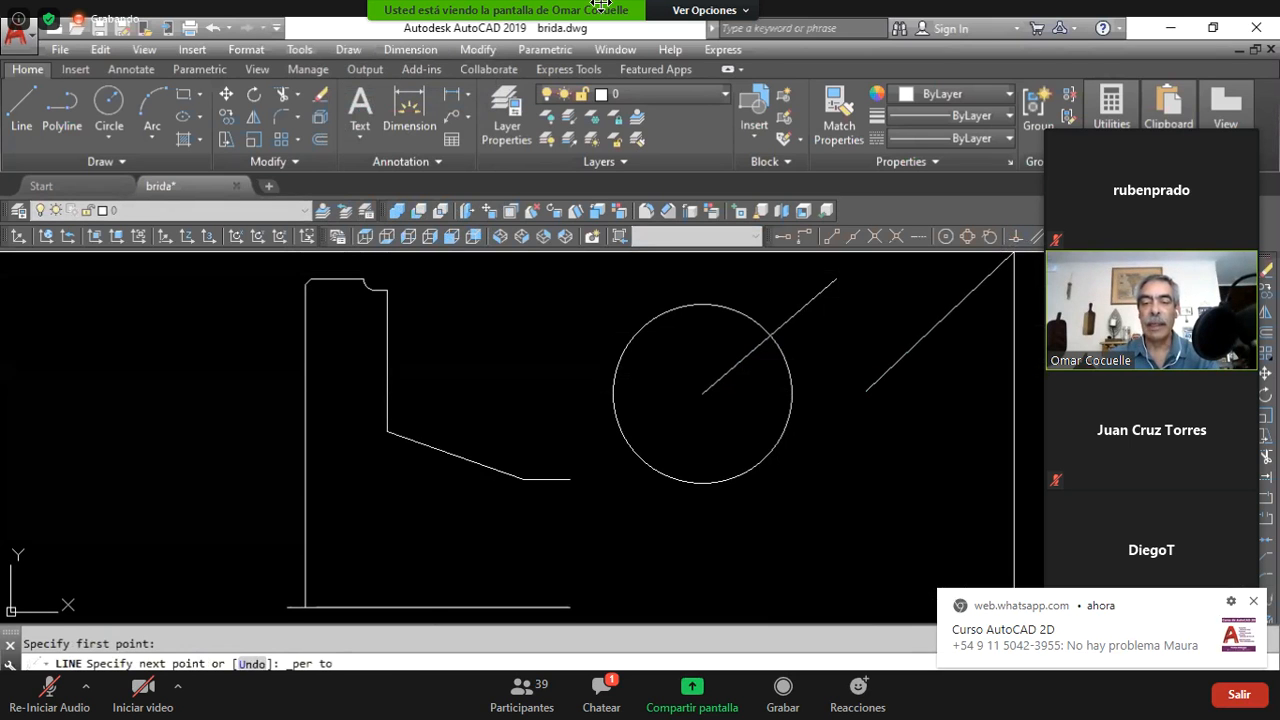
left_click(835, 292)
key("Escape")
- Move the perpendicular line by its midpoint to the intersection of the slanted line and the circle
left_click(826, 346)
left_click(832, 352)
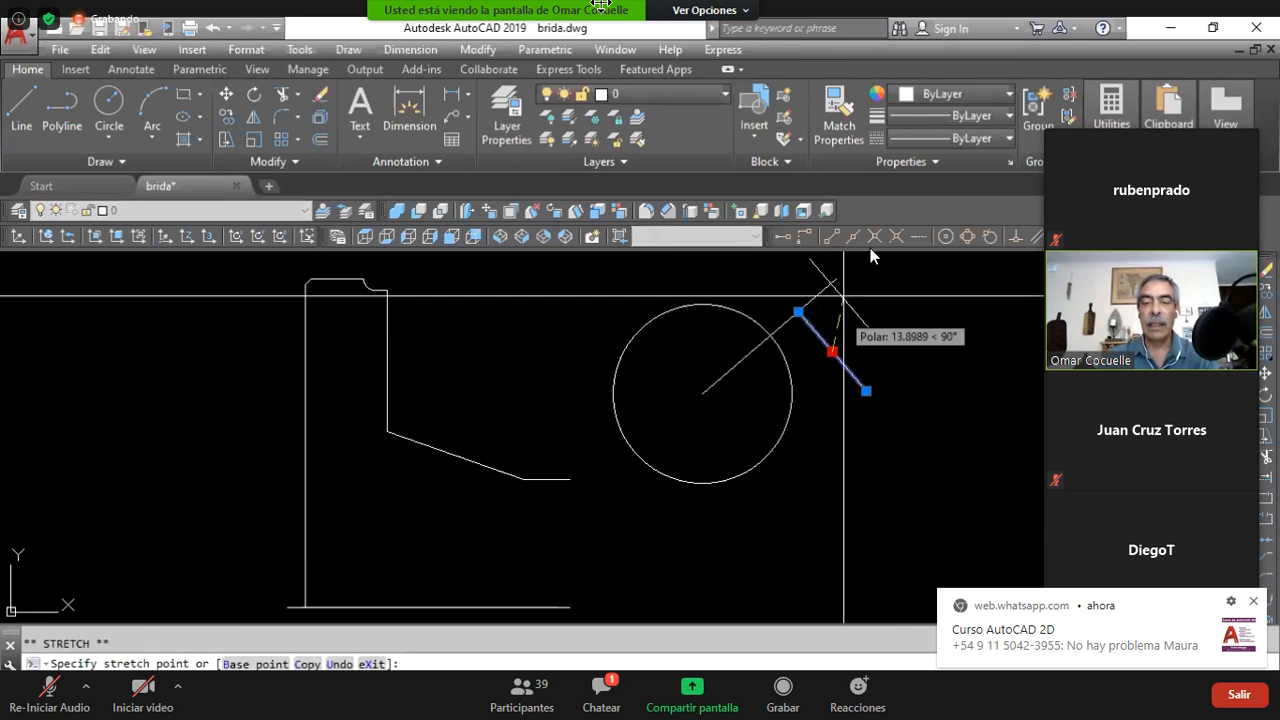
left_click(874, 236)
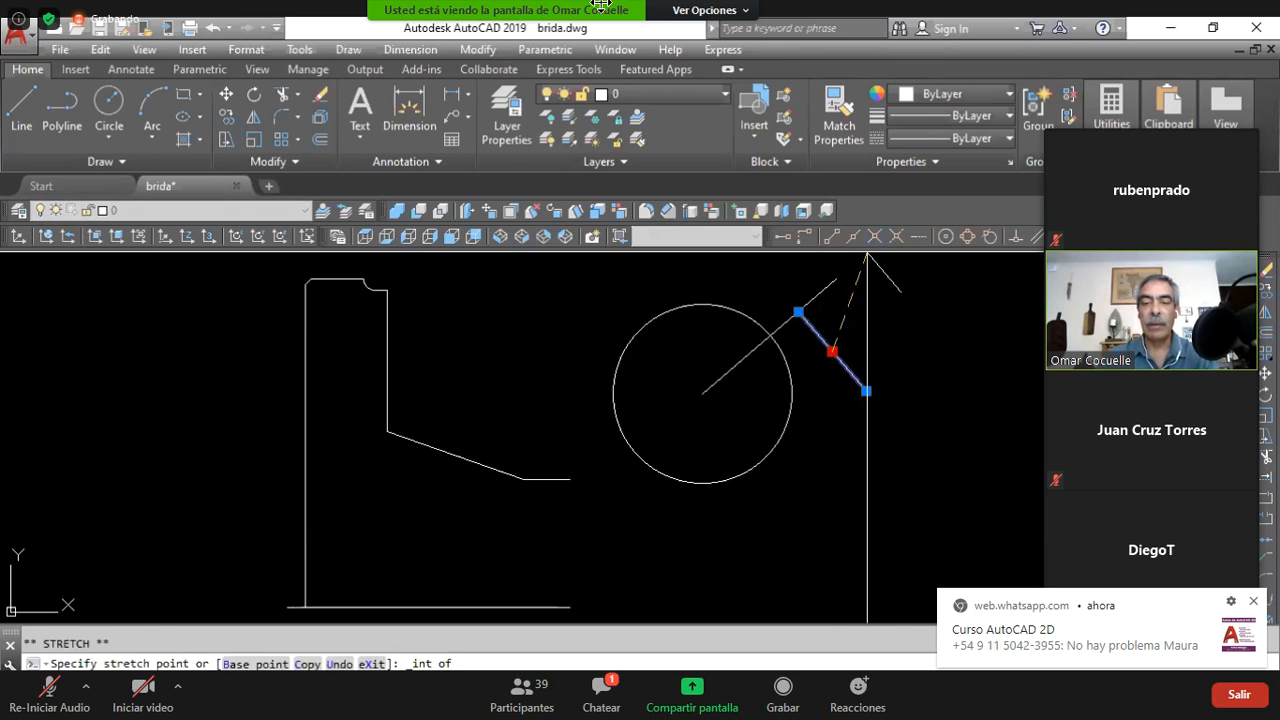
left_click(771, 336)
key("Escape")
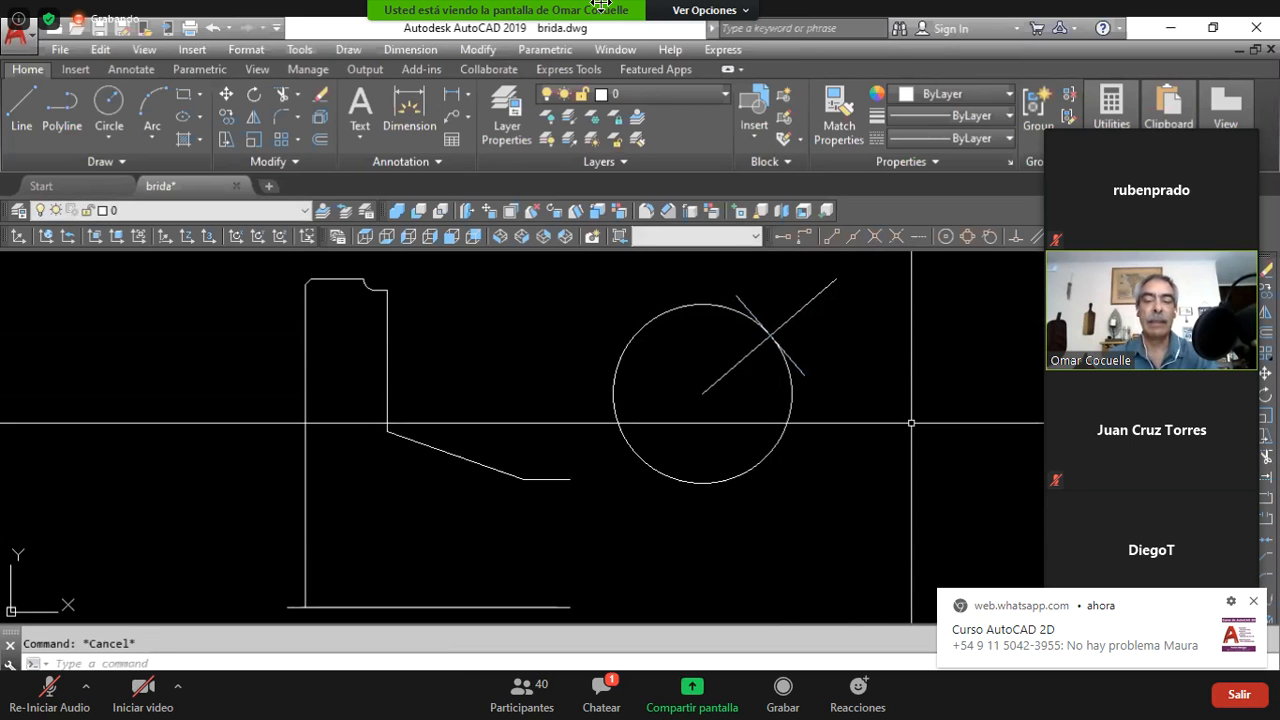
type("d")
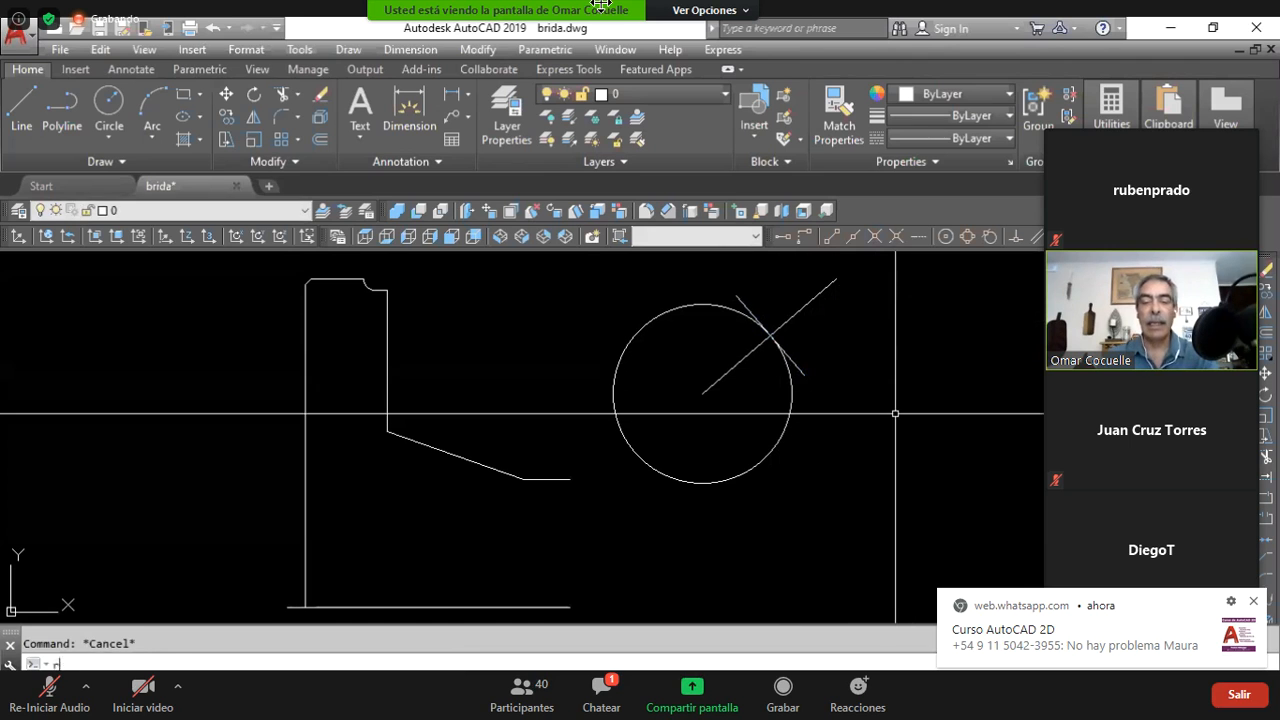
key("Return")
left_click(752, 349)
key("Return")
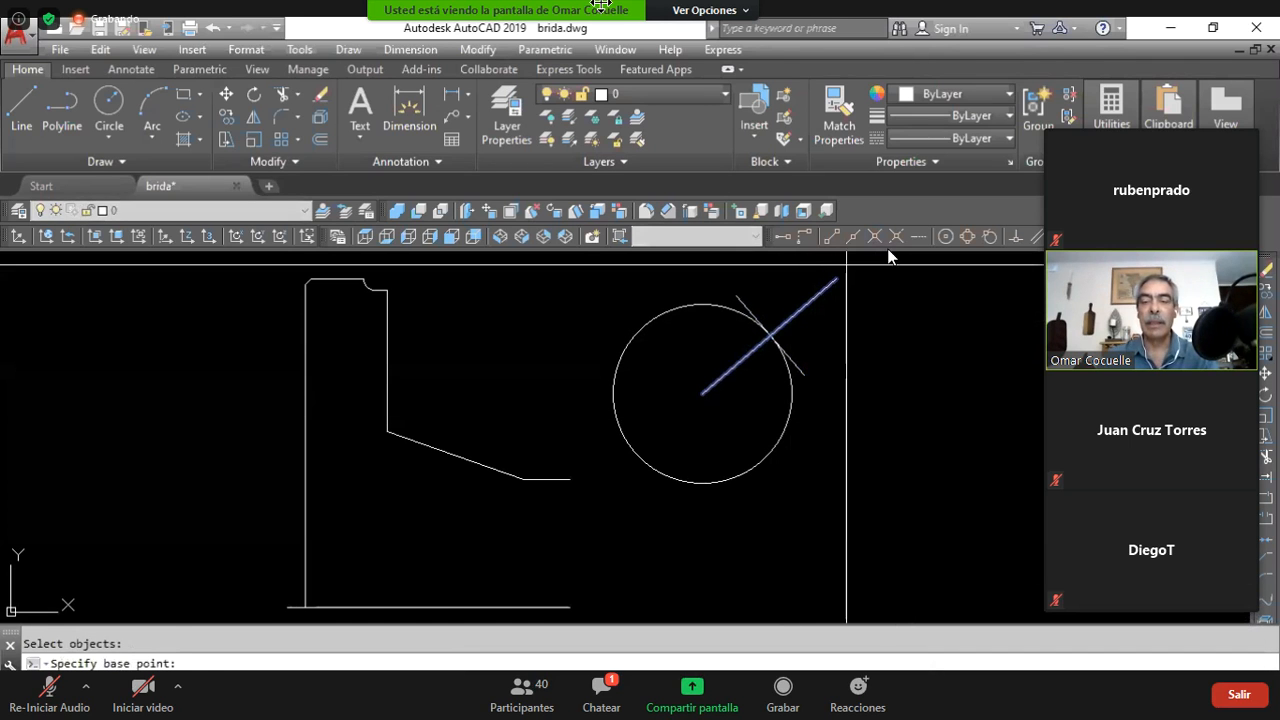
left_click(945, 236)
left_click(745, 305)
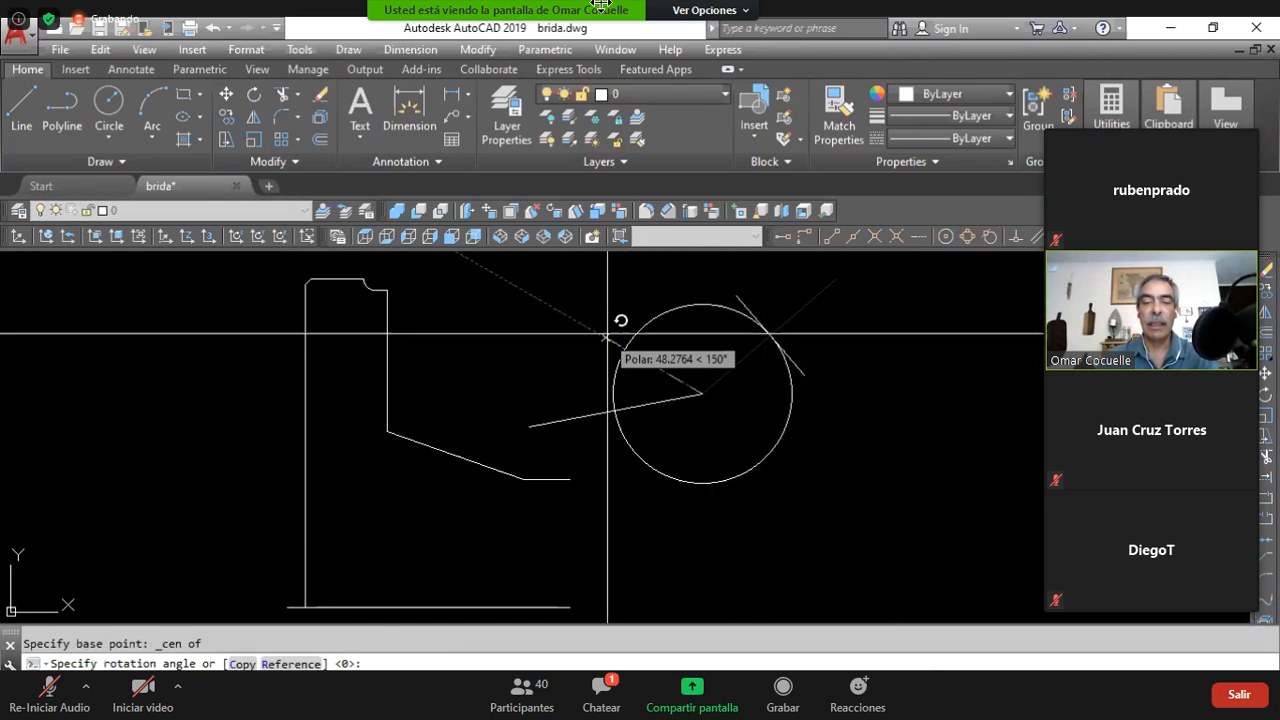
key("Escape")
- Rotate the slanted line and the tangent line together counterclockwise about the circle's centre to a steeper angle
key("Return")
left_click(752, 350)
left_click(785, 353)
key("Return")
left_click(945, 237)
left_click(700, 304)
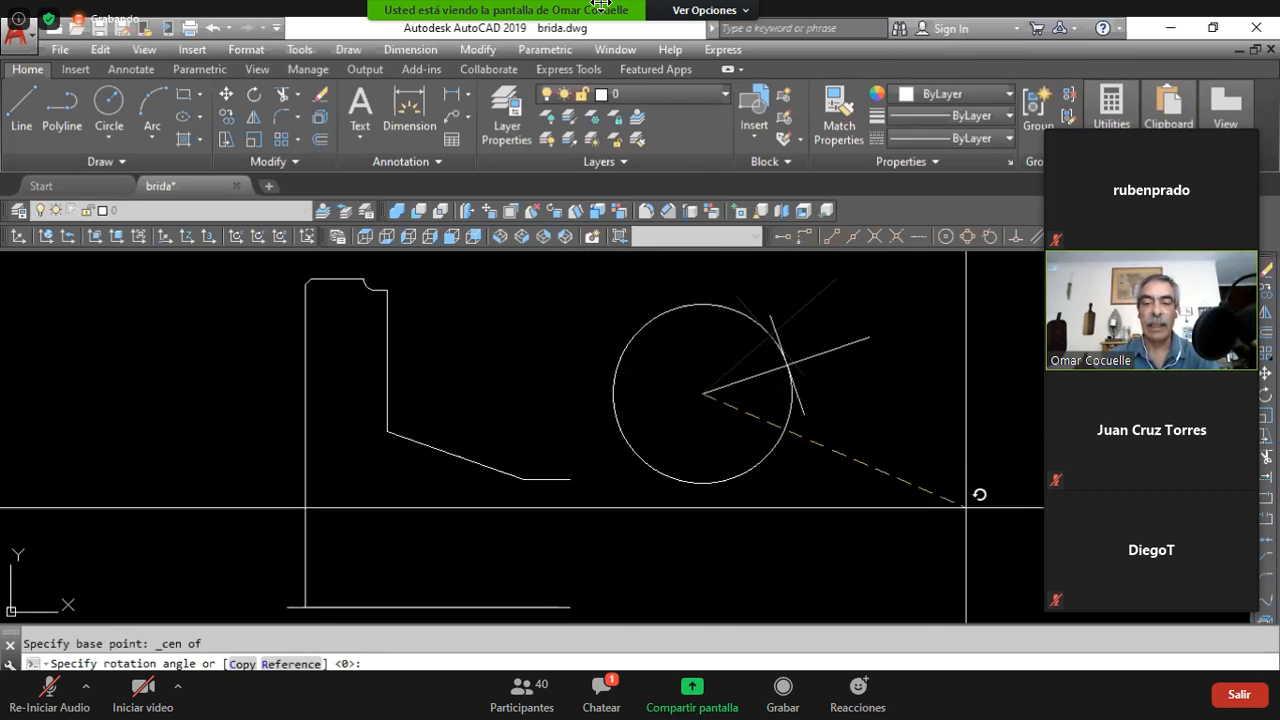
left_click(866, 292)
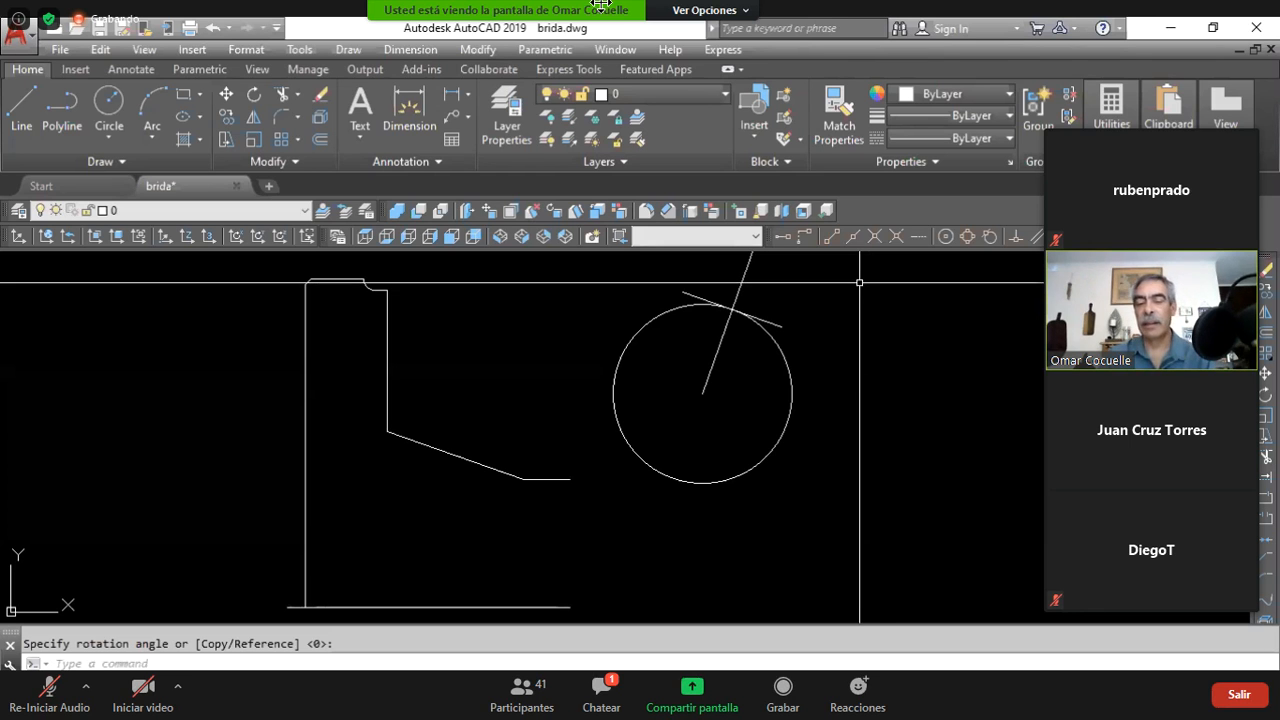
- Erase the circle together with its radial and tangent lines, leaving the flange profile
left_click(868, 282)
left_click(678, 355)
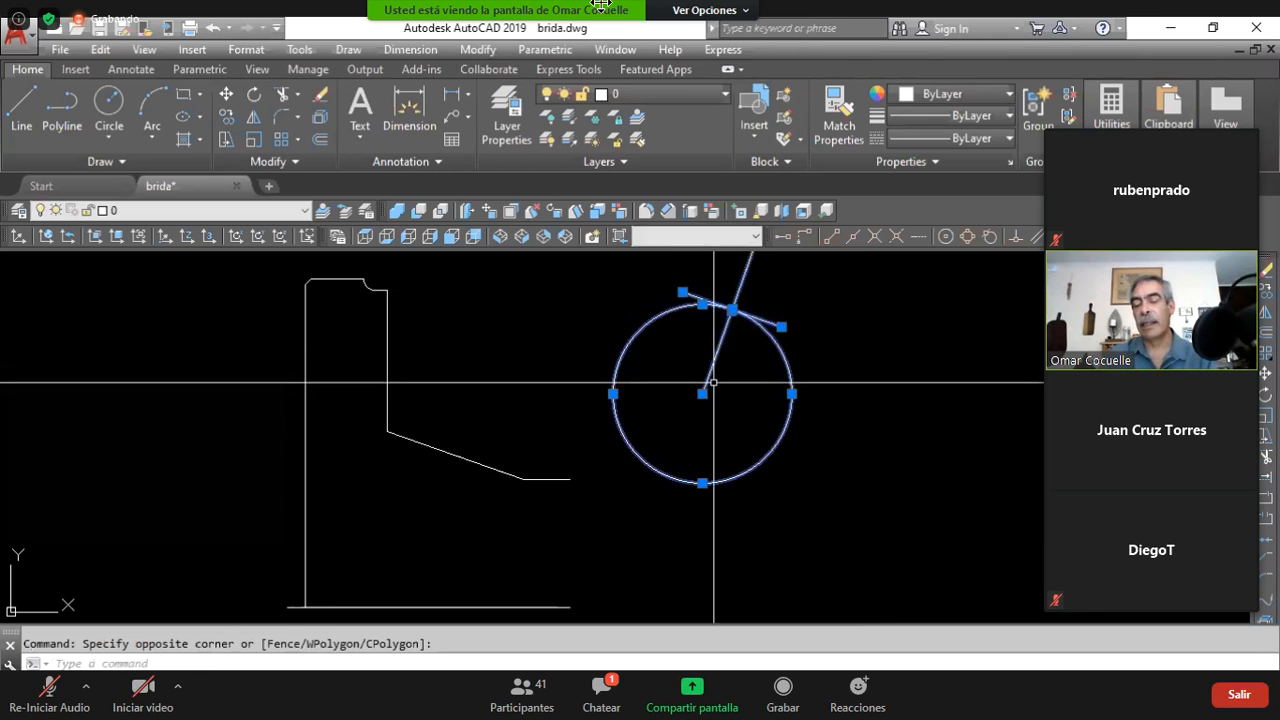
key("Delete")
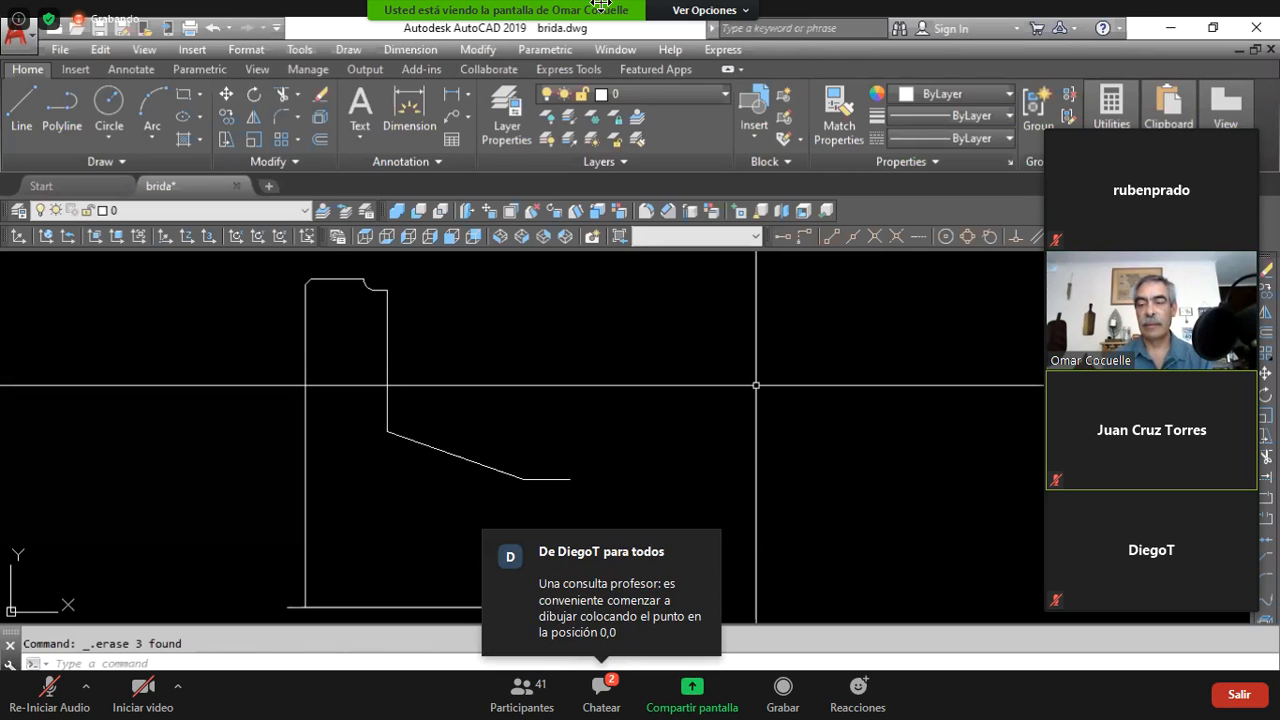
- Open the Zoom group chat and start a message to everyone with "yo tengo un pequeño inconveniente"
left_click(599, 692)
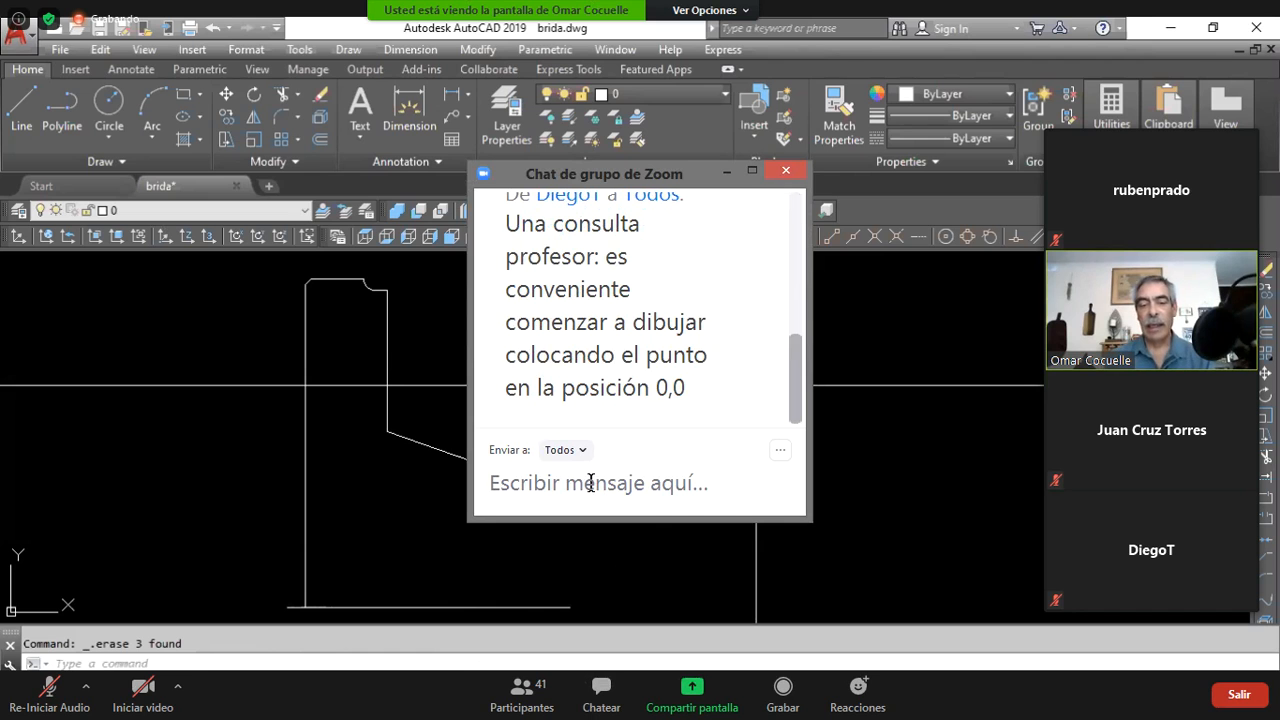
type("yo trm")
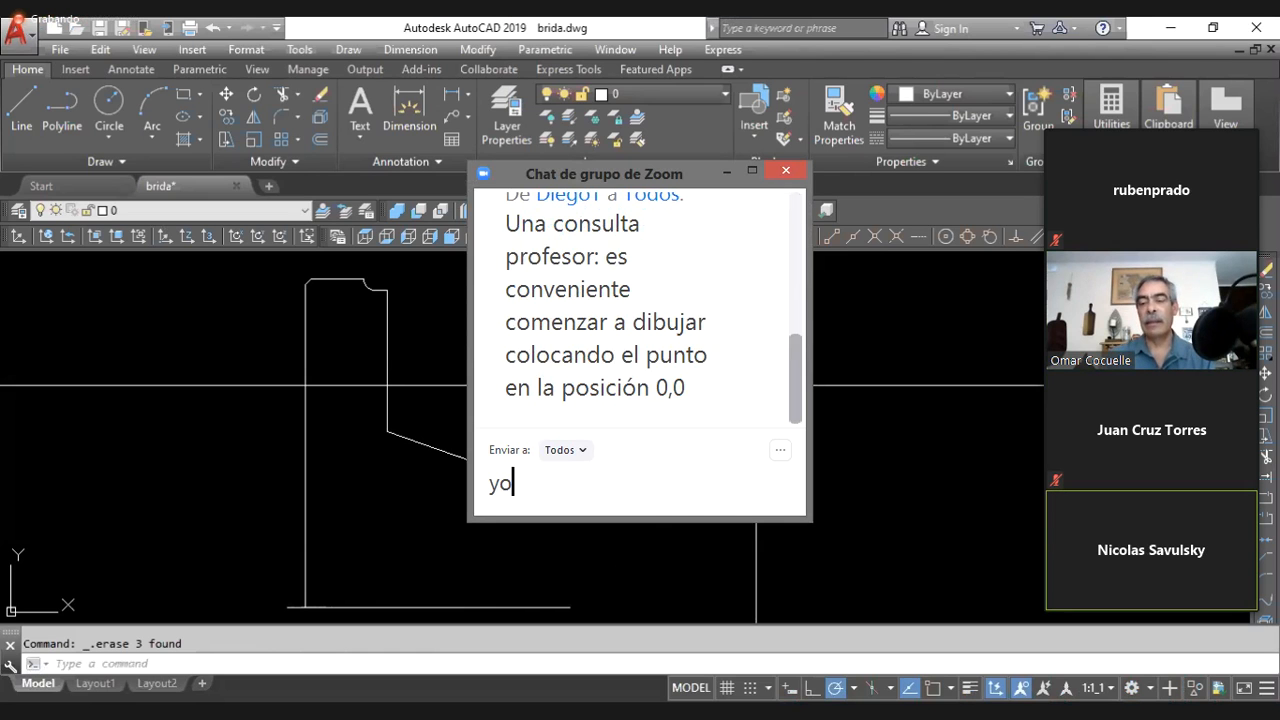
key("BackSpace")
key("BackSpace")
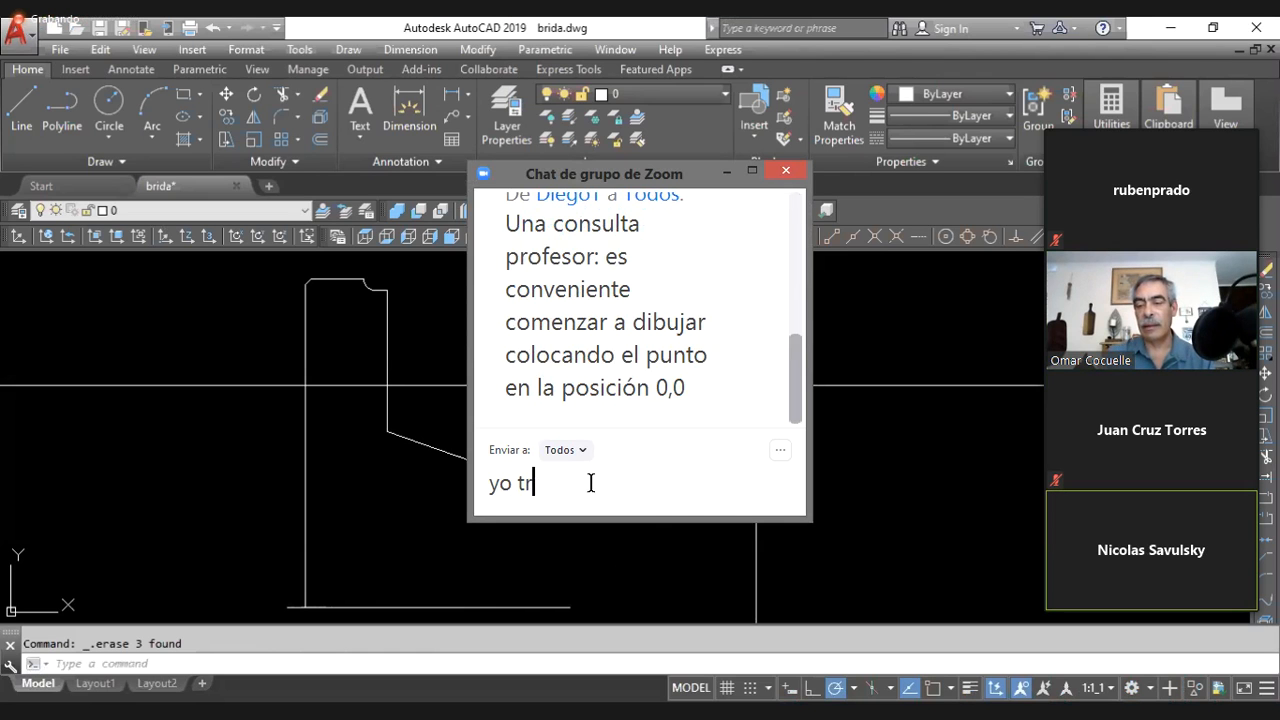
type("engo u")
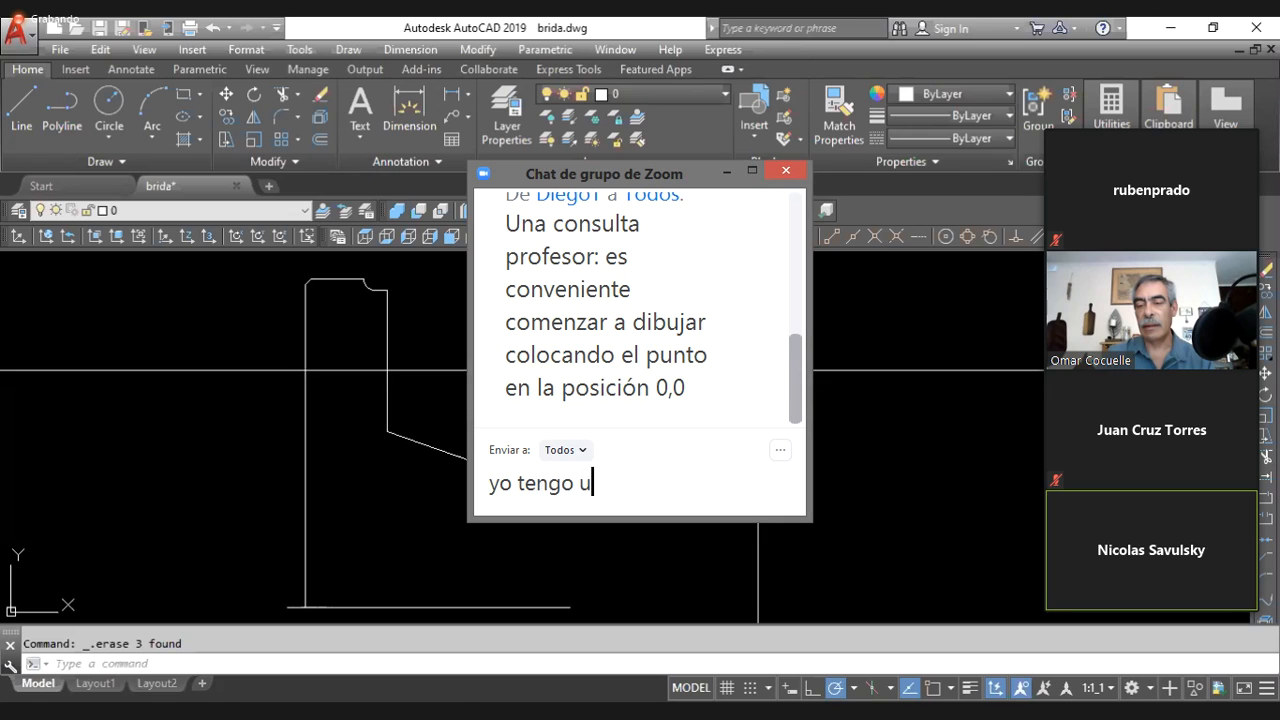
type("n pegue")
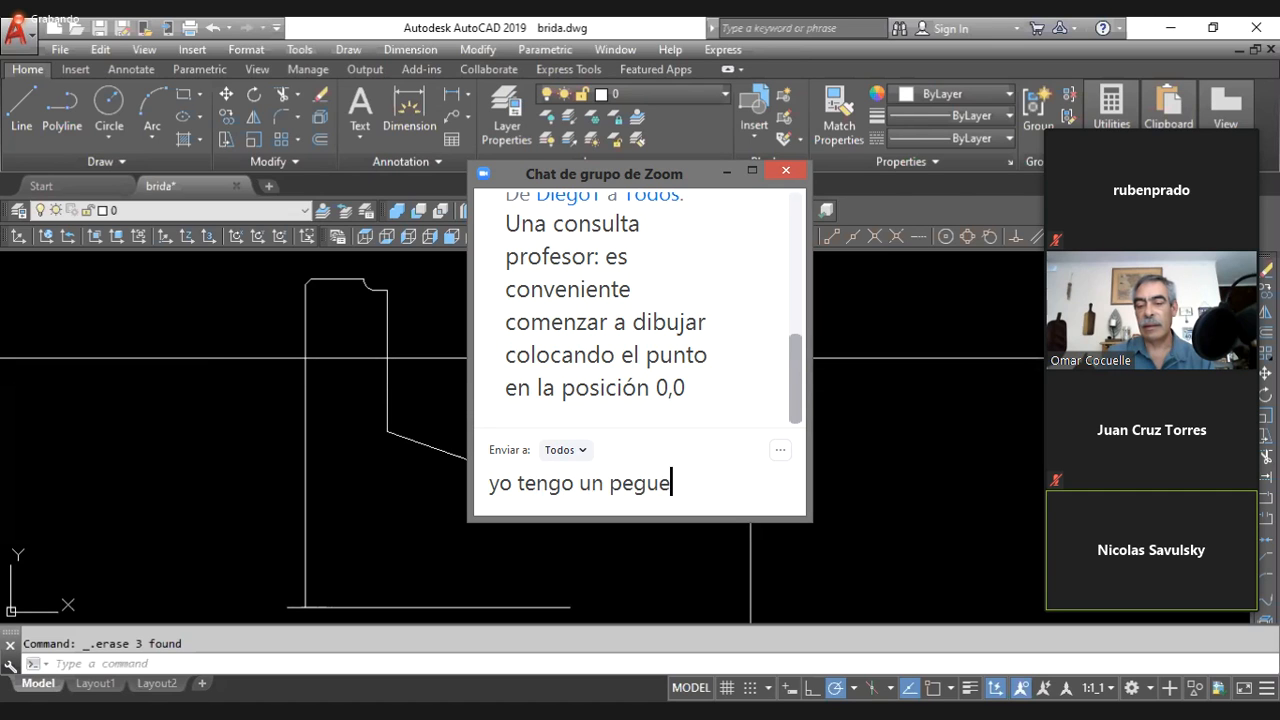
key("BackSpace")
key("BackSpace")
key("BackSpace")
type("q")
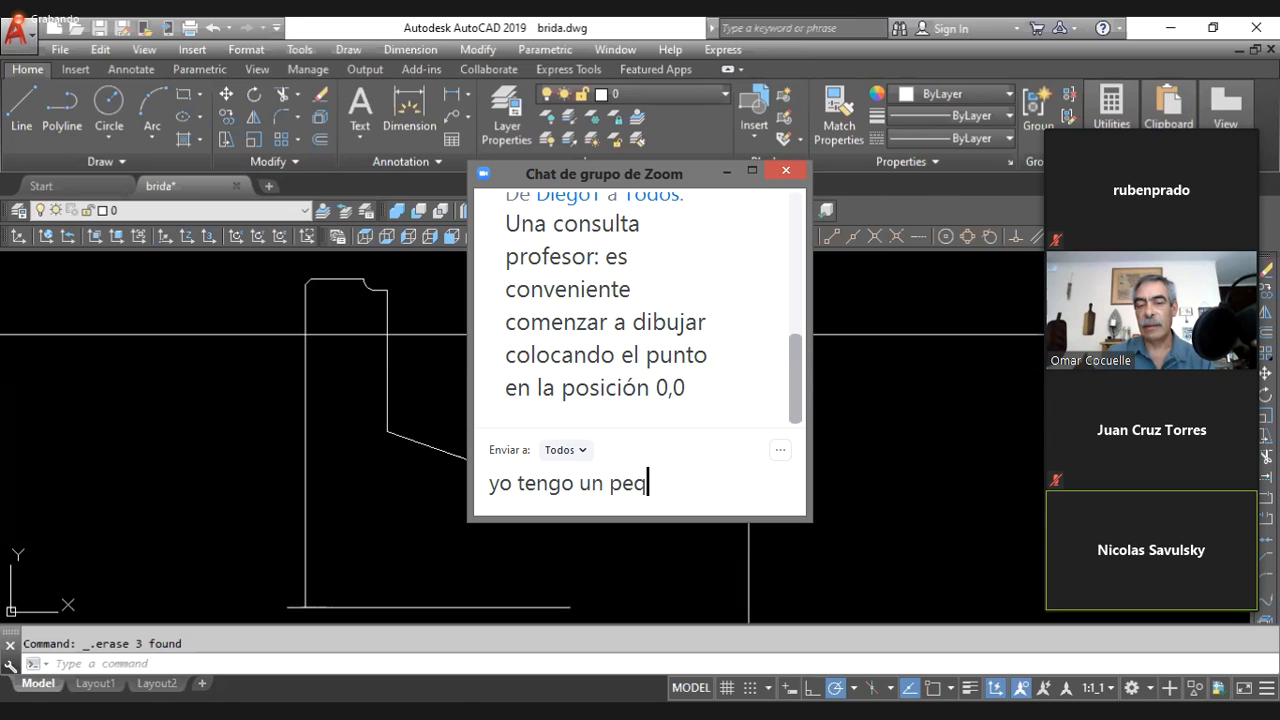
type("ueño")
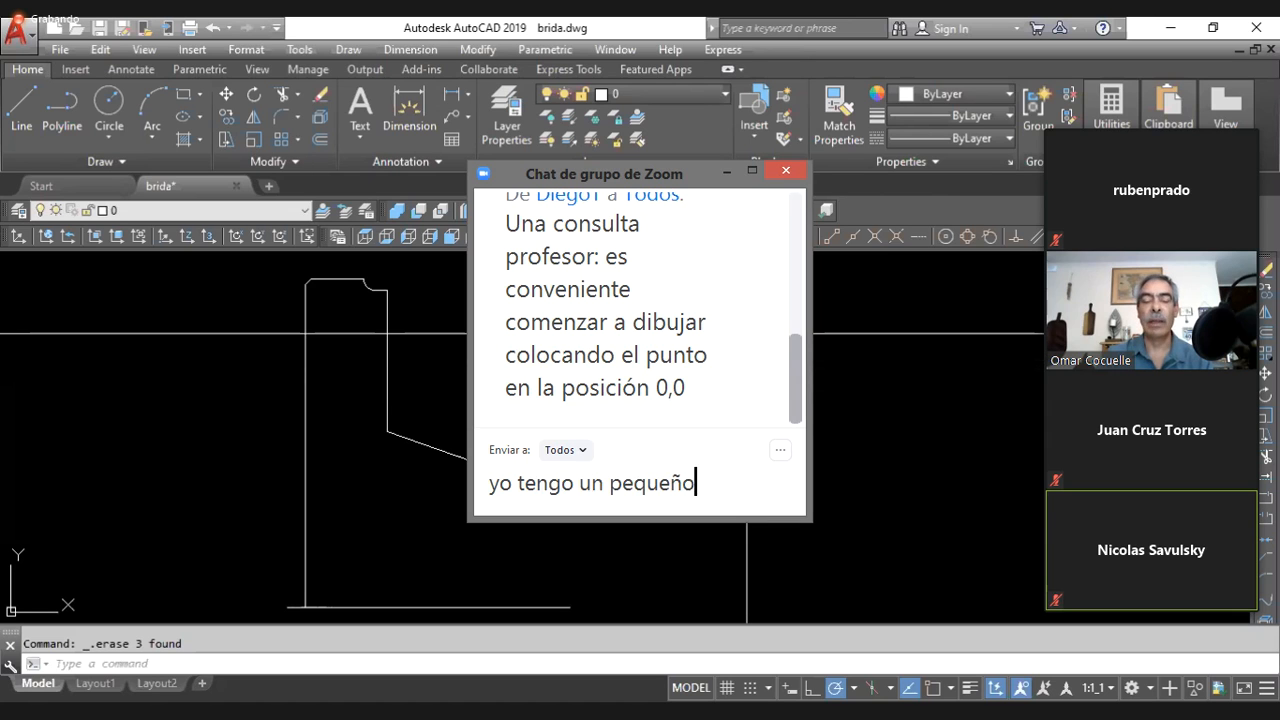
type(" inco")
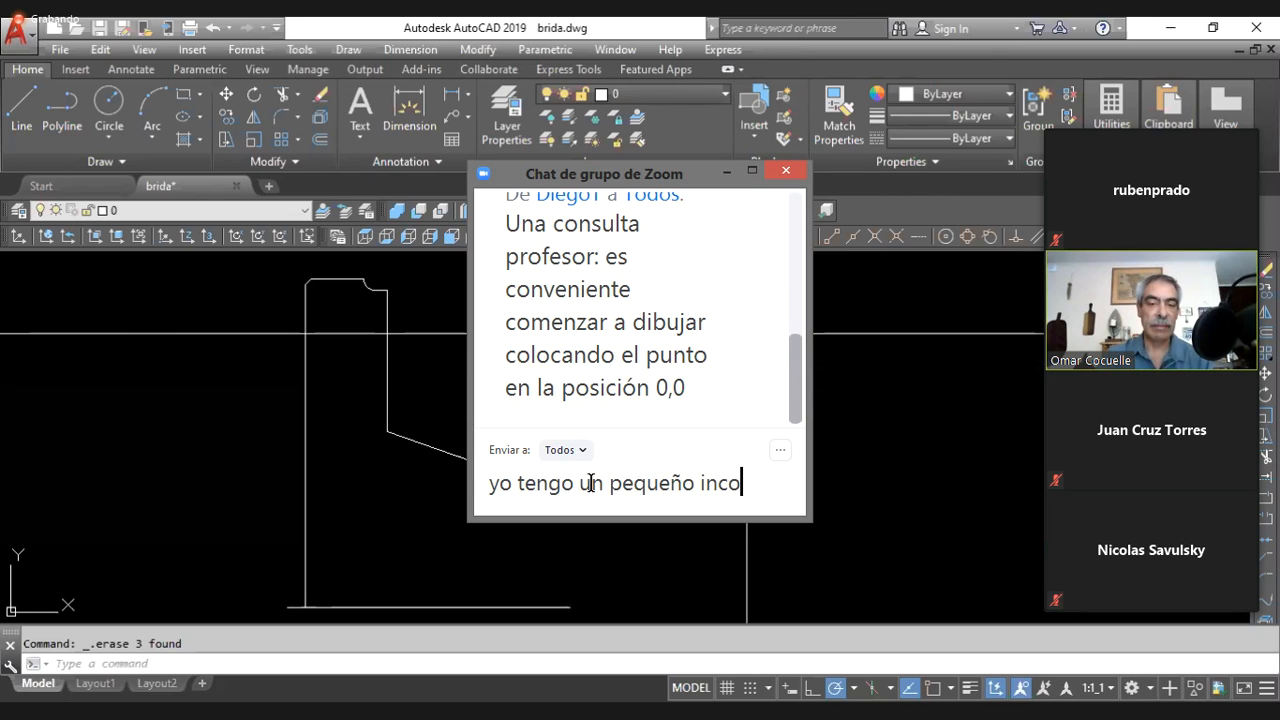
type("nvei")
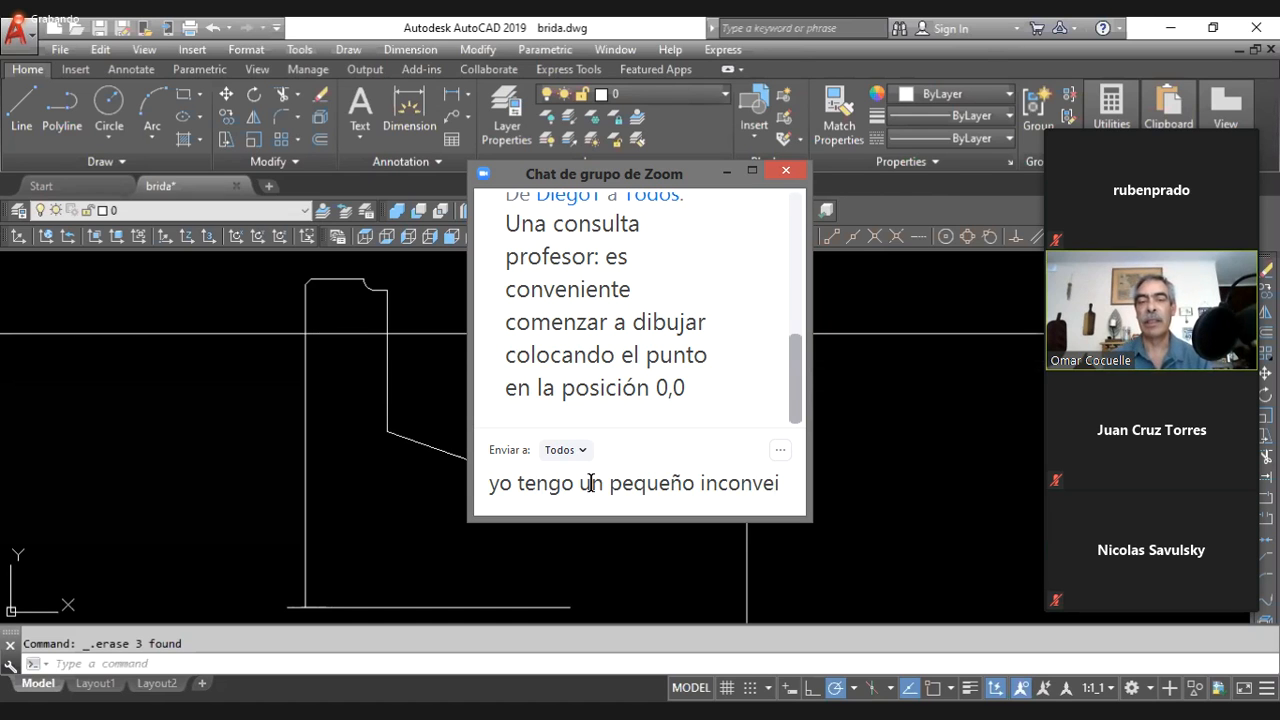
key("BackSpace")
type("niente")
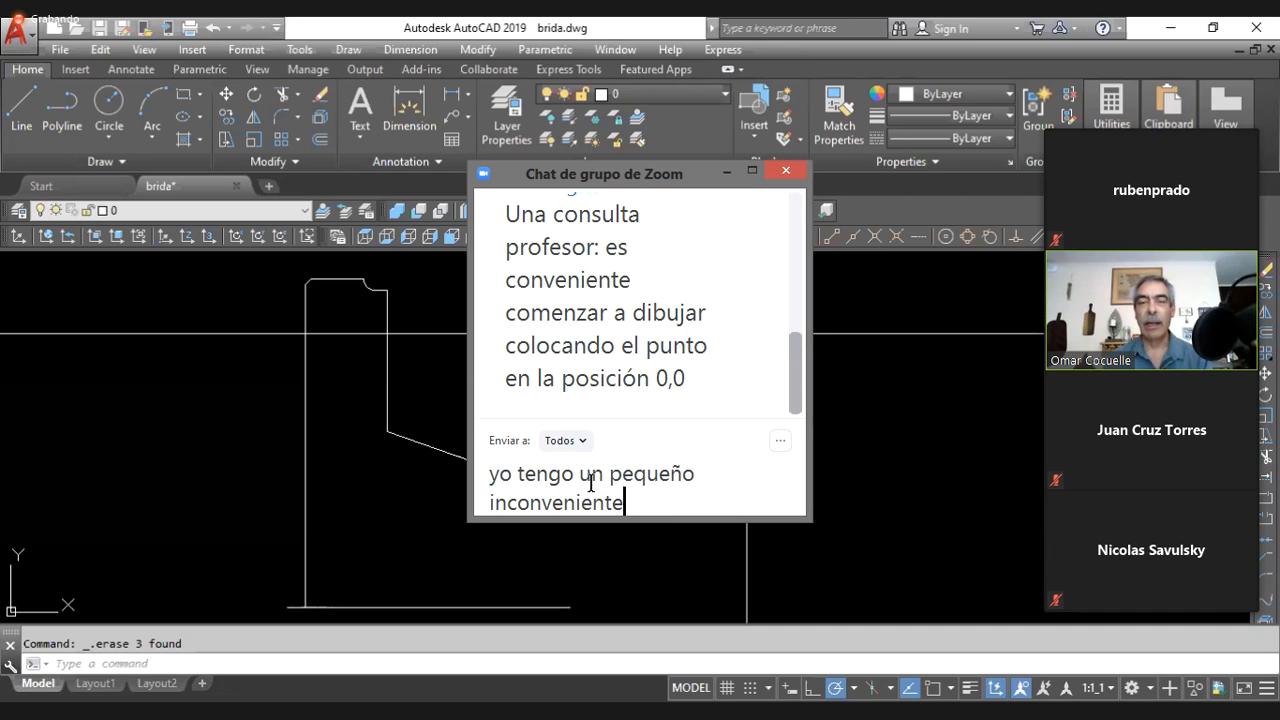
- Continue the chat message after "inconveniente" with ", uno tonto jeje"
type(", ")
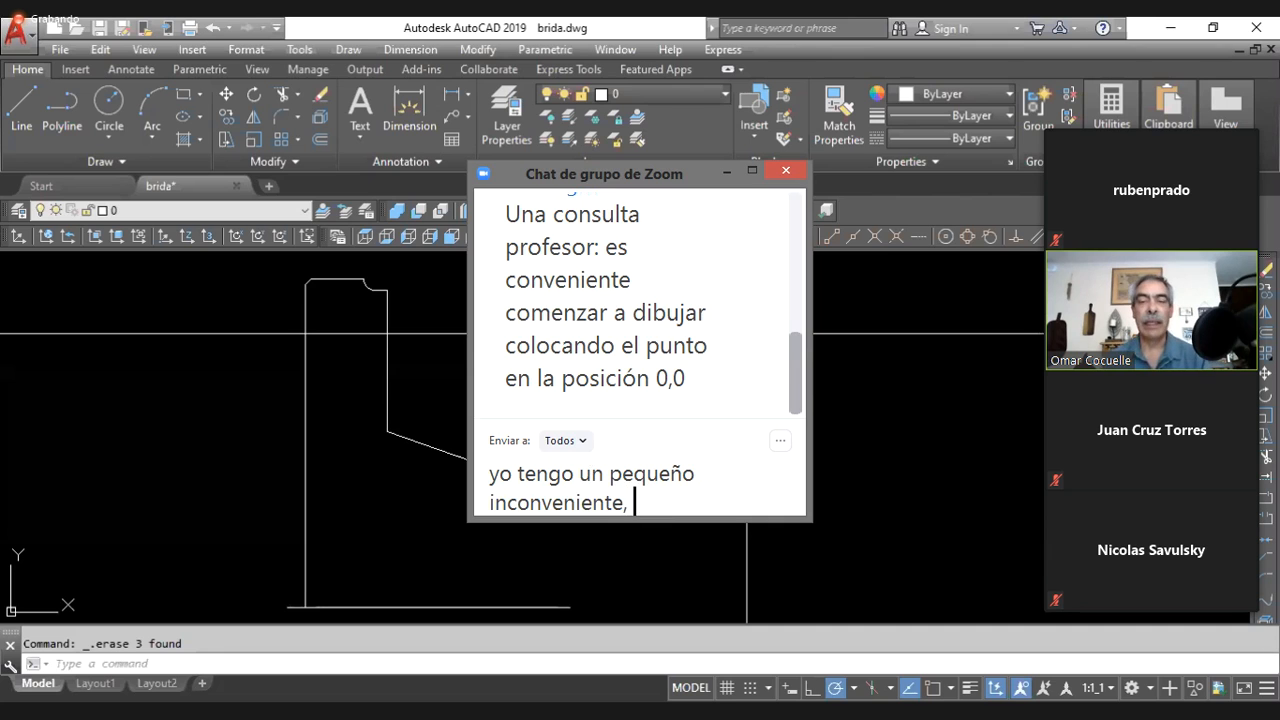
type("uno")
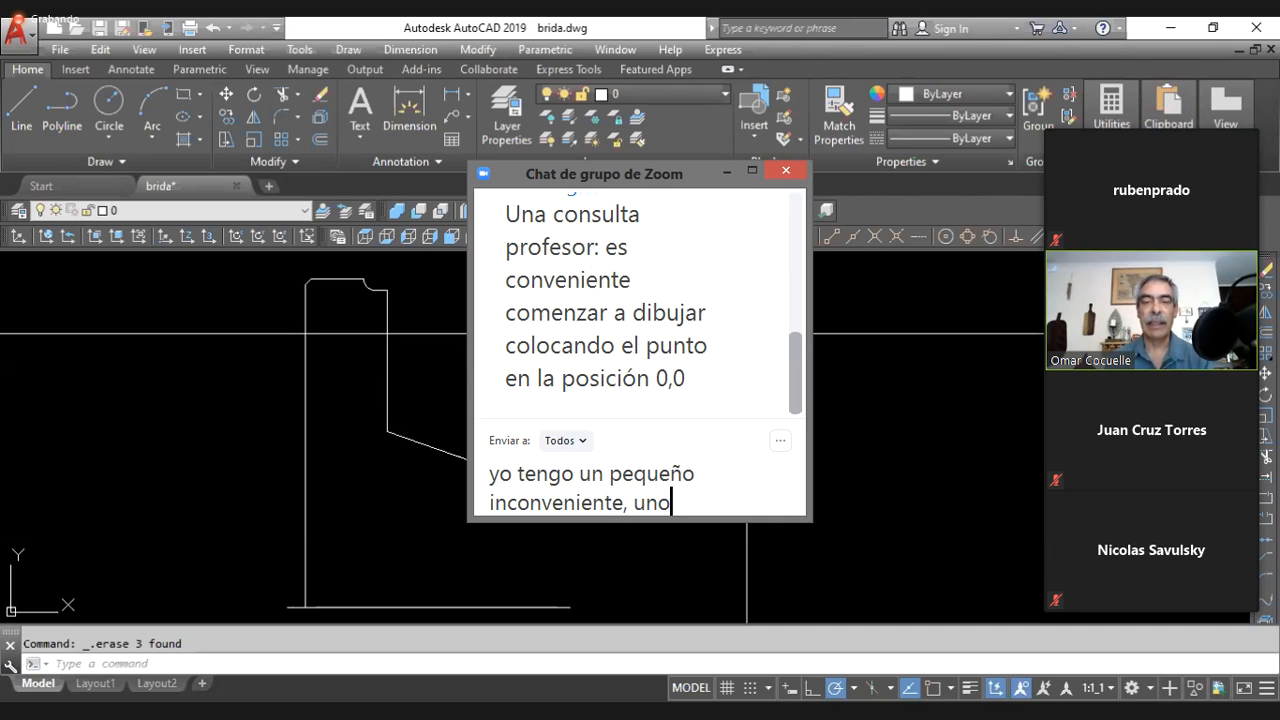
type(" tot")
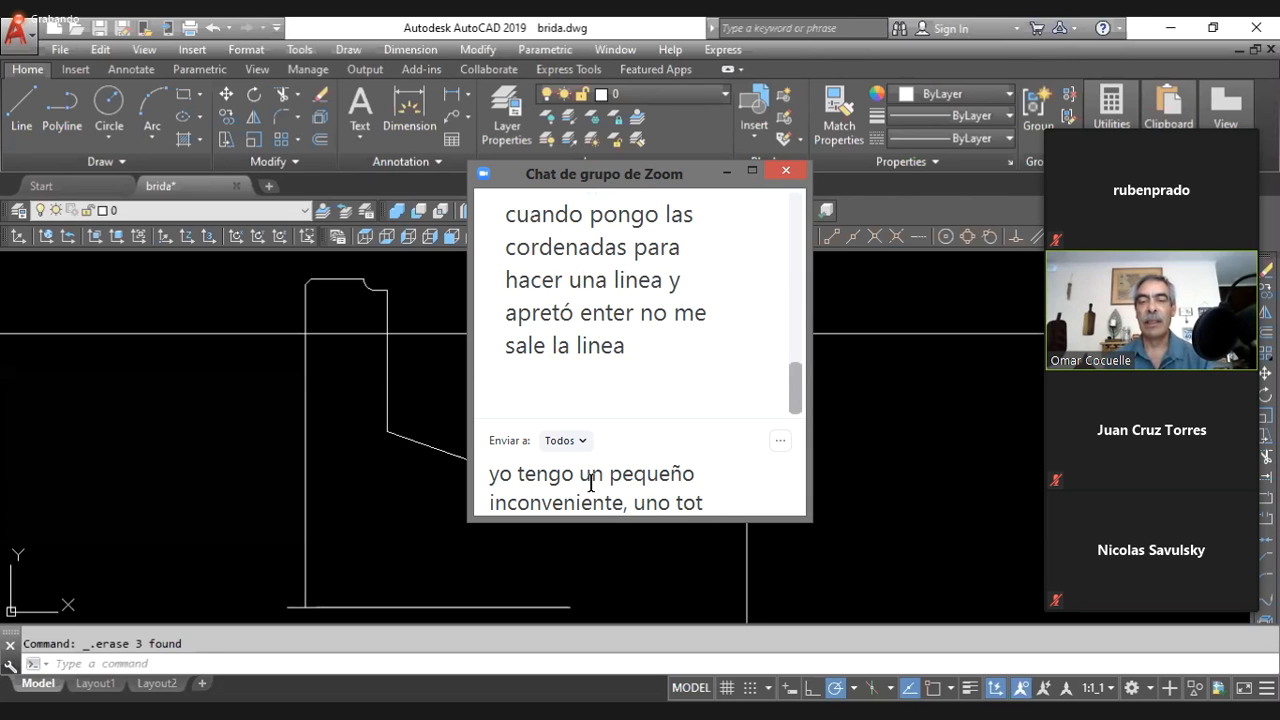
key("BackSpace")
type("nto")
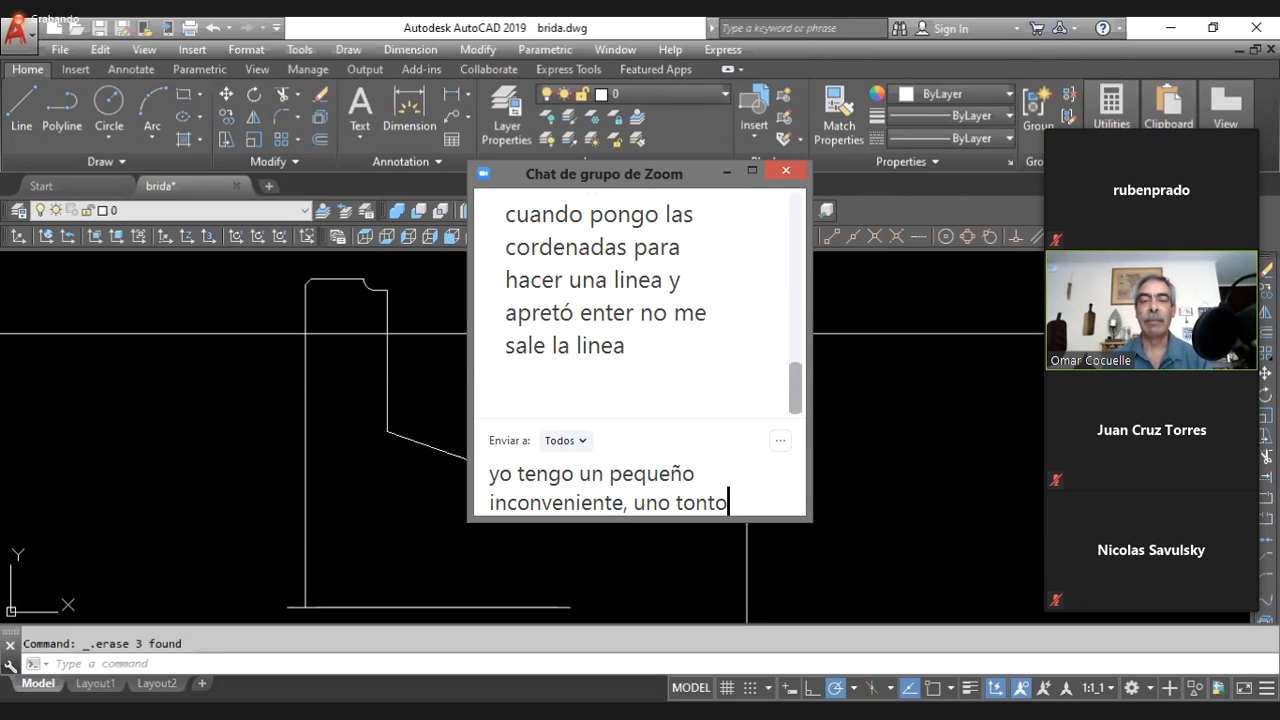
type(" jr")
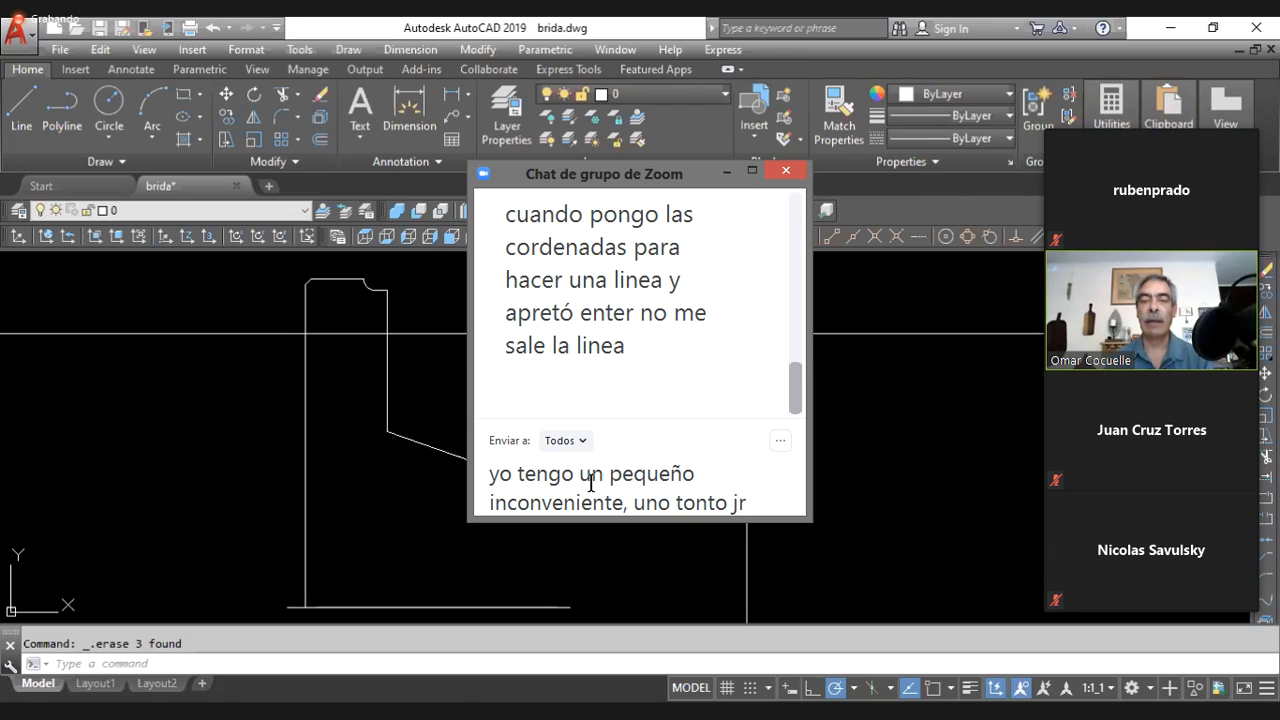
key("BackSpace")
type("eje")
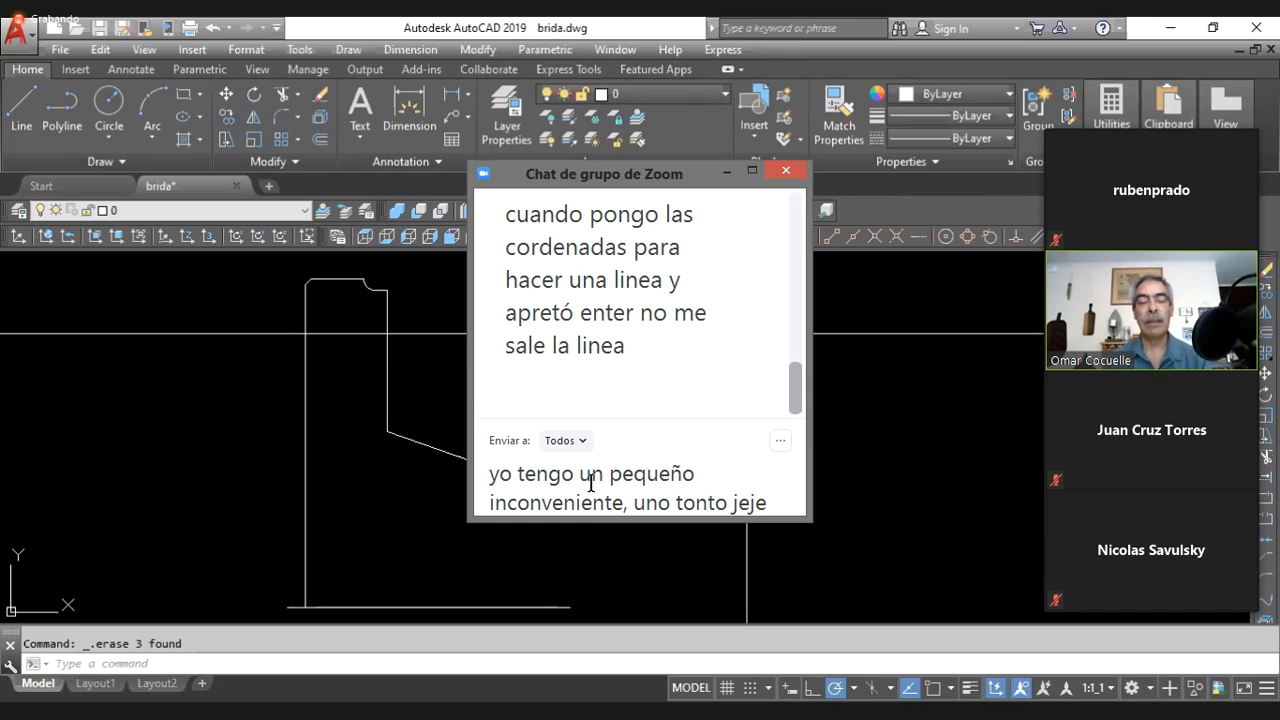
- Insert the word "profe" between "tonto" and "jeje" in the draft message
key("Left")
key("Left")
key("Left")
key("Left")
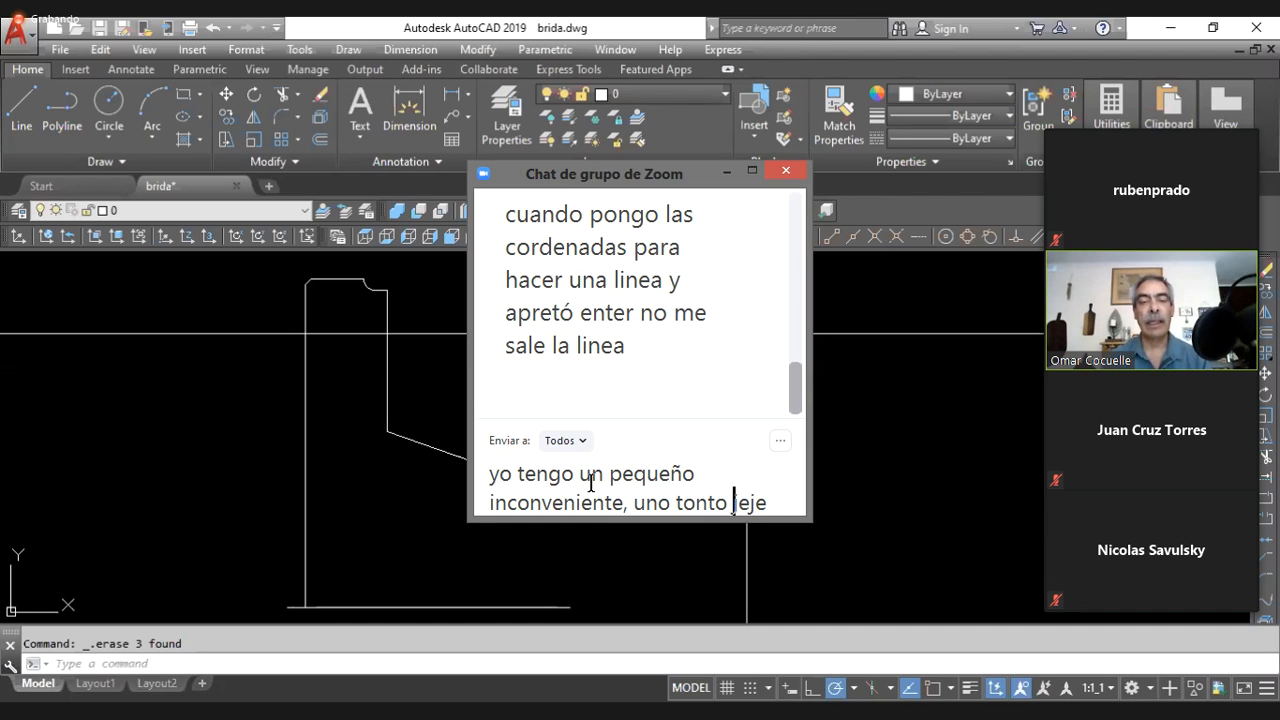
type("profe")
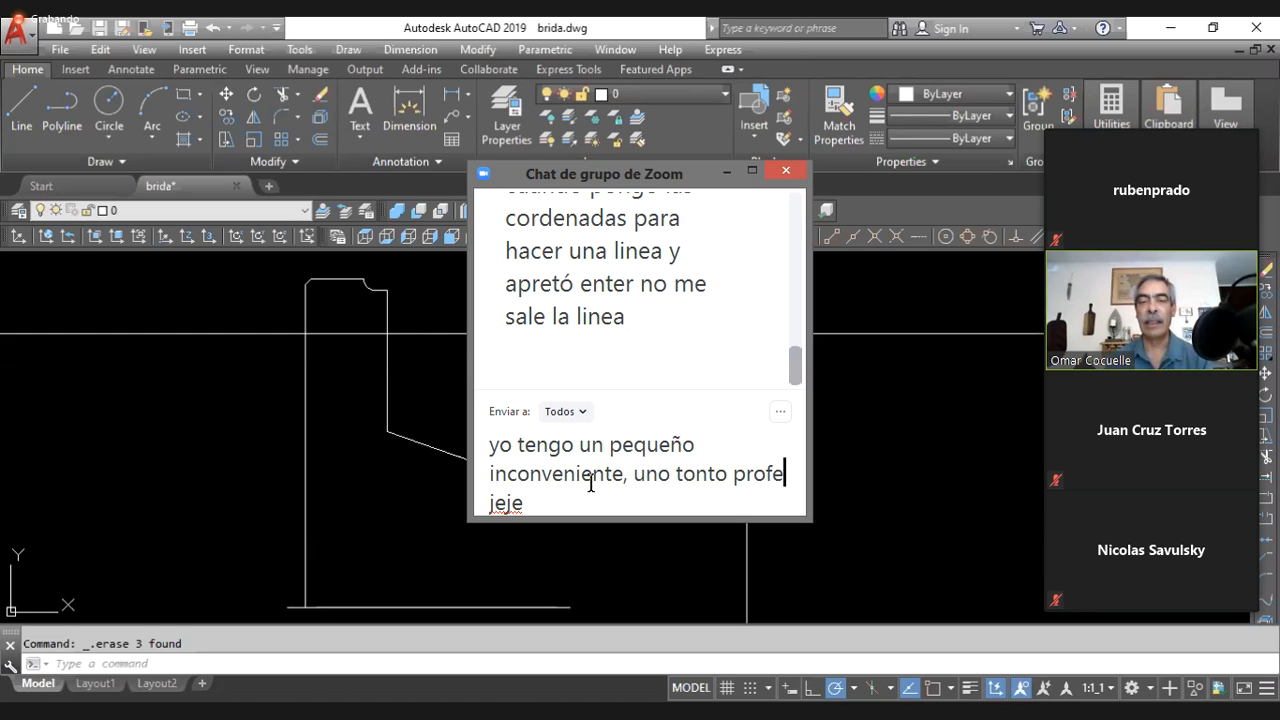
- Extend the draft message after "jeje" with ", y es que me confunde su autocad"
left_click(557, 490)
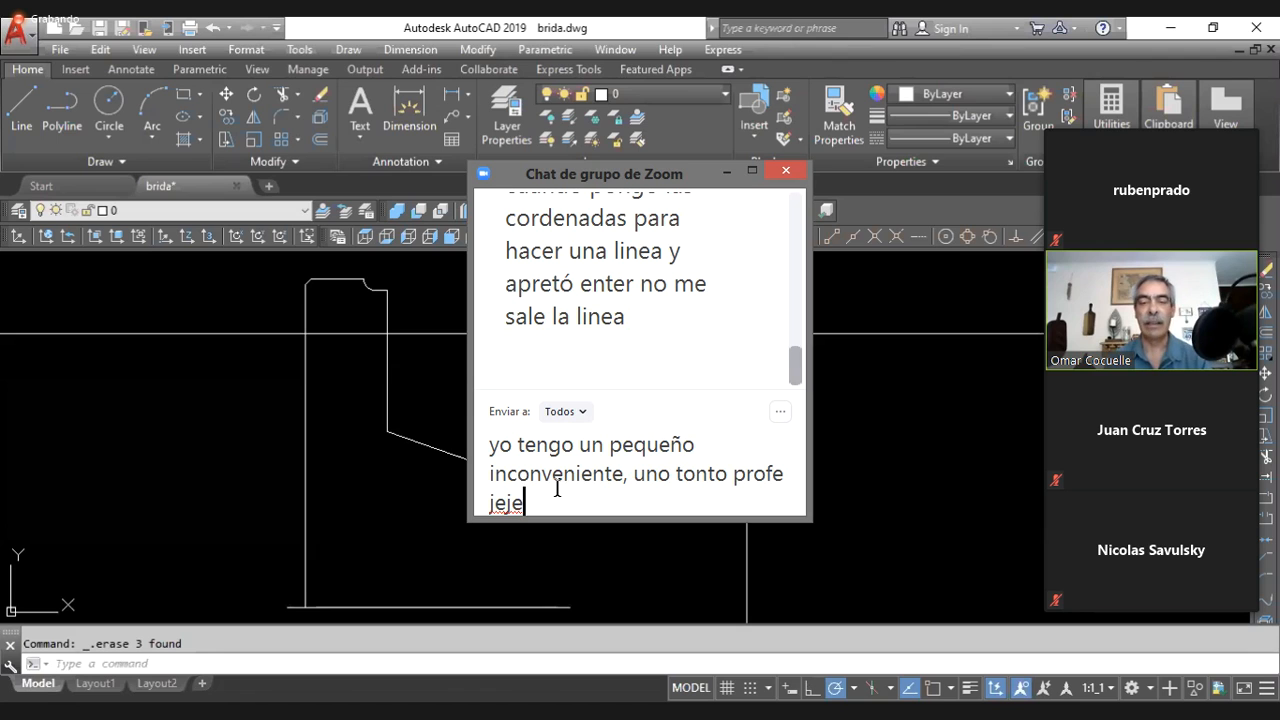
type(", y")
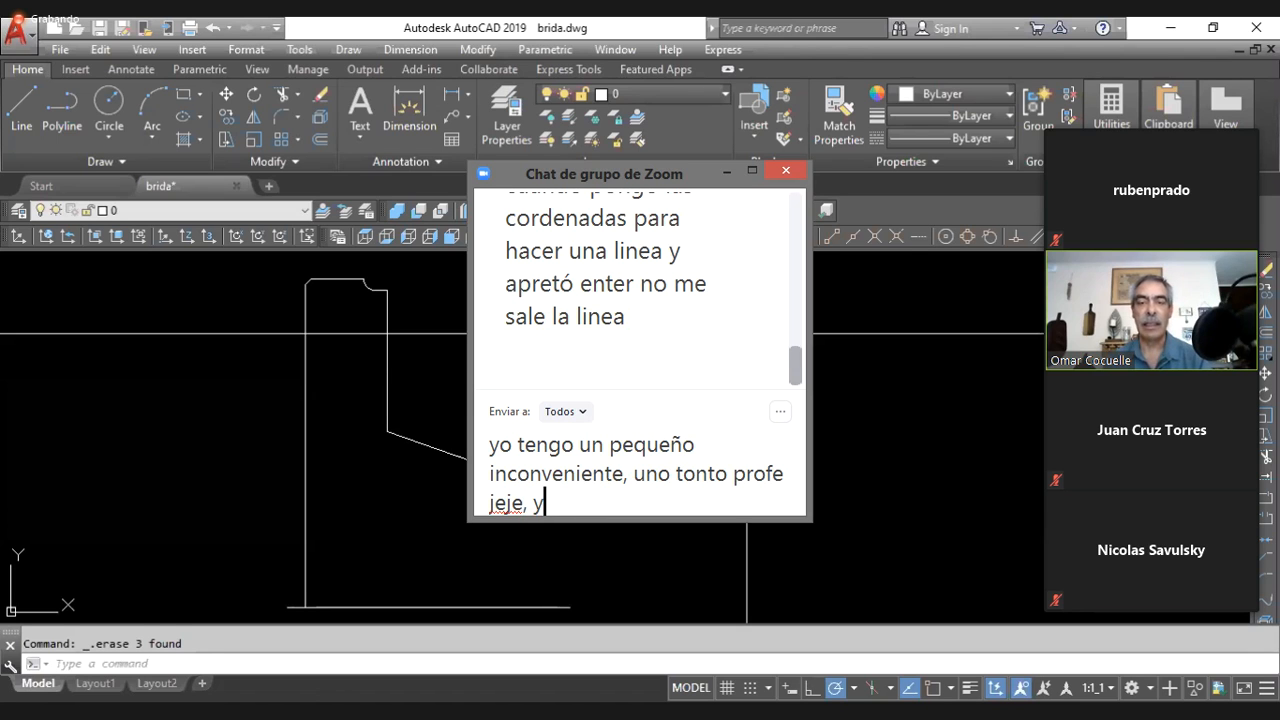
type(" que")
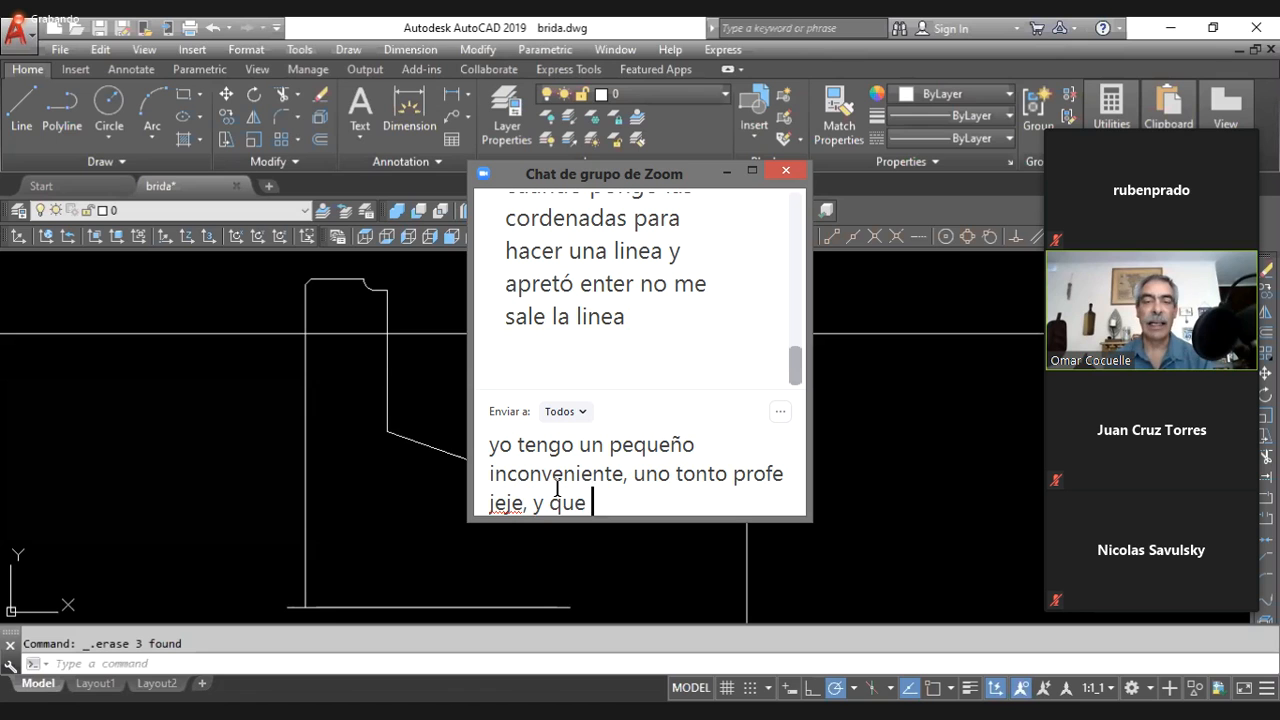
key("BackSpace")
key("BackSpace")
key("BackSpace")
type("es que")
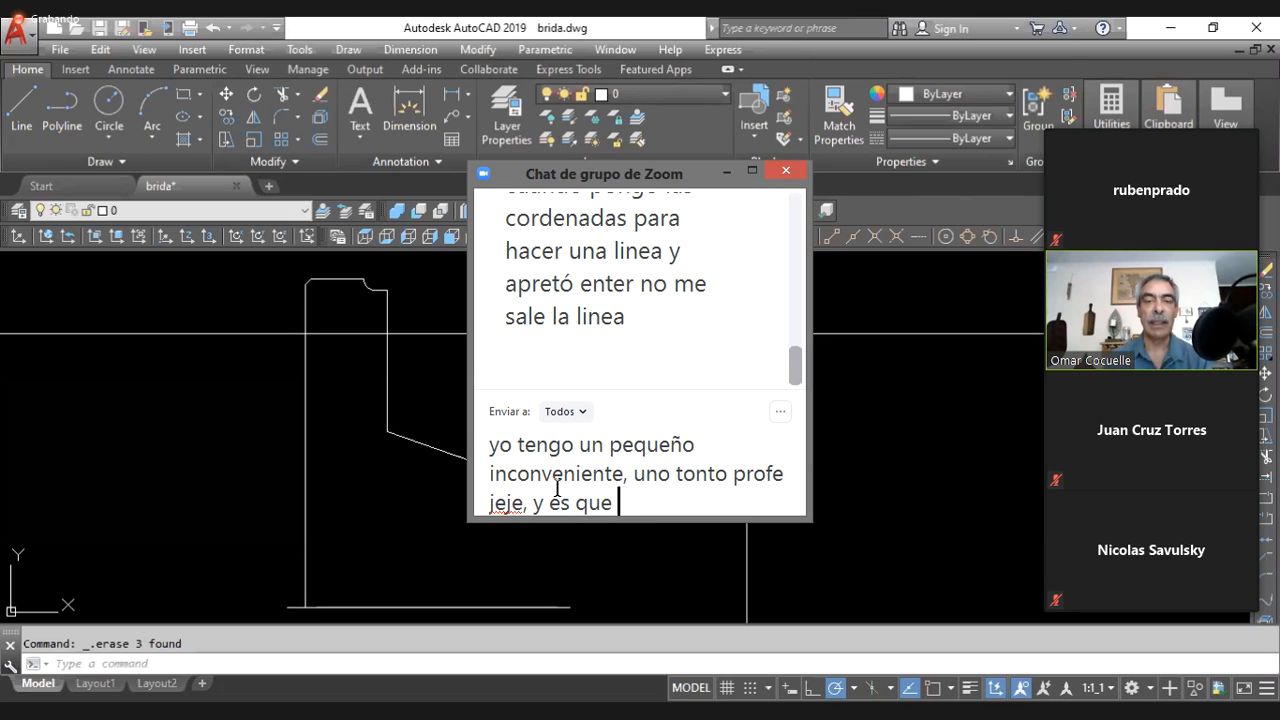
type("me")
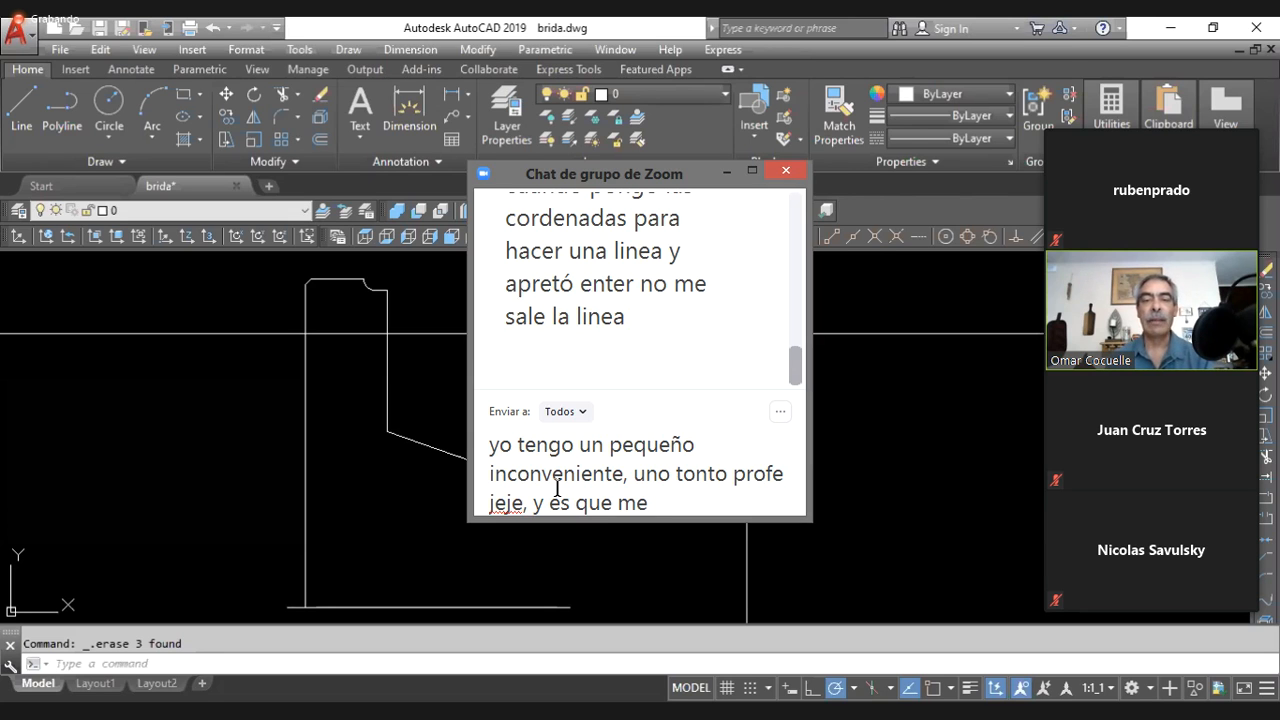
type(" conf")
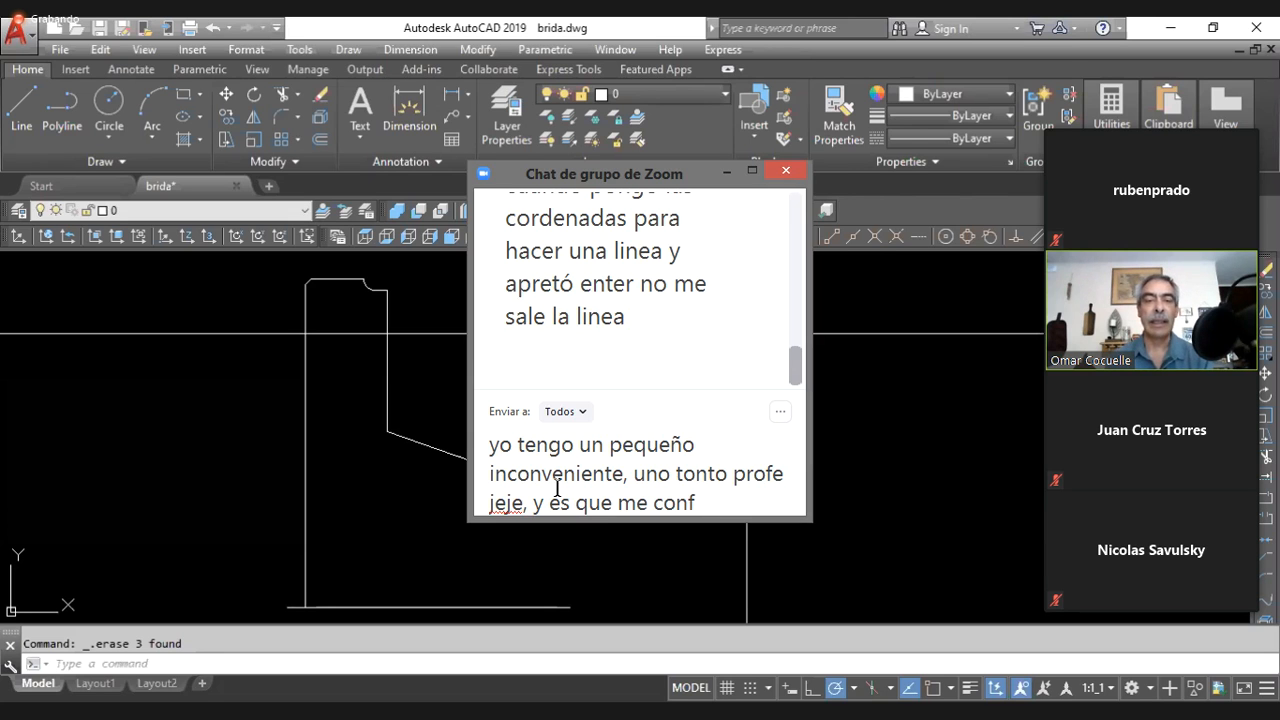
type("un")
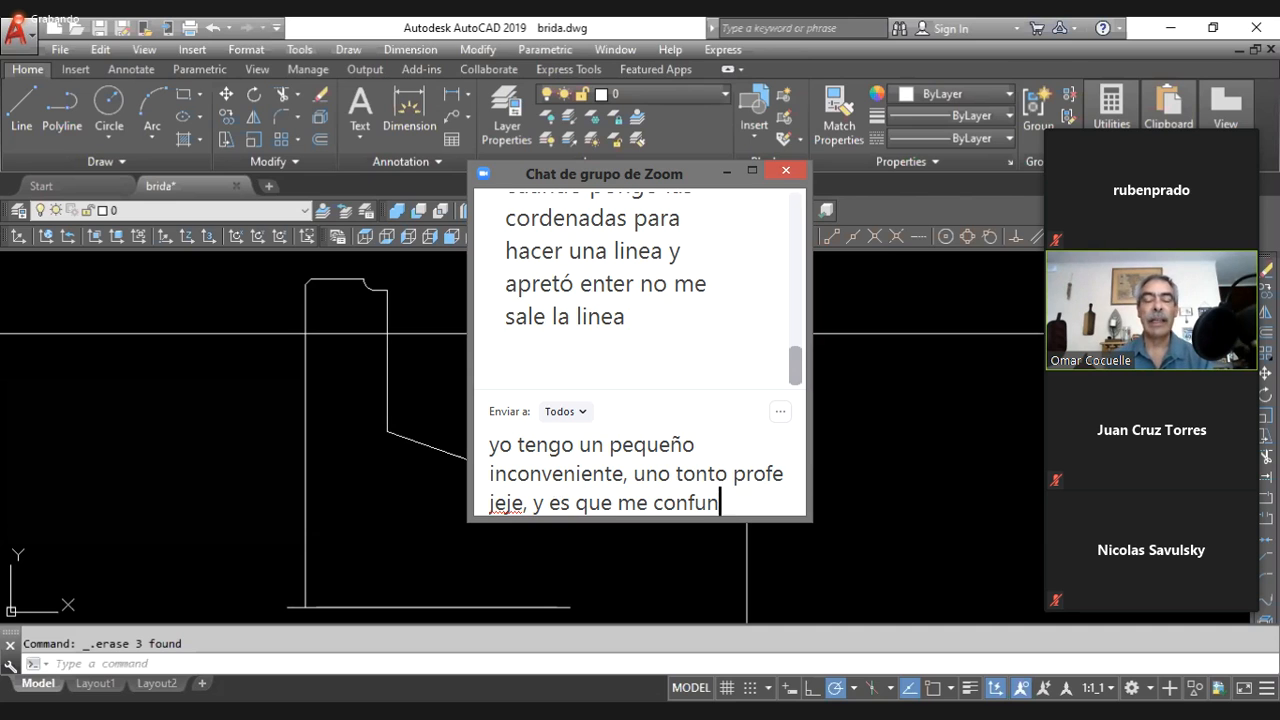
type("de su ")
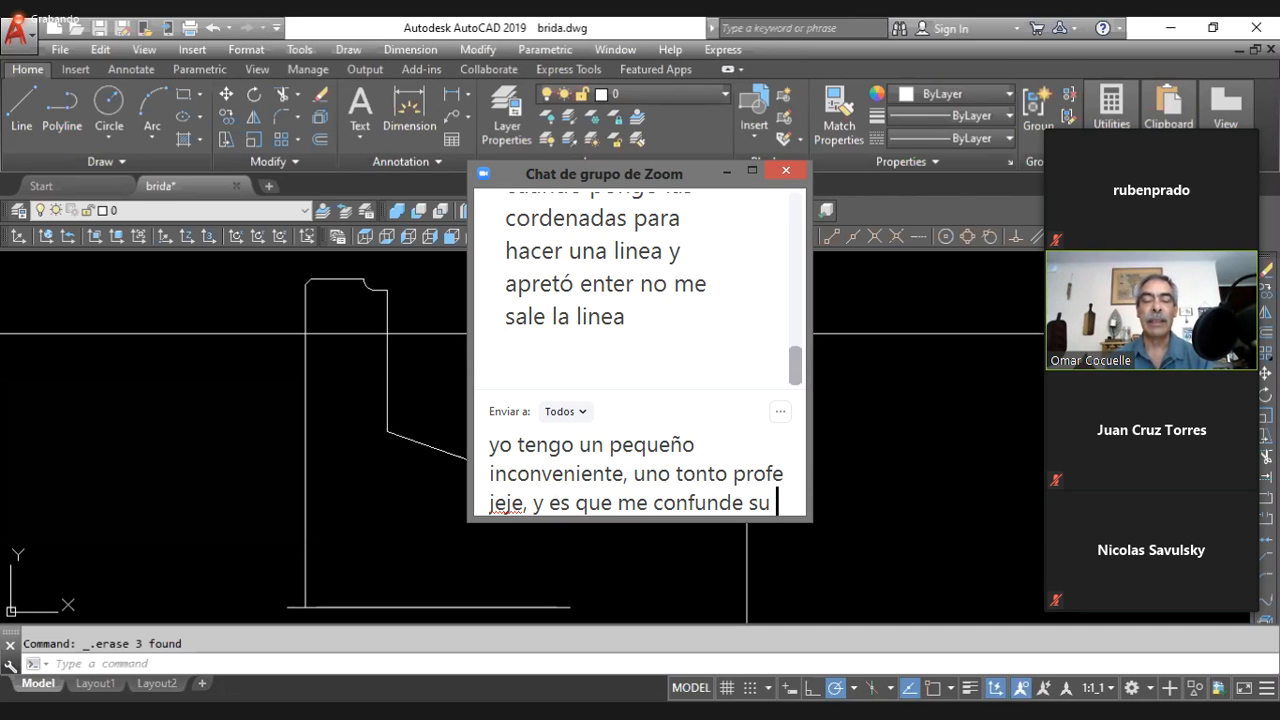
type("auto")
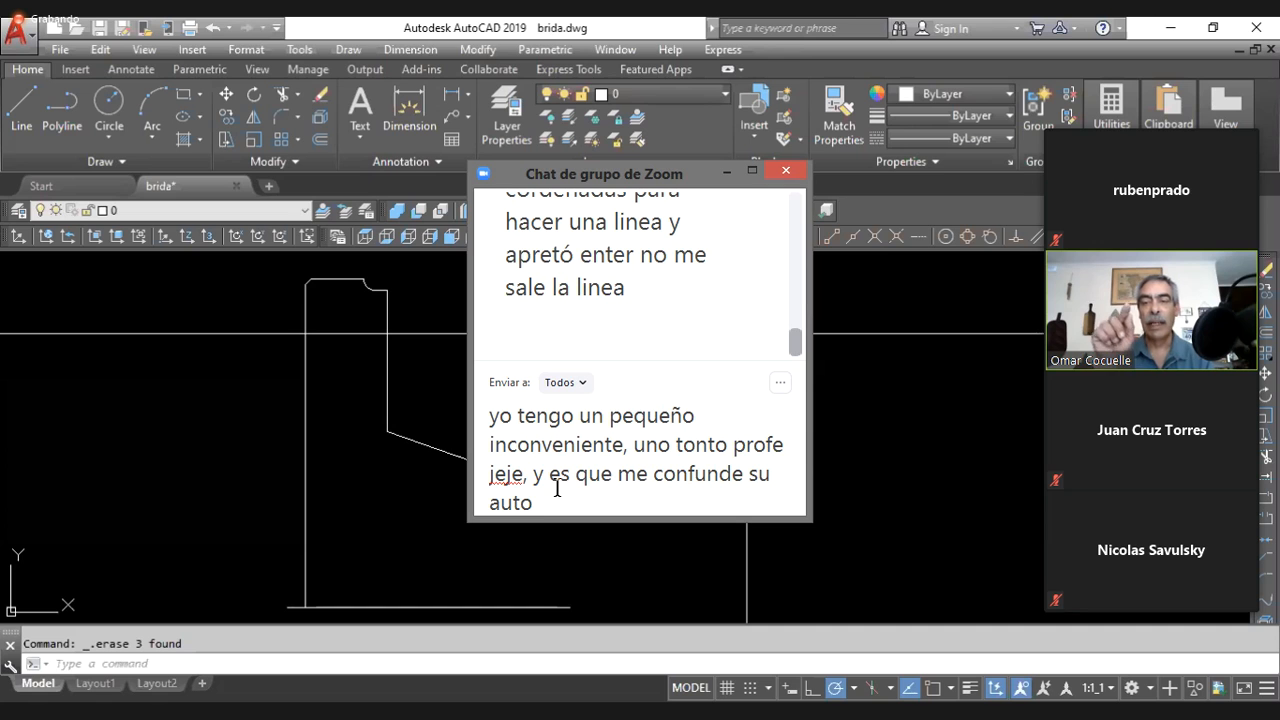
type("cad ")
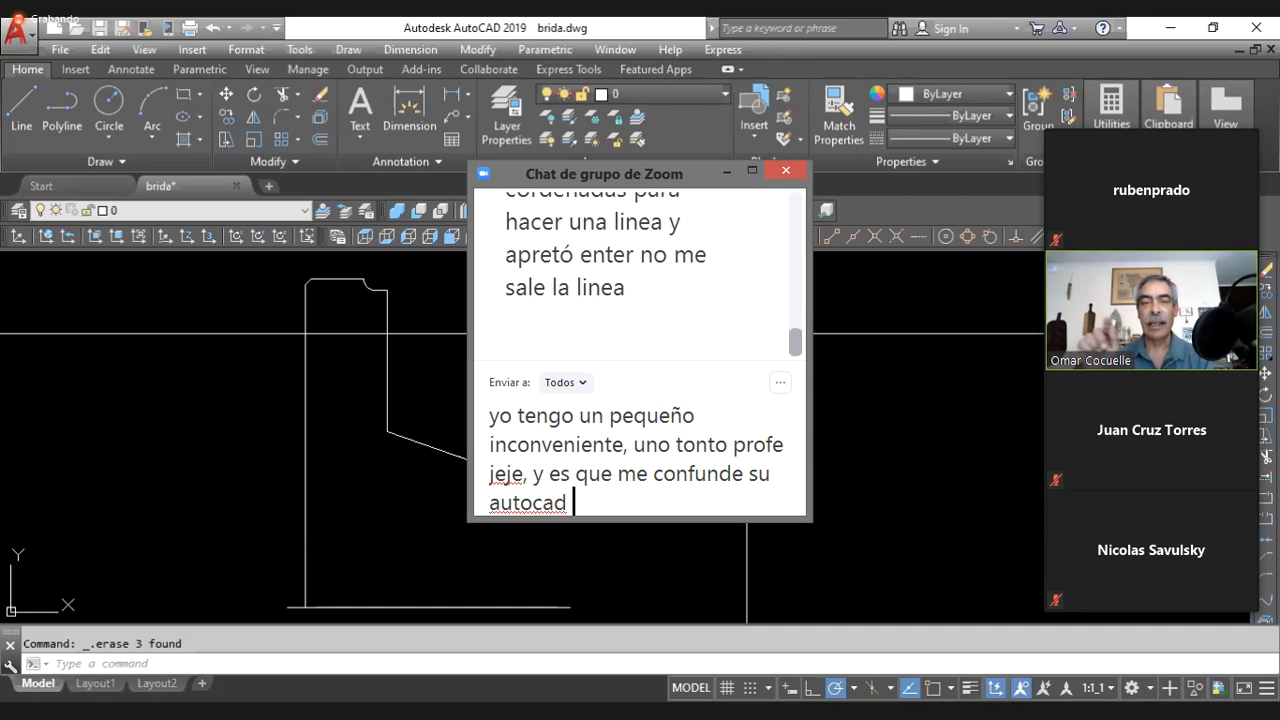
- Complete the draft's sentence with "porque lo tiene en ingles y yo en español."
type("porqu")
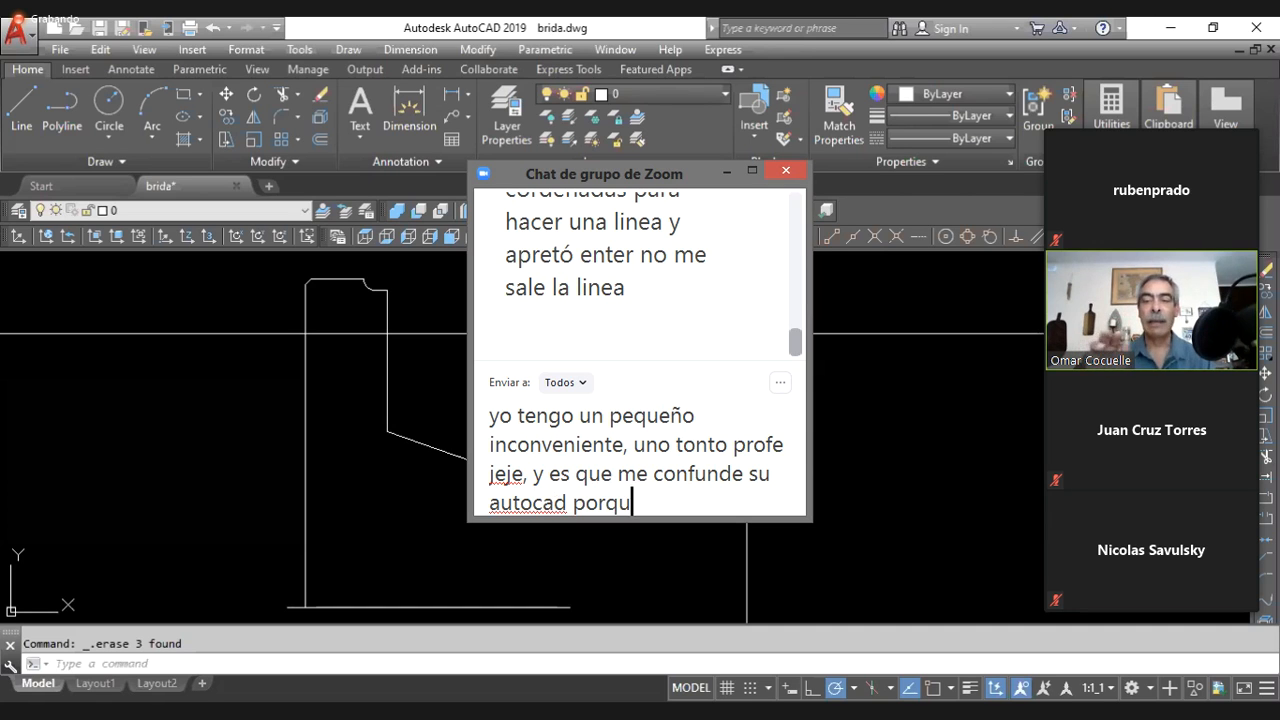
type("e lo tie")
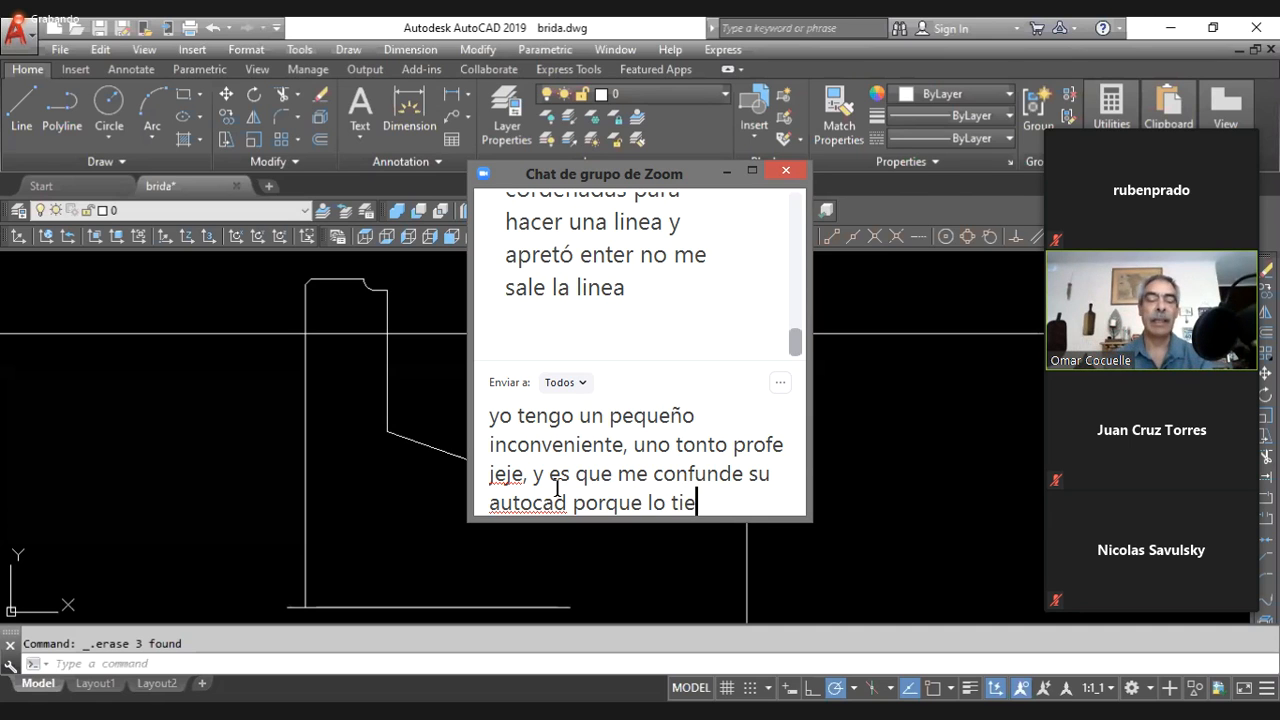
type("ne en ")
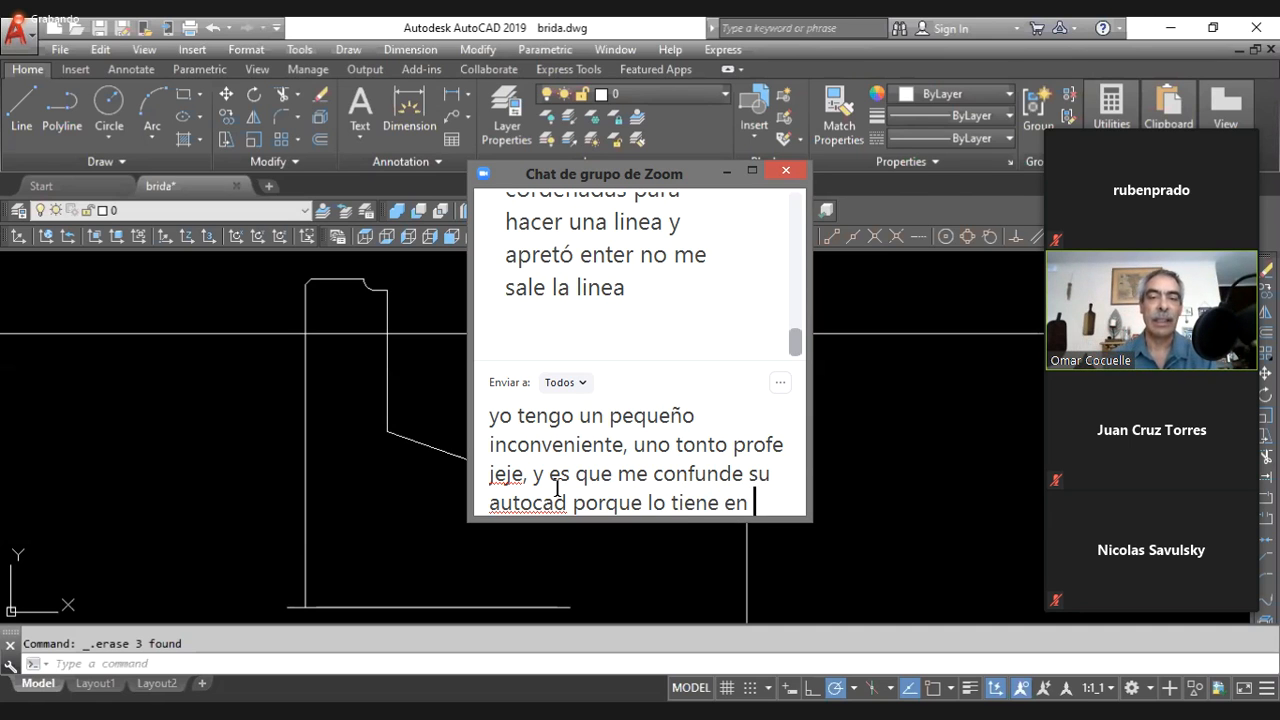
type("in")
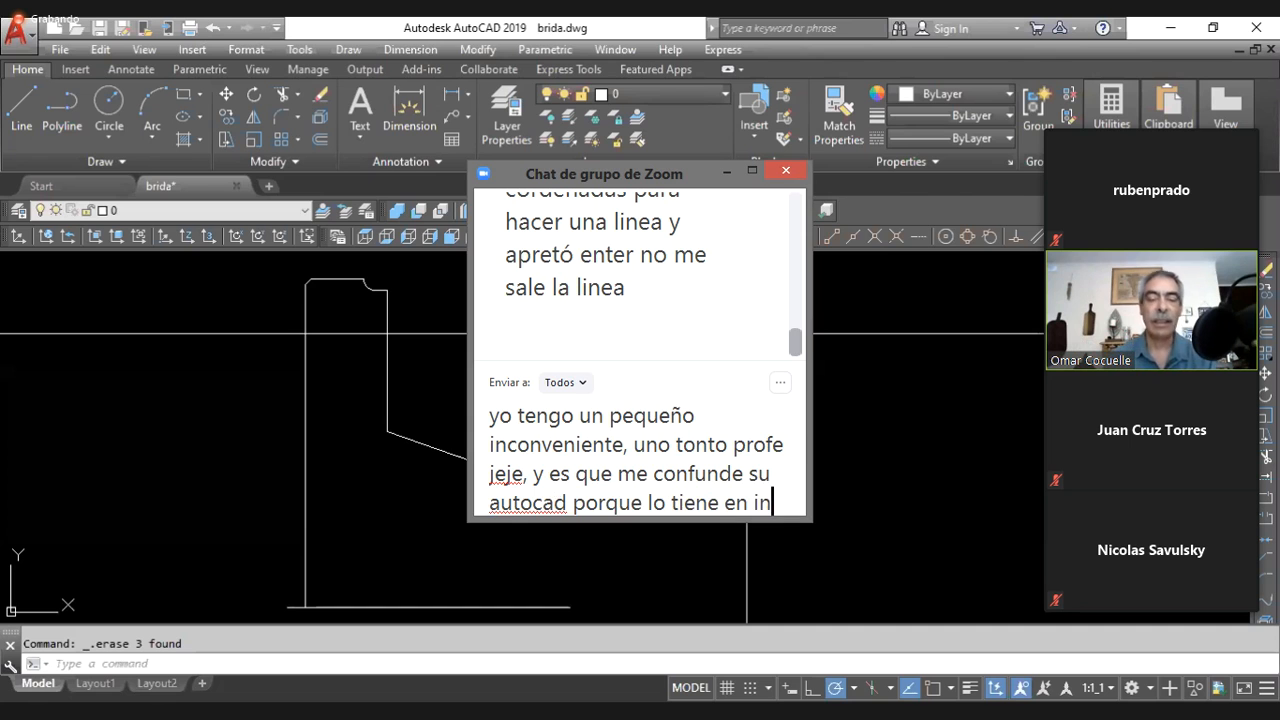
type("gles ")
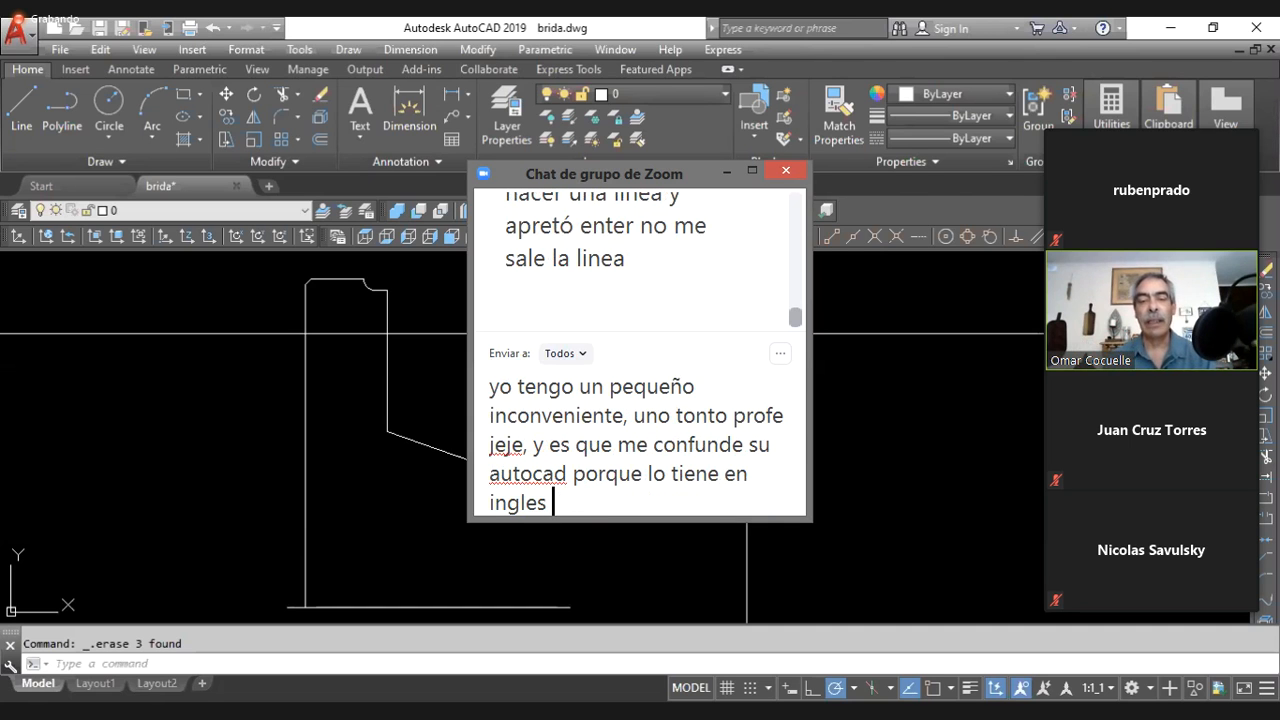
type("y yo en español")
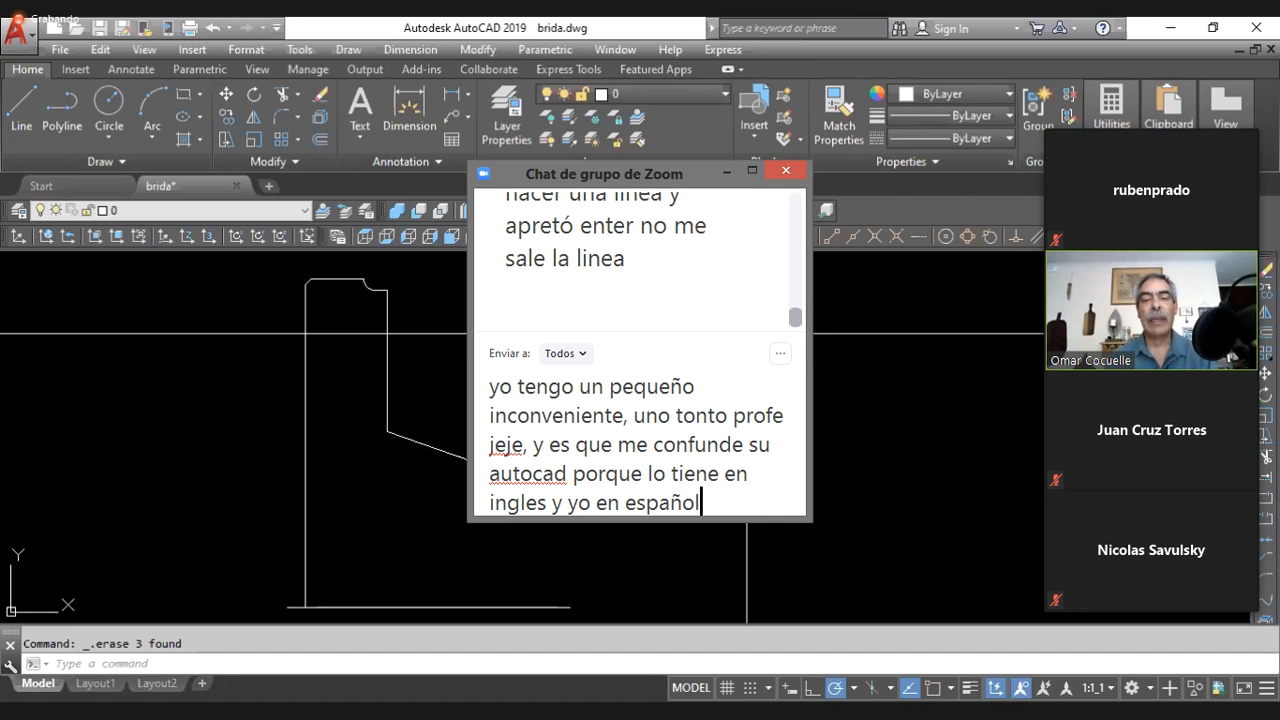
type(".")
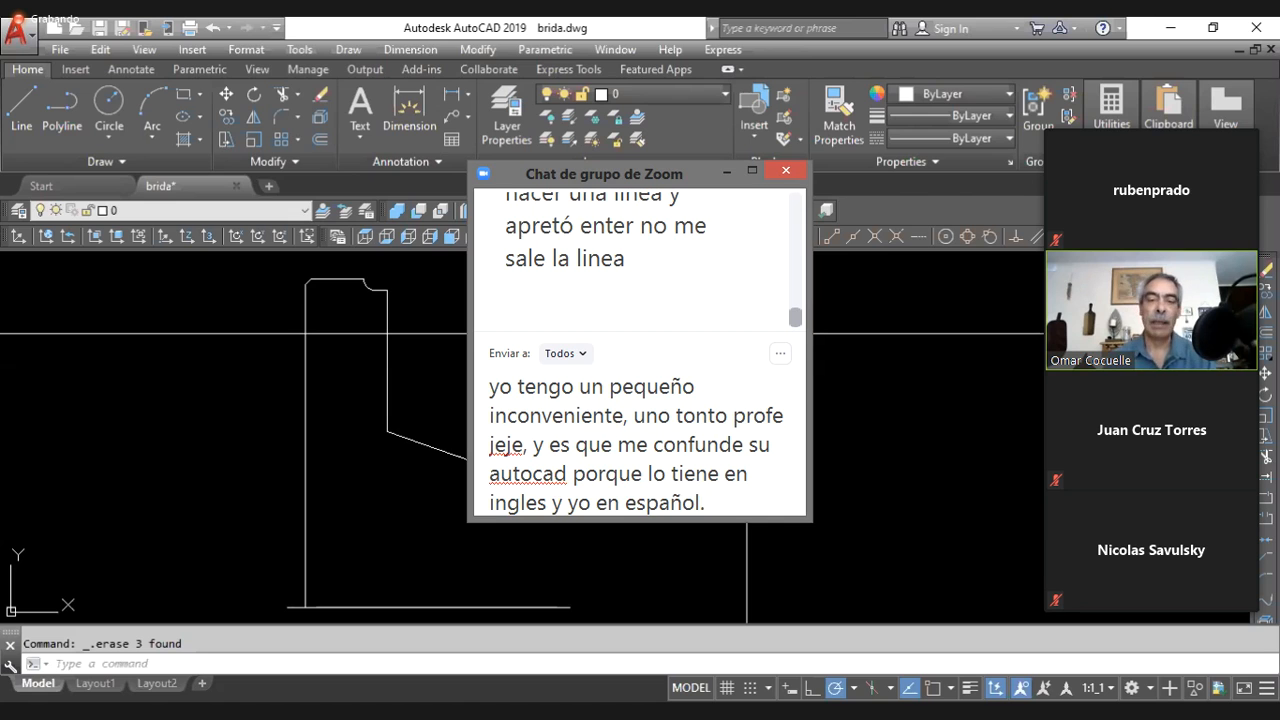
- Replace the period after "español" in the draft chat message with ", eso nada mas"
key("BackSpace")
key("BackSpace")
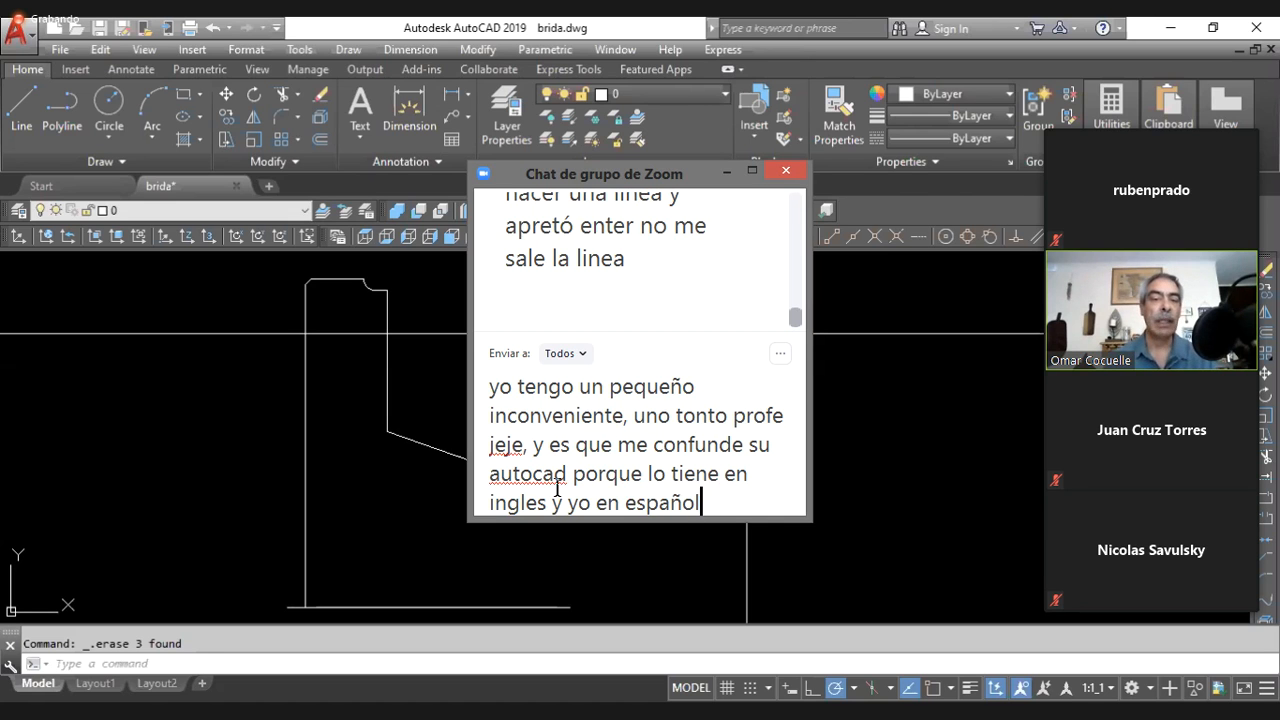
type(",")
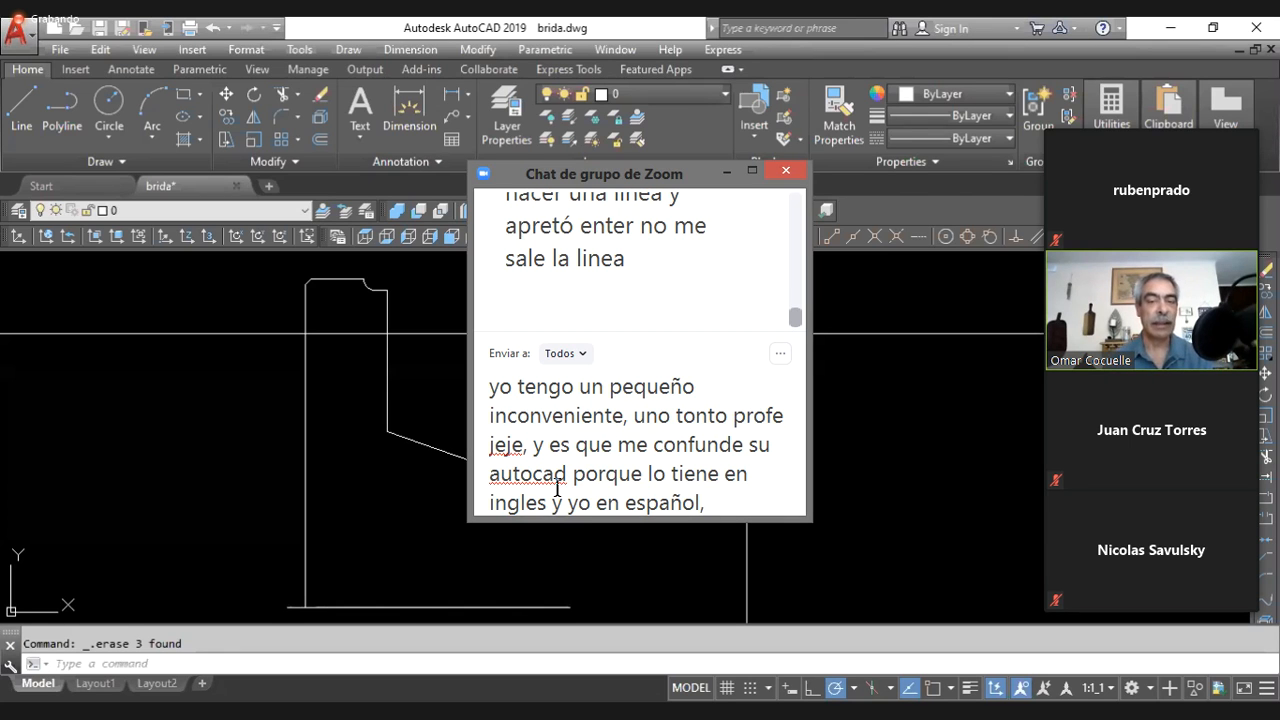
type("es")
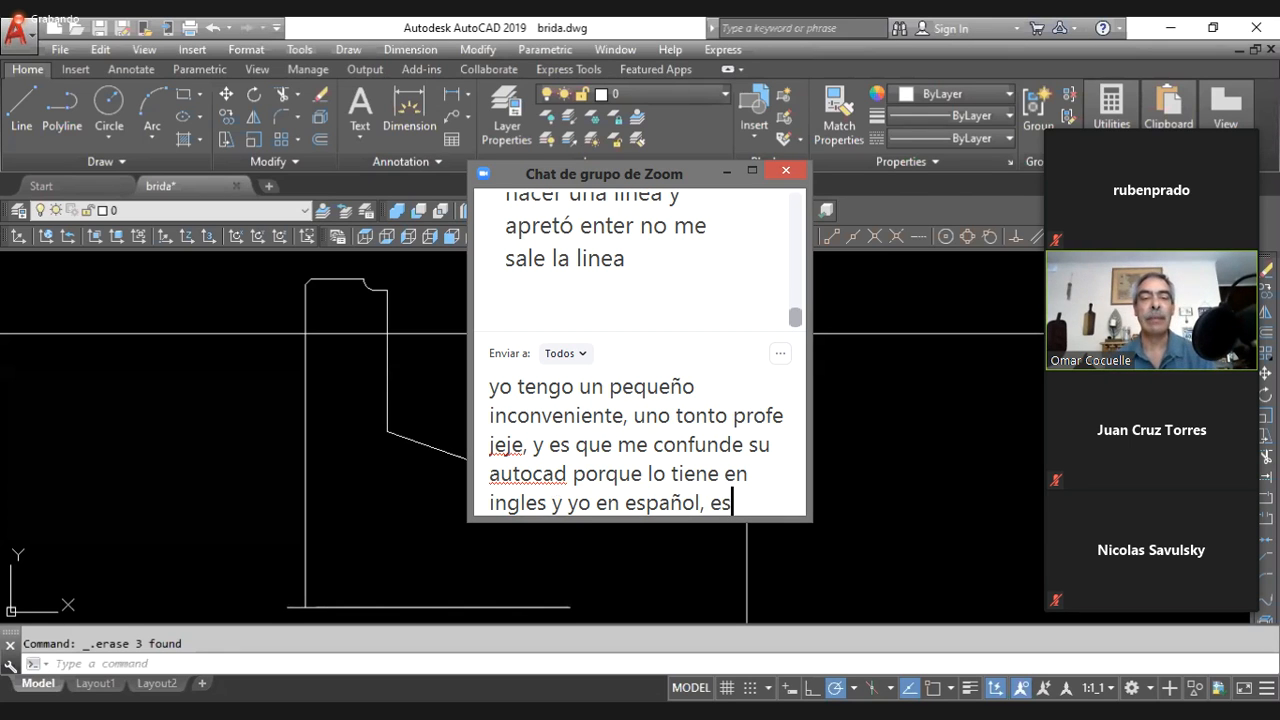
type("o nad")
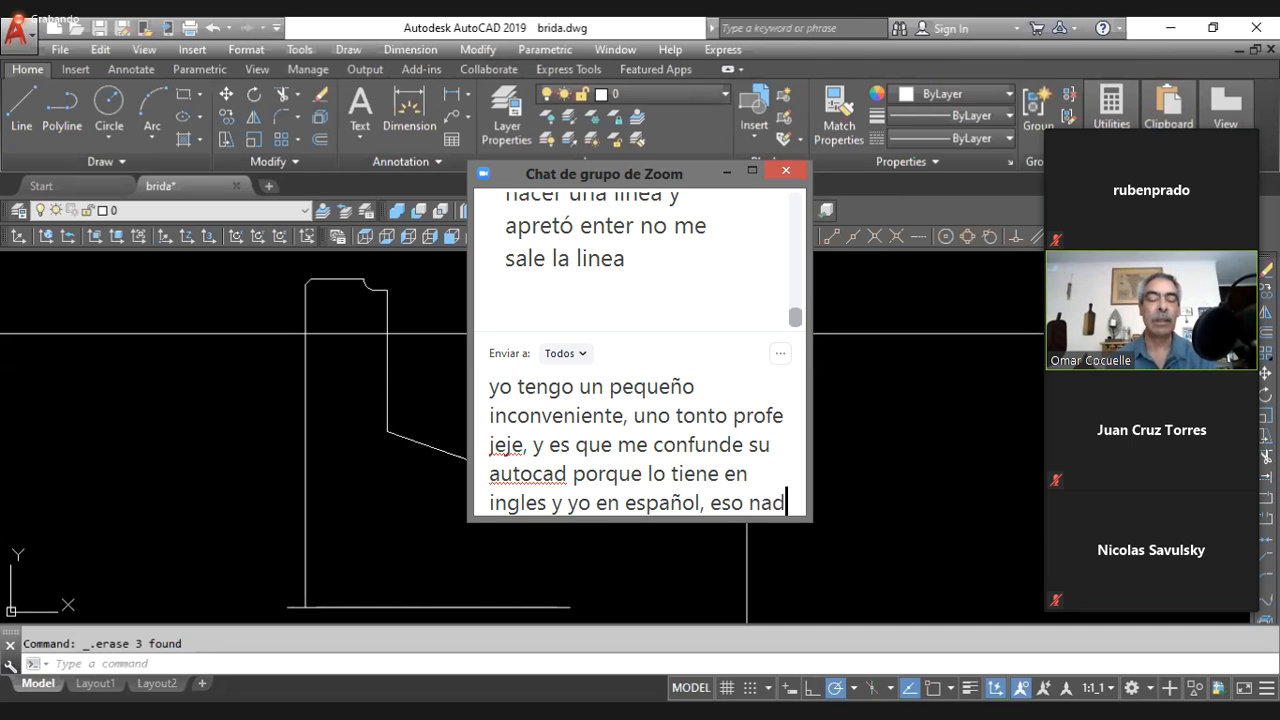
type("a mas")
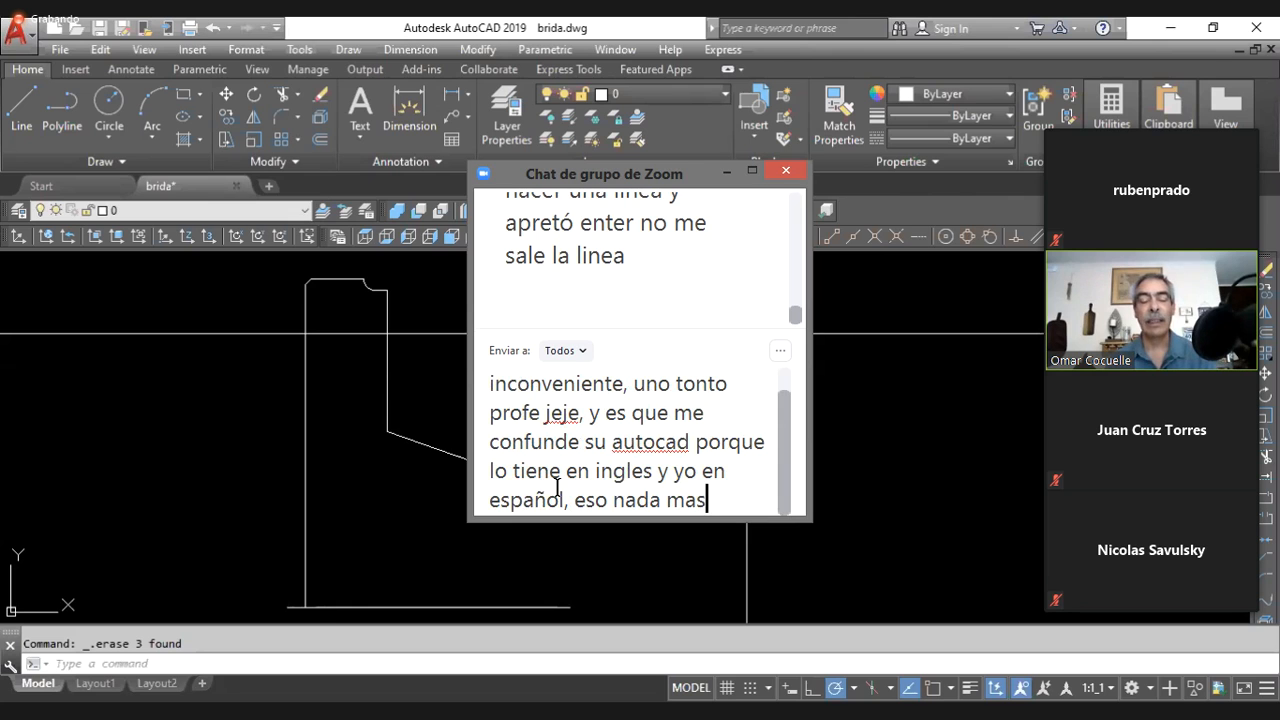
- End the draft message's current sentence with a period and add "Entiendo perfectamente todo lo demás."
type(". en")
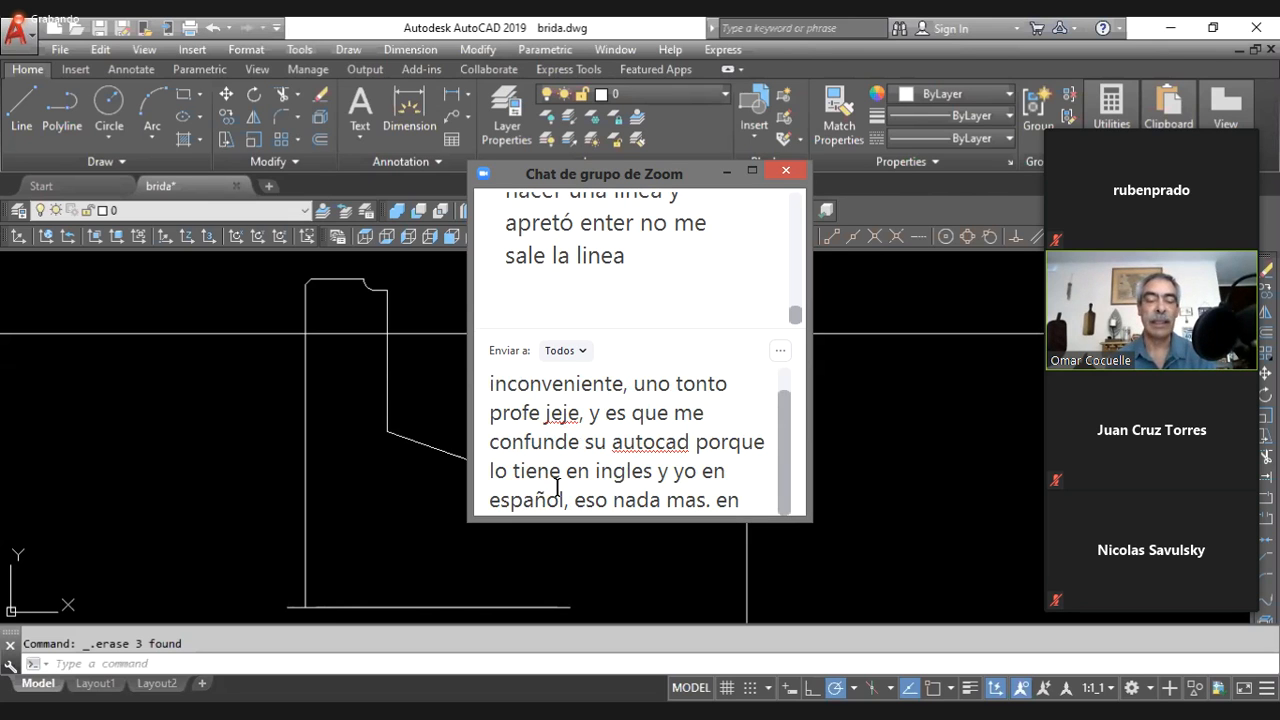
key("BackSpace")
key("BackSpace")
type("Entie")
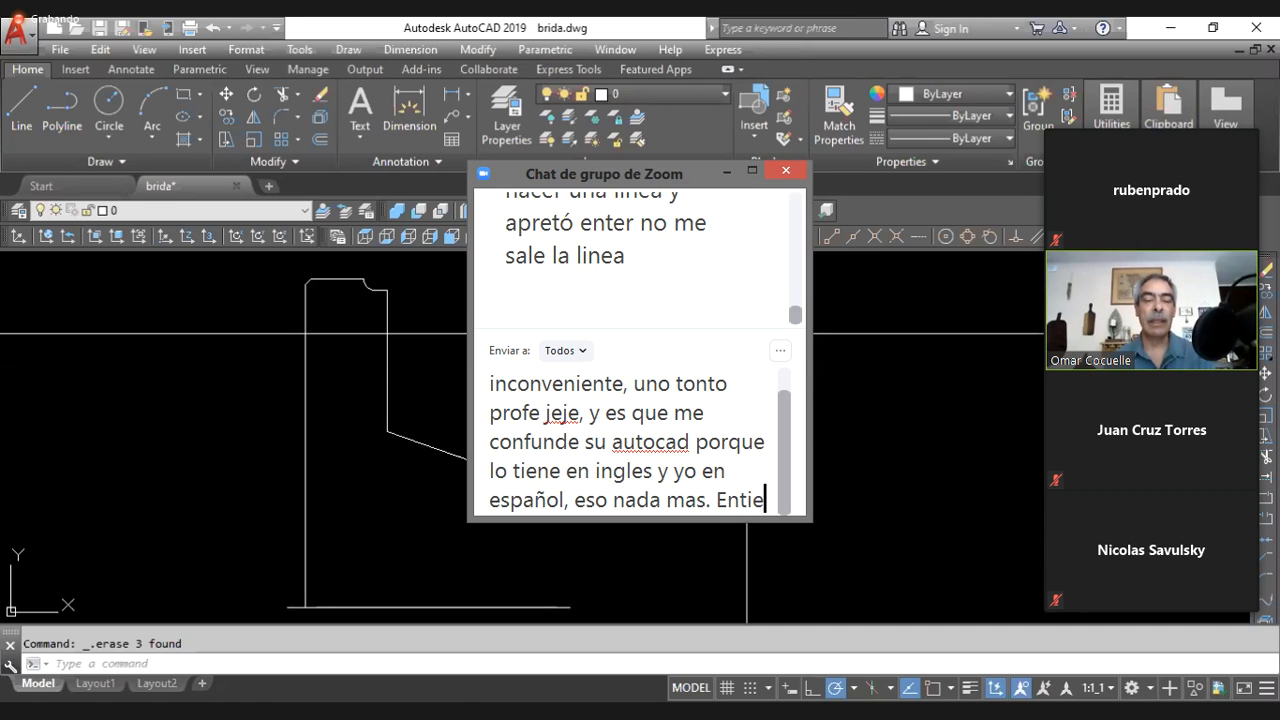
type("ndo perfer")
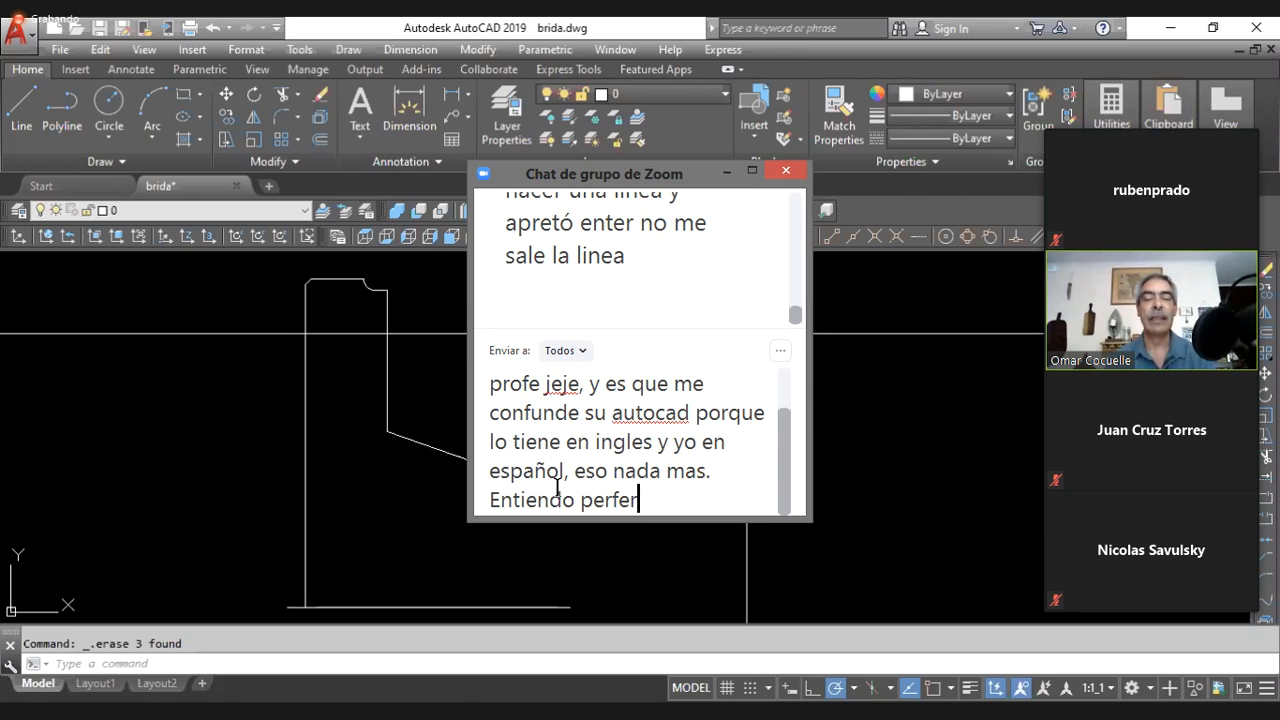
key("BackSpace")
type("ctame")
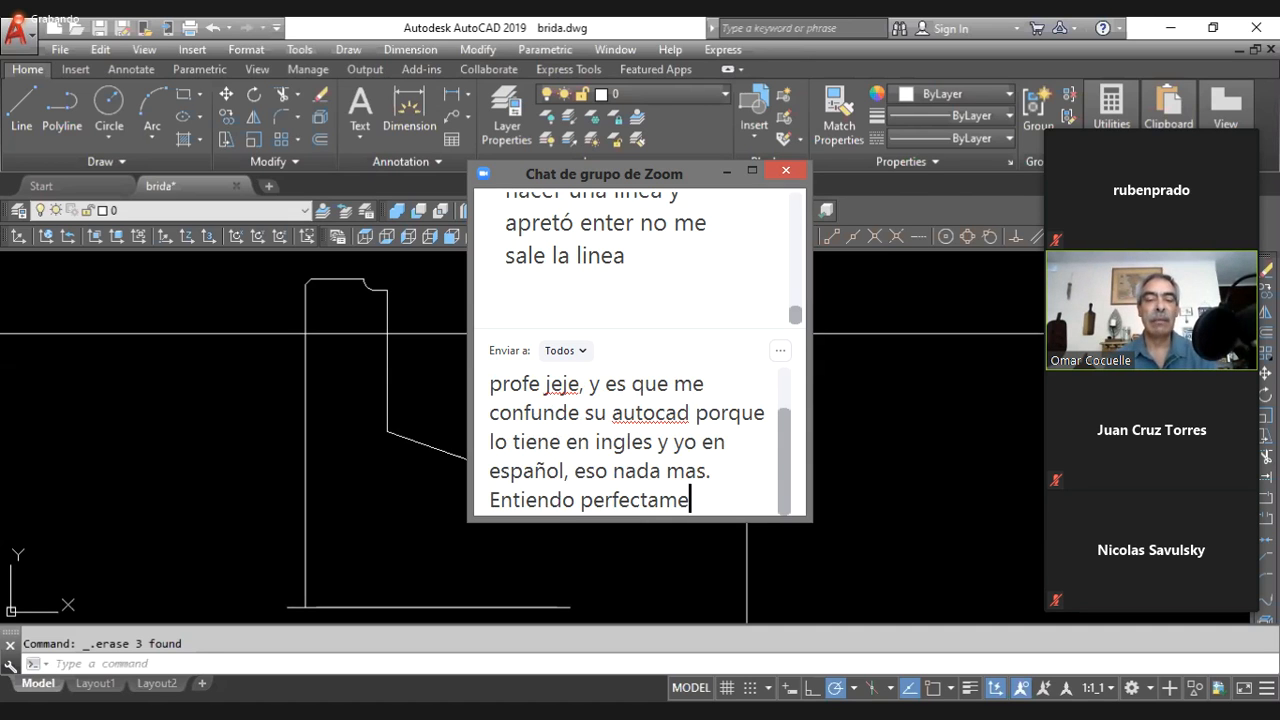
type("nte todo")
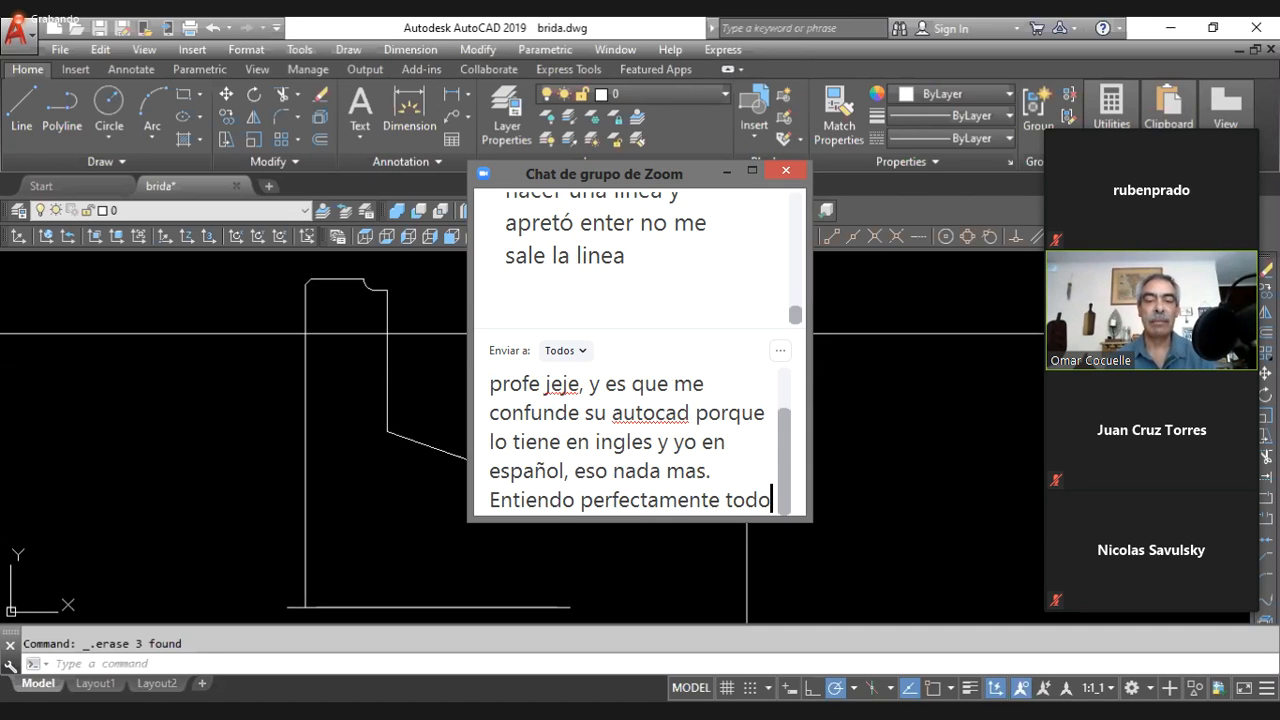
type(" lo demás")
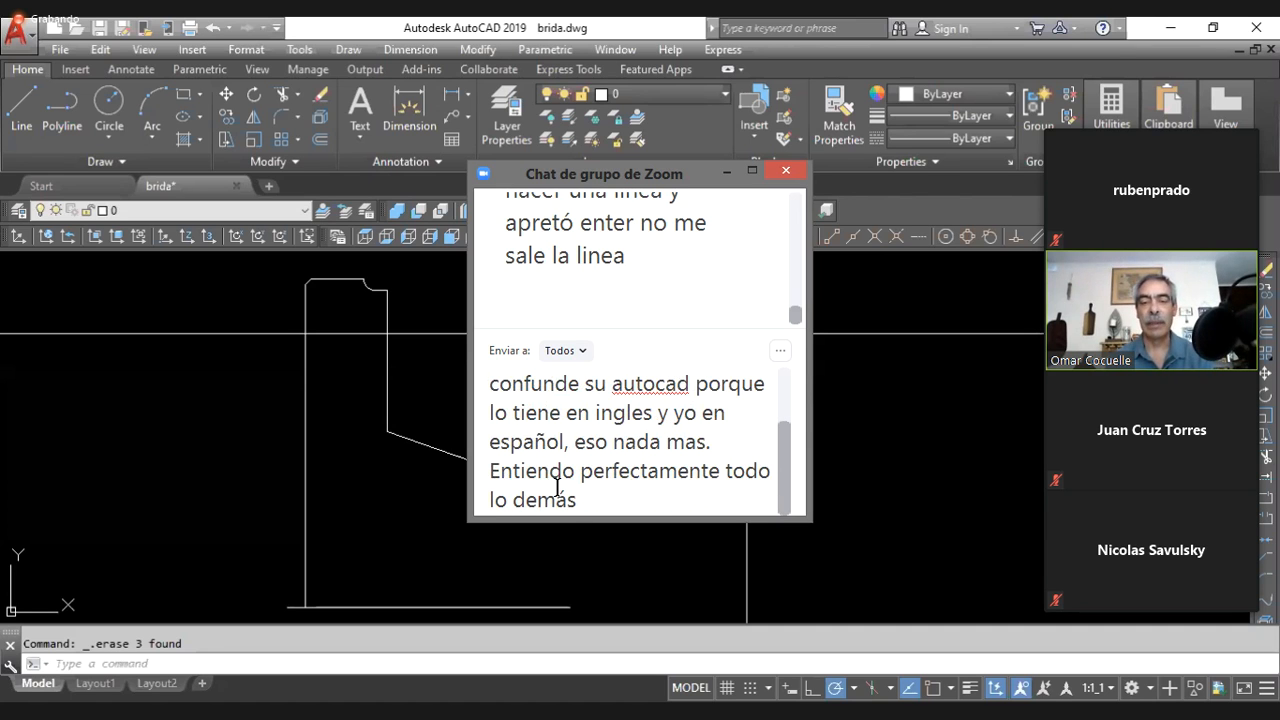
type(".")
- Review the drafted message, send it to everyone in the group chat, and minimize the chat window
key("Page_Up")
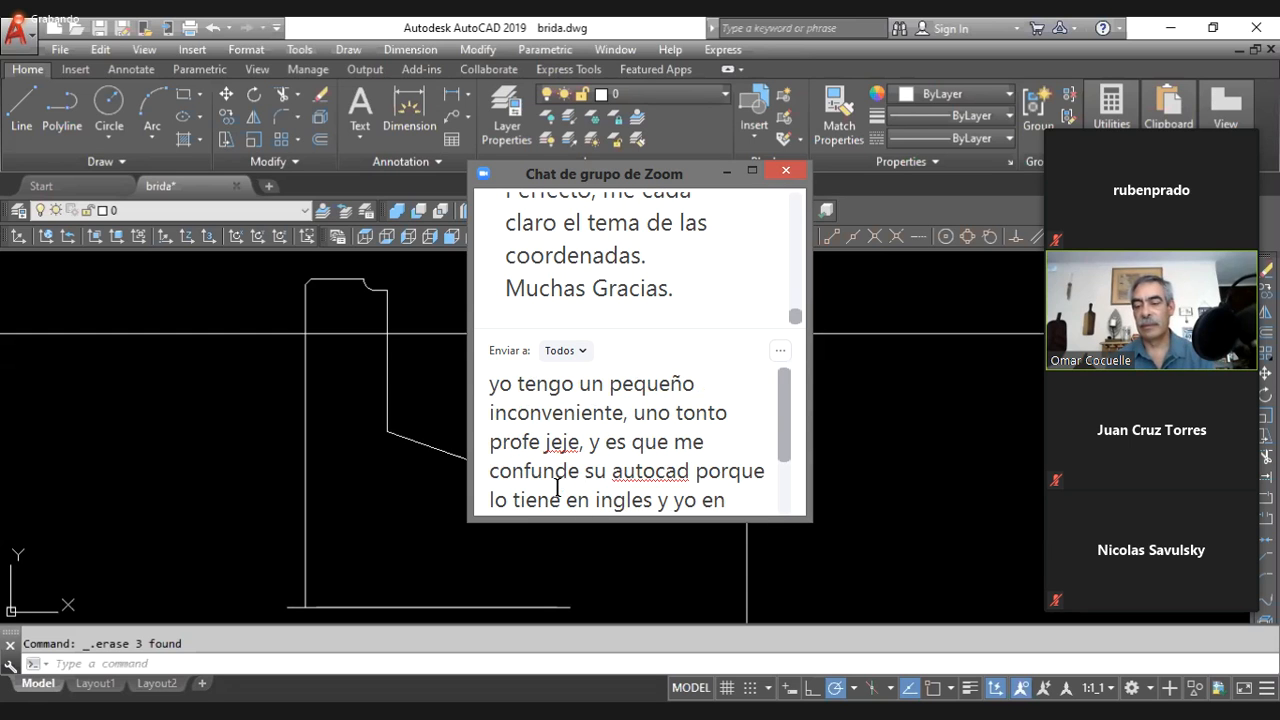
key("Down")
key("Page_Down")
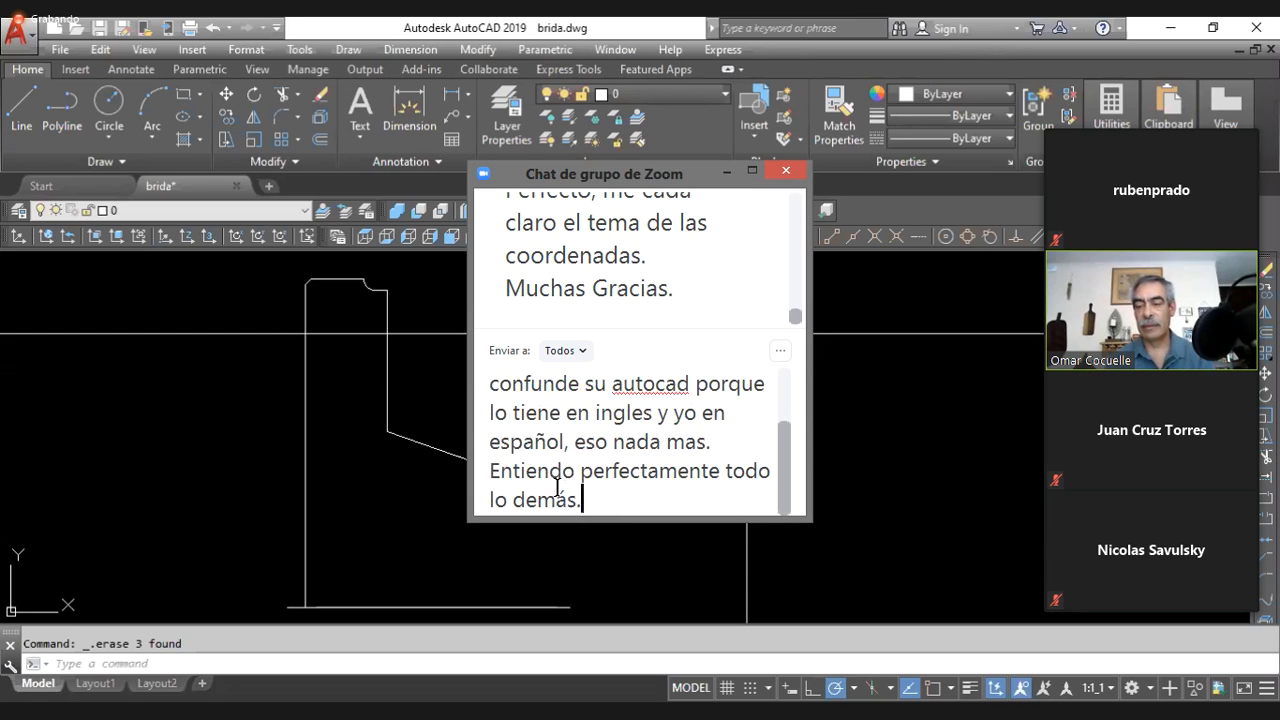
key("Return")
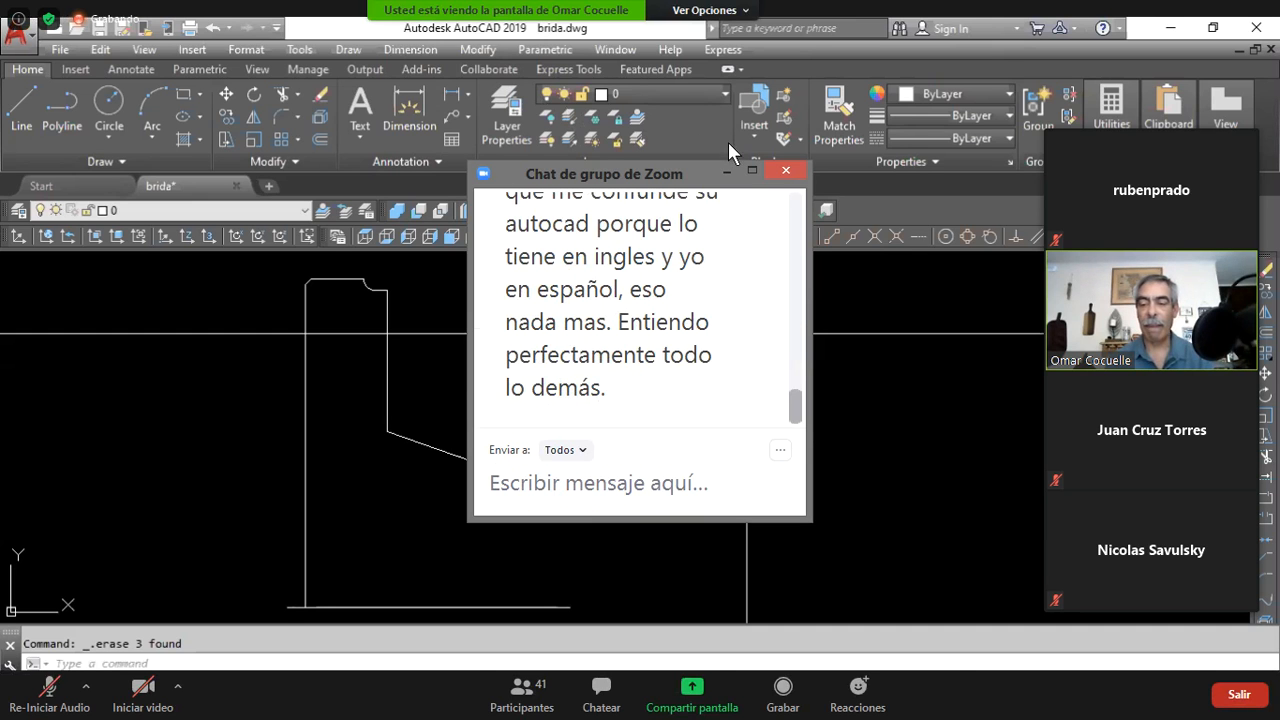
left_click(725, 174)
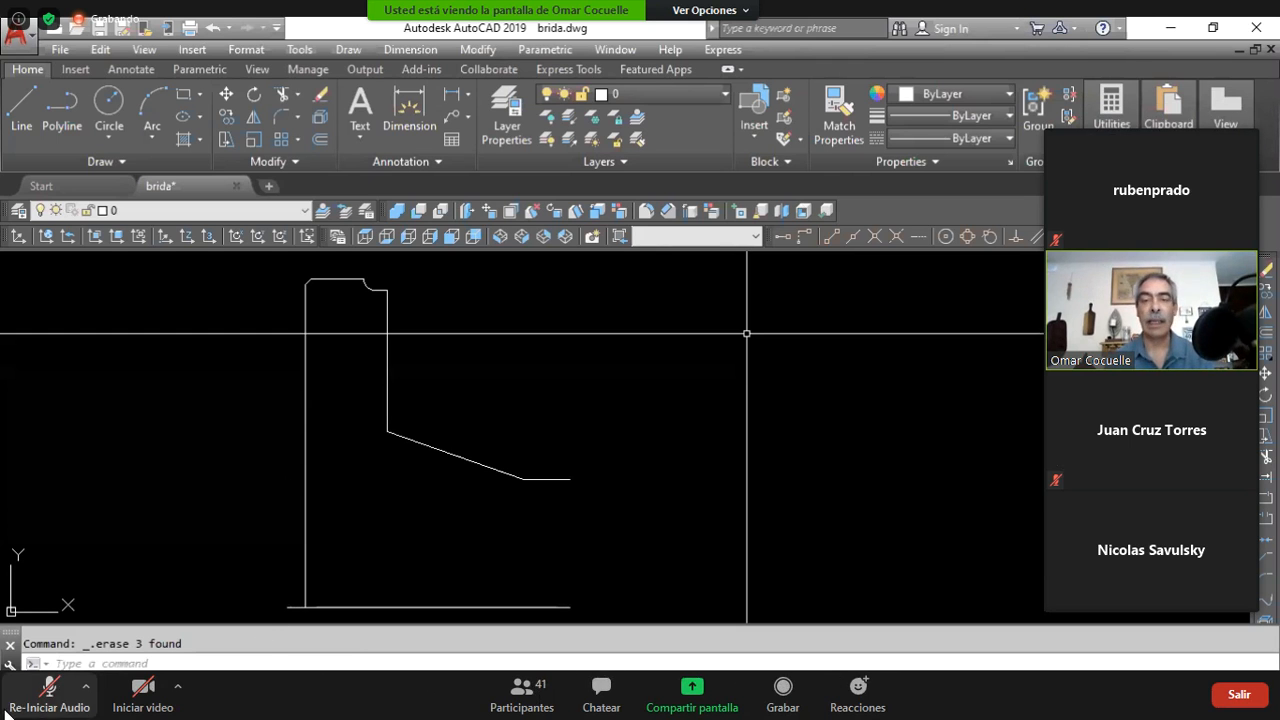
- Unmute the meeting microphone to speak and mute it again, twice
left_click(86, 688)
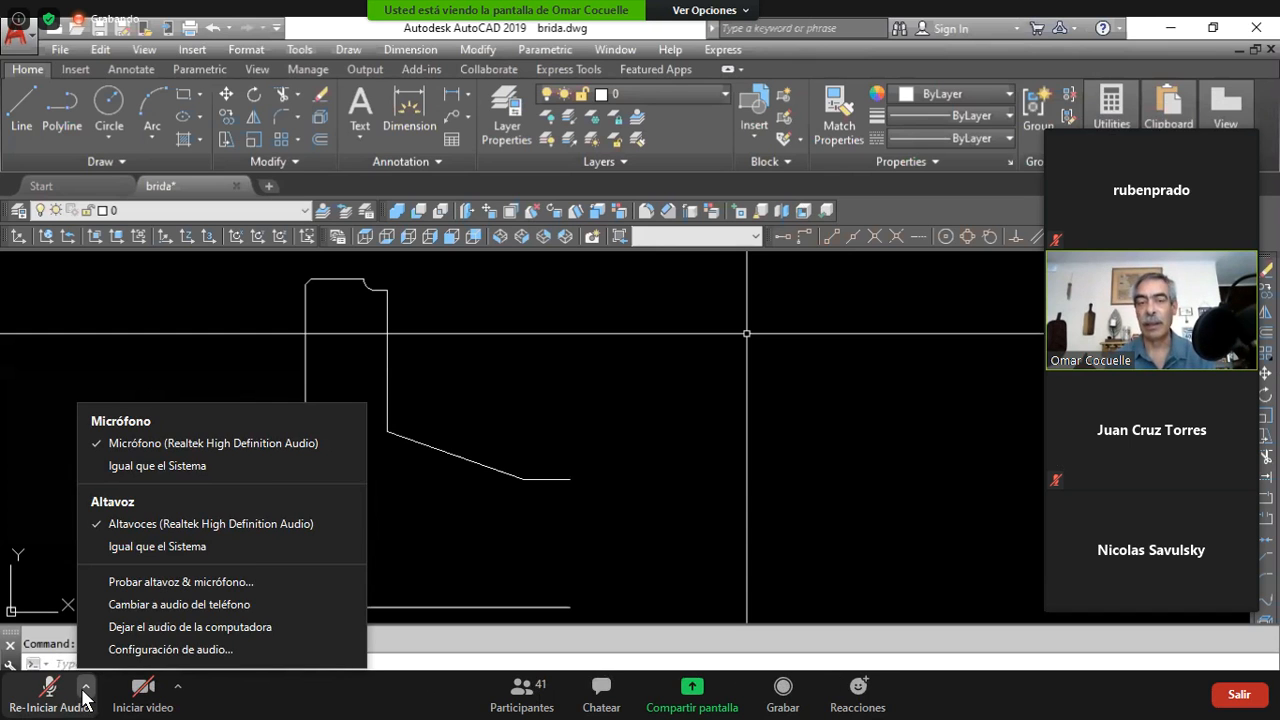
left_click(47, 694)
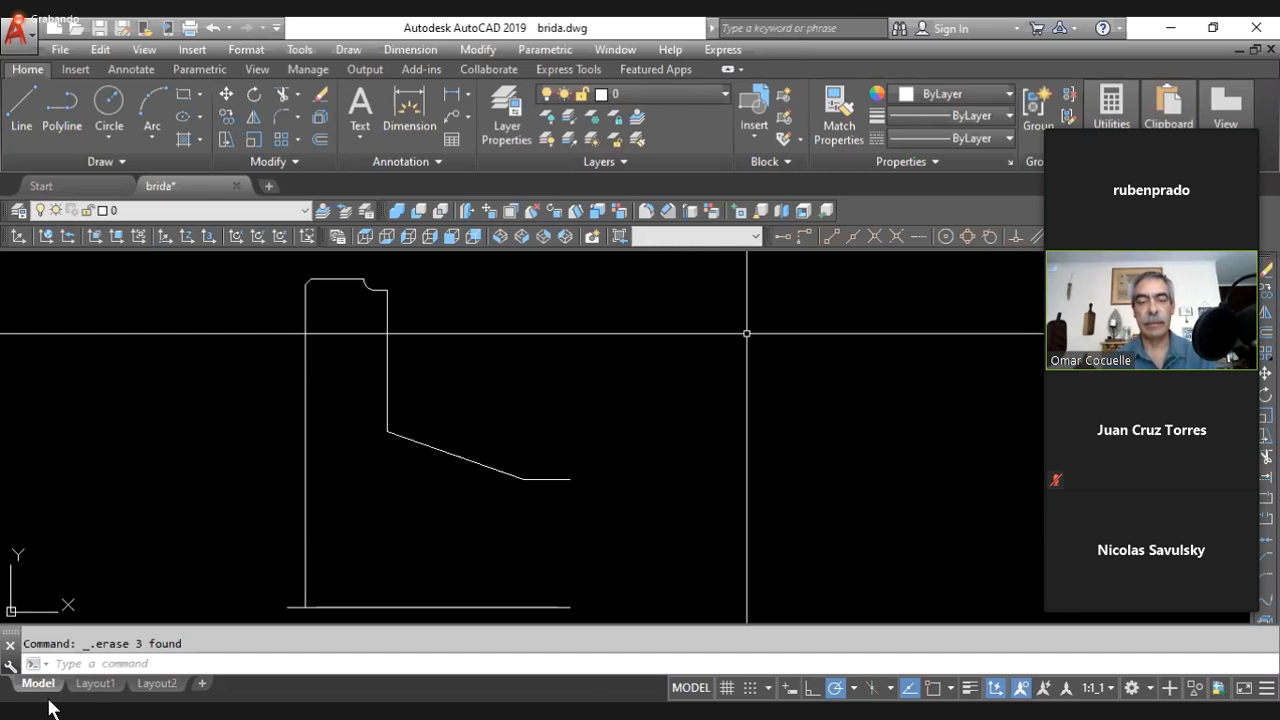
mouse_move(121, 553)
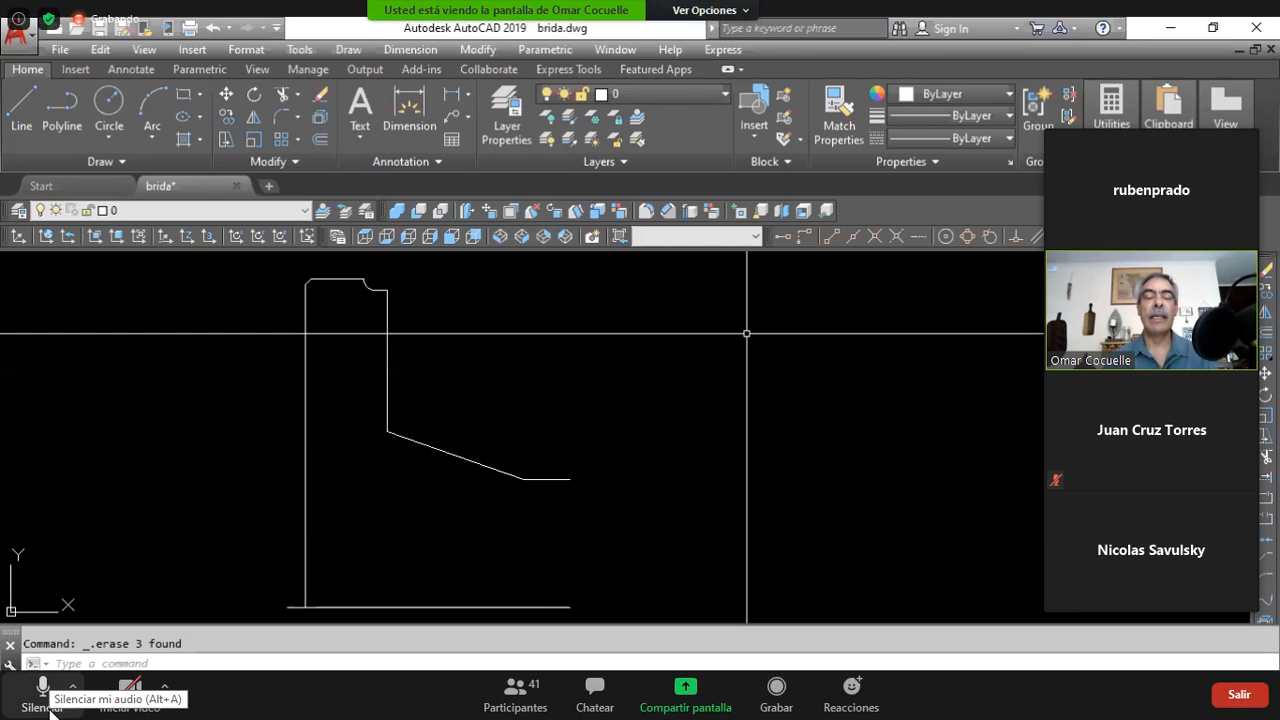
mouse_move(257, 576)
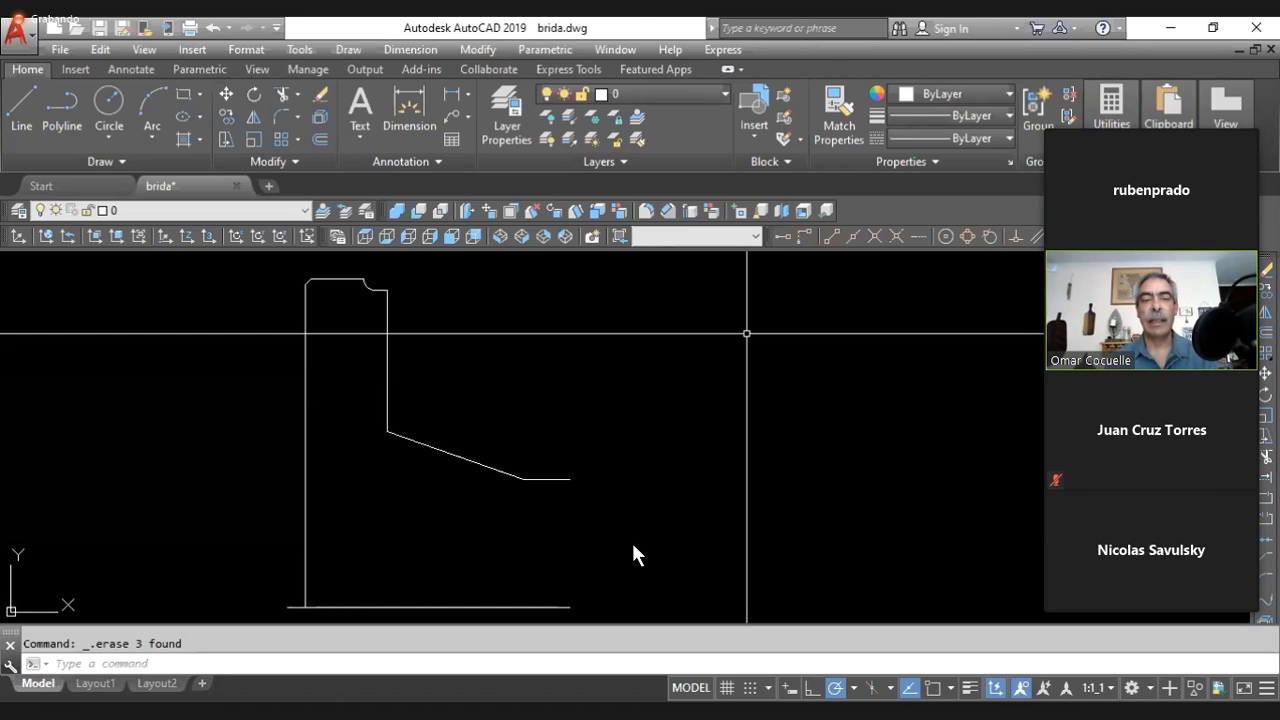
left_click(45, 700)
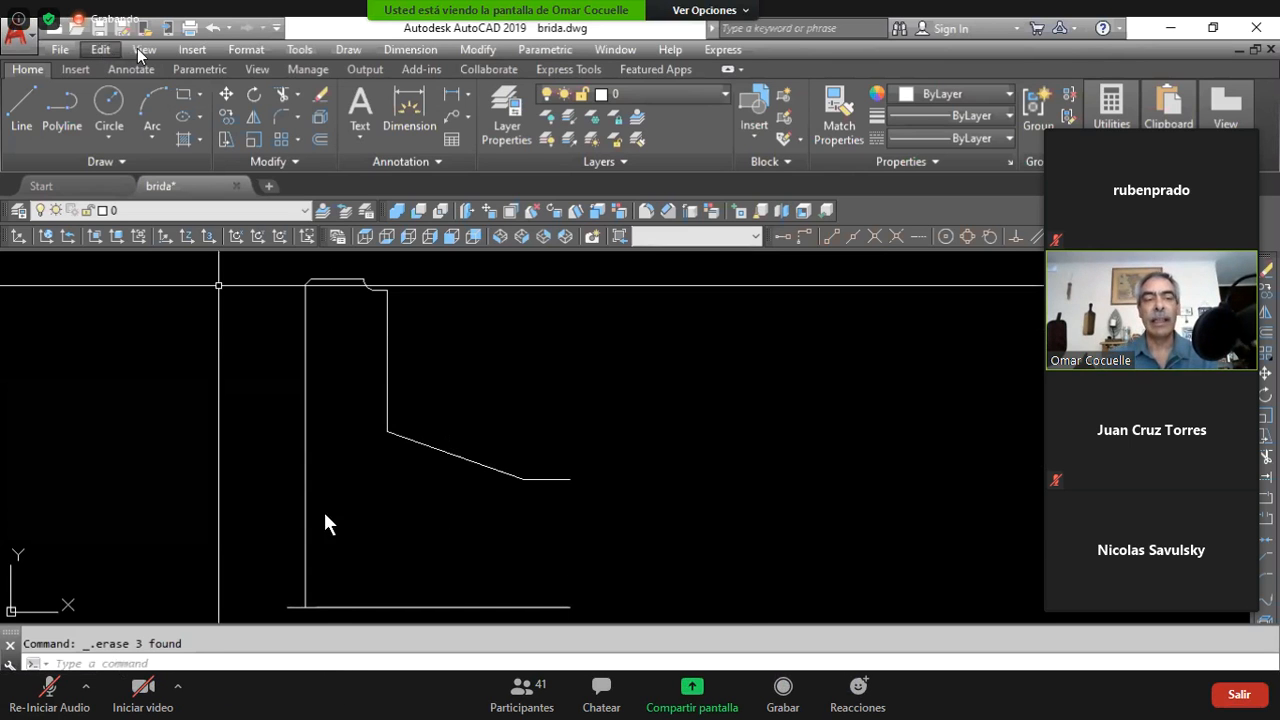
left_click(50, 698)
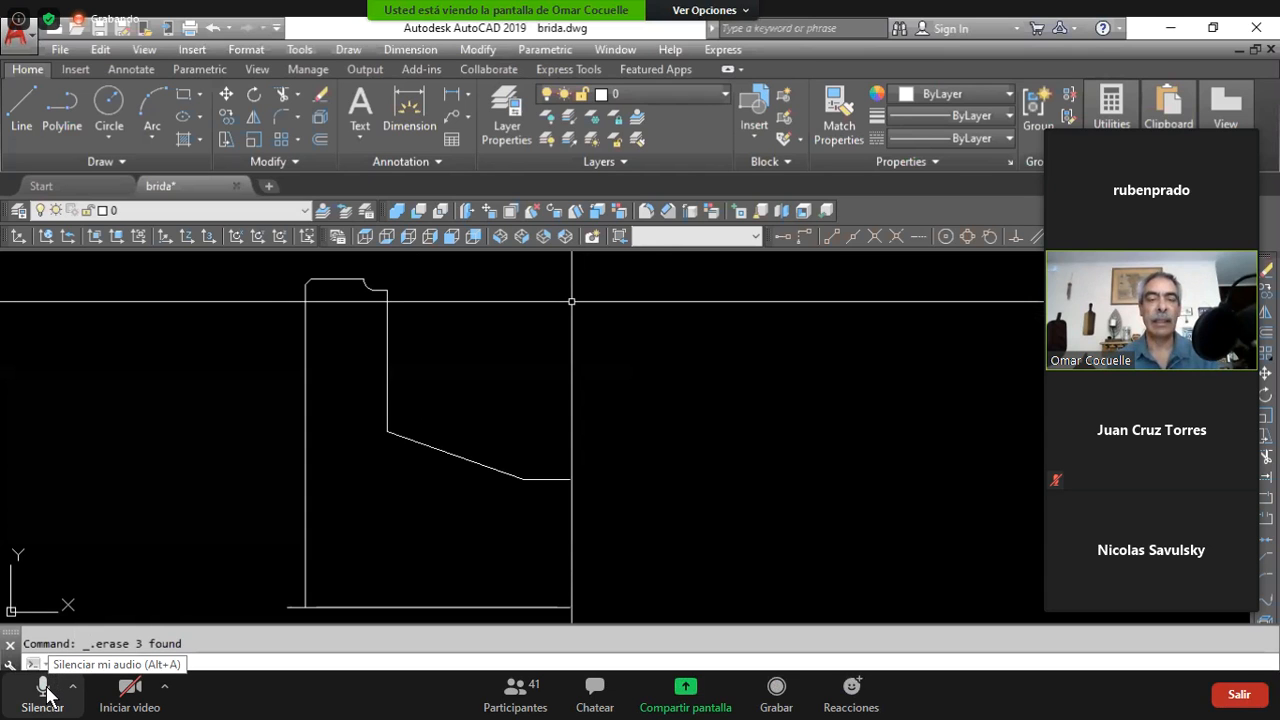
left_click(44, 688)
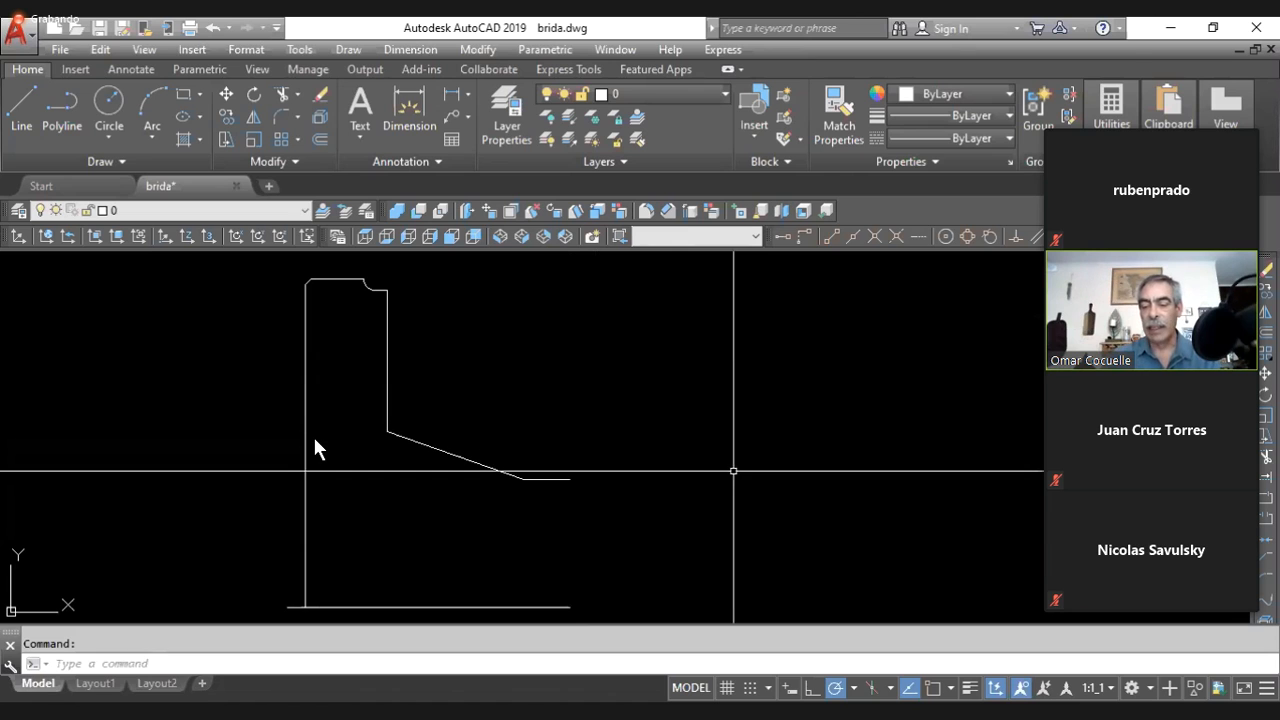
- Turn on object snap, view the list of snap modes and close it without changing any
left_click(932, 690)
left_click(950, 690)
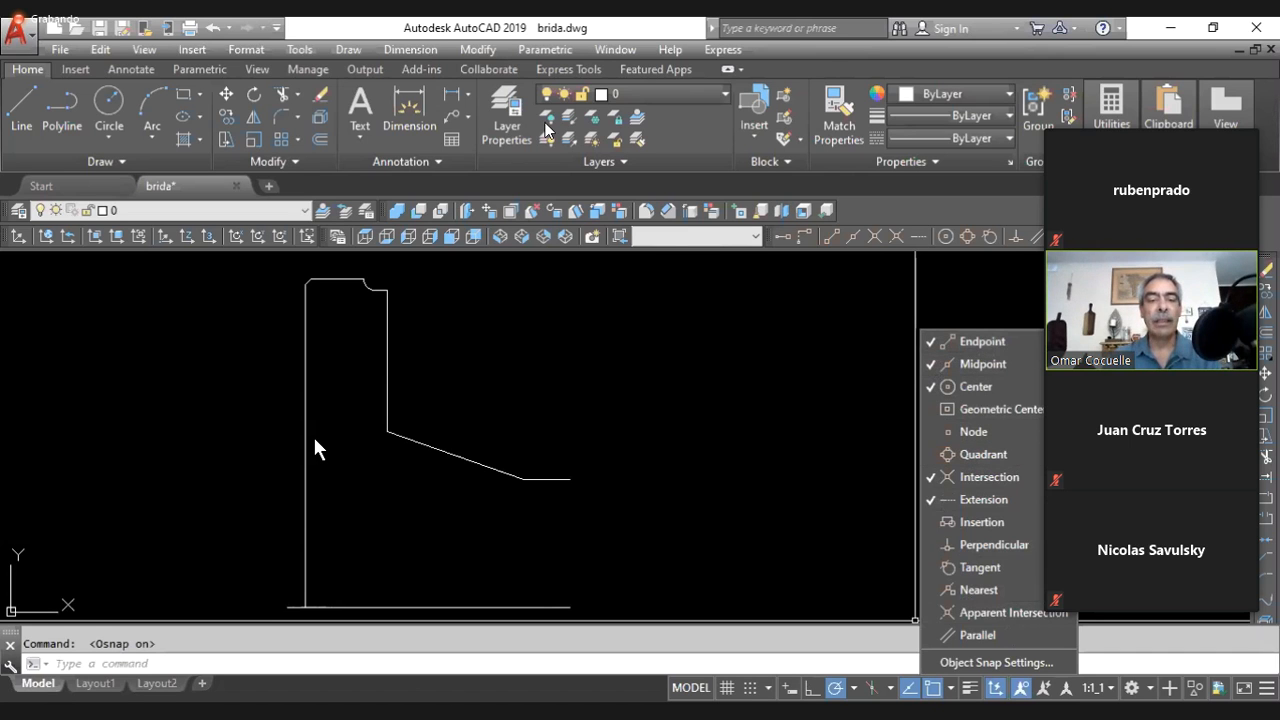
left_click(708, 334)
left_click(703, 343)
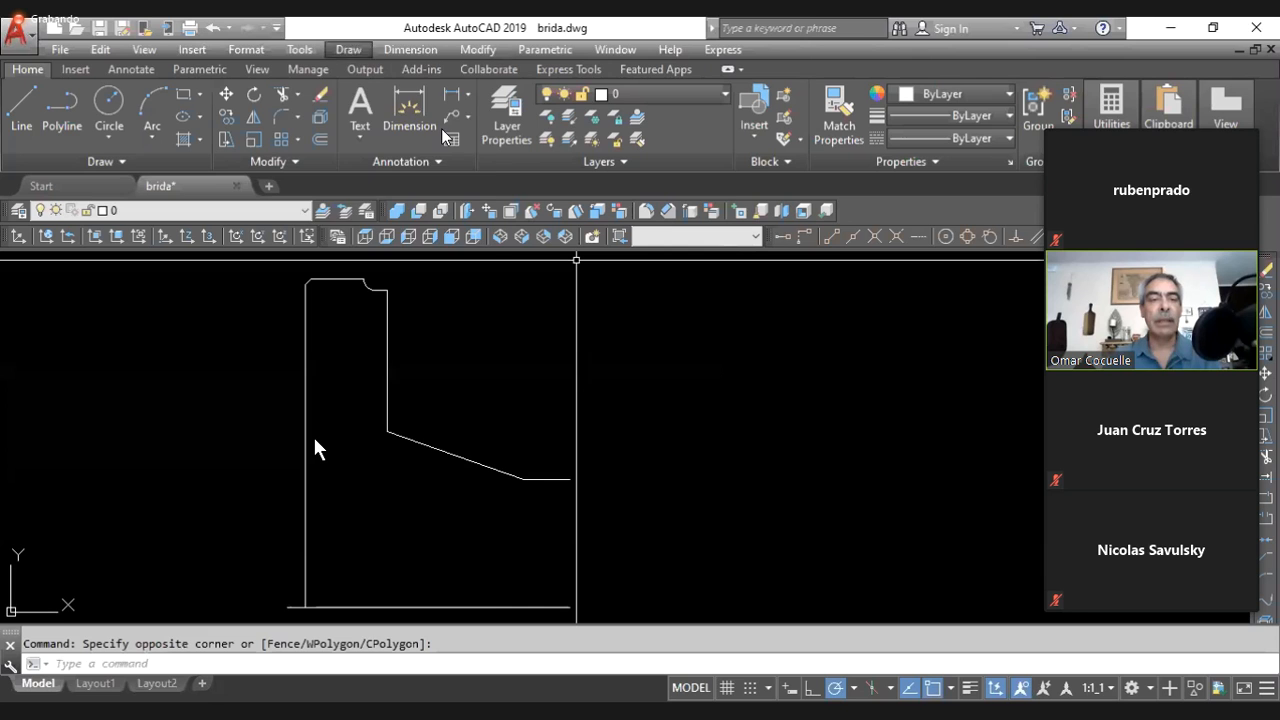
- Draw a small circle by center and radius in the empty area beside the flange profile
left_click(348, 49)
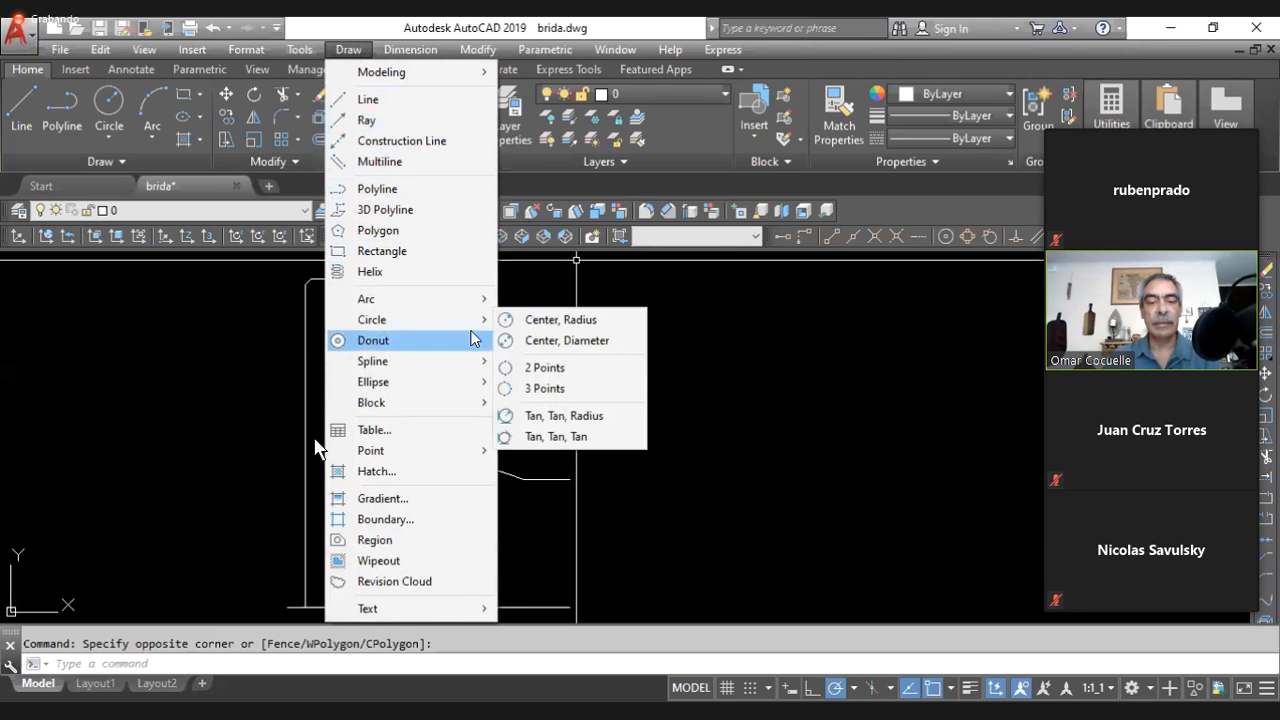
left_click(561, 320)
left_click(720, 333)
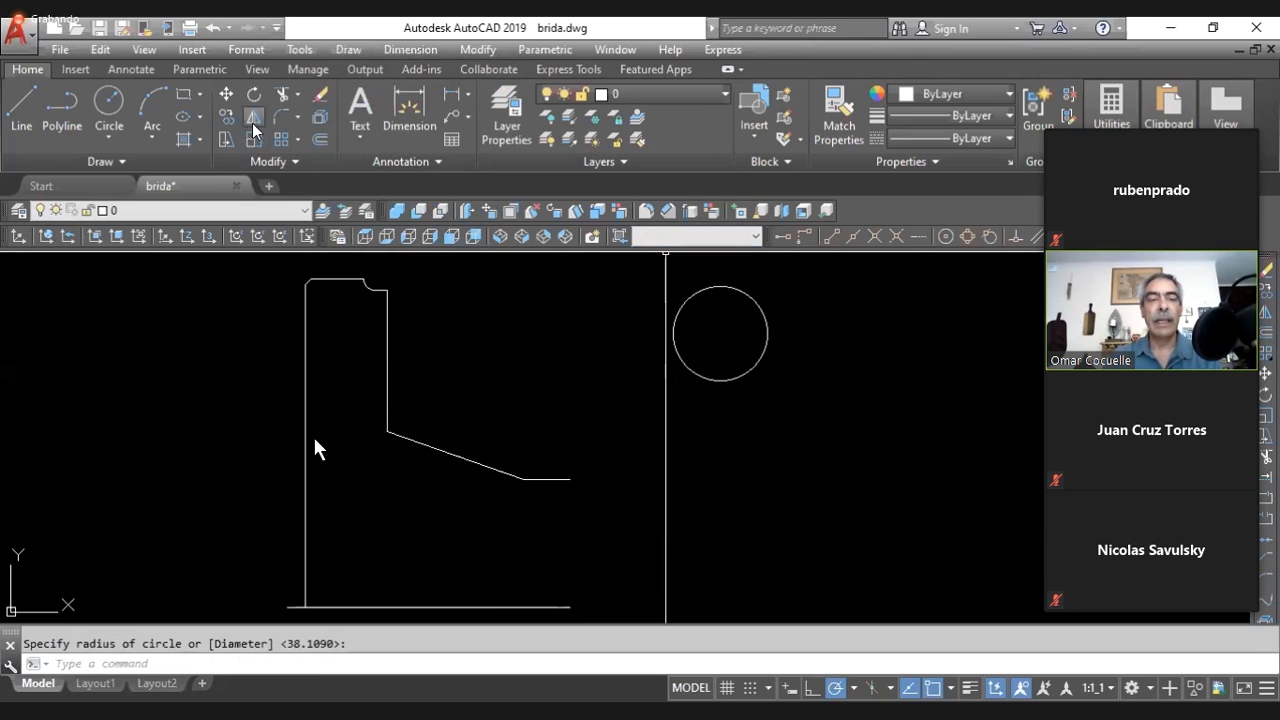
- Start the Line command and review the object snap modes in Drafting Settings, cancelling without changes
left_click(348, 49)
left_click(368, 99)
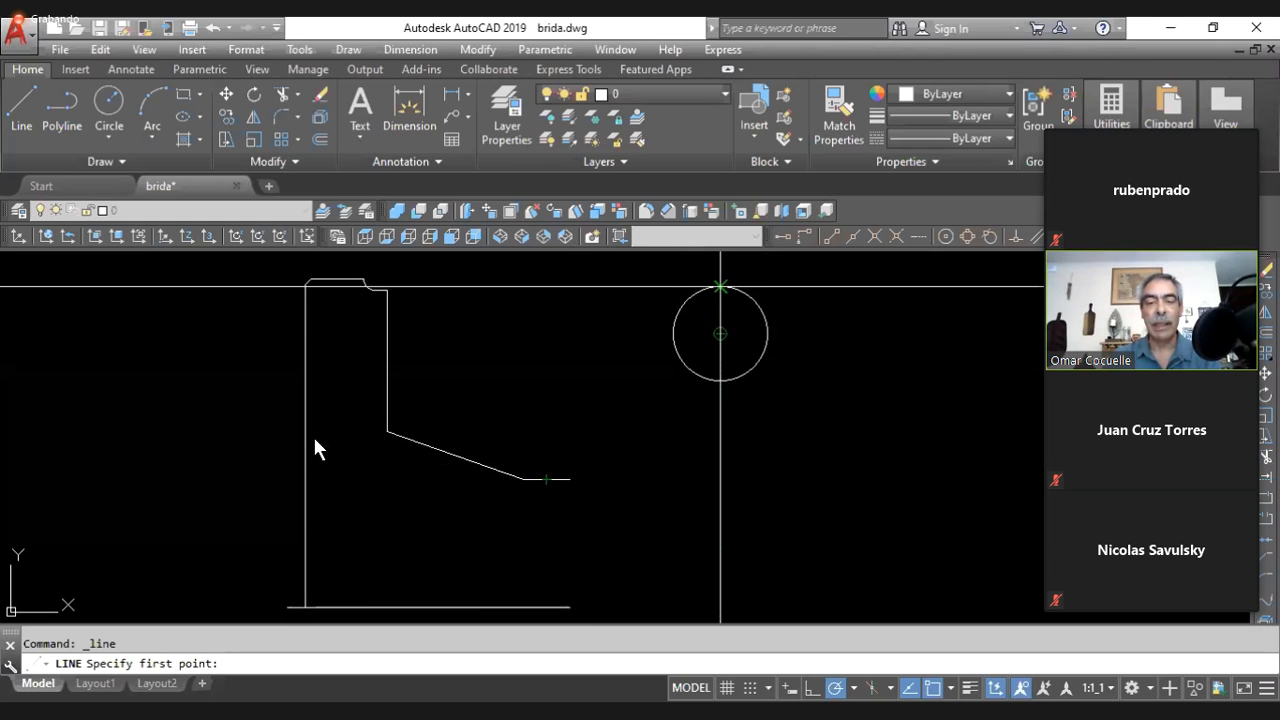
left_click(950, 688)
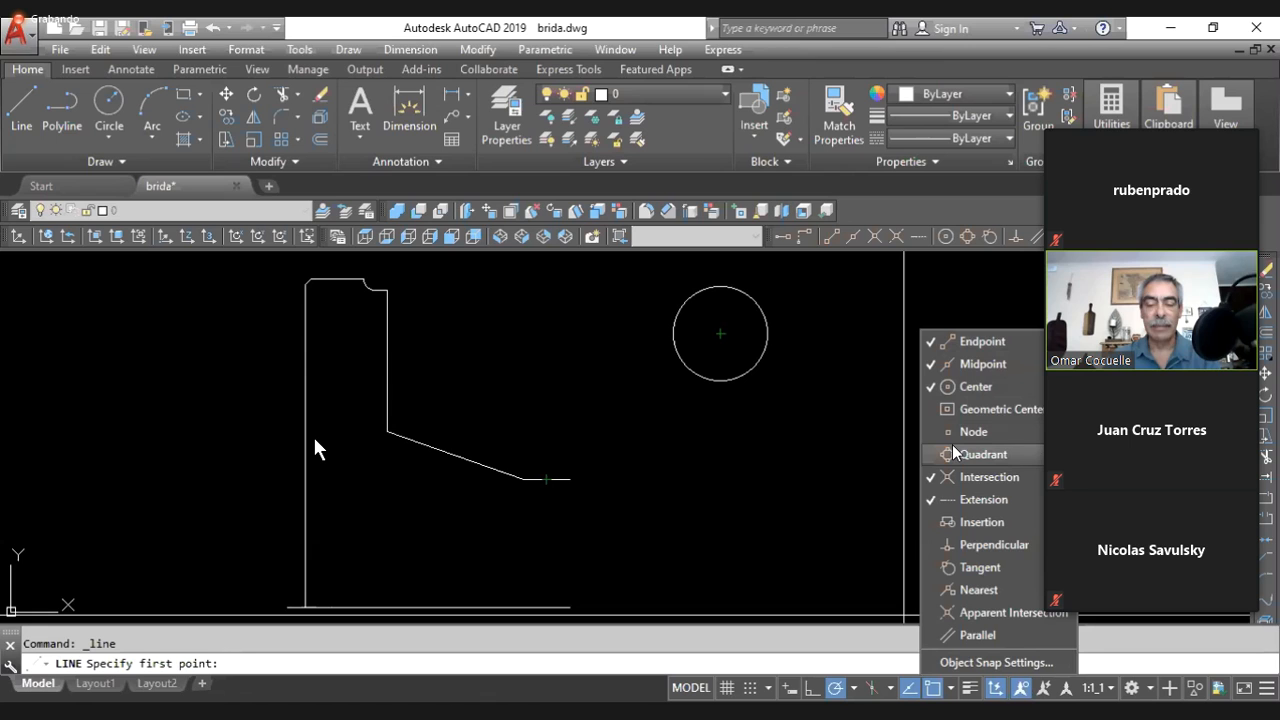
left_click(960, 662)
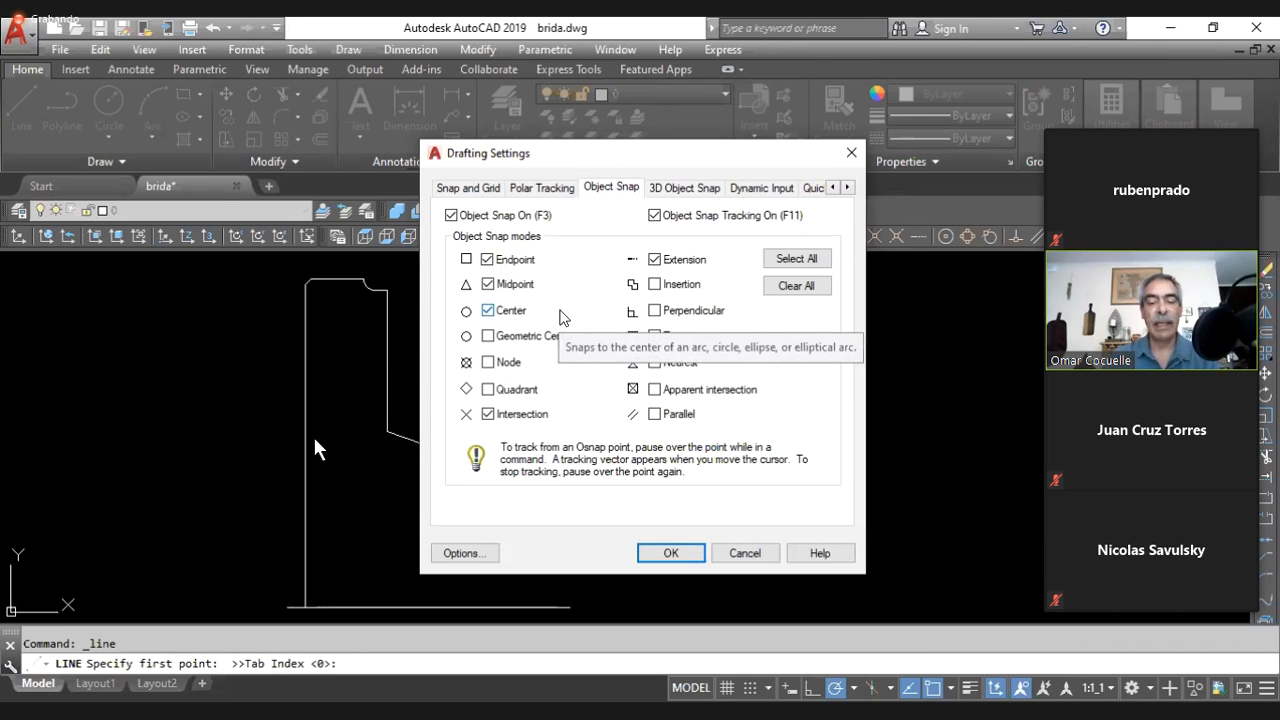
left_click(746, 556)
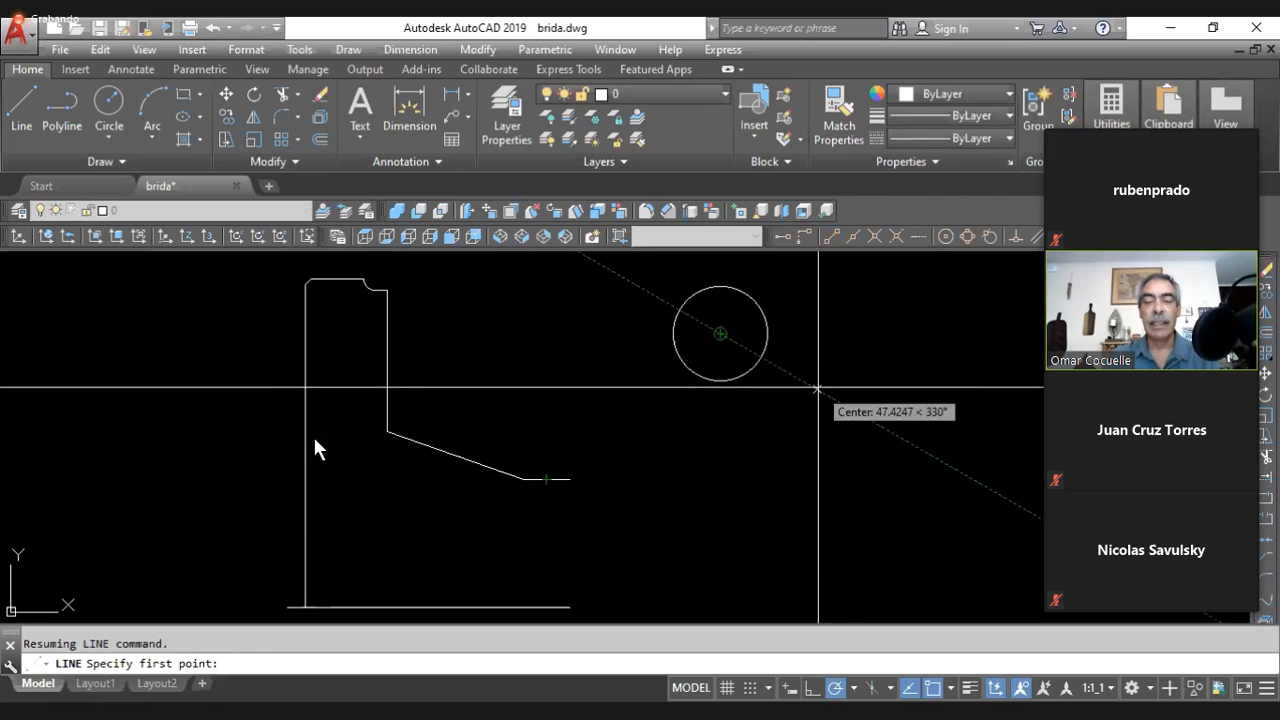
- Draw a short line segment from a free point outside the circle to its edge, and toggle object snap off
left_click(800, 313)
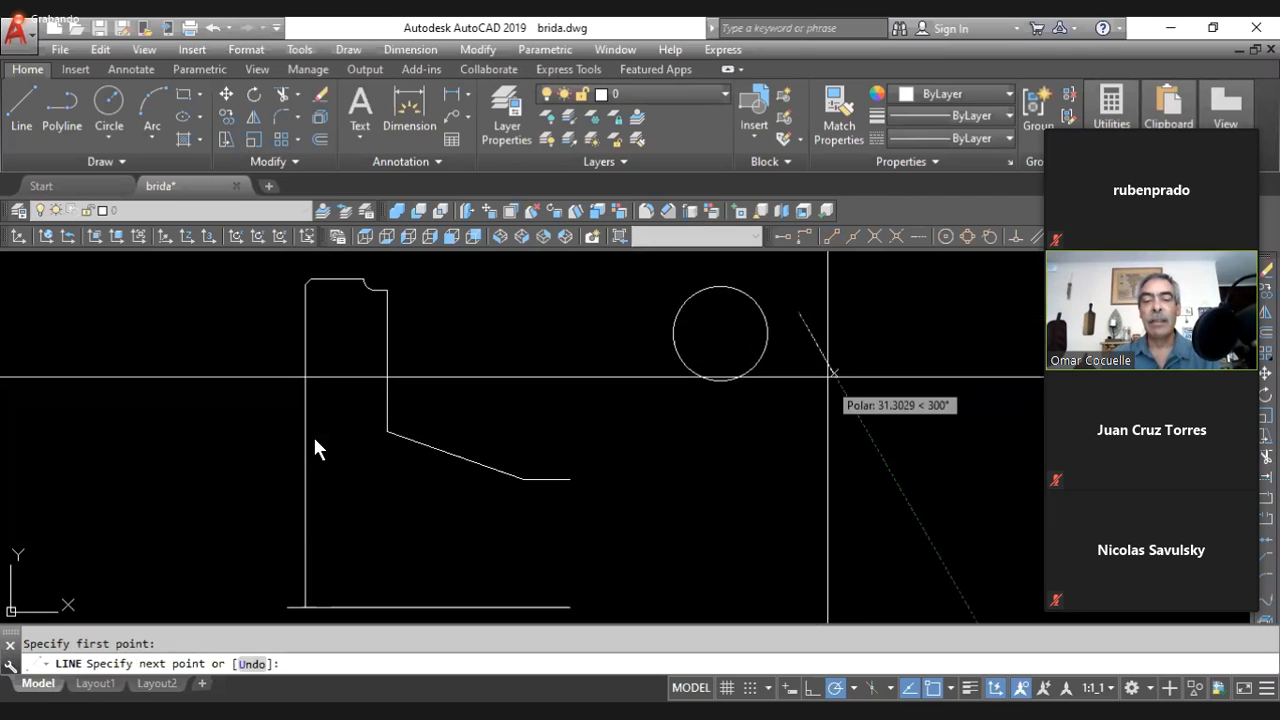
left_click(767, 329)
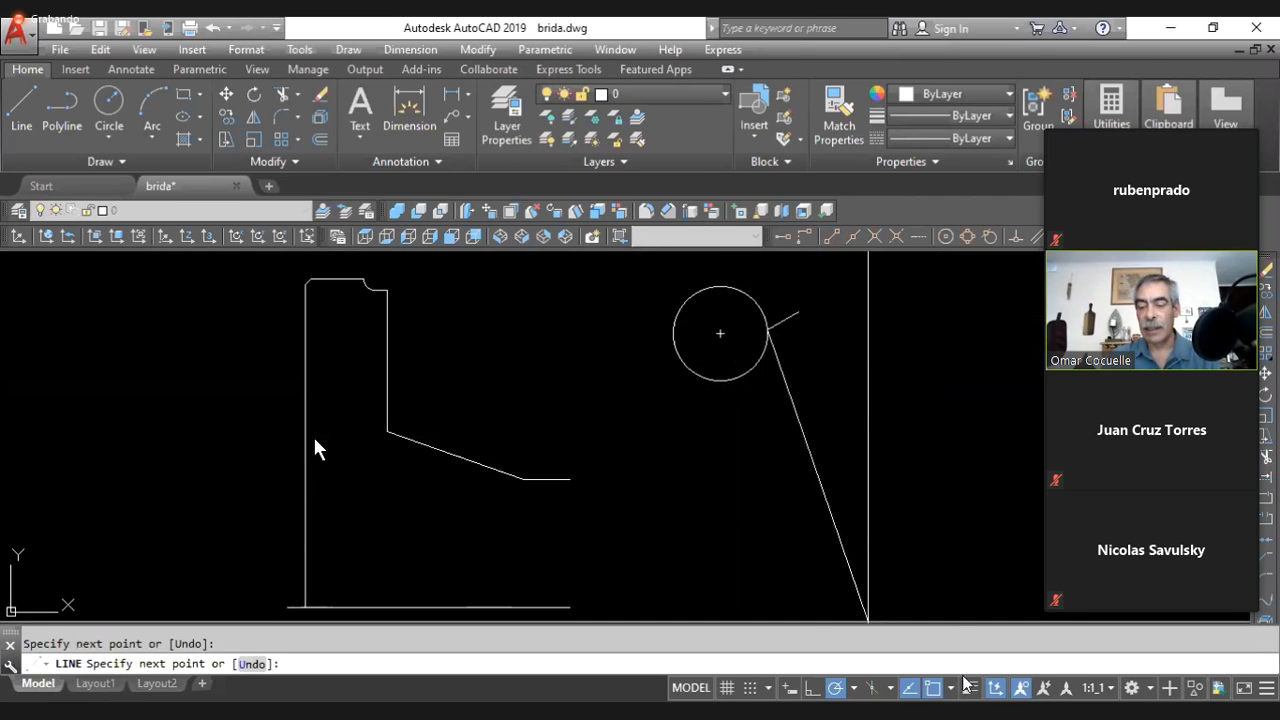
left_click(933, 687)
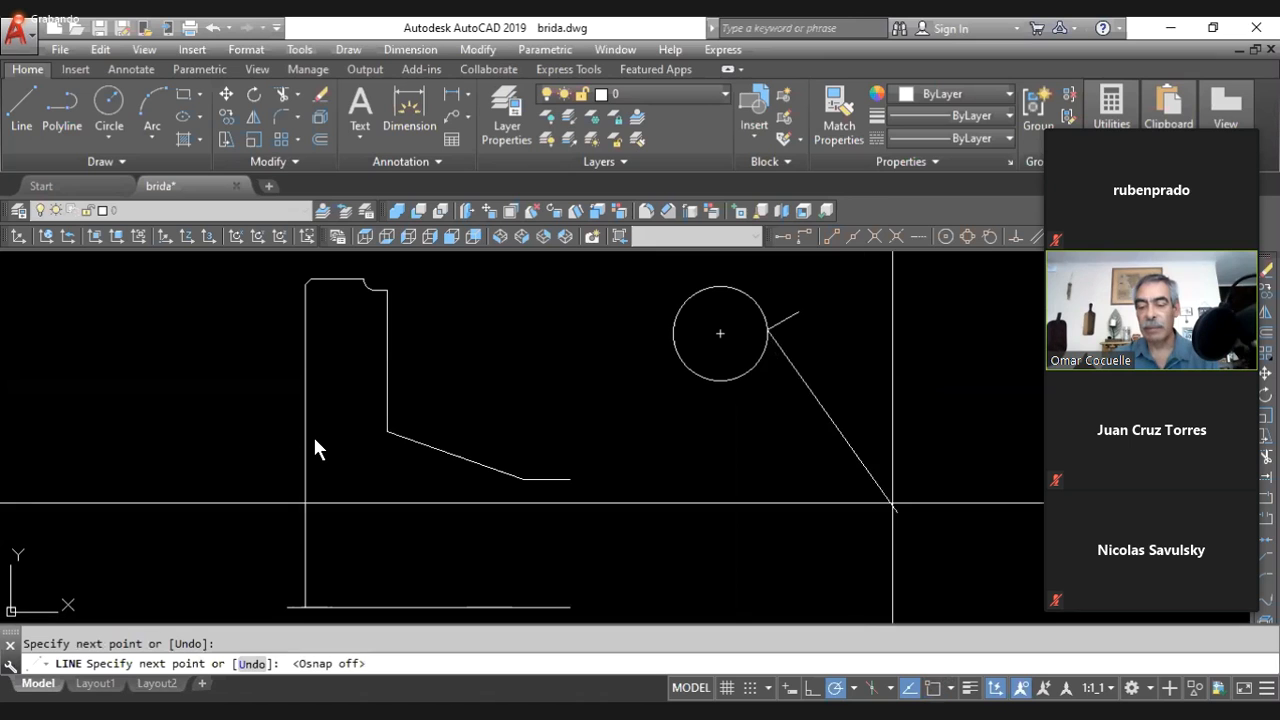
left_click(933, 688)
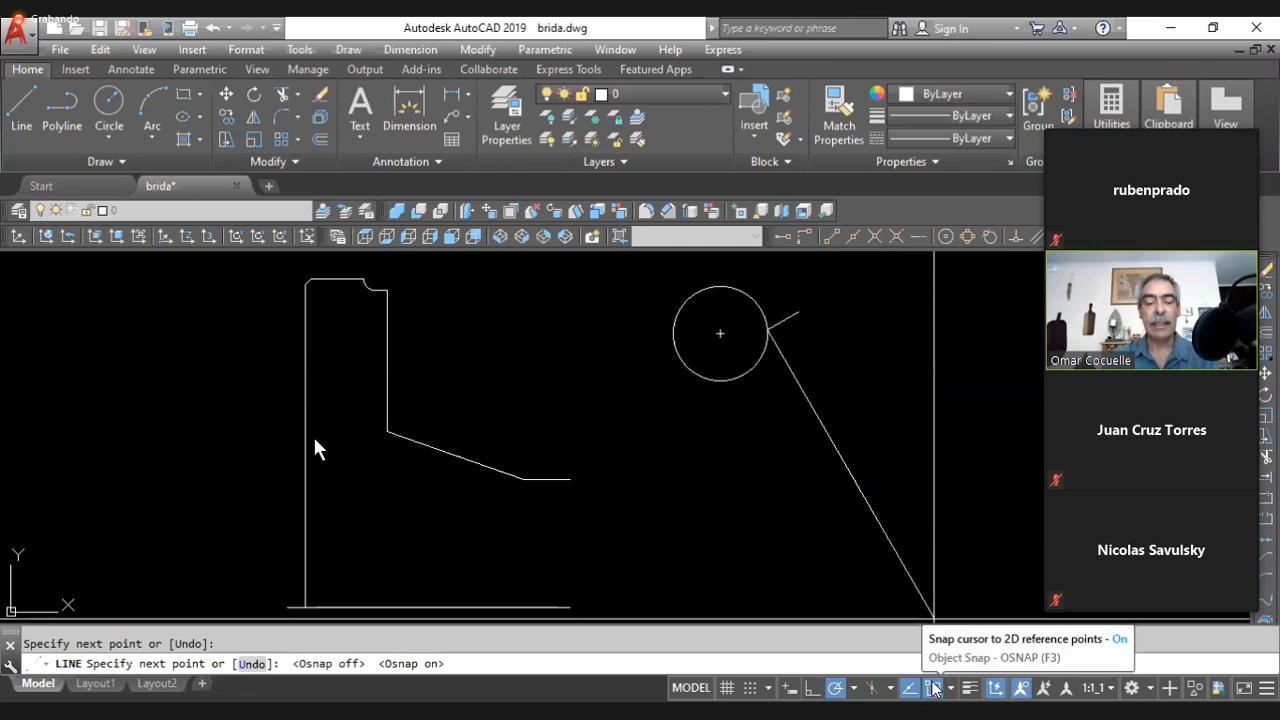
left_click(933, 688)
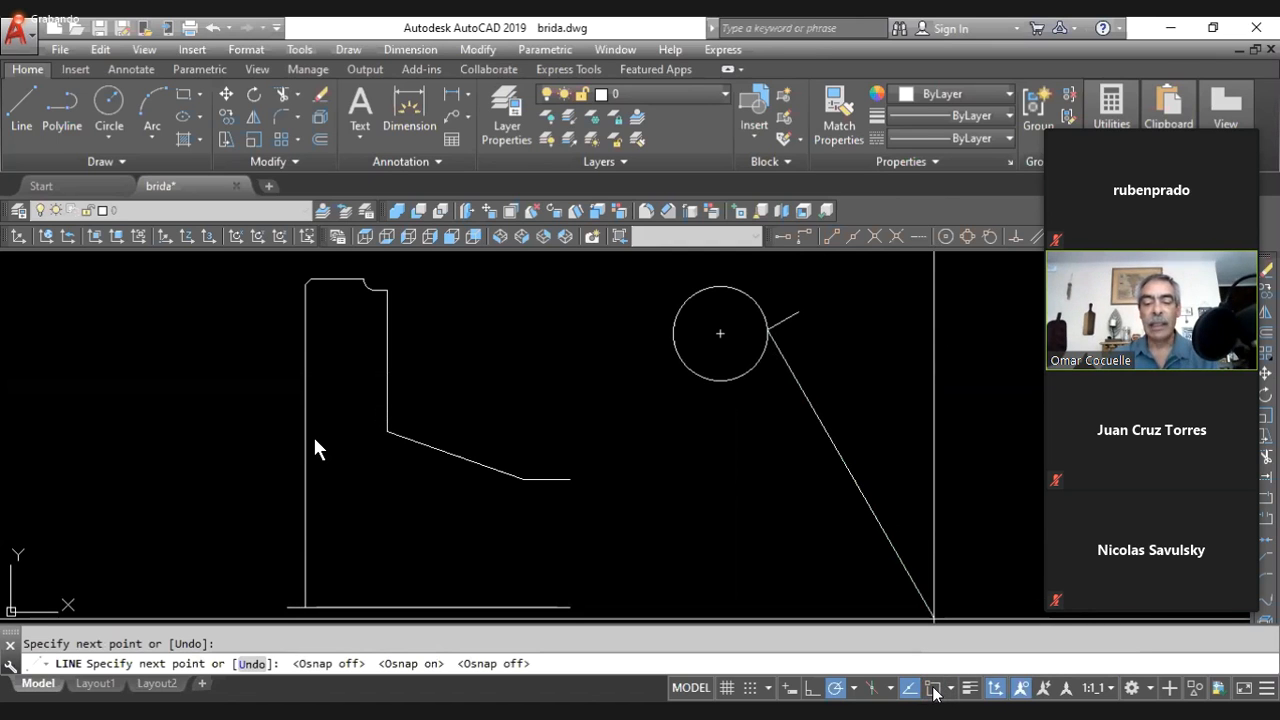
- Continue the line from the circle's edge through two free points and finish inside the circle, turning object snap on partway
left_click(950, 690)
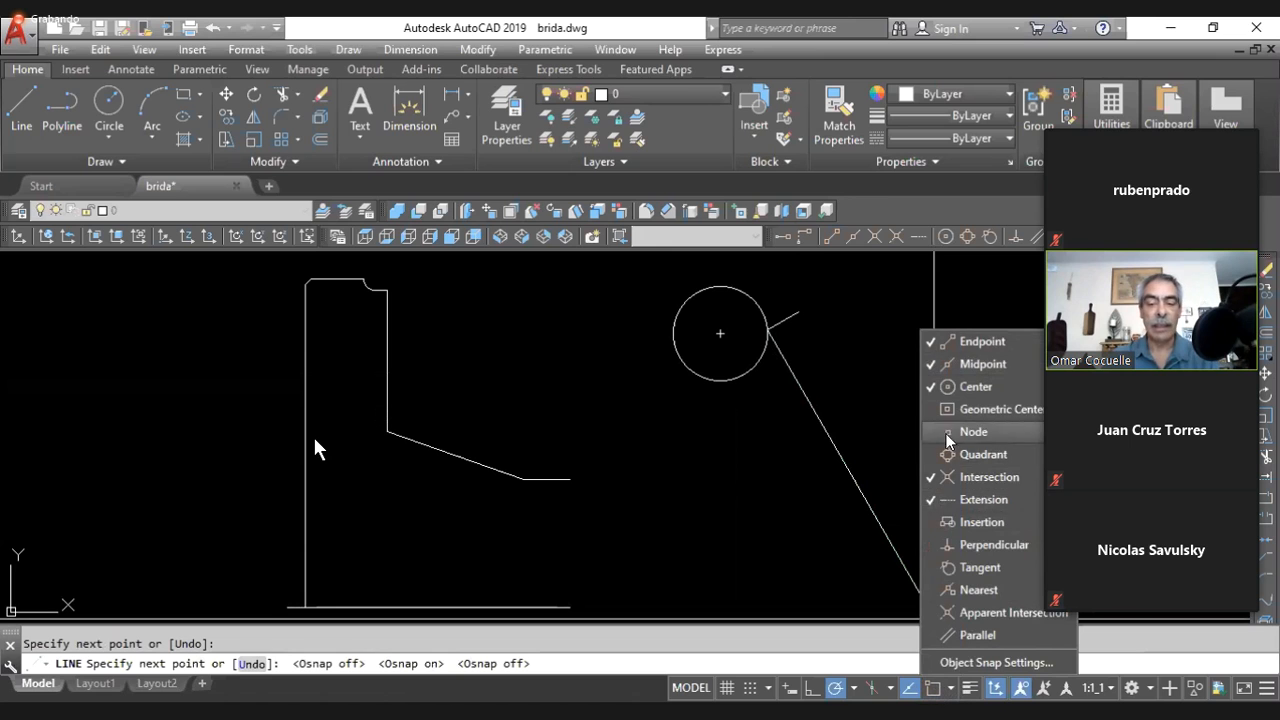
left_click(866, 560)
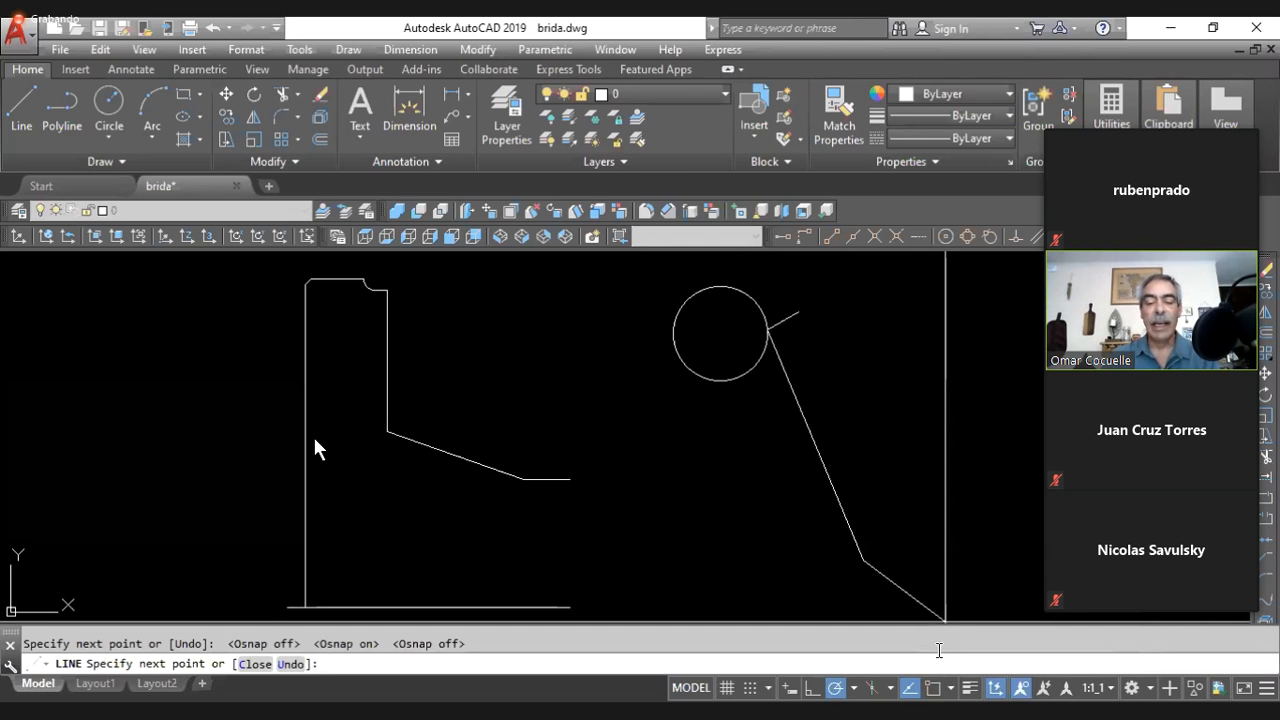
left_click(933, 688)
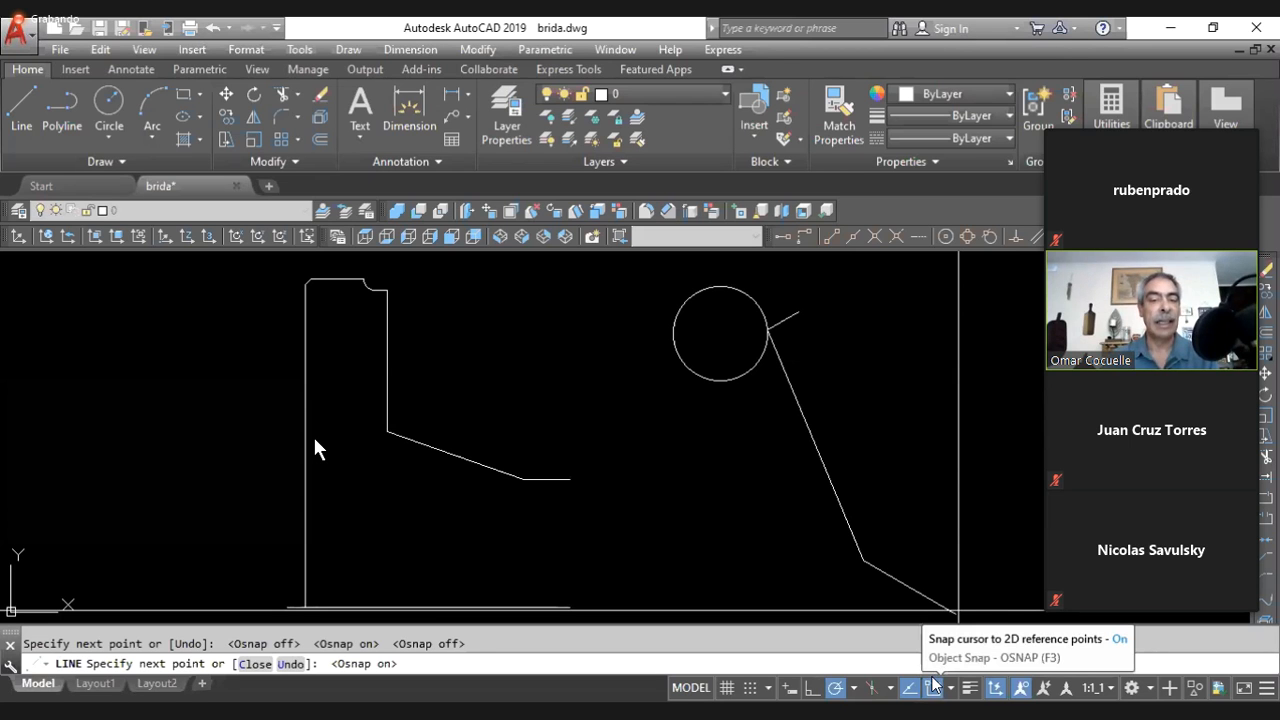
left_click(887, 437)
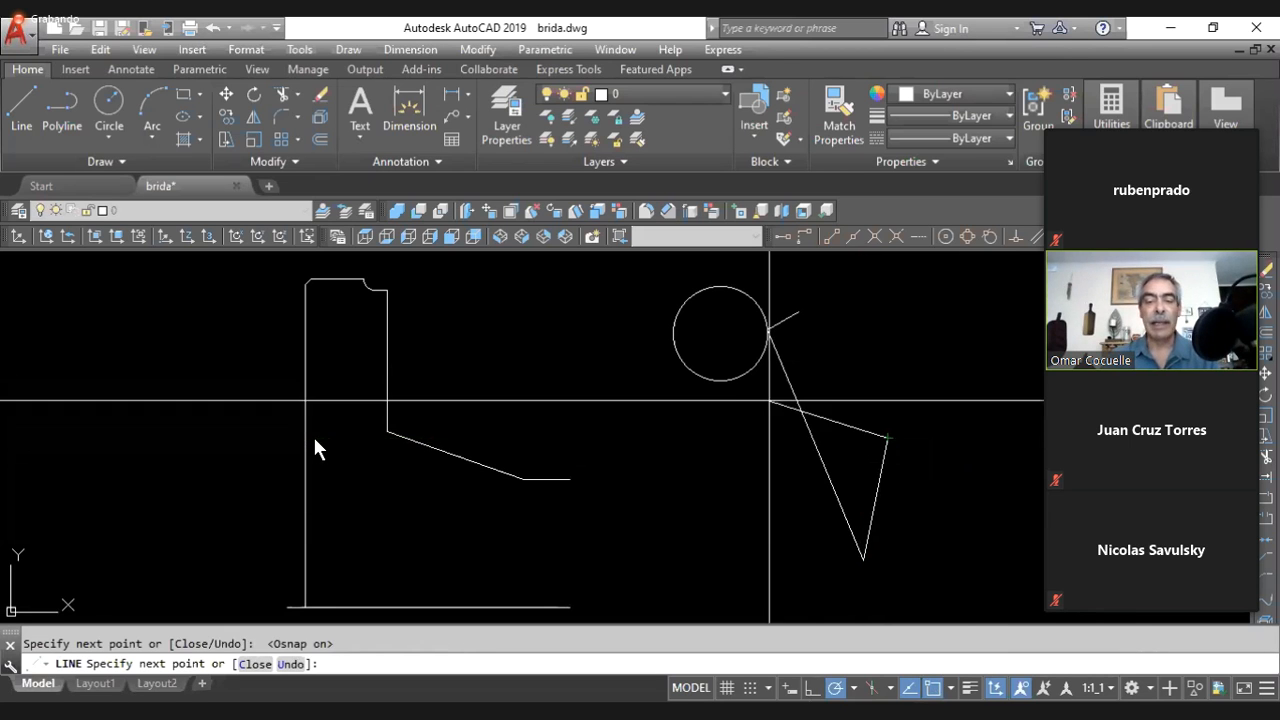
key("Return")
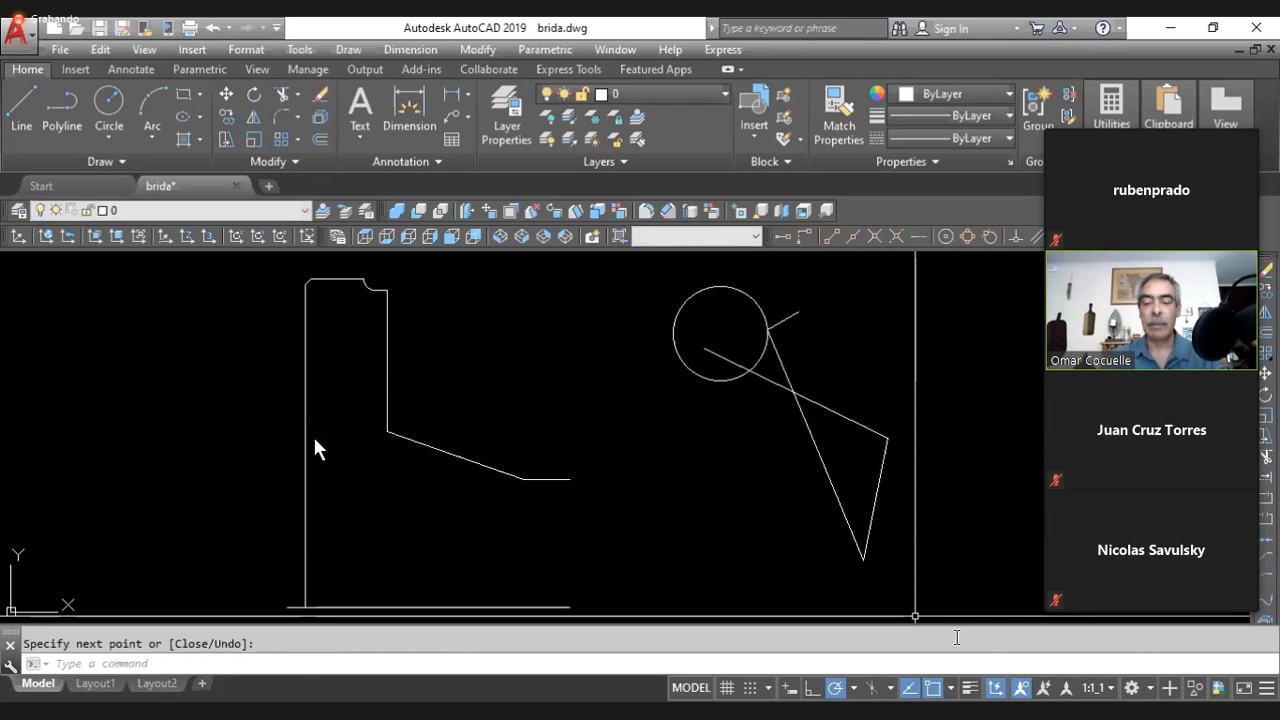
- Turn object snap off and draw a smaller circle by center and radius inside the existing circle
left_click(935, 688)
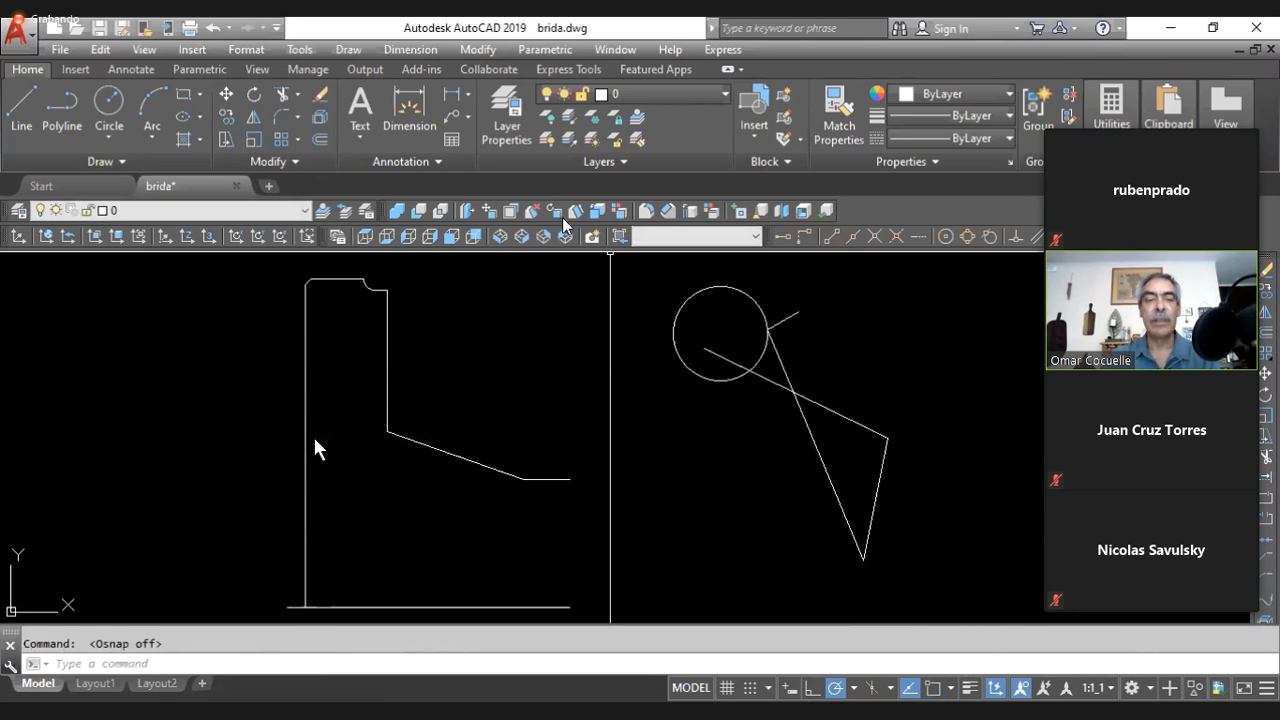
left_click(410, 49)
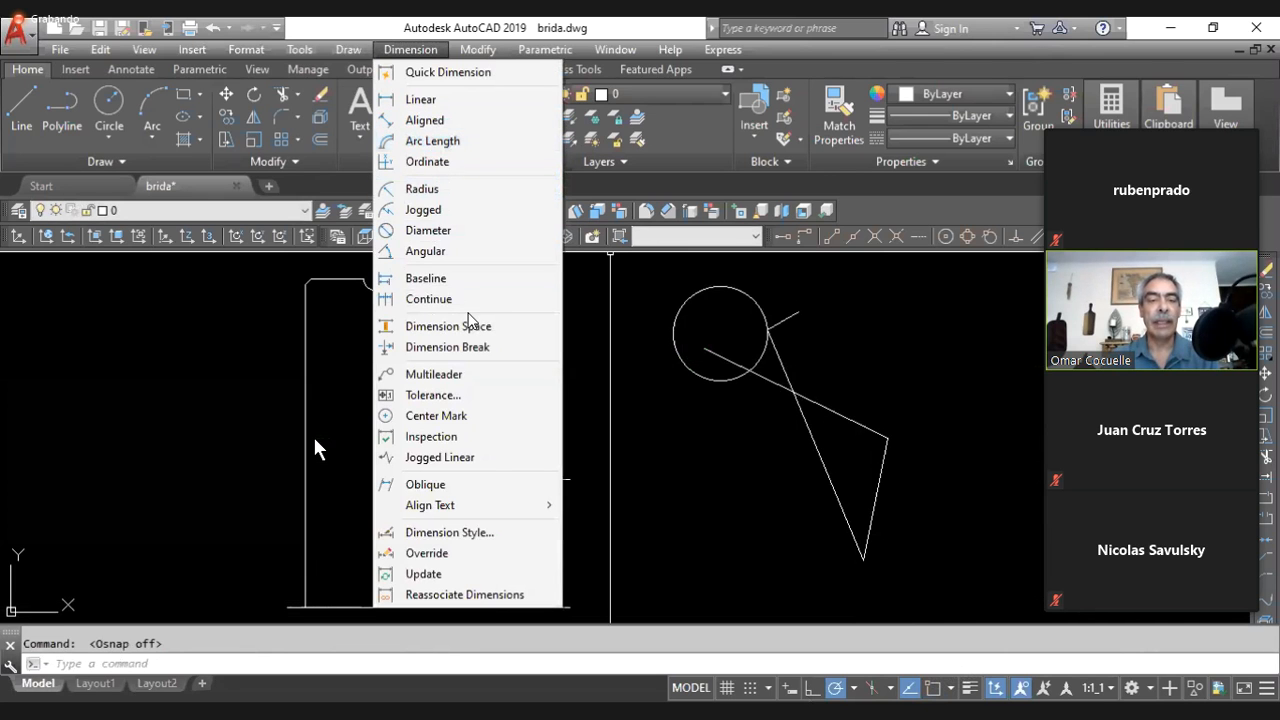
key("Escape")
mouse_move(348, 50)
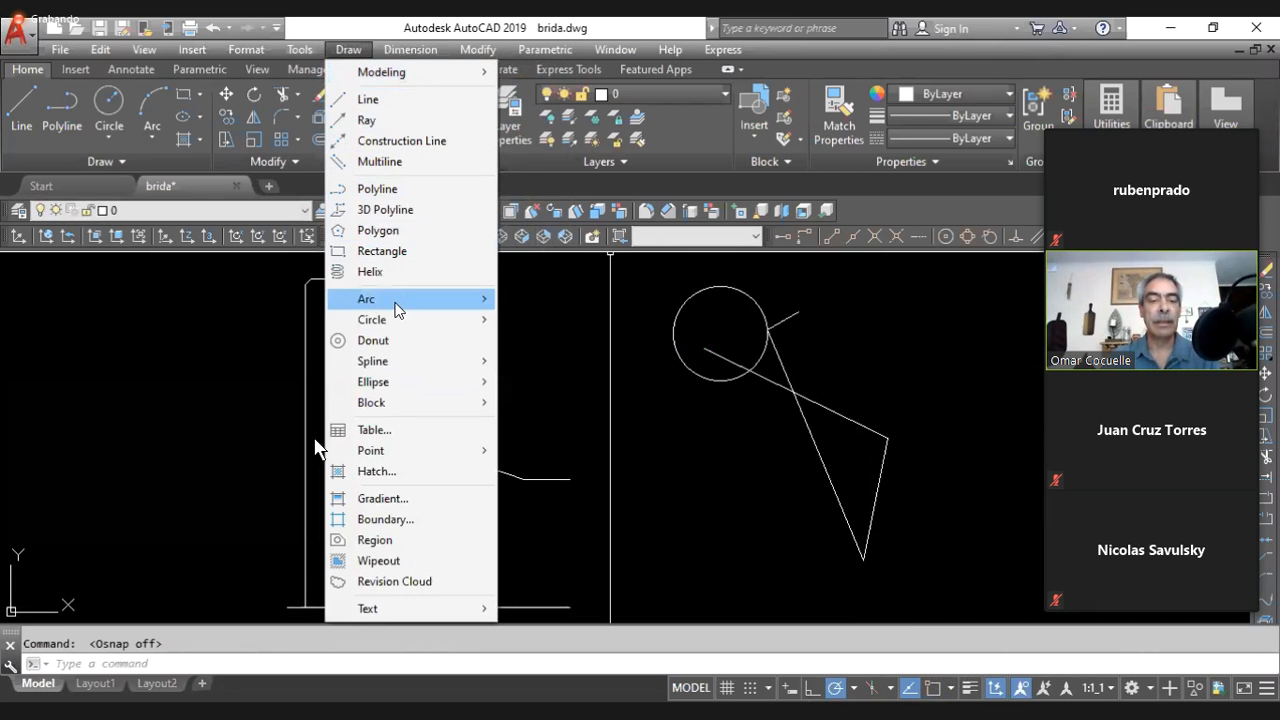
mouse_move(405, 320)
left_click(522, 322)
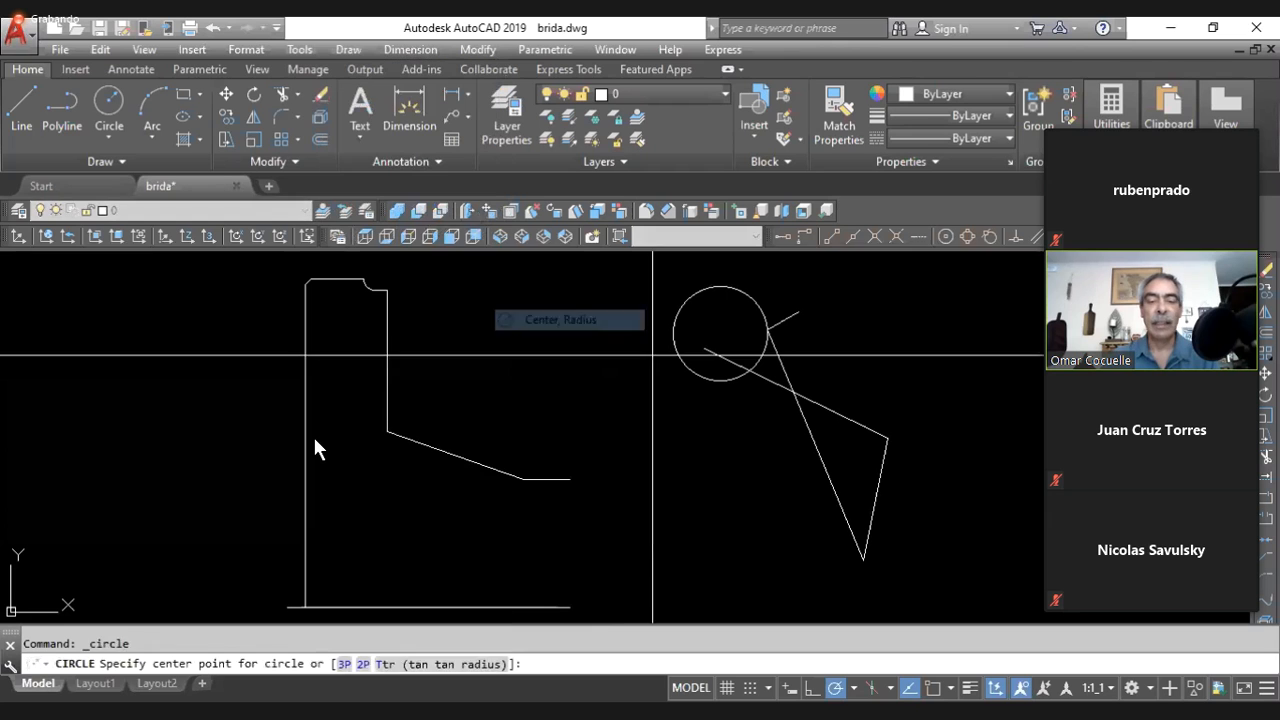
left_click(716, 360)
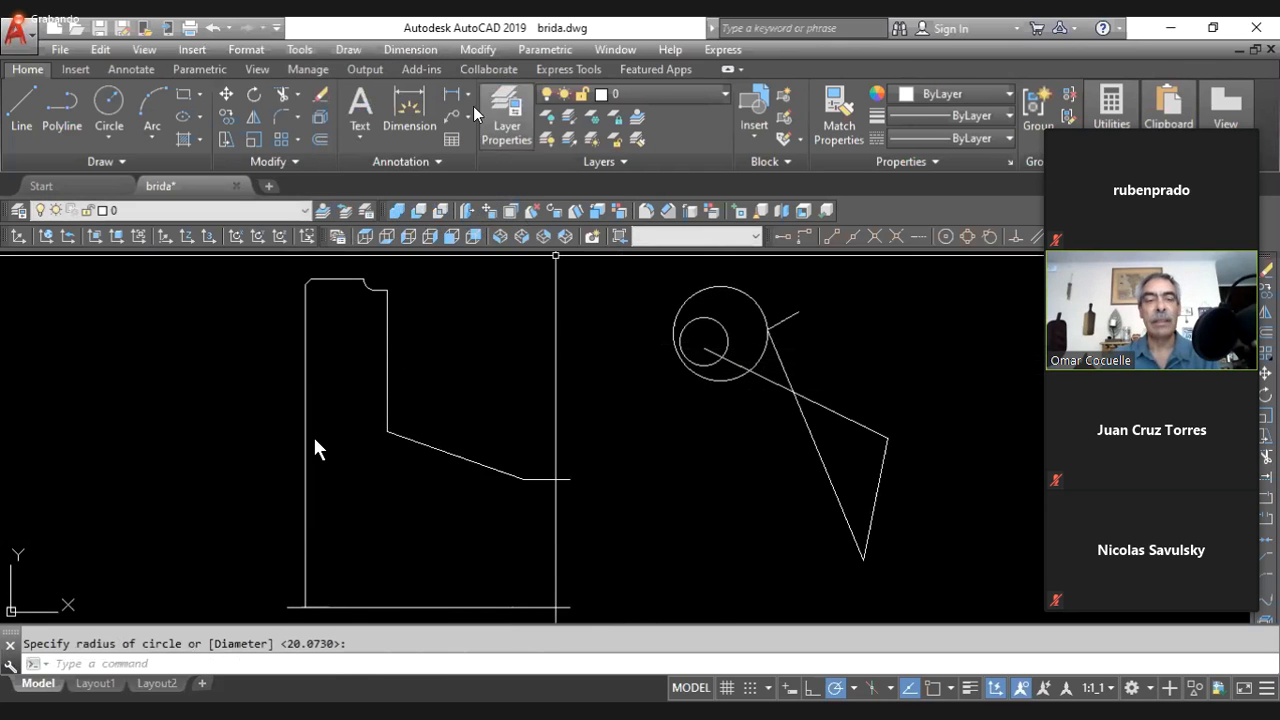
- Draw a freehand-placed slanted line across the small circle, extending past it on both sides, and inspect it up close
left_click(348, 50)
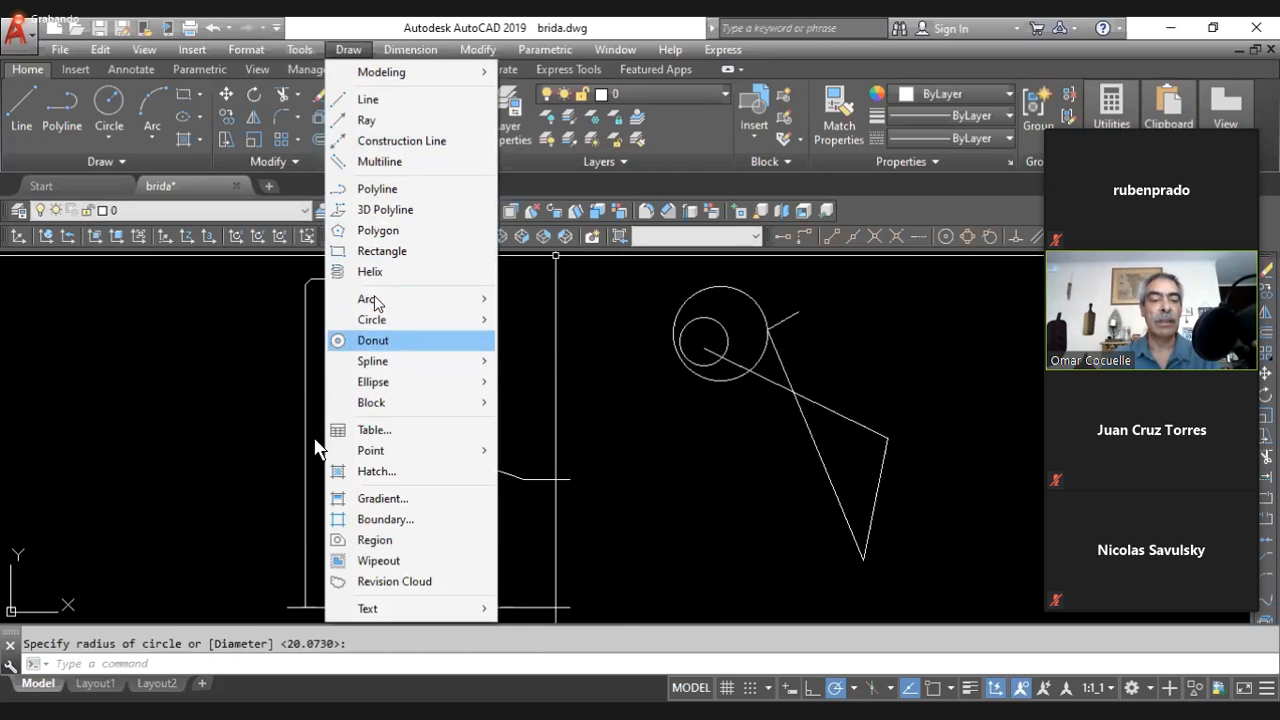
left_click(368, 99)
left_click(704, 342)
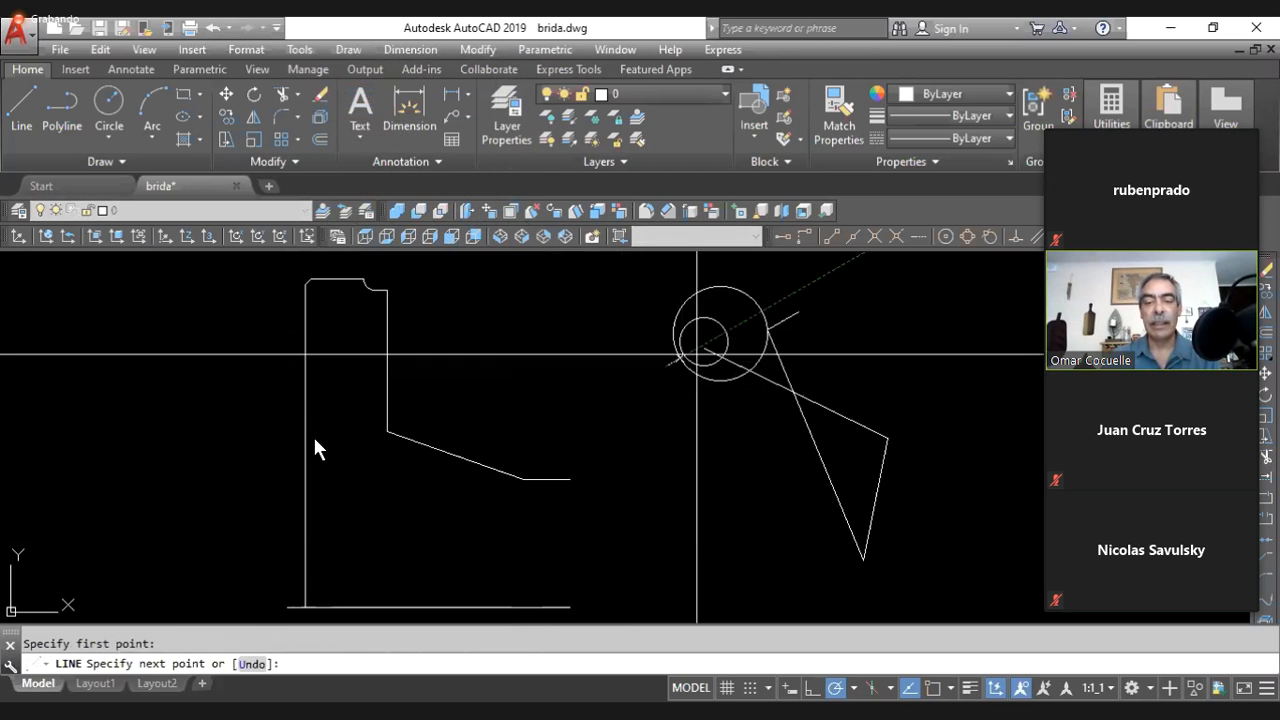
left_click(748, 336)
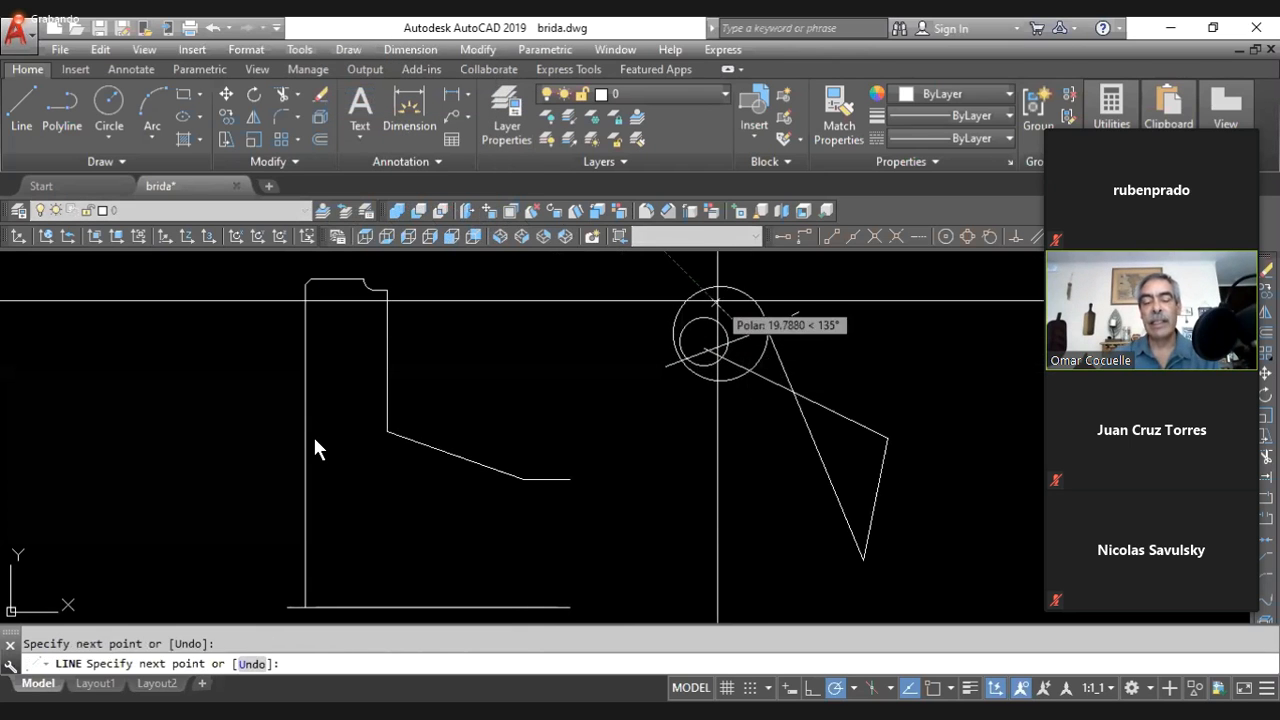
key("Return")
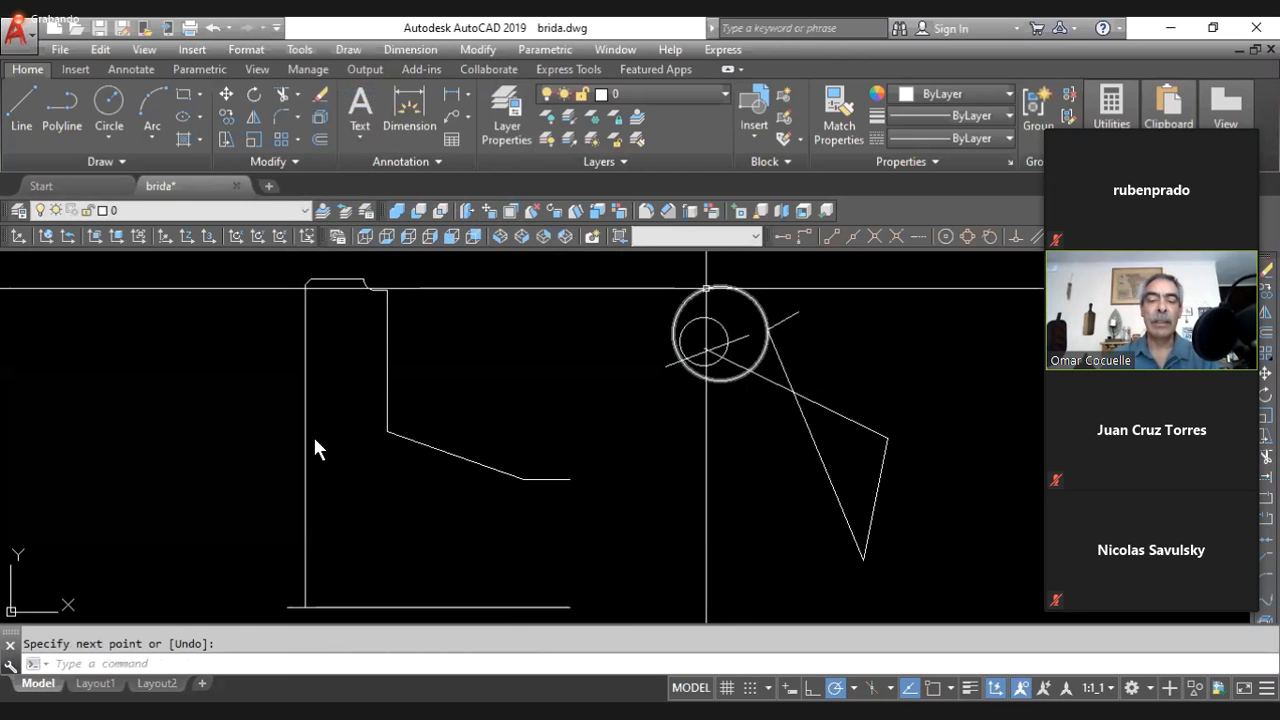
scroll(717, 336, "up", 5)
middle_click_drag(717, 336, 619, 439)
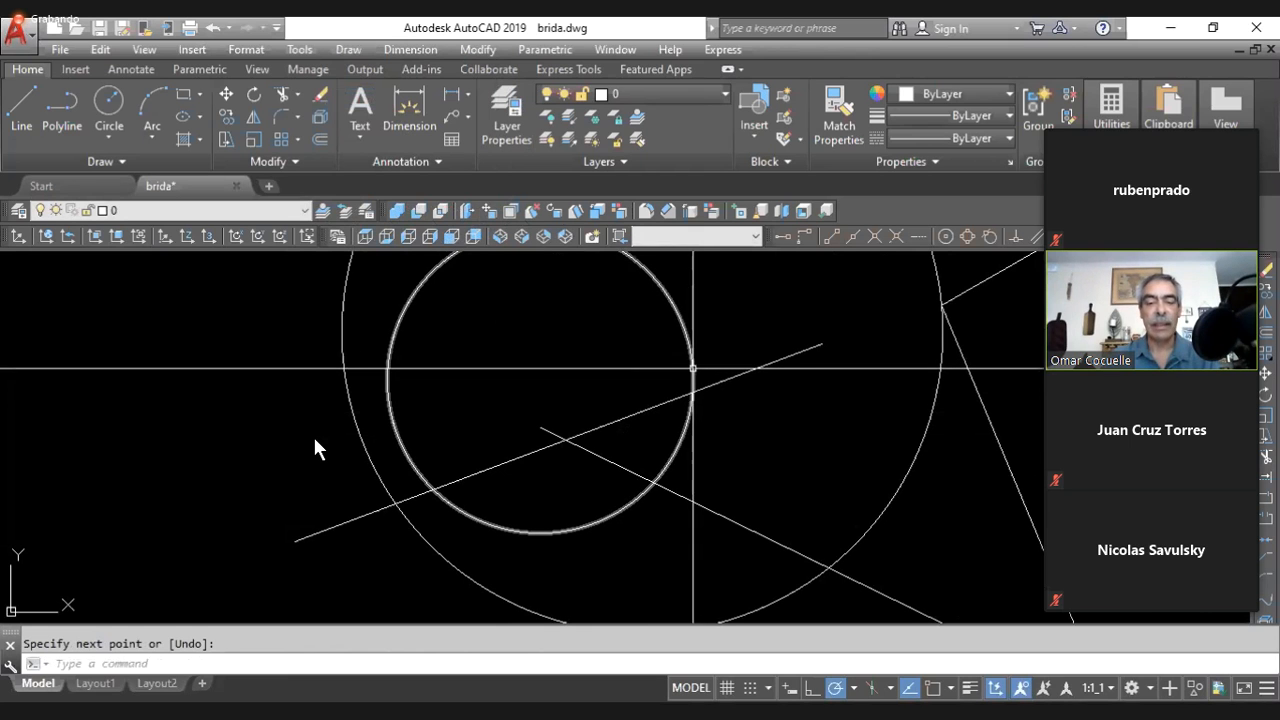
scroll(691, 369, "down", 5)
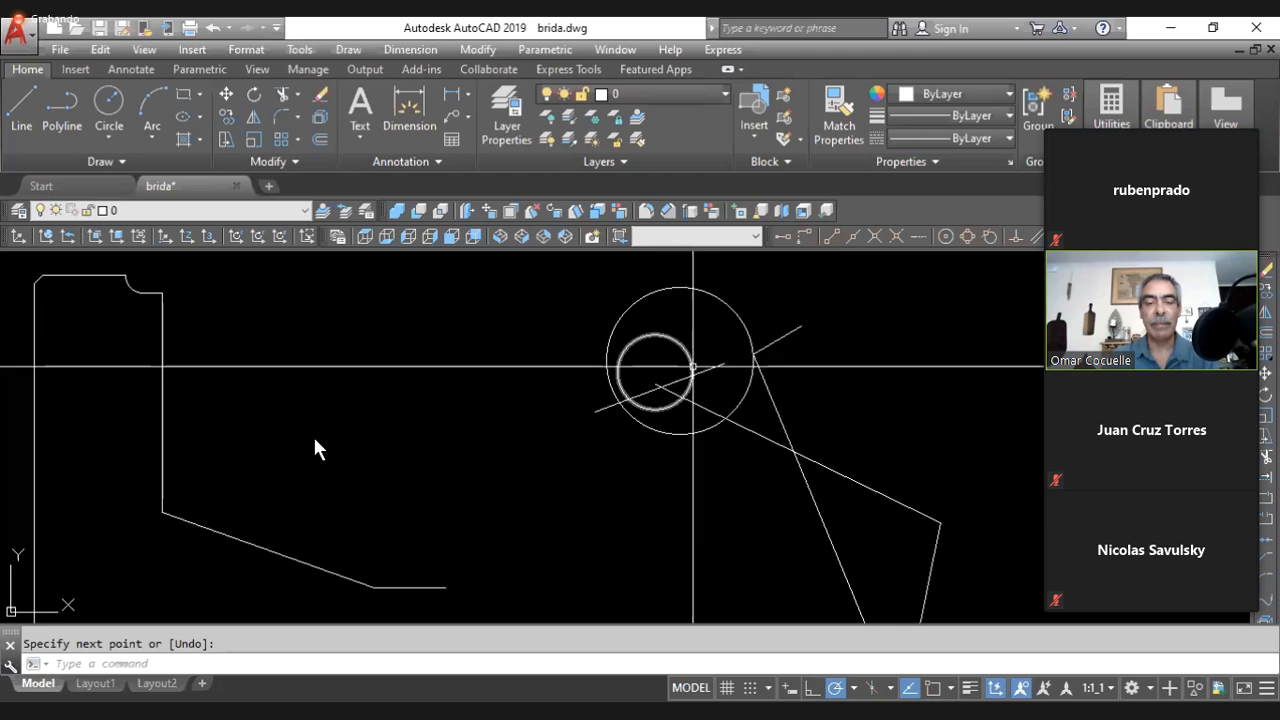
- Enable all object snap modes in Drafting Settings, including Parallel, and turn object snap on
left_click(953, 688)
left_click(951, 663)
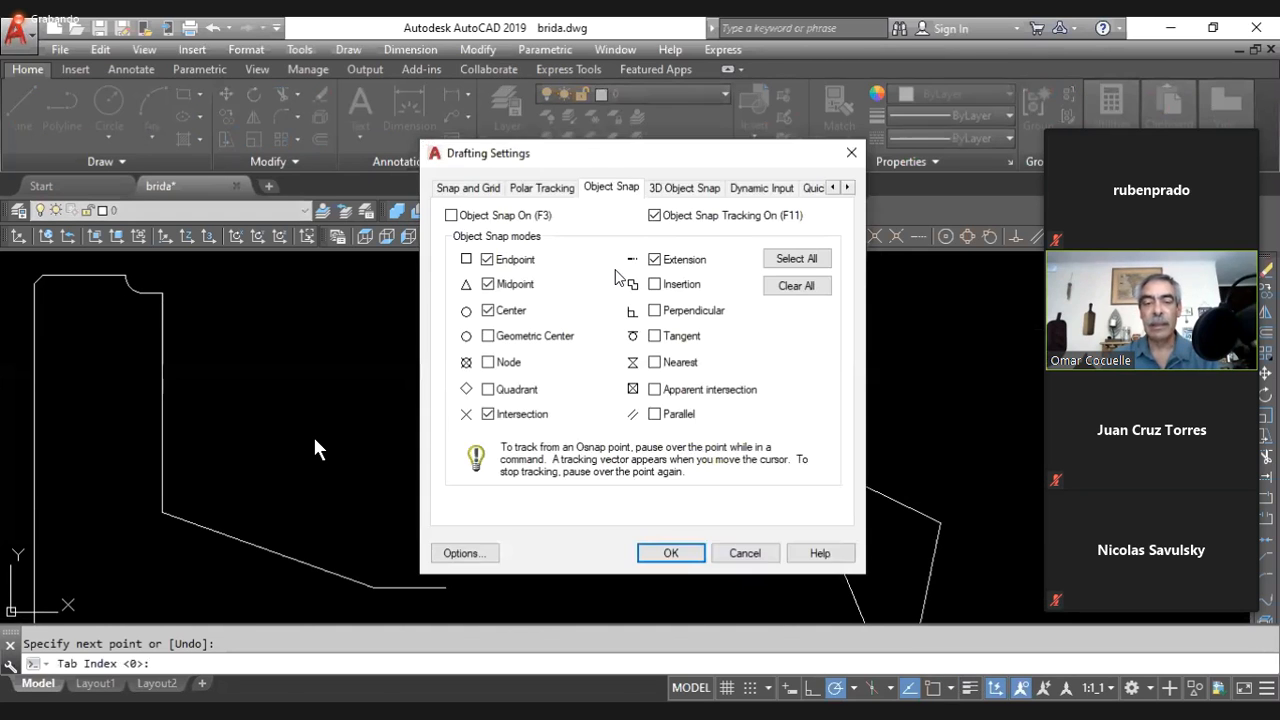
left_click(489, 362)
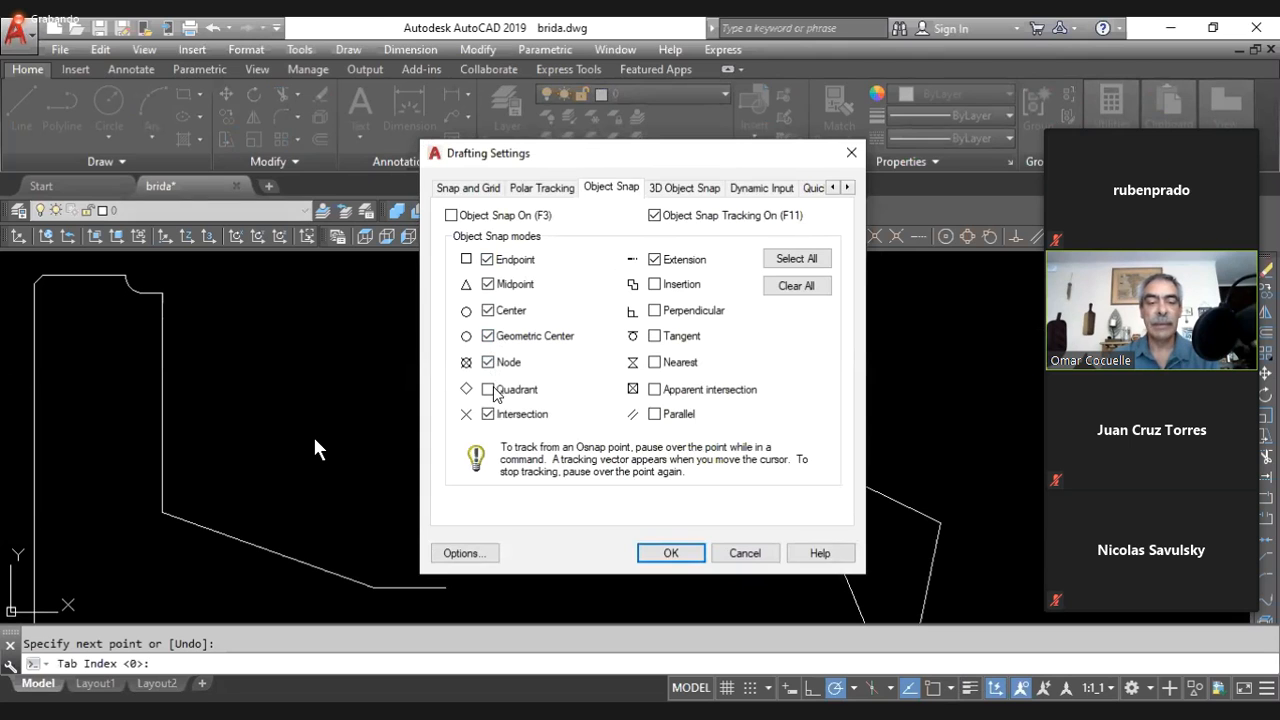
left_click(654, 389)
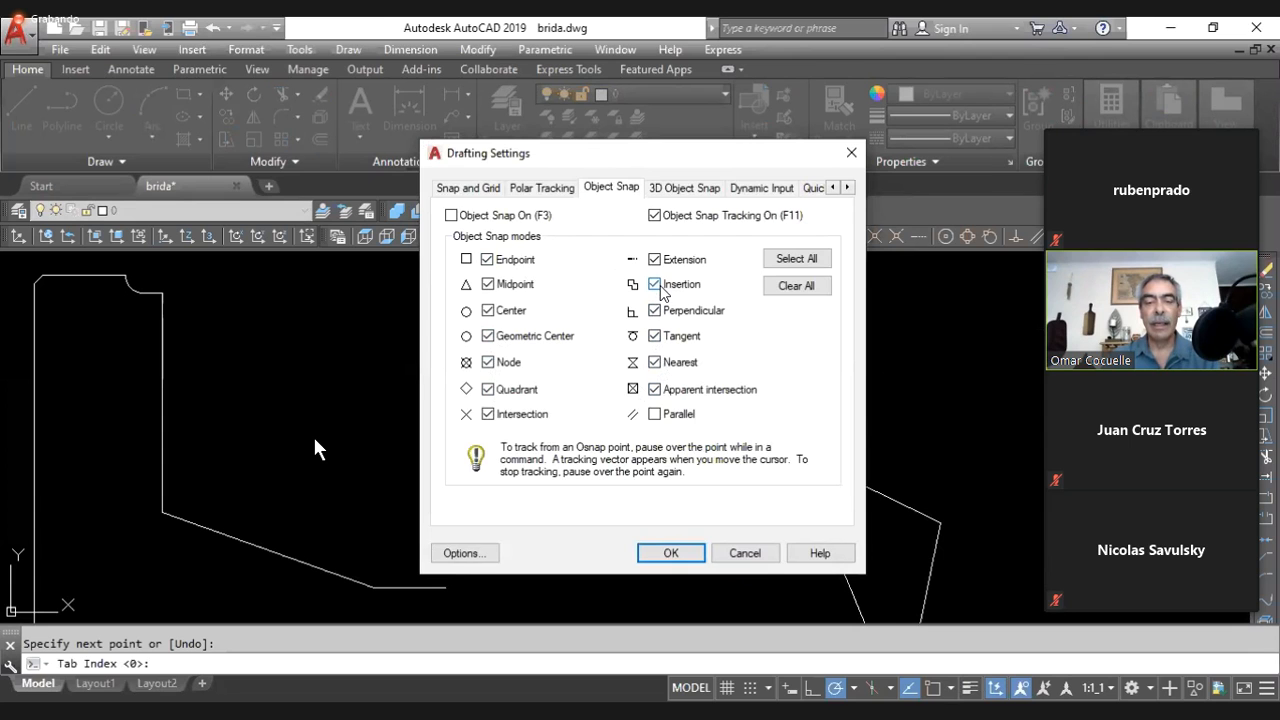
left_click(657, 414)
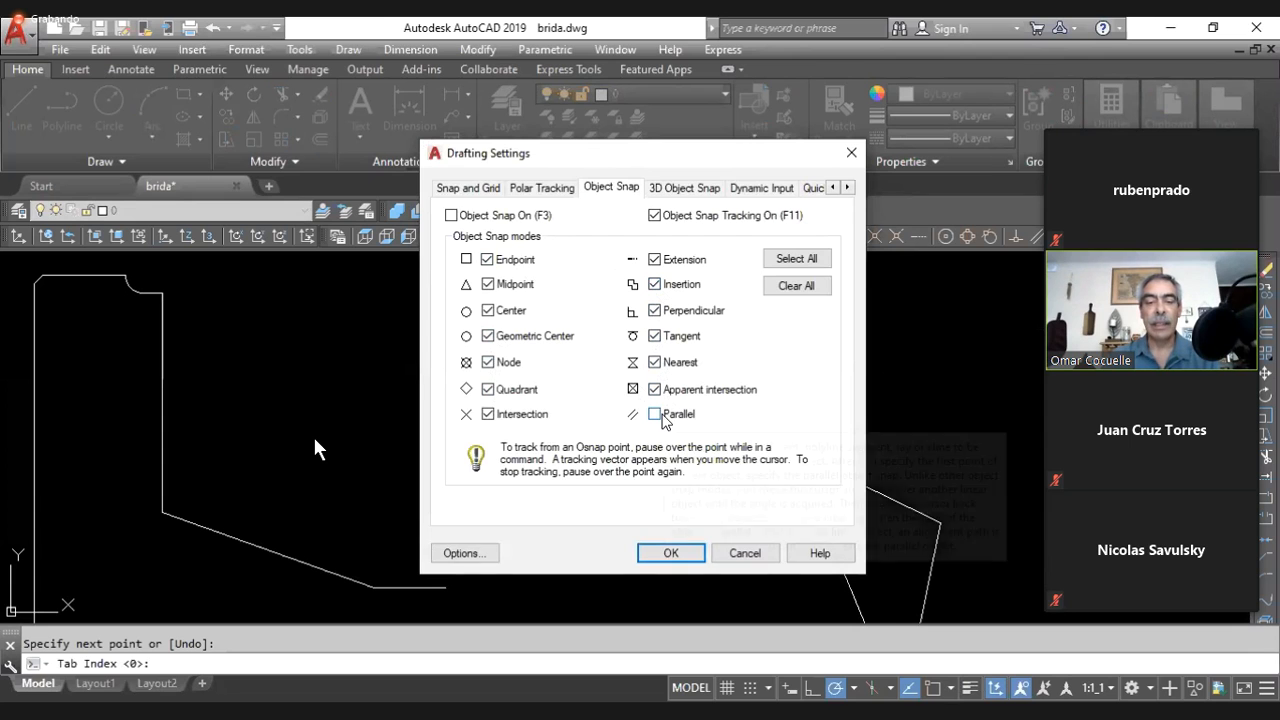
left_click(668, 554)
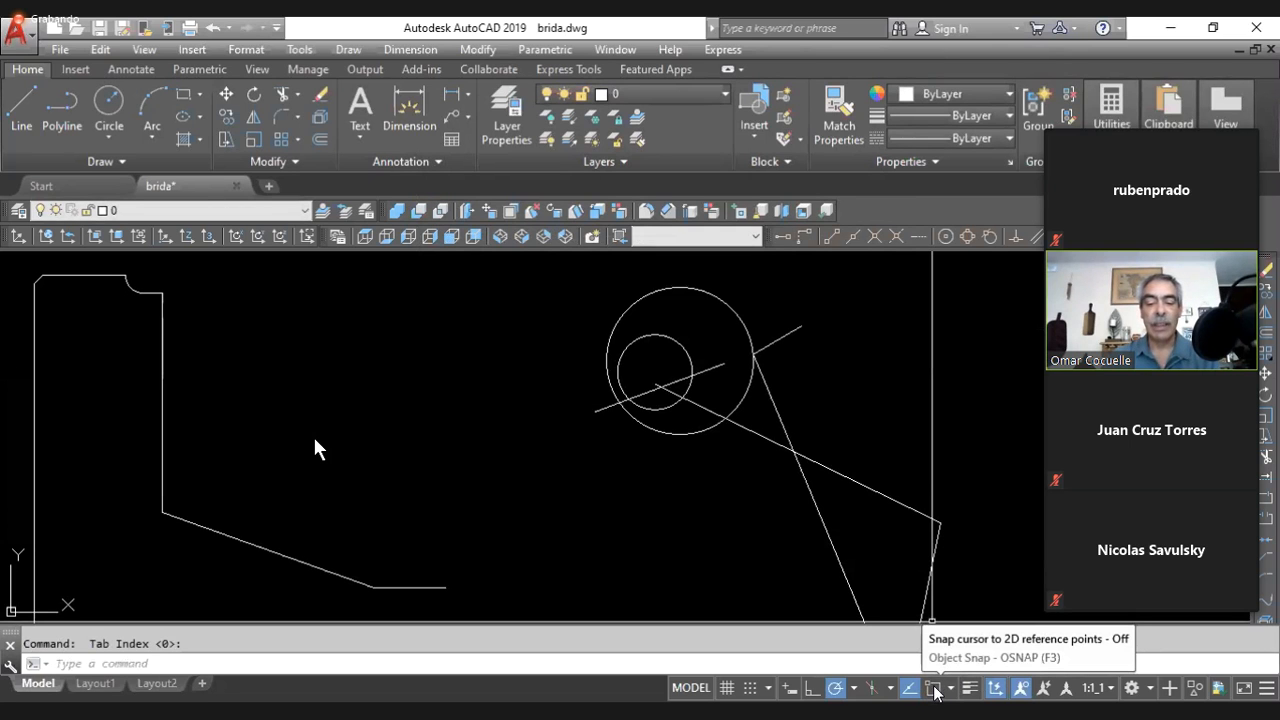
left_click(935, 690)
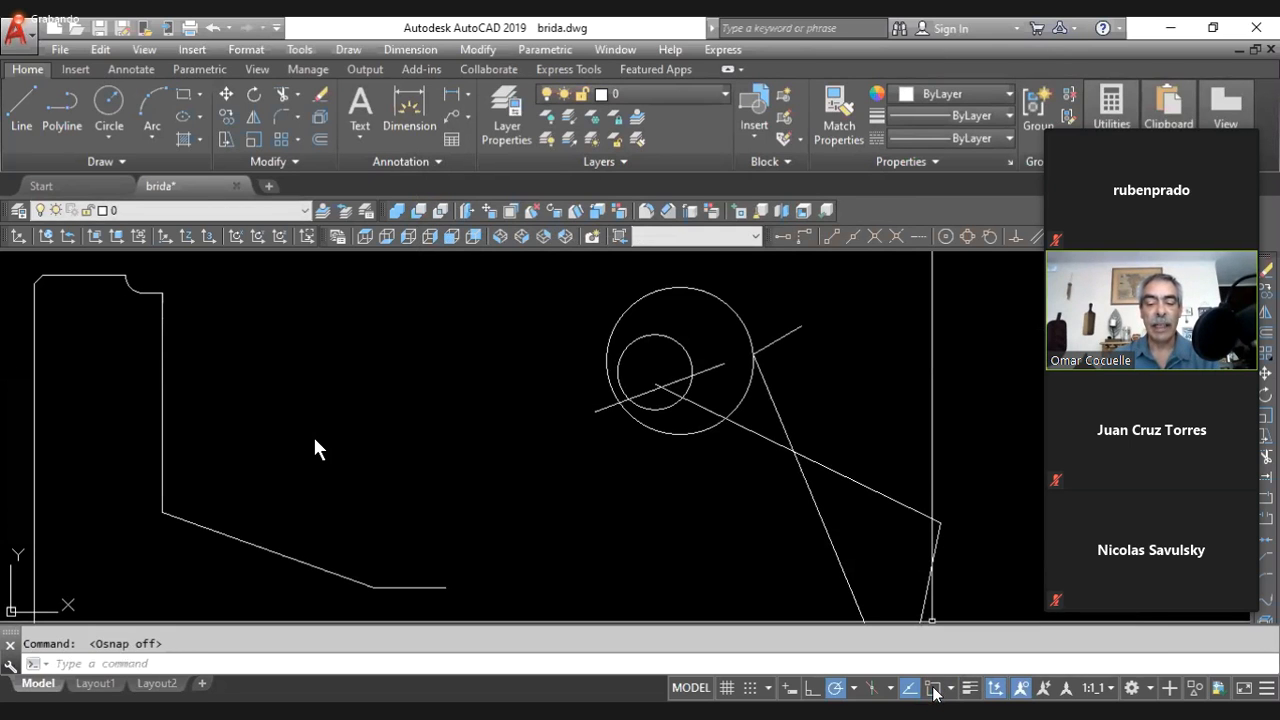
left_click(935, 690)
left_click(935, 690)
left_click(935, 690)
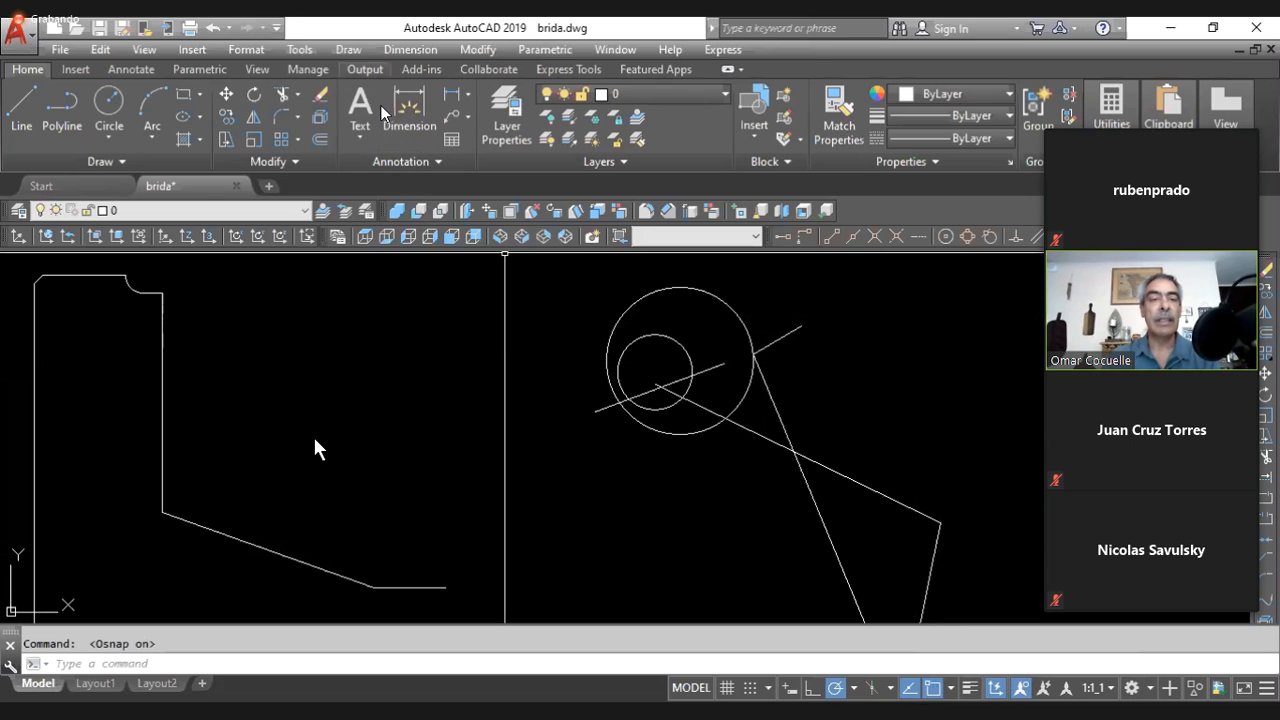
- Start the Line command and examine the snap points offered where the slanted line crosses the small circle
mouse_move(694, 362)
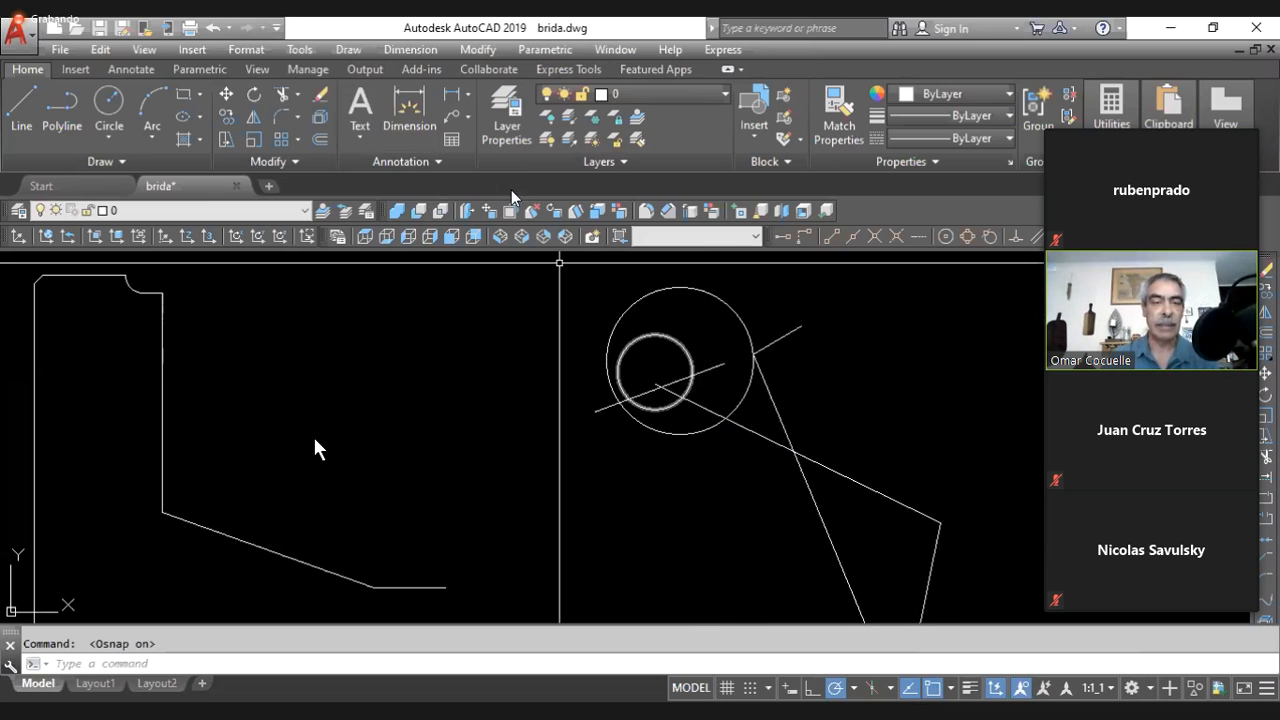
left_click(348, 49)
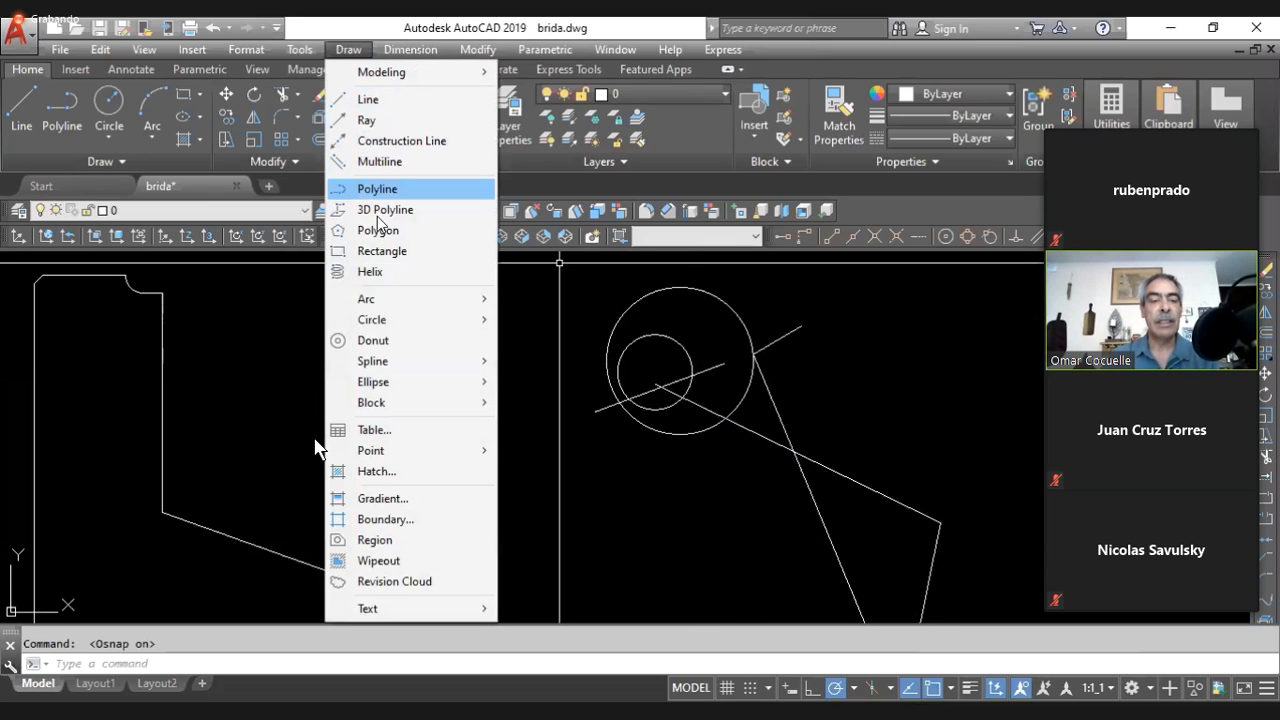
left_click(376, 99)
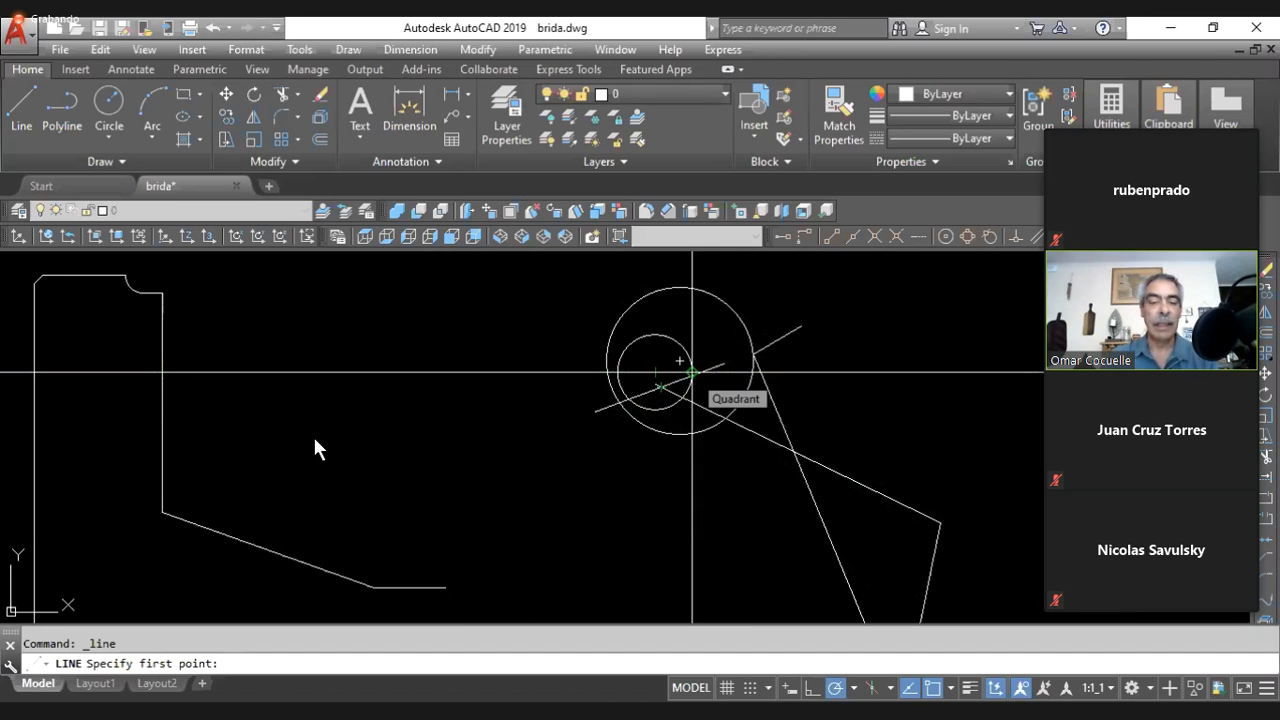
scroll(698, 366, "up", 2)
scroll(698, 366, "up", 2)
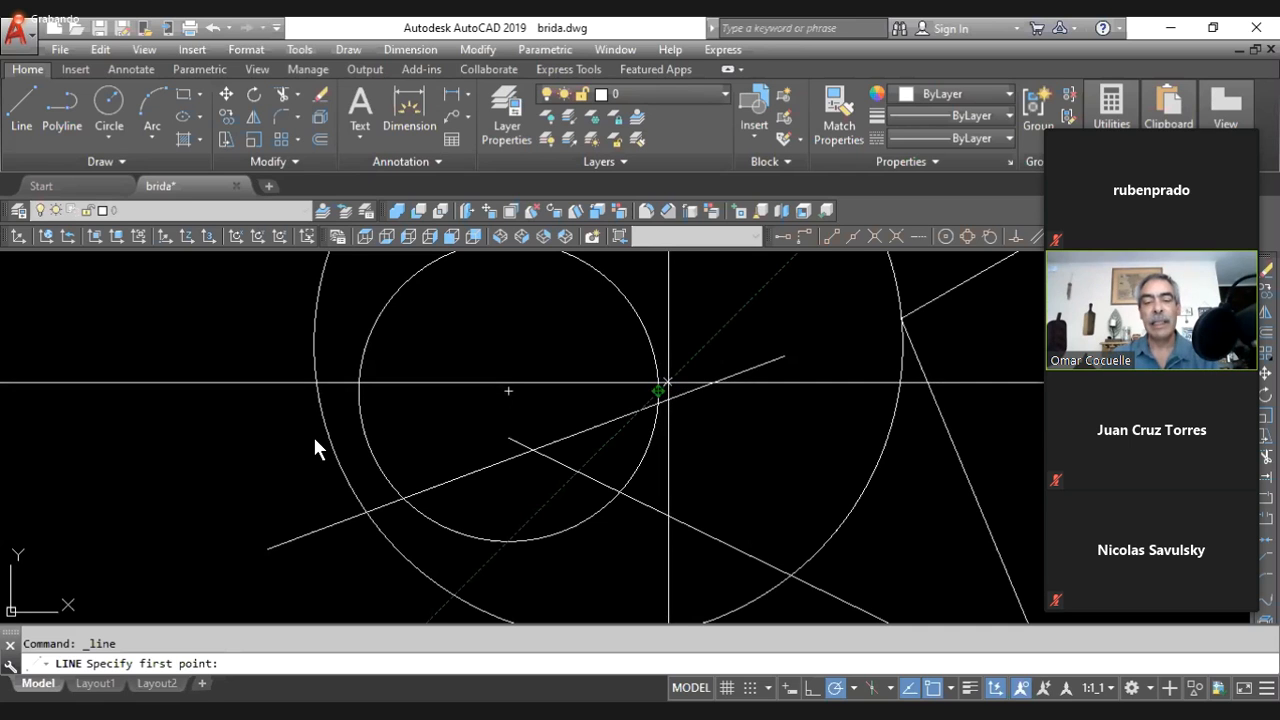
- Limit the object snap modes to Endpoint, Midpoint, Center and Extension in Drafting Settings
left_click(948, 688)
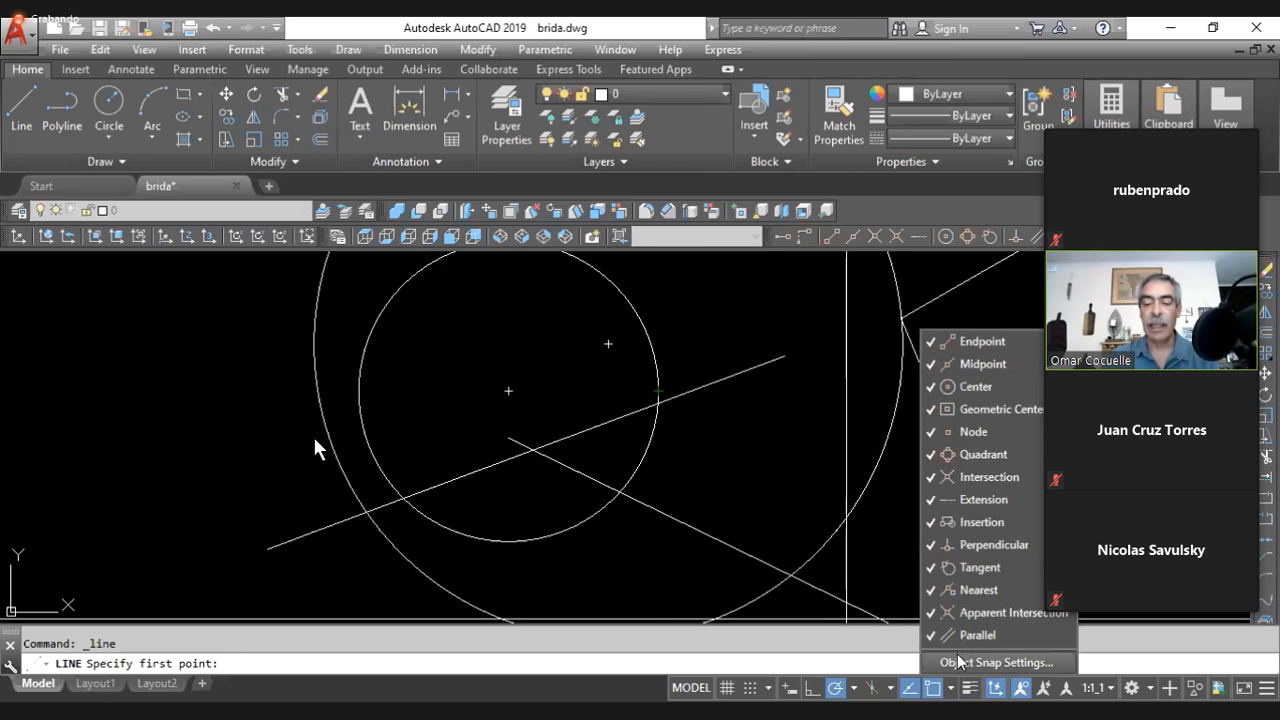
left_click(996, 662)
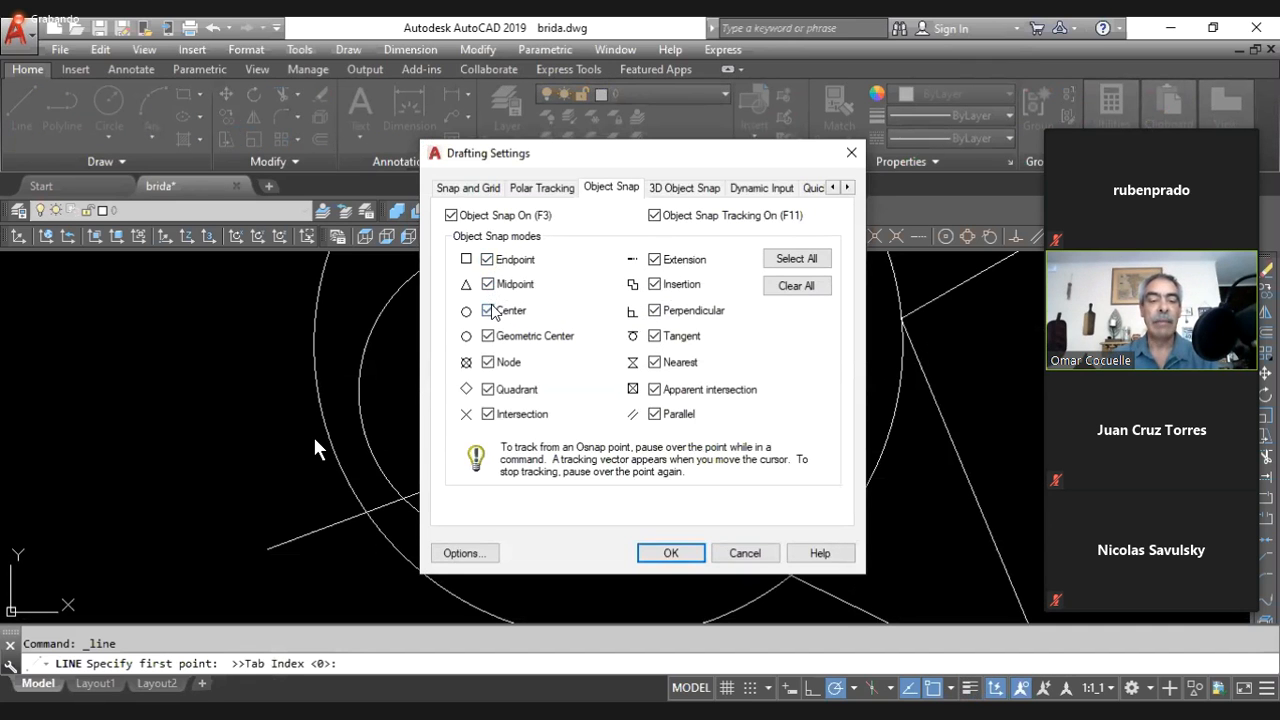
left_click(489, 389)
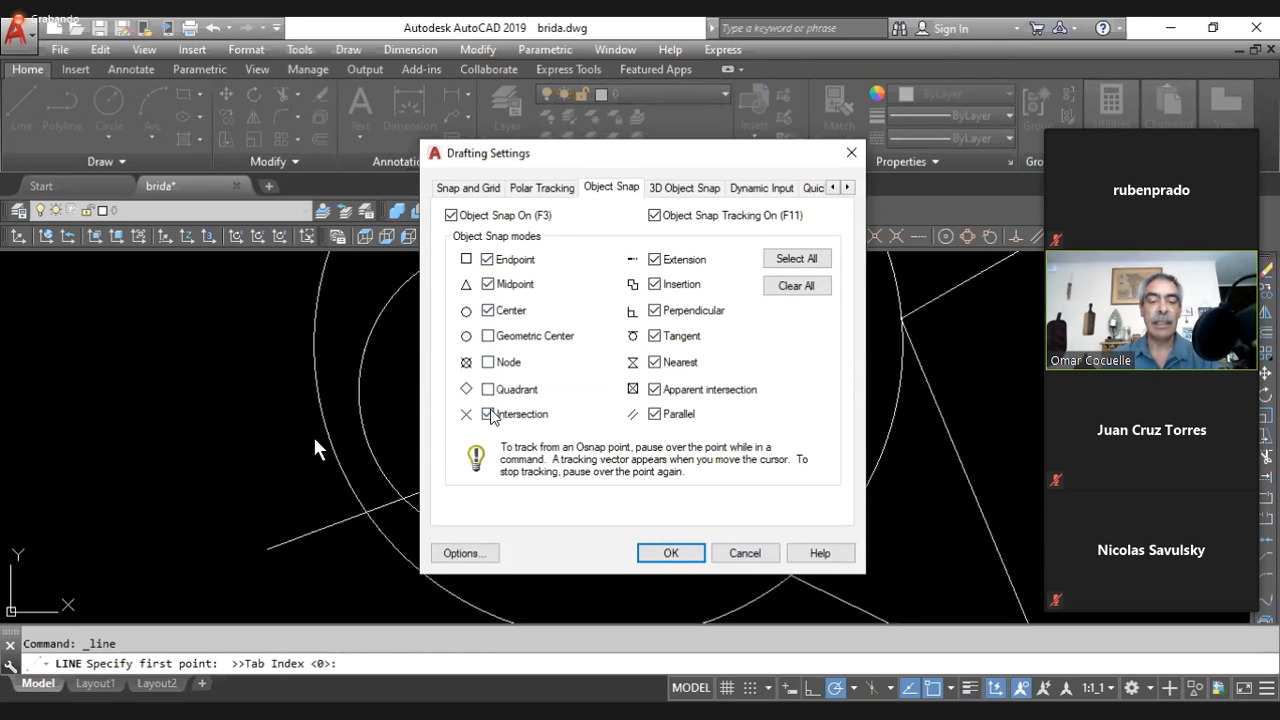
left_click(654, 413)
left_click(654, 389)
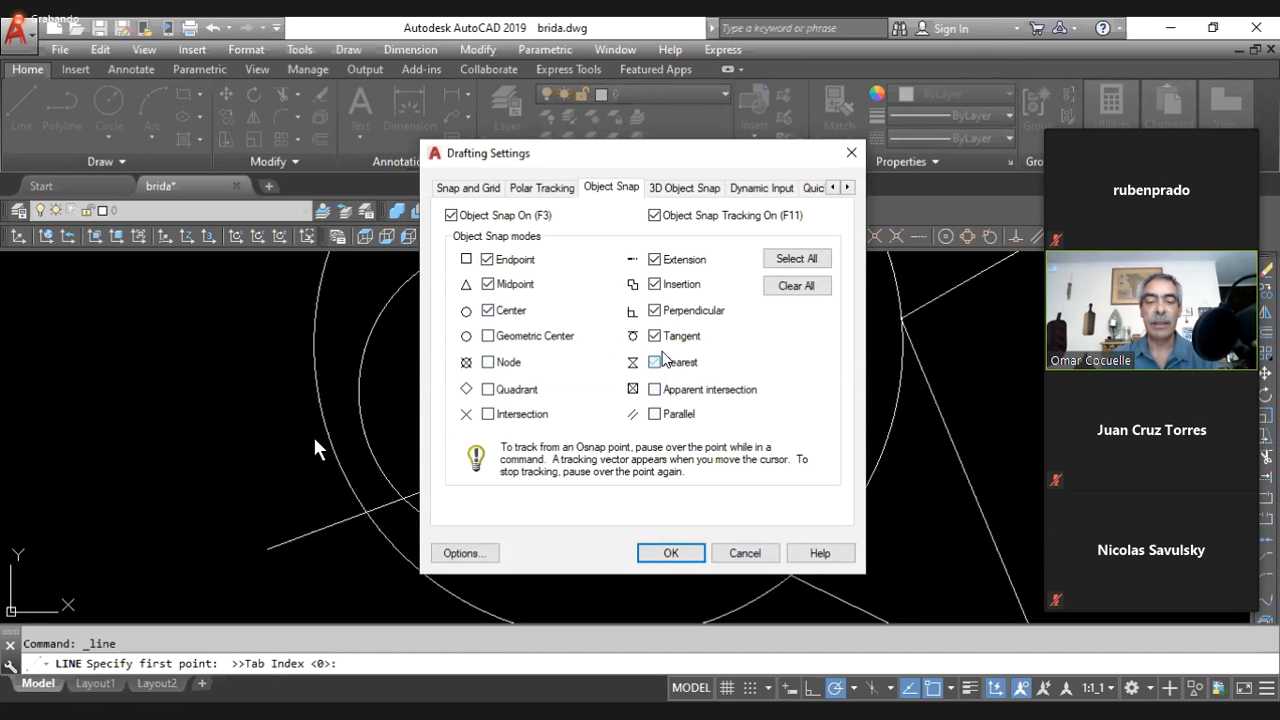
left_click(656, 312)
left_click(655, 285)
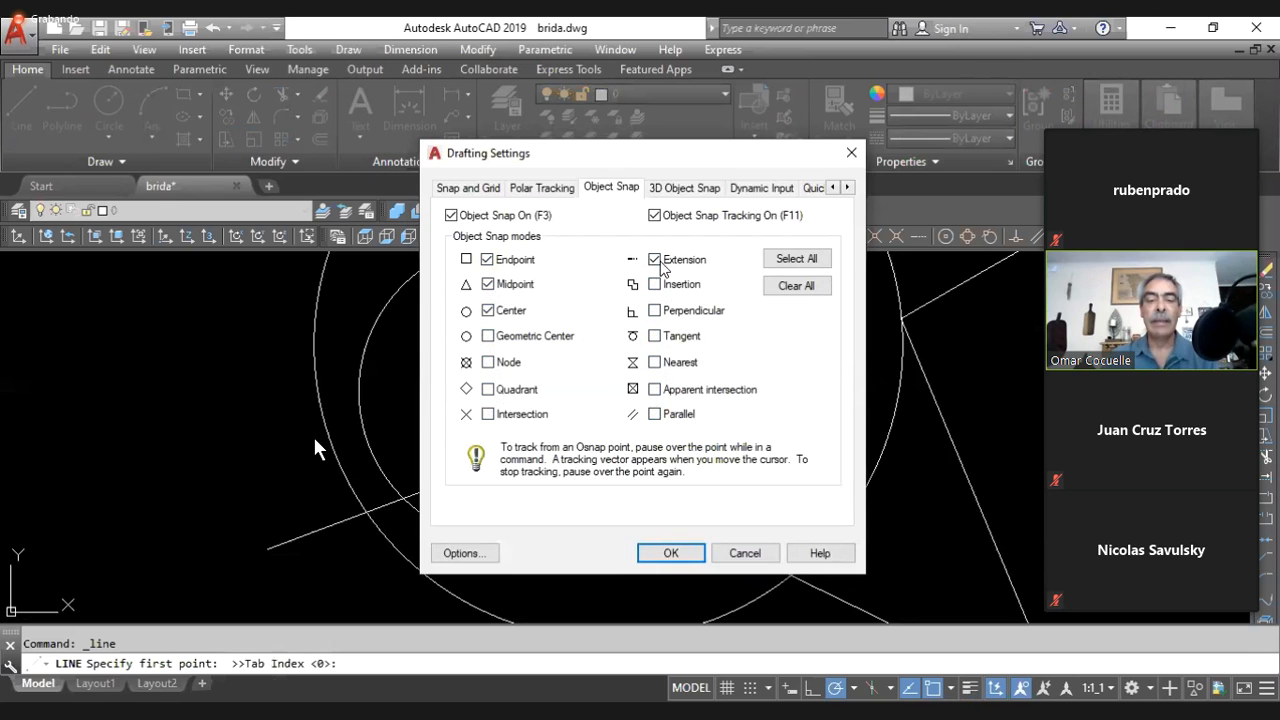
left_click(657, 262)
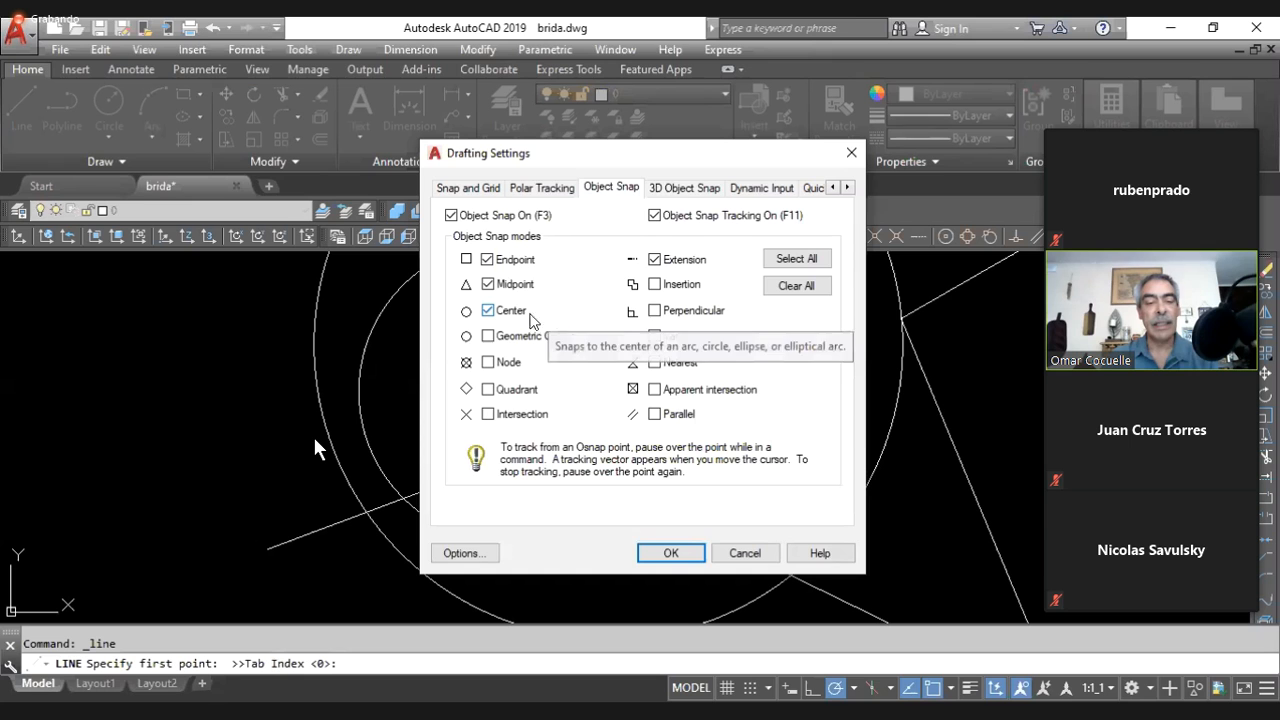
left_click(487, 284)
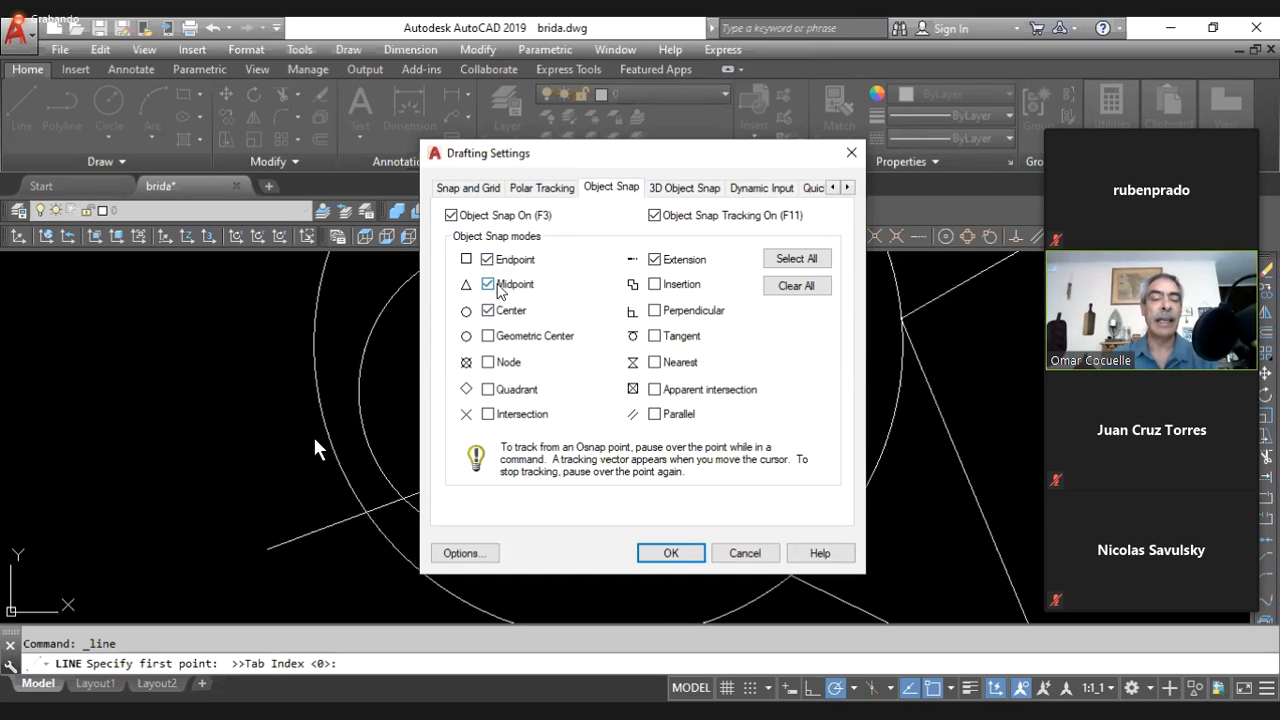
left_click(671, 553)
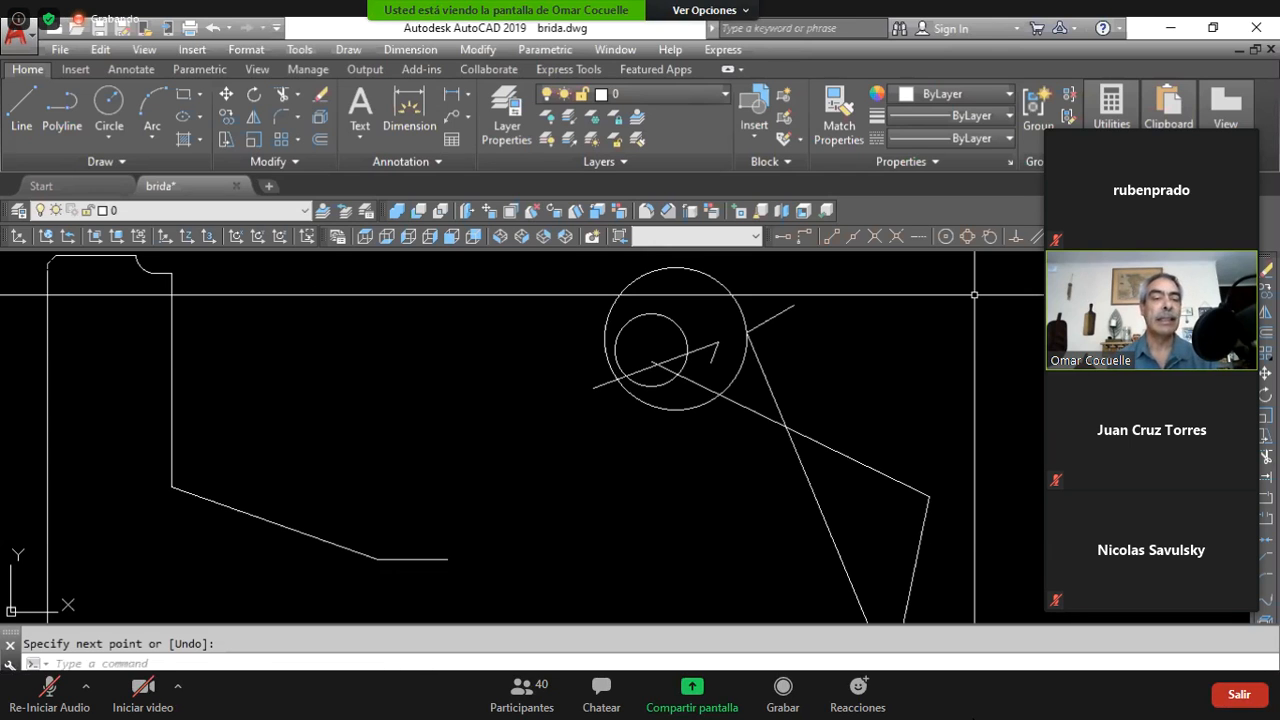
- Switch to WhatsApp Web, read the latest messages in the AutoCAD course group, and return to the shared drawing in Zoom
left_click(1170, 30)
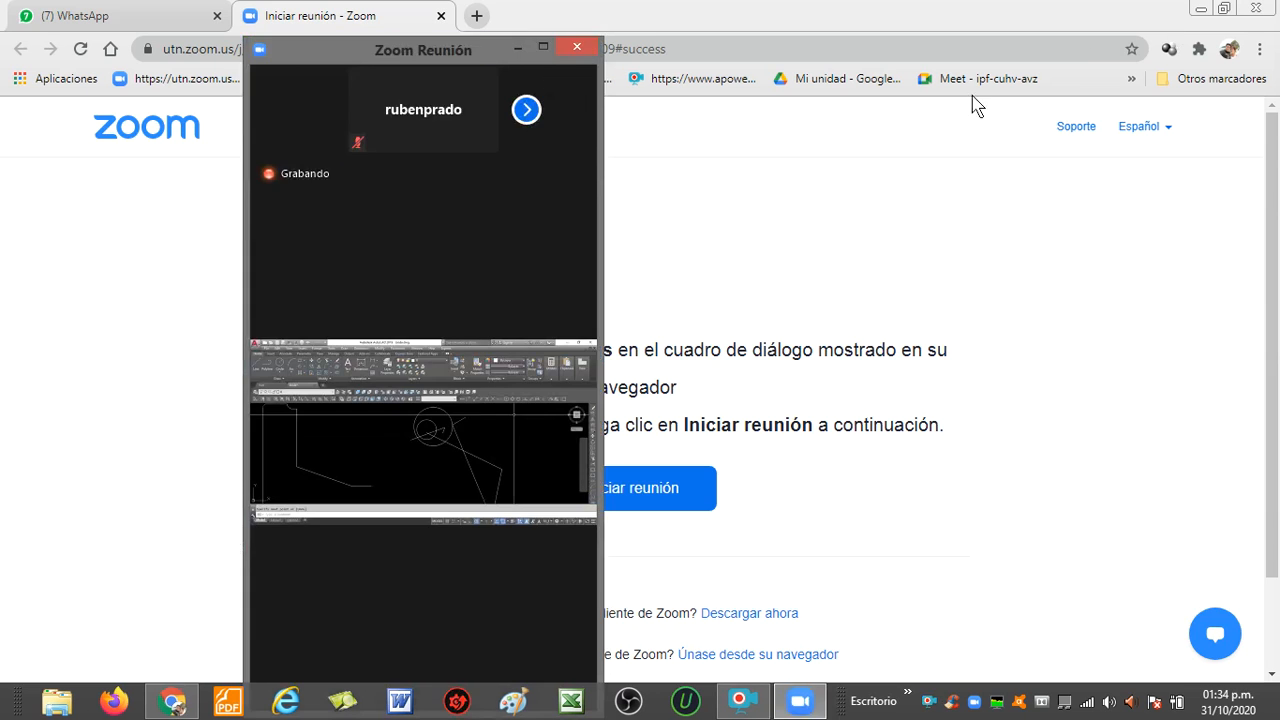
left_click(63, 14)
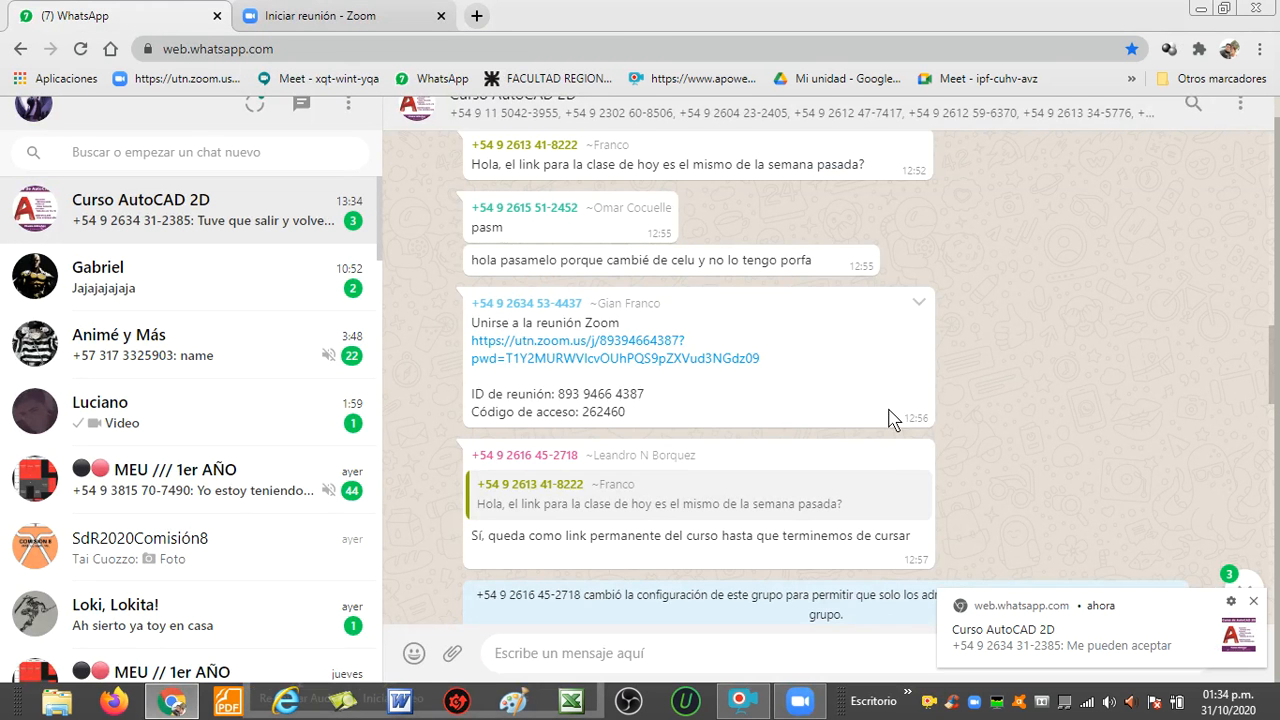
scroll(660, 400, "down", 5)
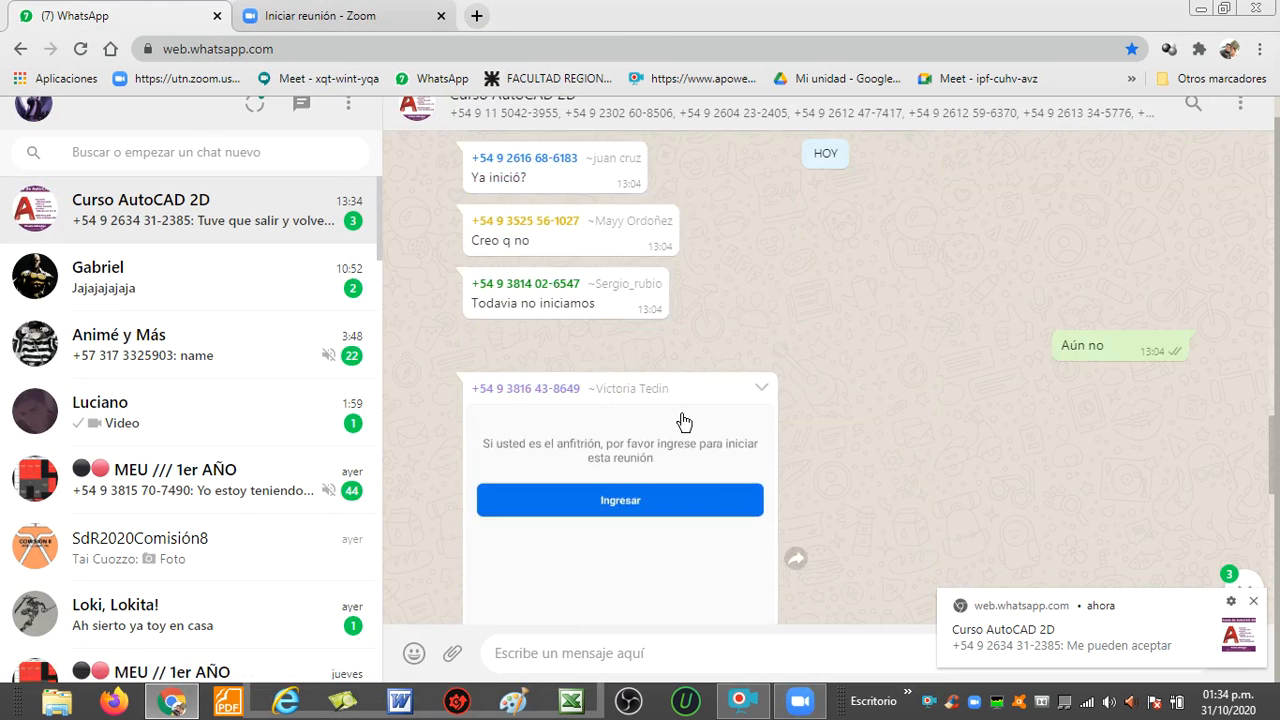
scroll(682, 424, "down", 5)
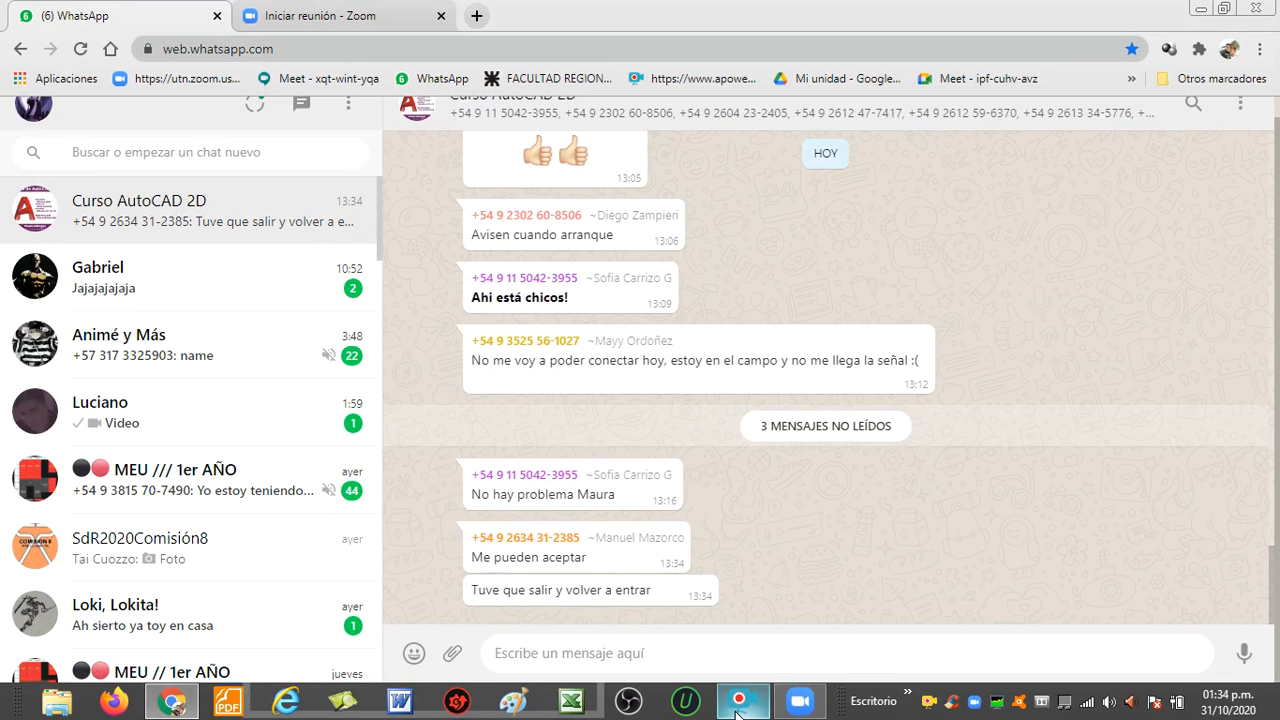
left_click(738, 702)
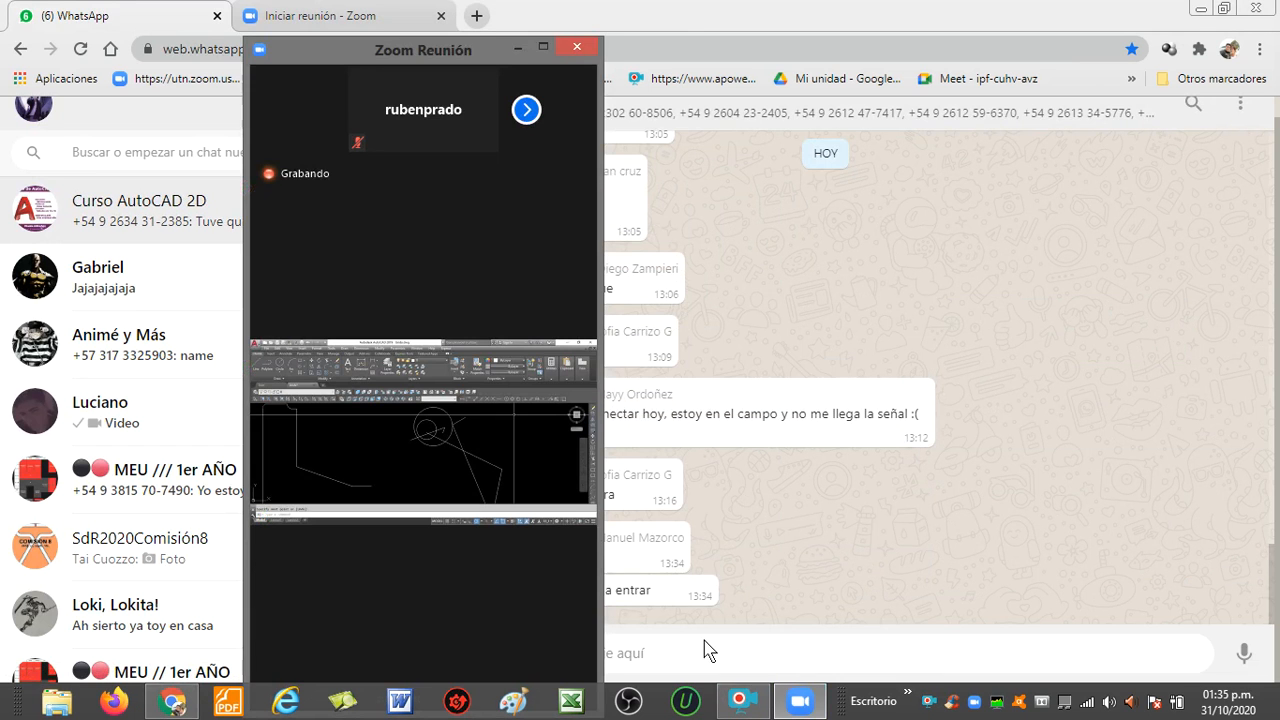
left_click(574, 88)
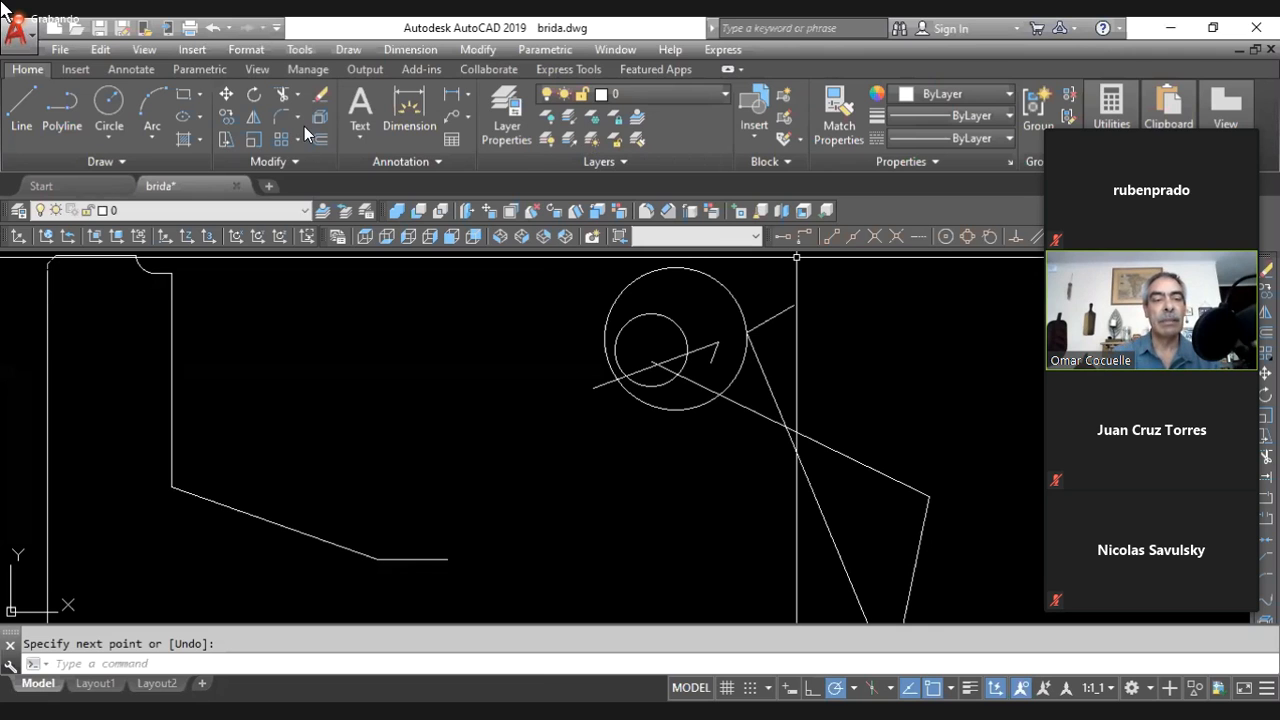
- Locate the Edit Program Parameters (acad.pgp) command among the customization options
left_click(300, 49)
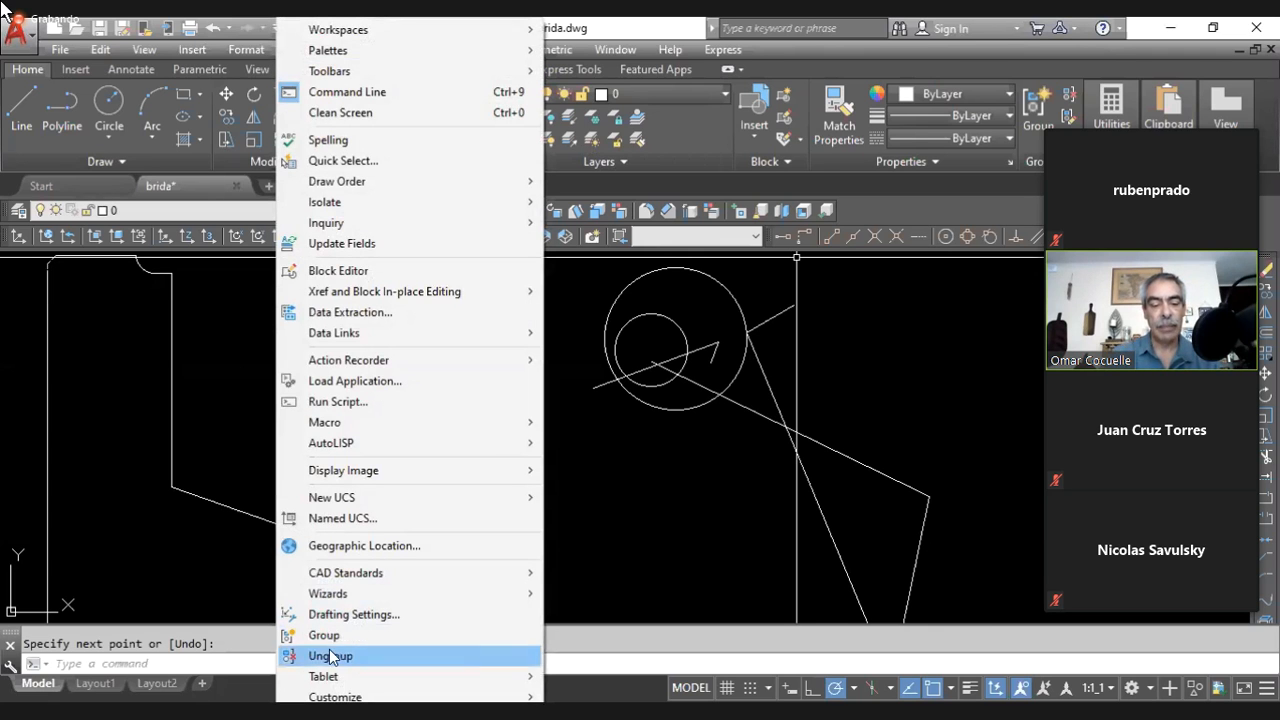
mouse_move(340, 696)
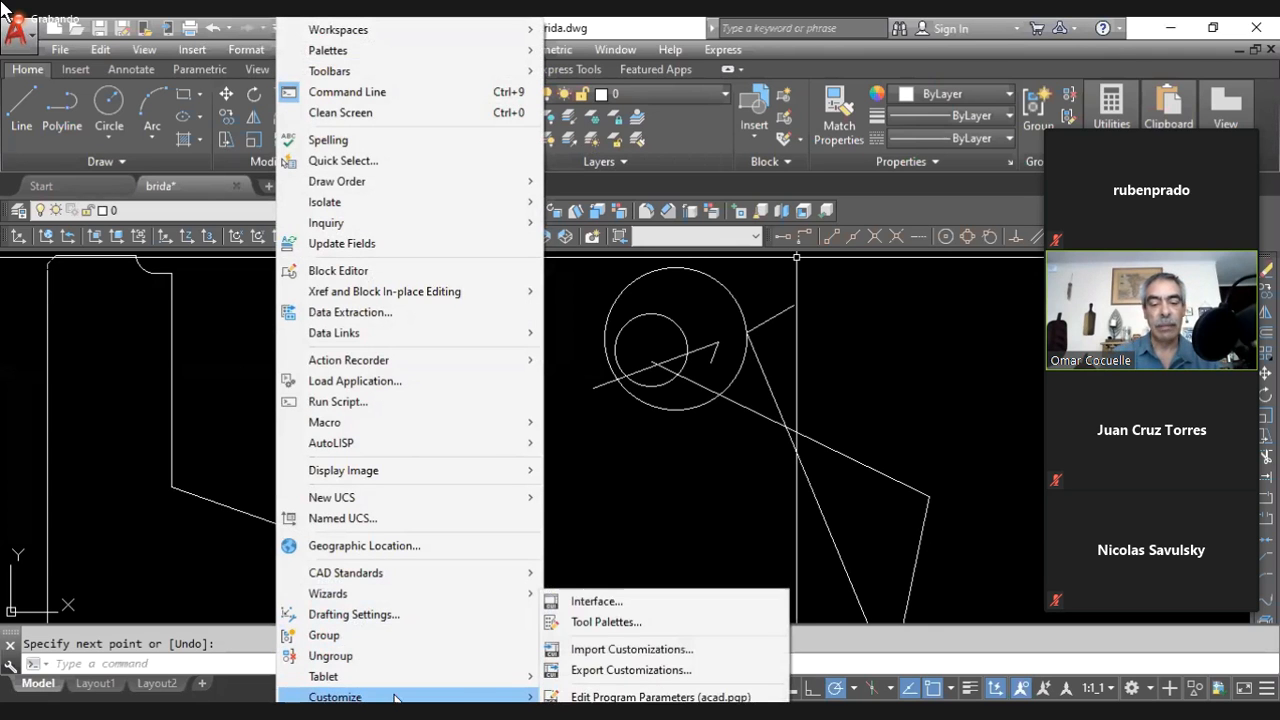
left_click(620, 697)
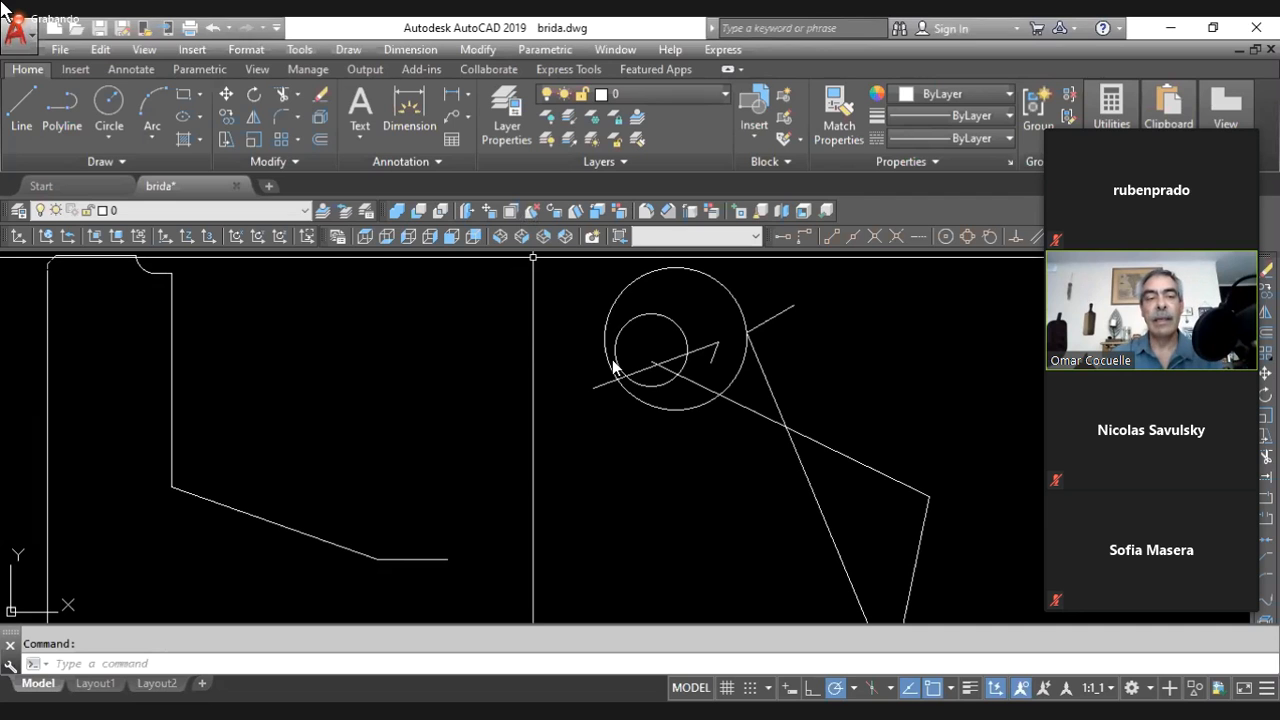
left_click(297, 50)
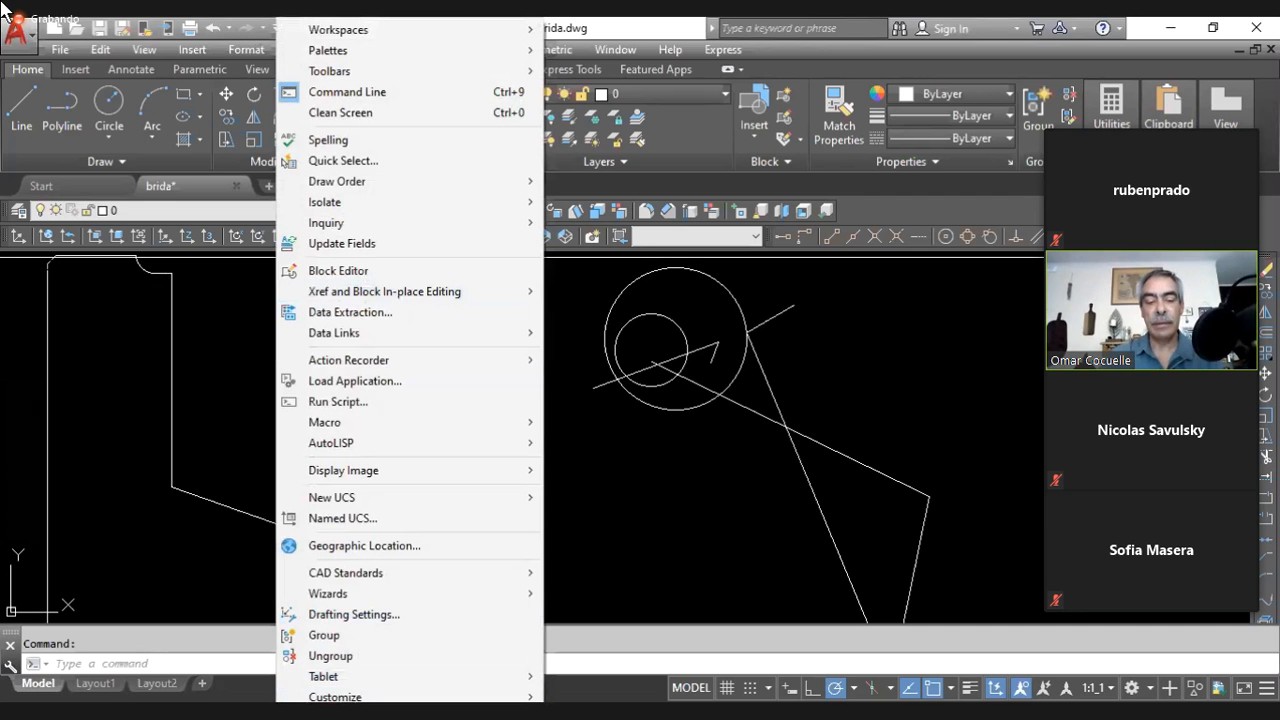
mouse_move(348, 697)
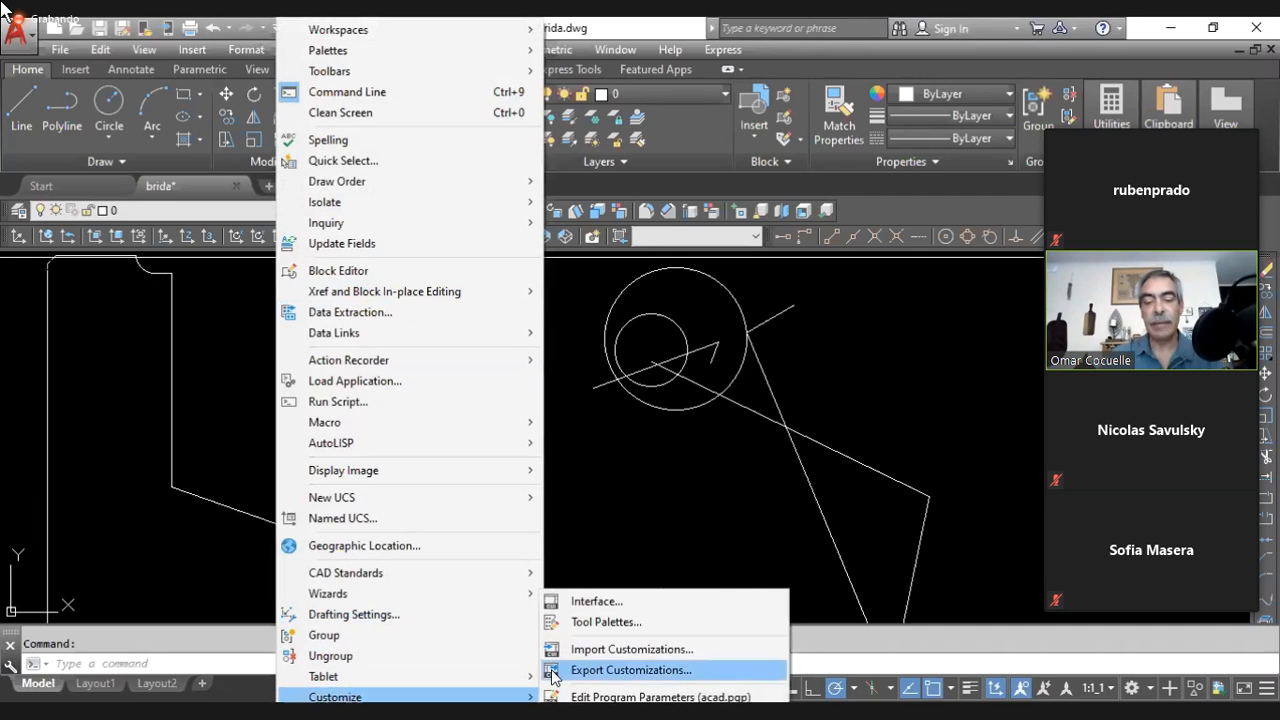
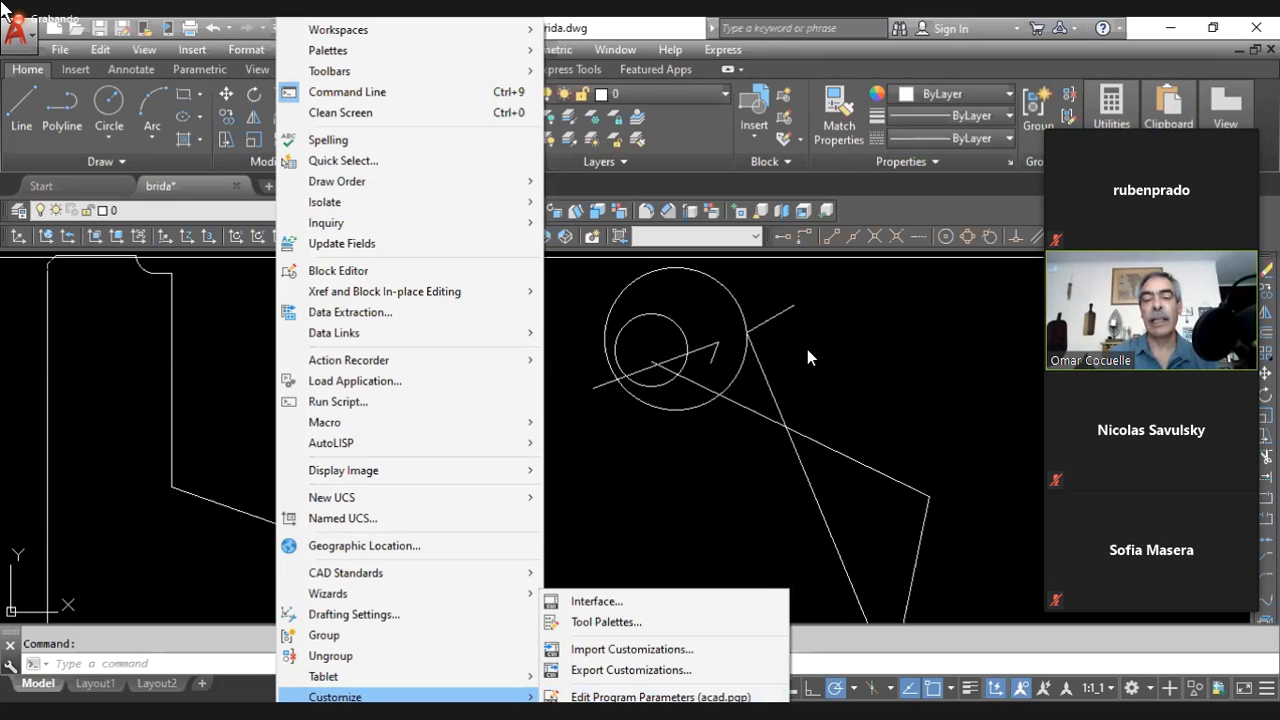
- Erase all the practice circles and lines drawn beside the flange profile
left_click(969, 293)
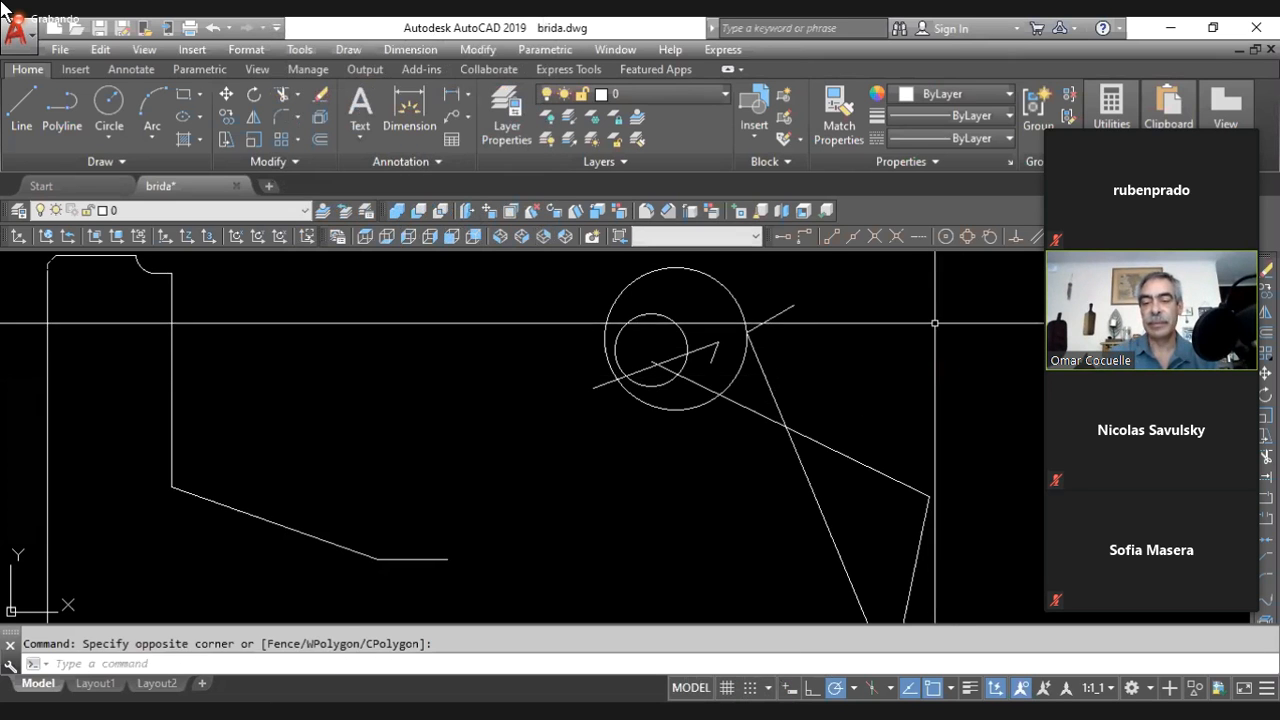
left_click(514, 528)
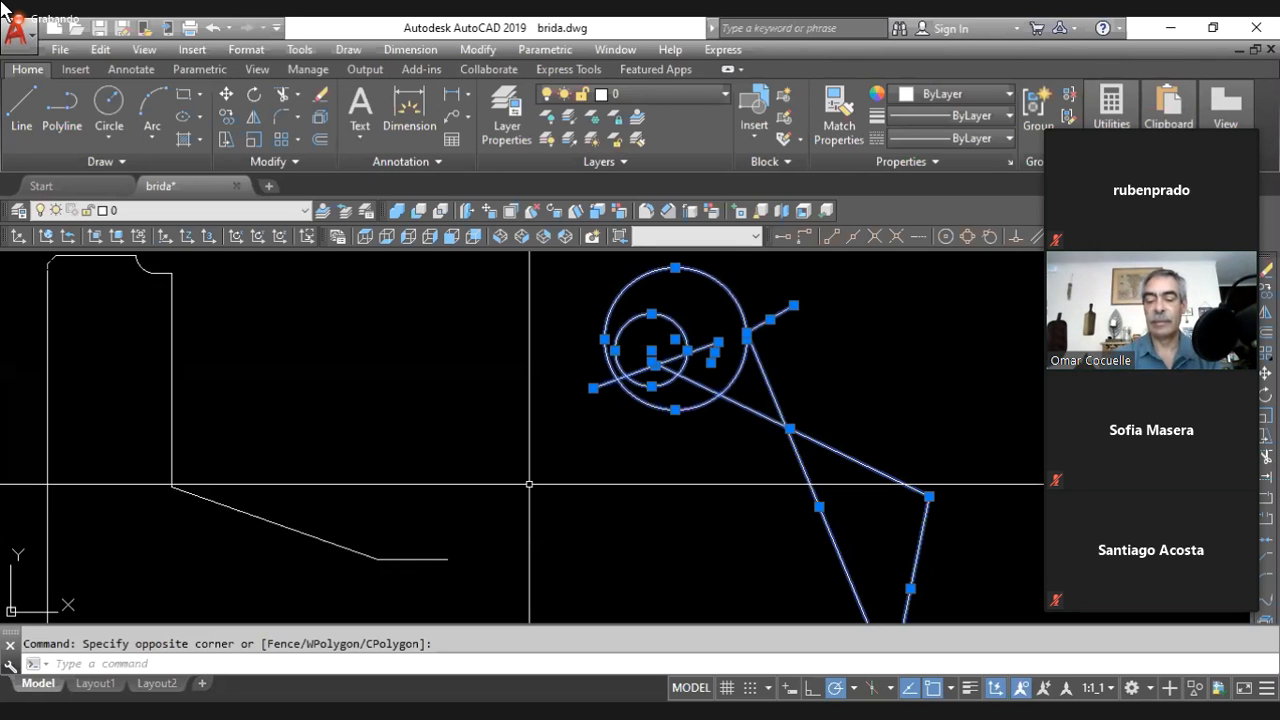
key("Delete")
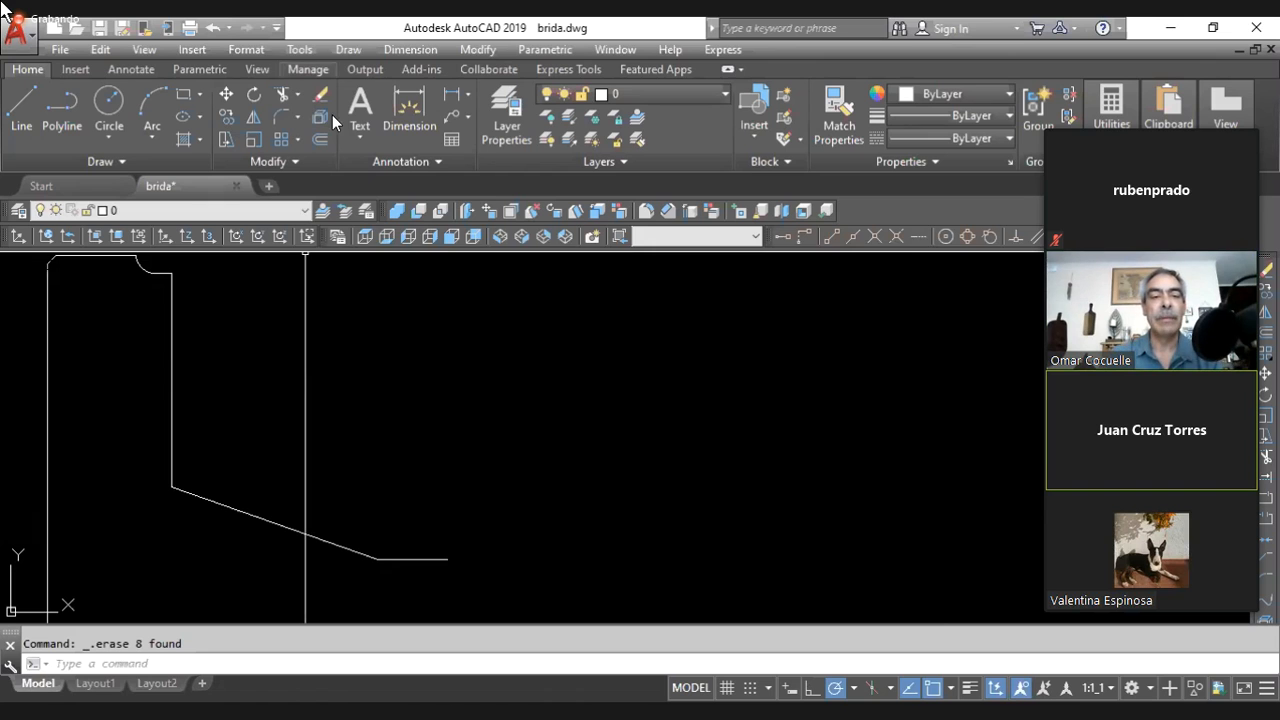
- Draw an irregular six-sided outline beside the flange profile with the Line command, finishing it with the Close option
left_click(348, 49)
left_click(366, 94)
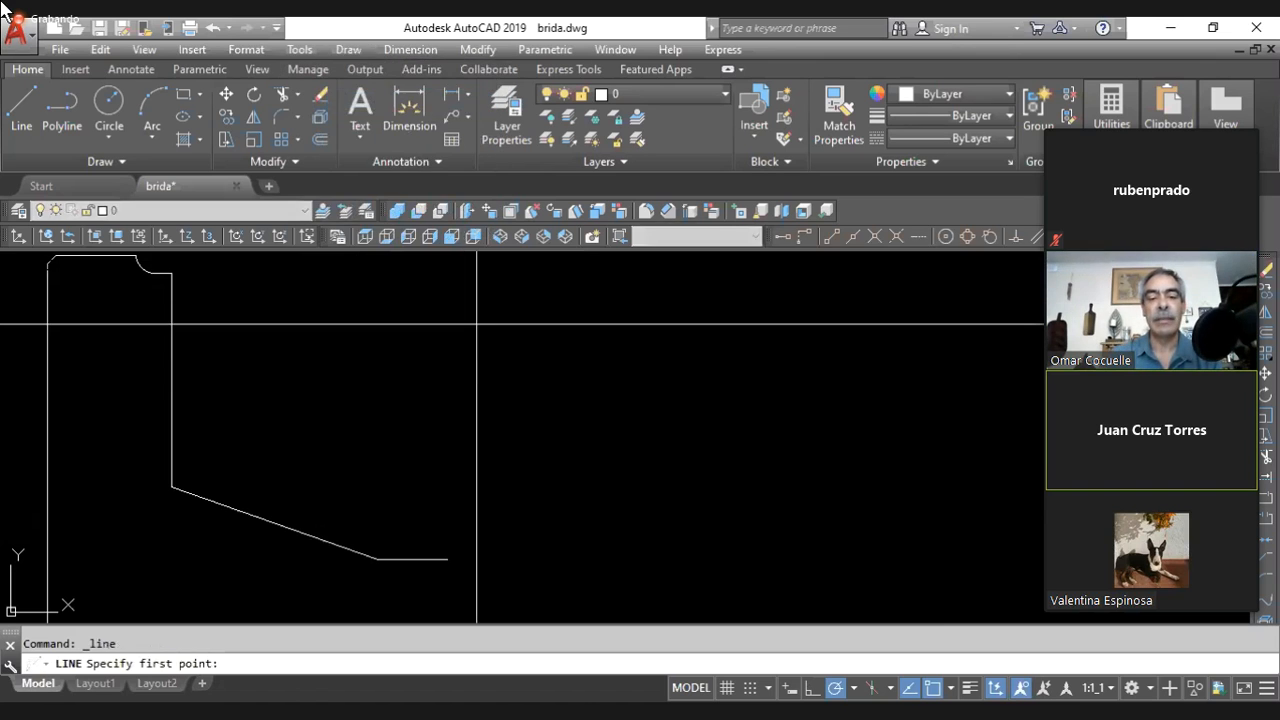
key("Return")
left_click(562, 299)
left_click(606, 375)
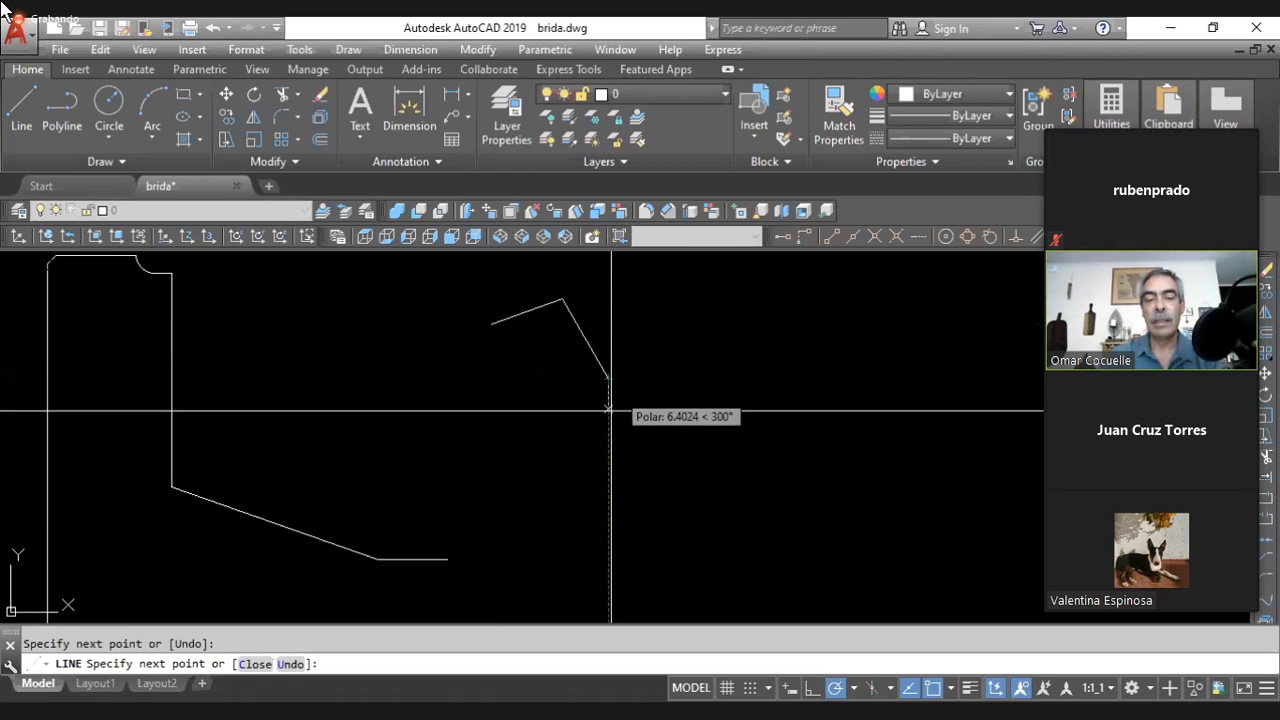
left_click(607, 441)
left_click(568, 372)
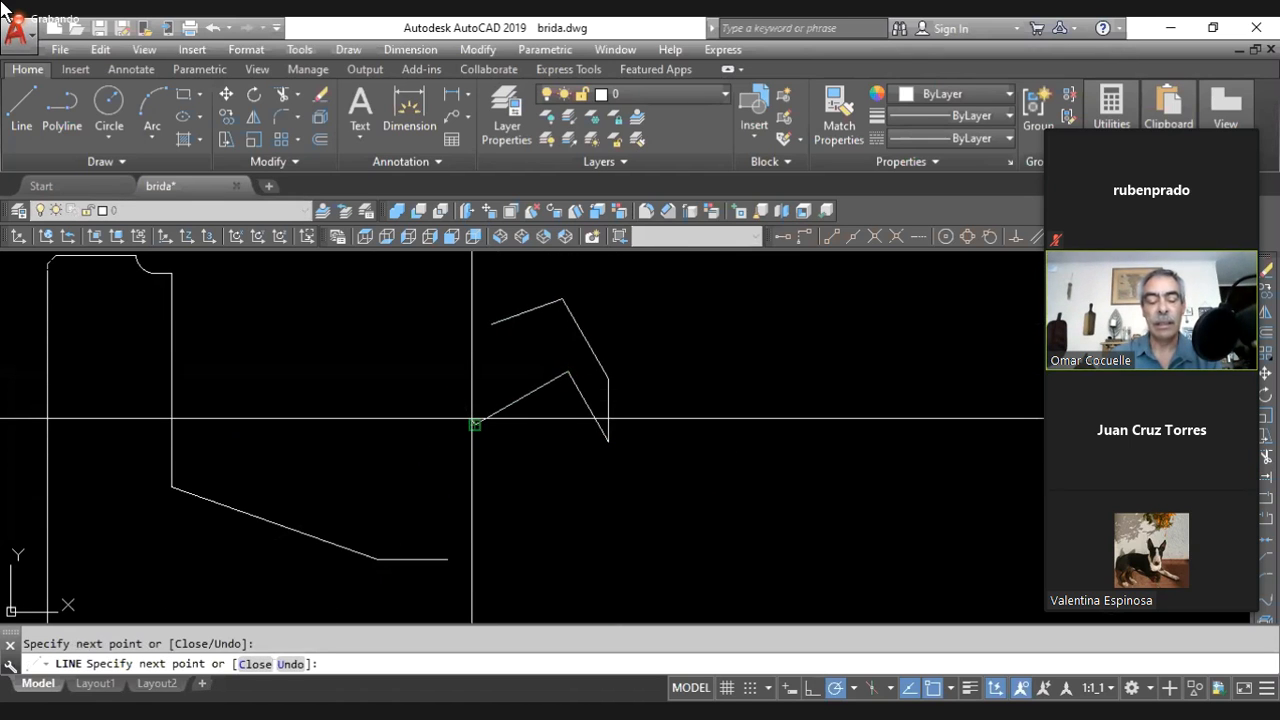
type("c")
key("Return")
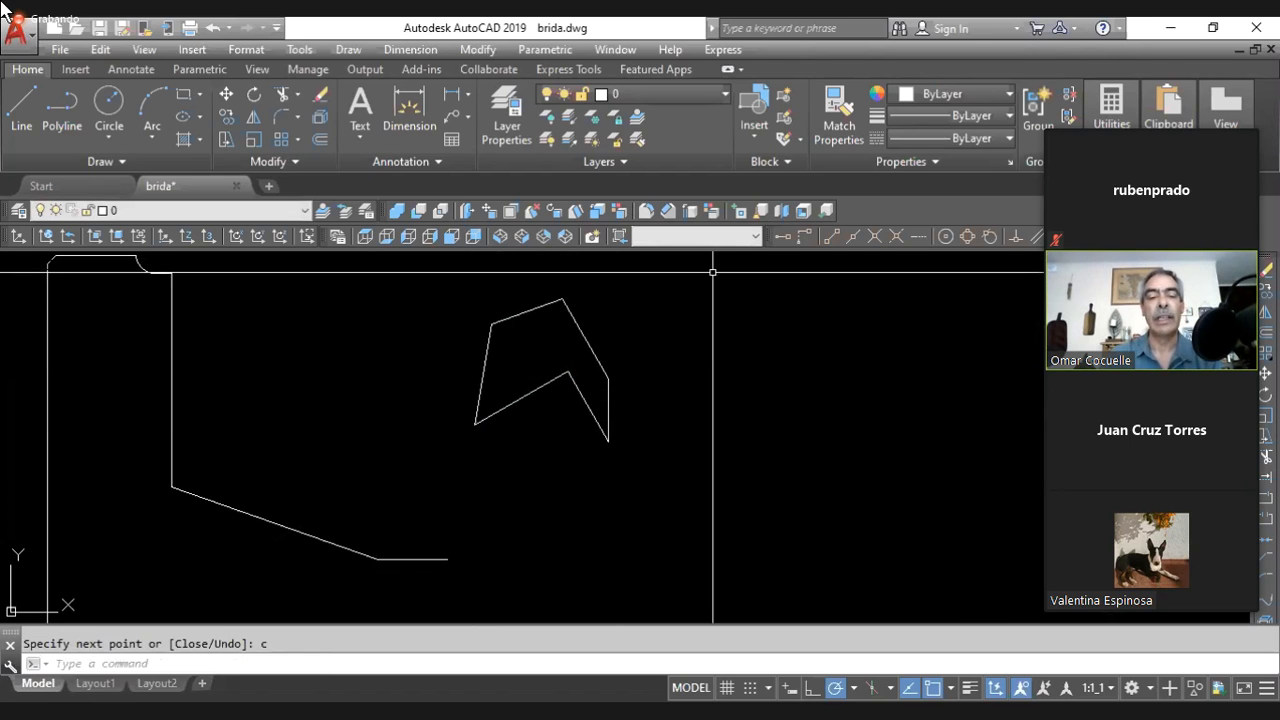
- Erase the six-sided outline beside the flange profile using a crossing selection
left_click(730, 451)
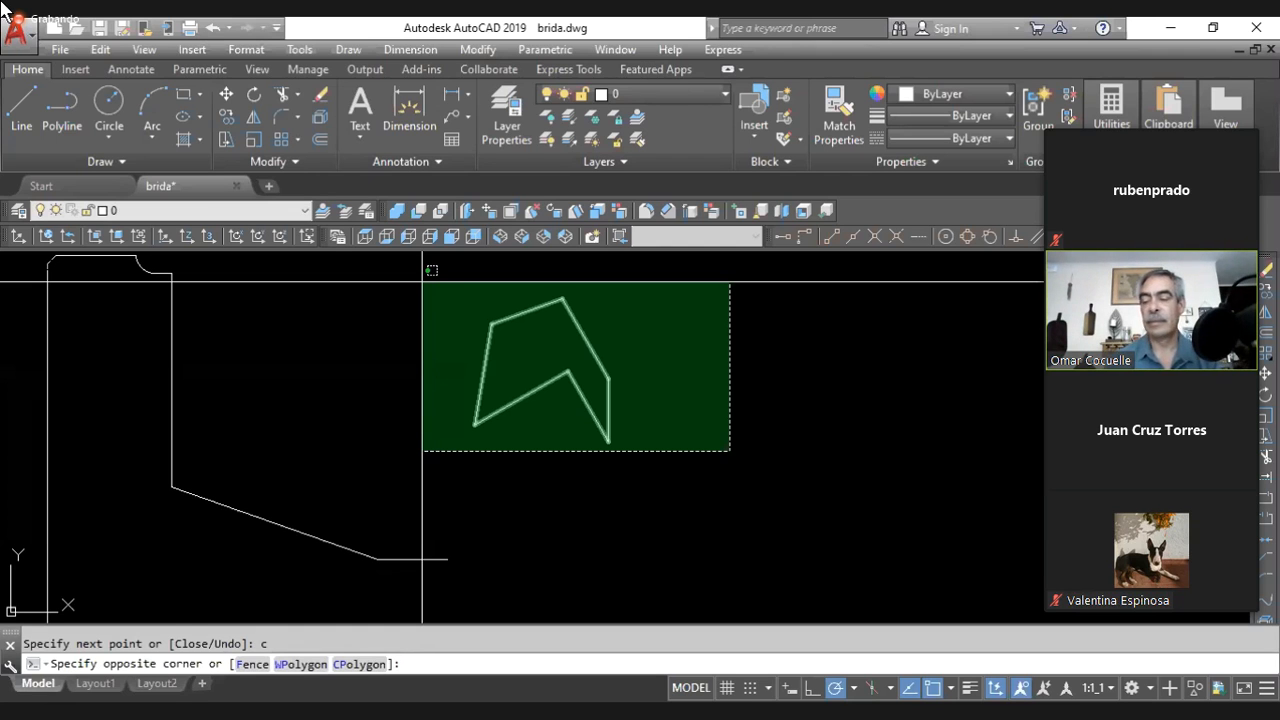
left_click(425, 283)
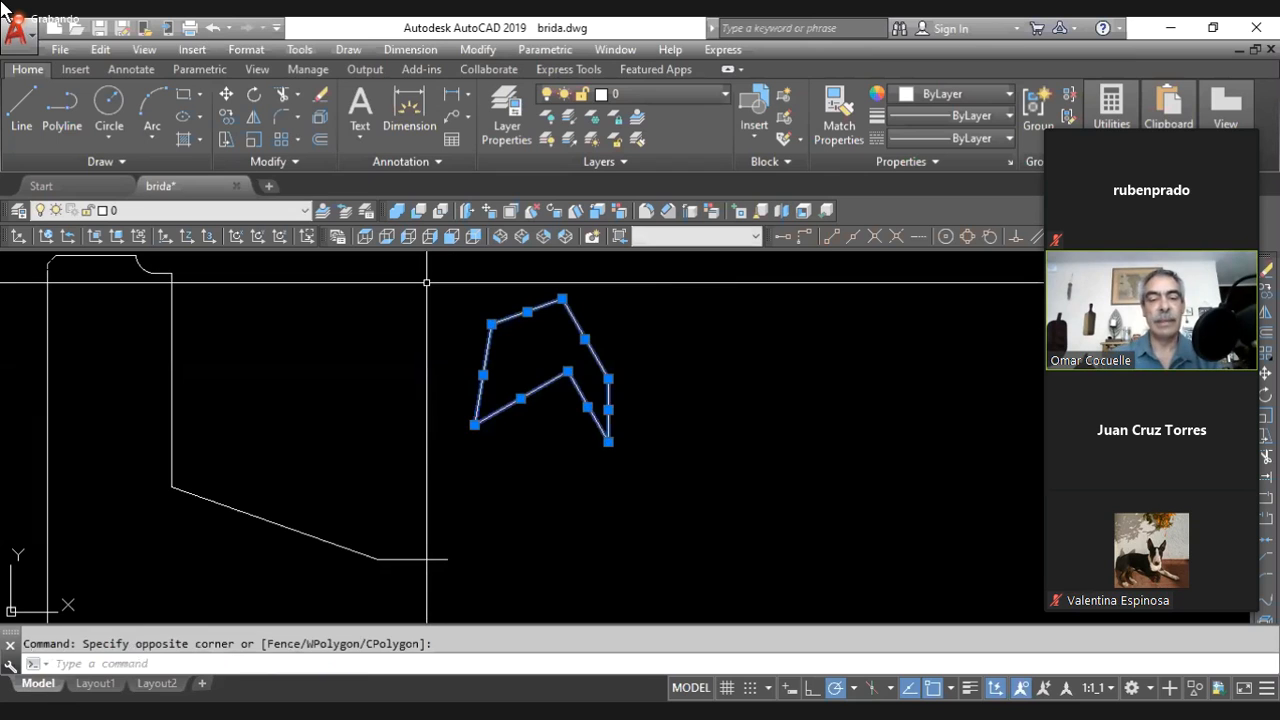
key("Delete")
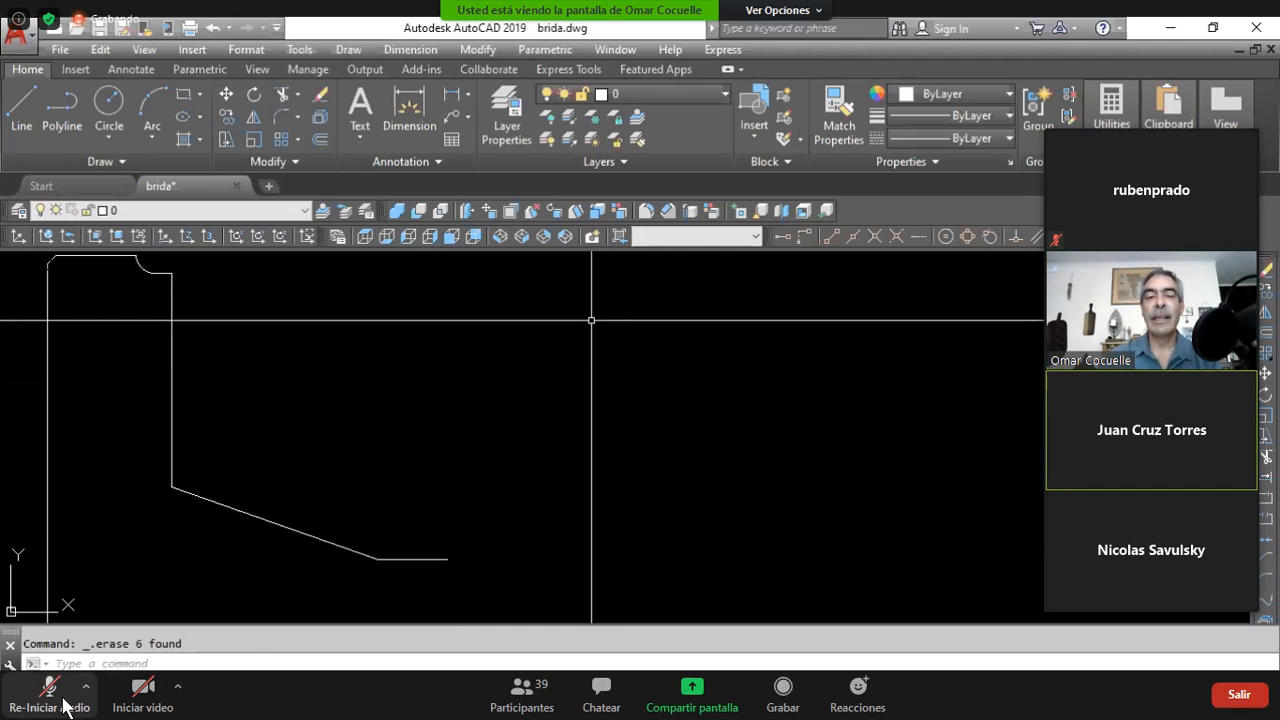
- Unmute the microphone in the Zoom meeting and mute it again
left_click(58, 700)
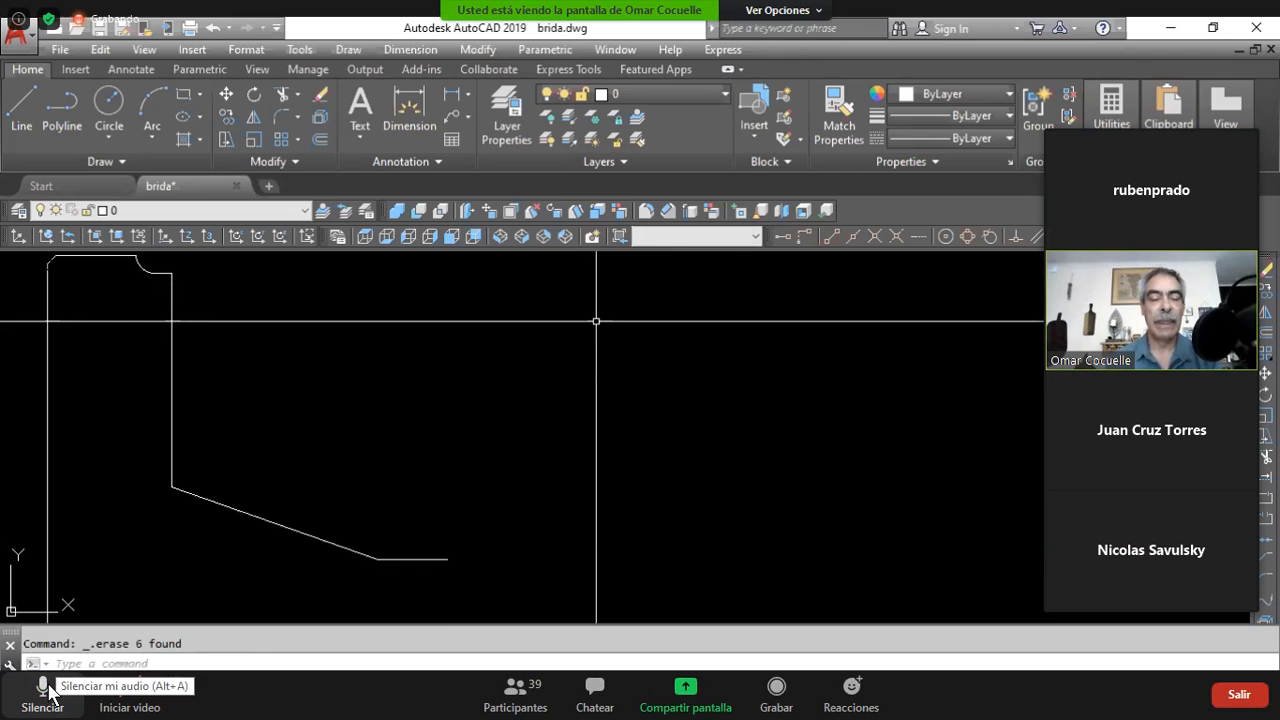
left_click(43, 690)
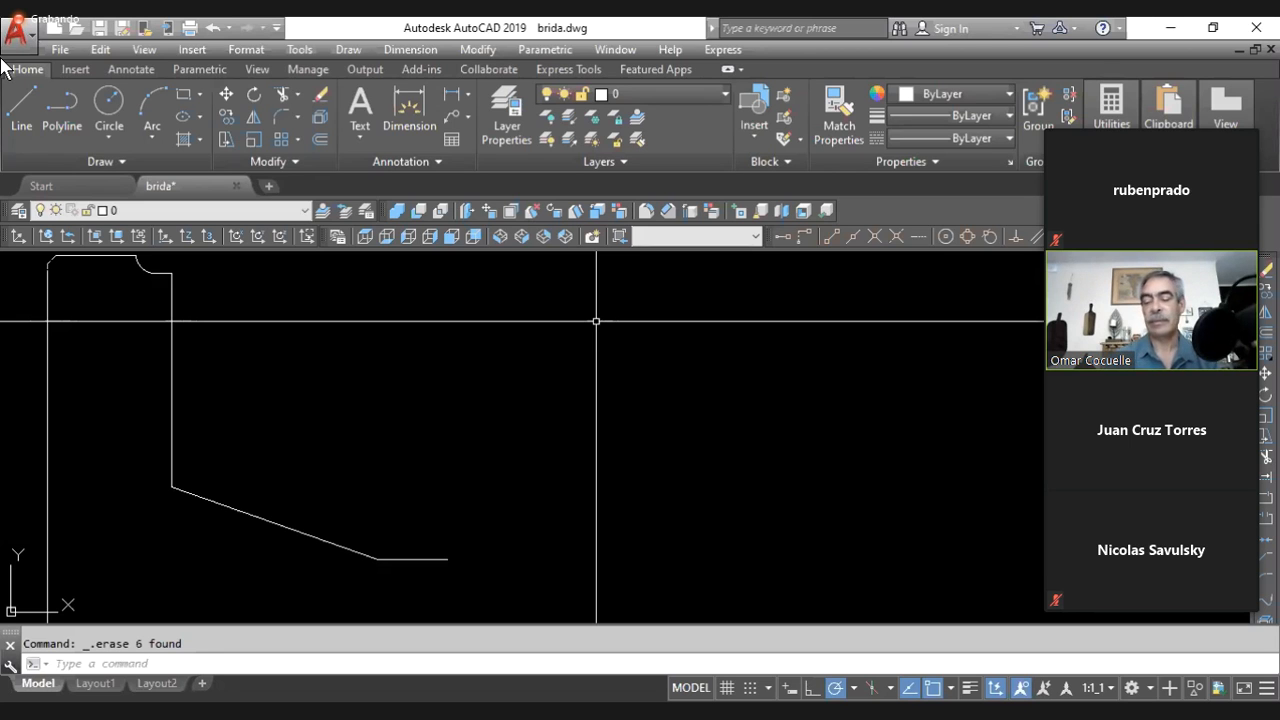
- Draw a freehand-sized circle by Center, Radius in the empty area beside the flange profile
left_click(348, 49)
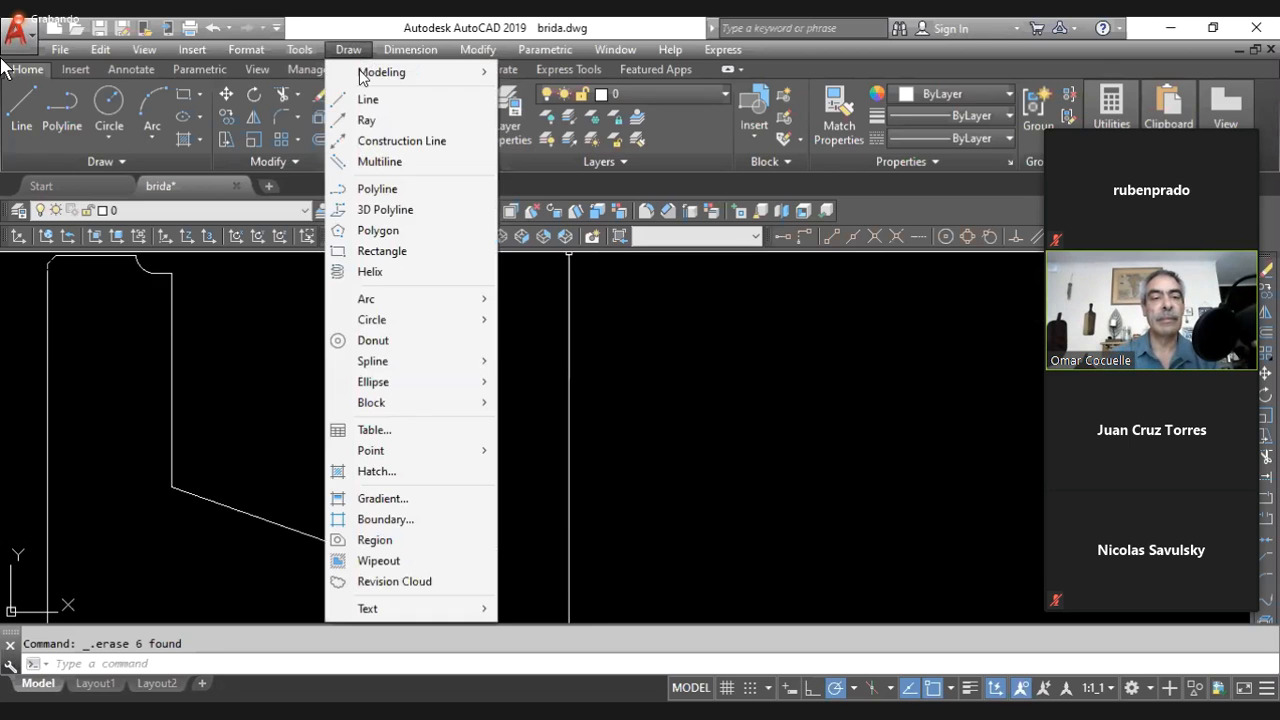
mouse_move(400, 319)
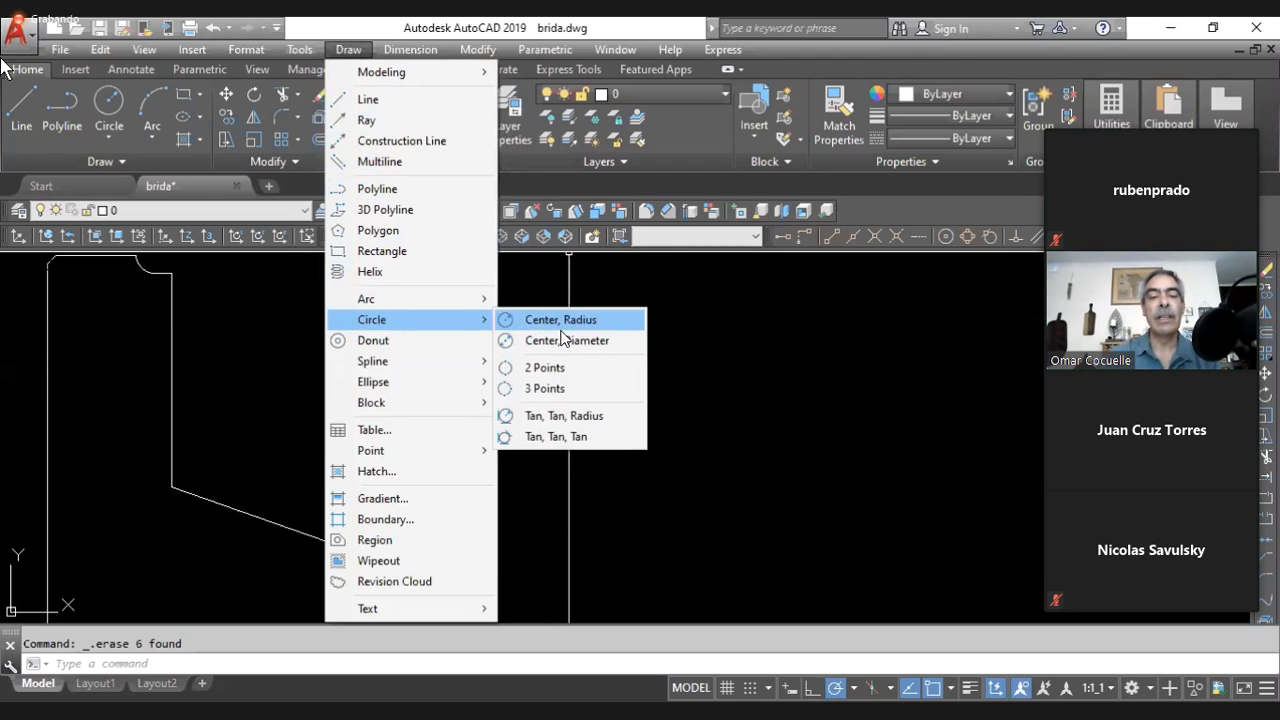
left_click(562, 330)
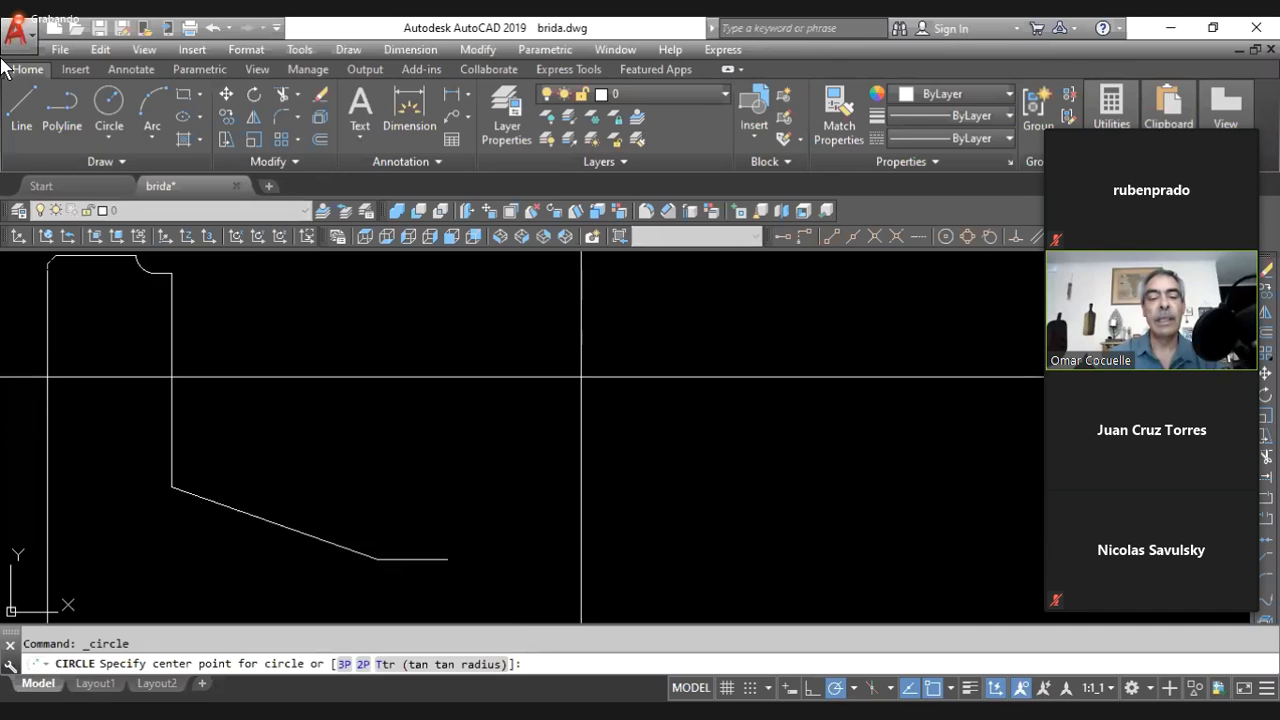
left_click(581, 377)
left_click(633, 417)
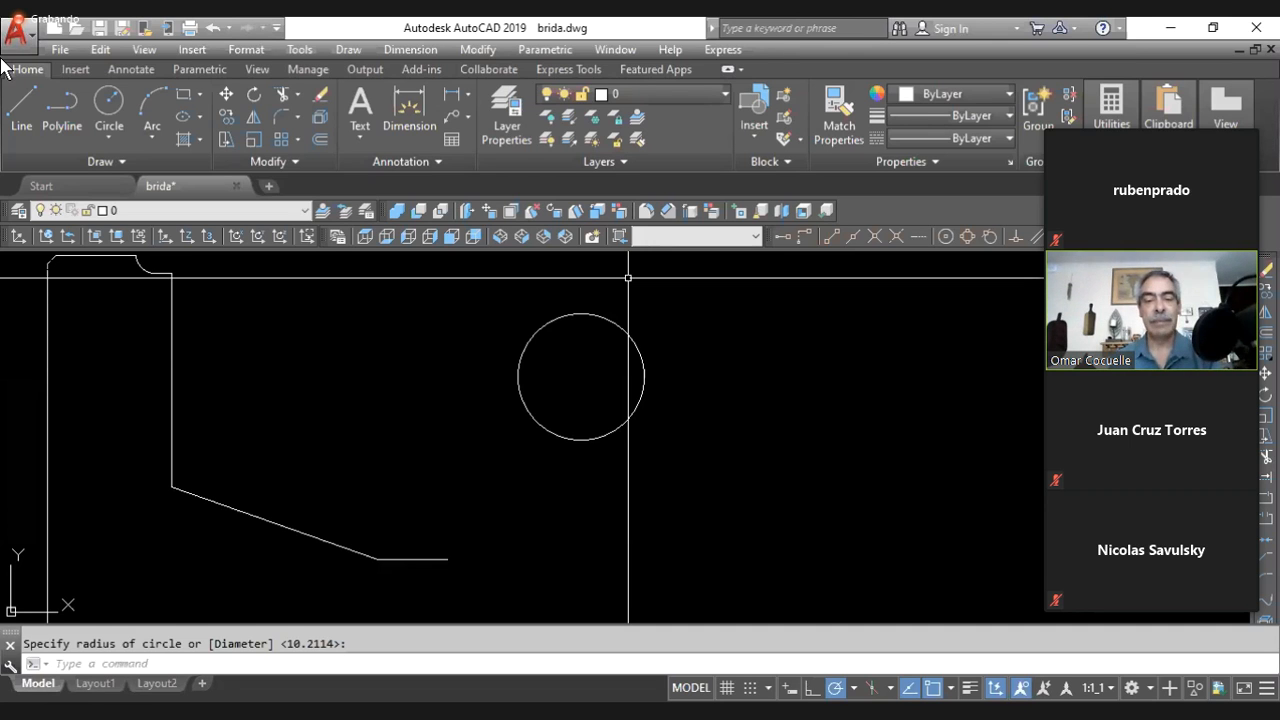
- Run VIEWRES, accept fast zooms and set the circle zoom percent to 10
type("v")
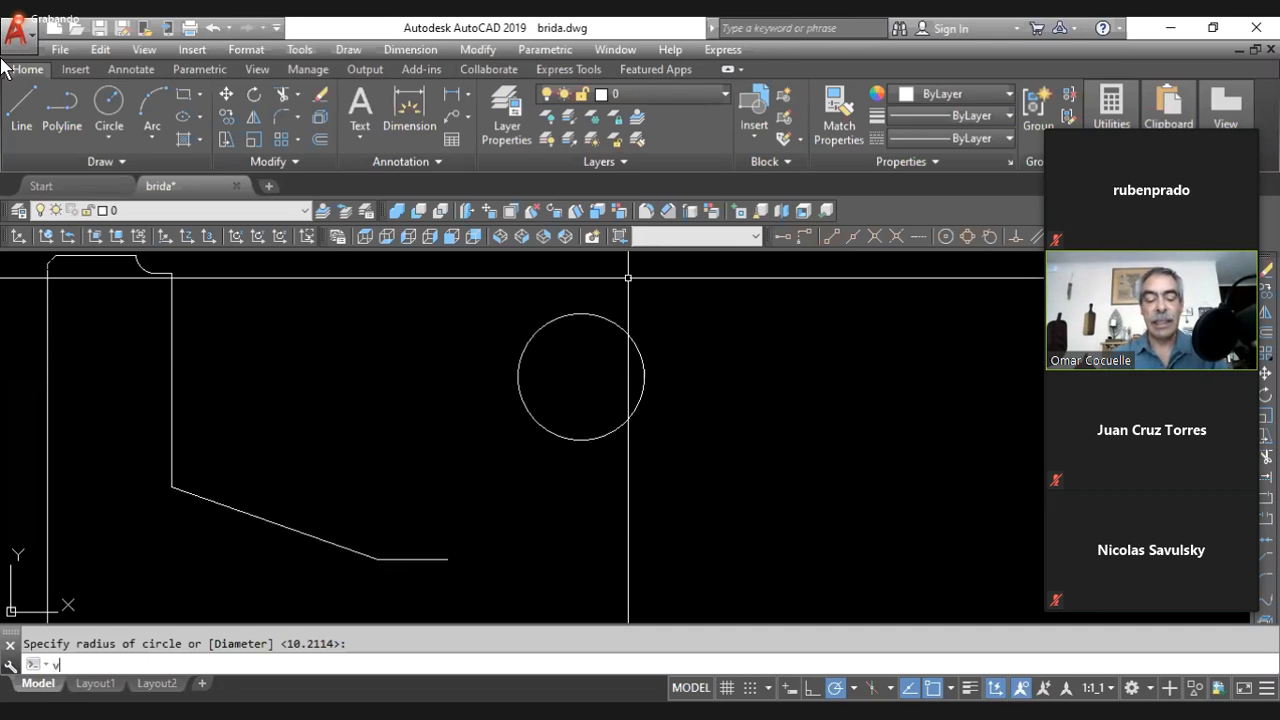
type("iew")
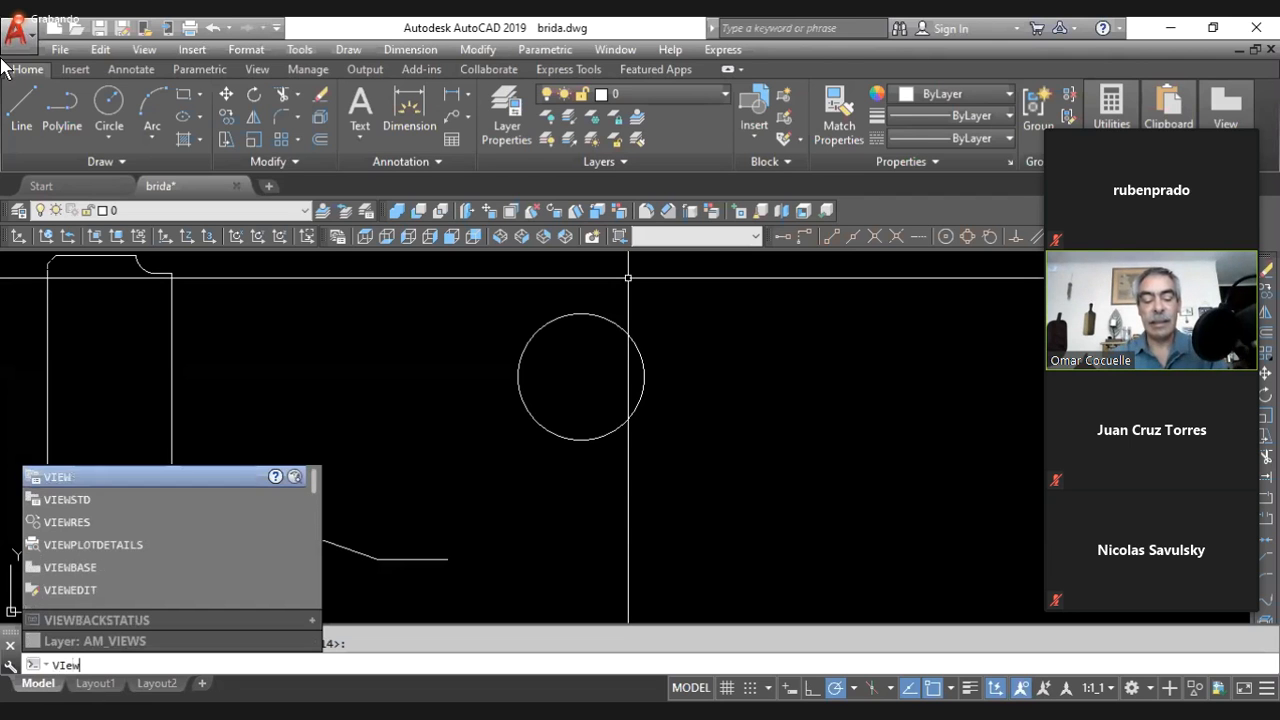
type("res")
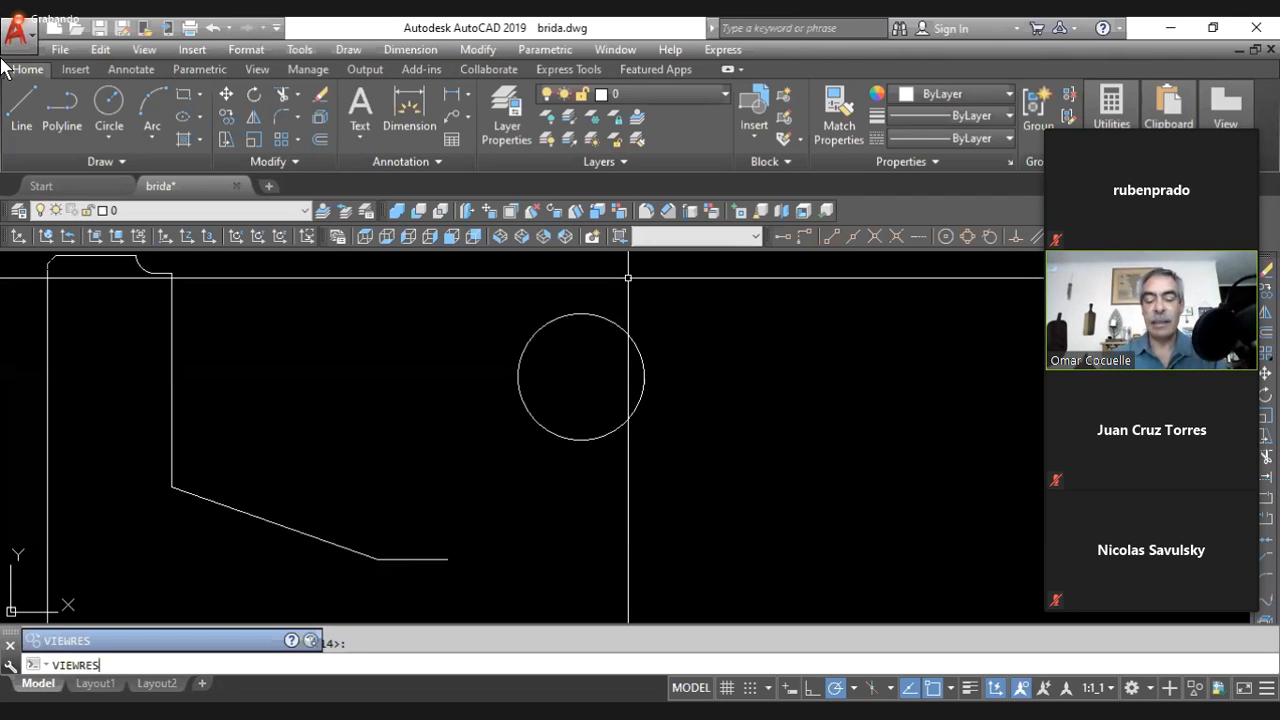
key("Return")
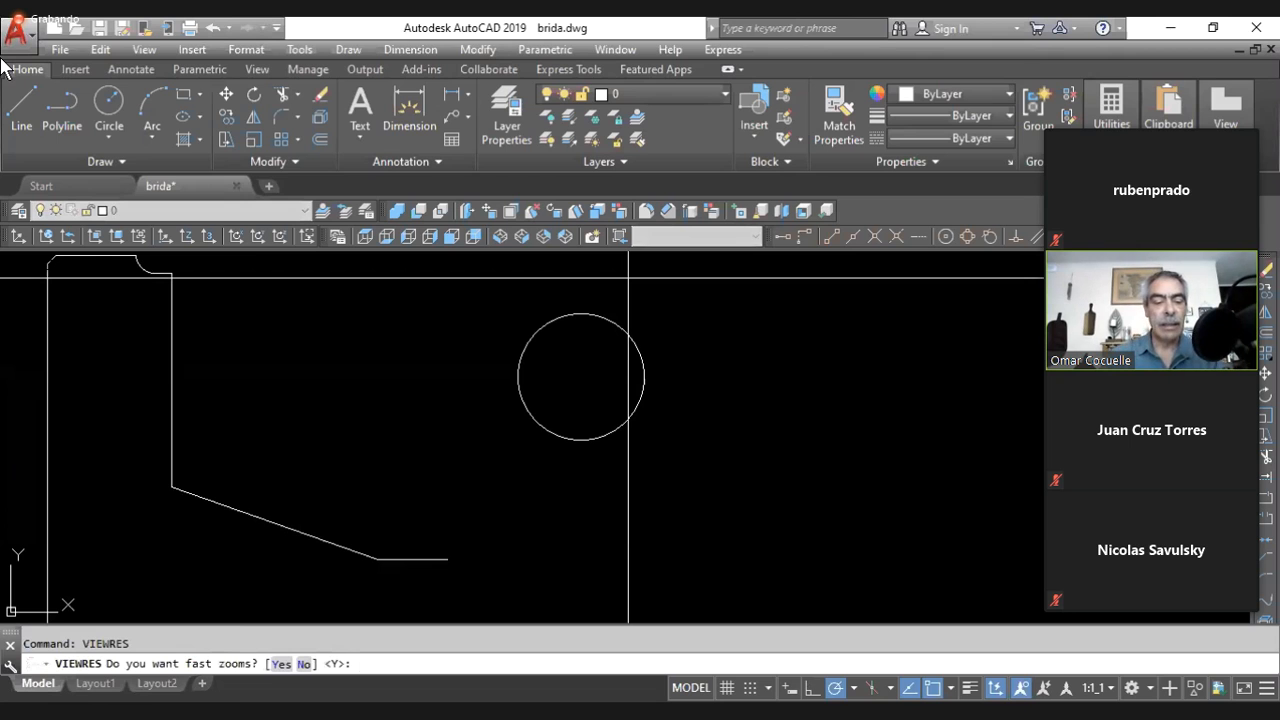
key("Return")
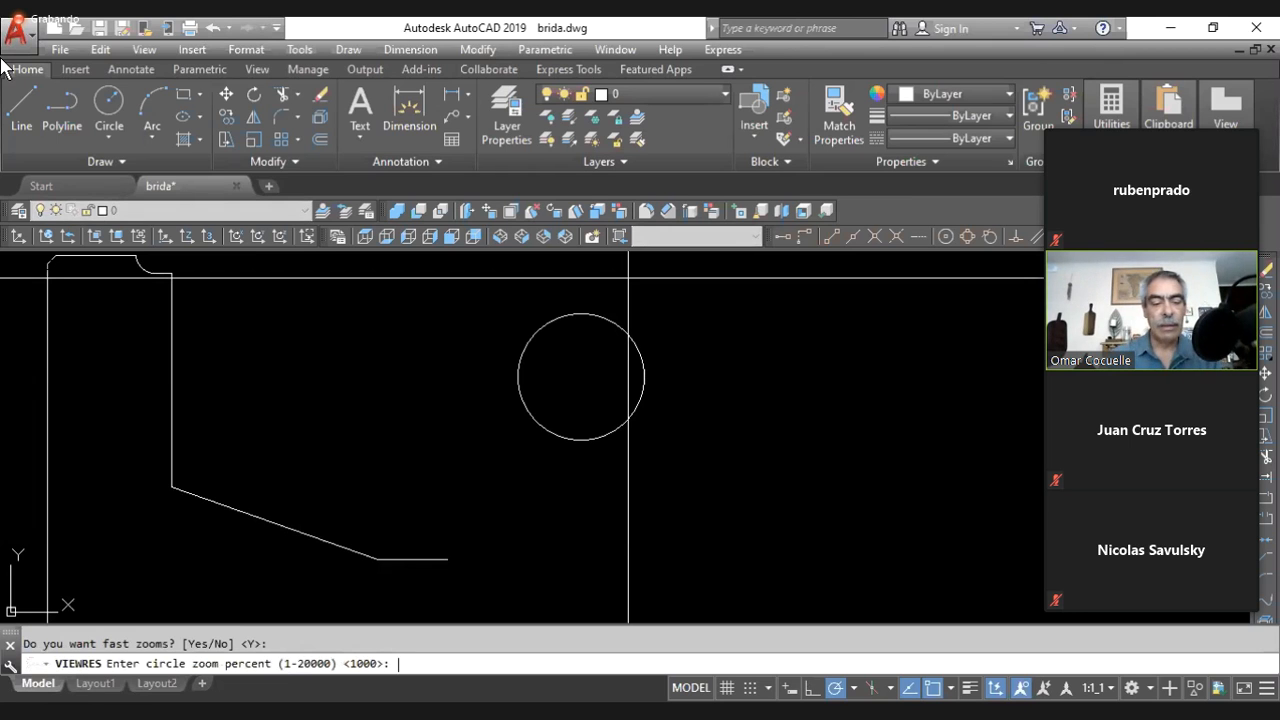
type("10")
key("Return")
- Confirm the VIEWRES circle zoom percent and check how the circle displays at different magnifications
key("Return")
scroll(740, 319, "up", 5)
scroll(445, 334, "down", 7)
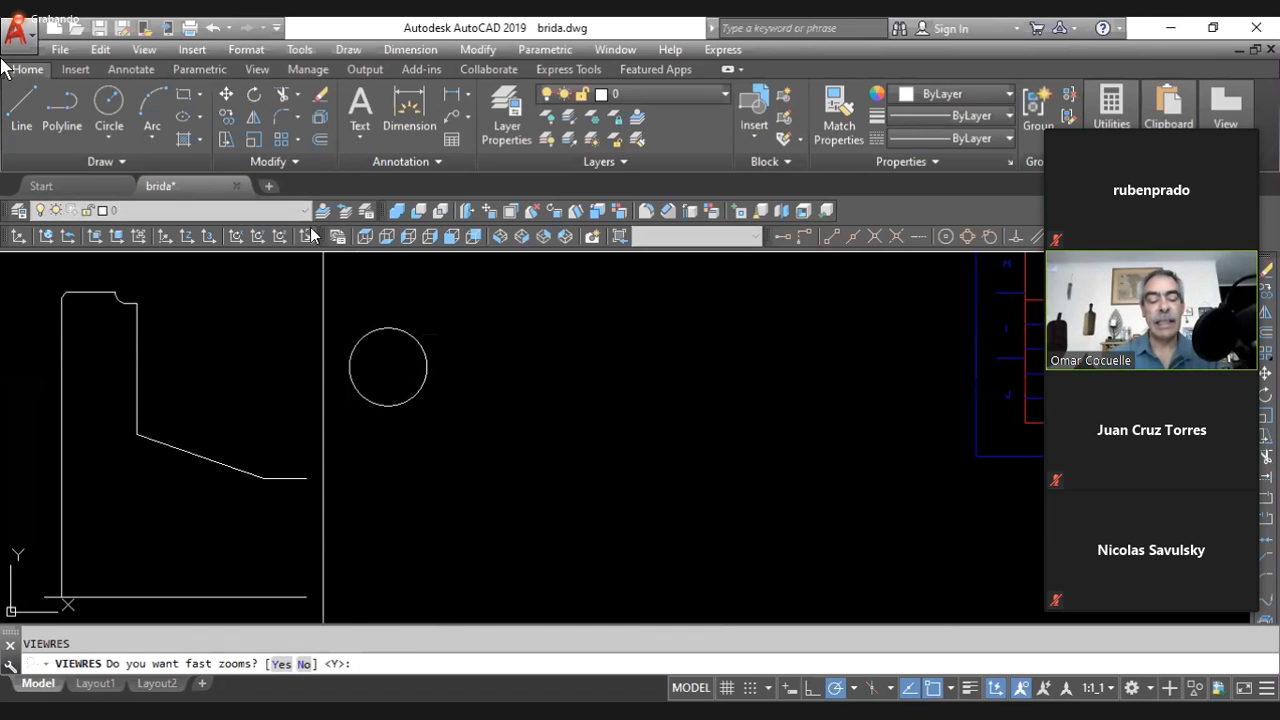
type("1")
key("Return")
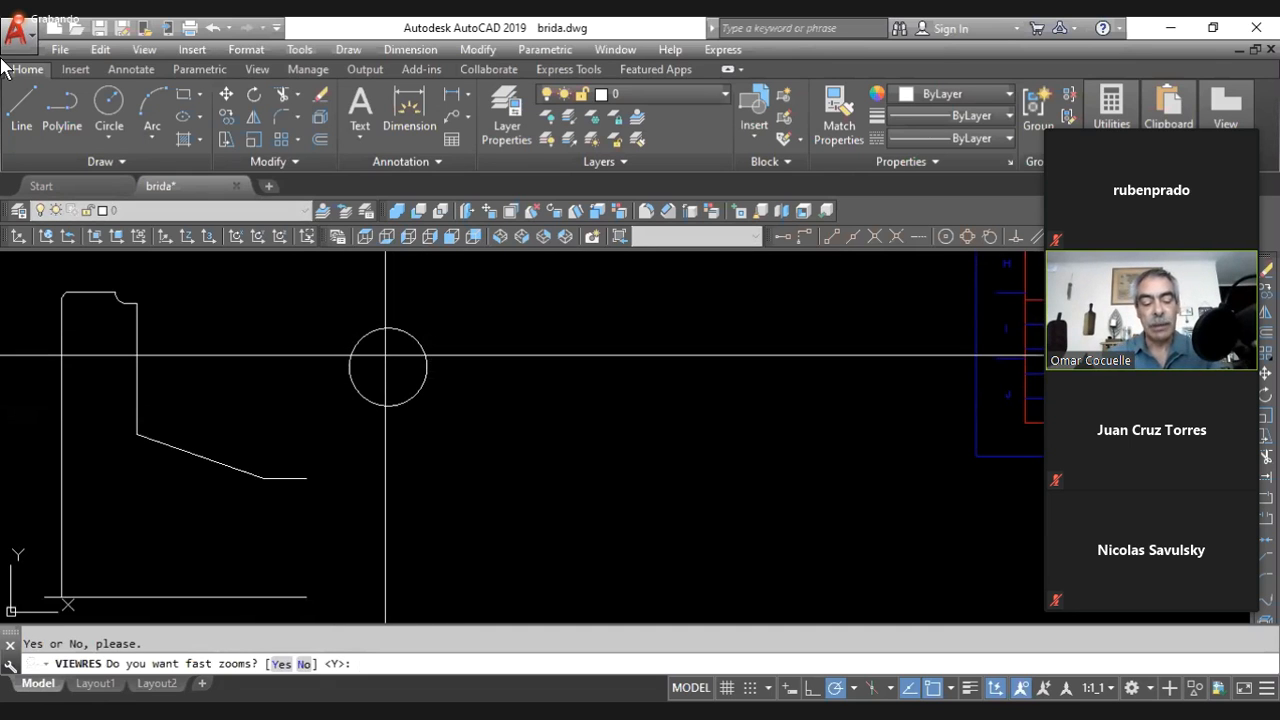
key("Escape")
- Zoom to a window around the concave arc at the flange profile's upper corner and examine its display
type("z")
key("Return")
type("w")
key("Return")
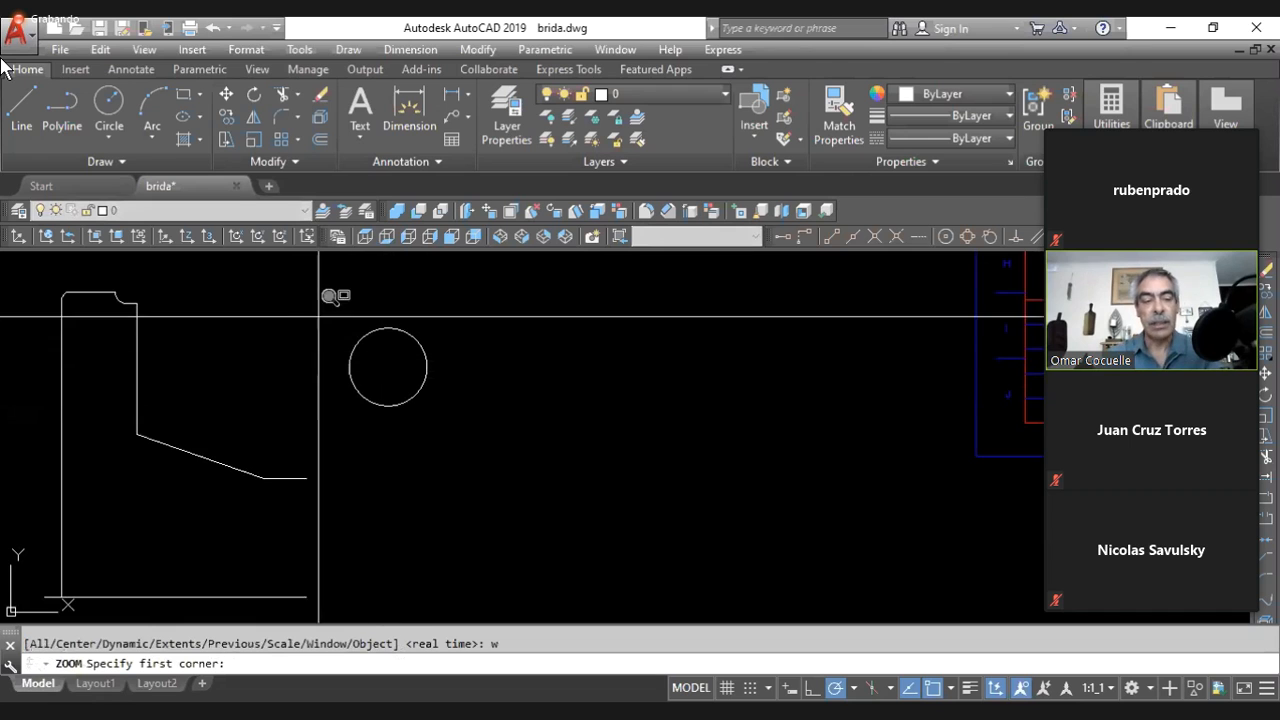
left_click(113, 287)
left_click(132, 305)
scroll(383, 286, "down", 4)
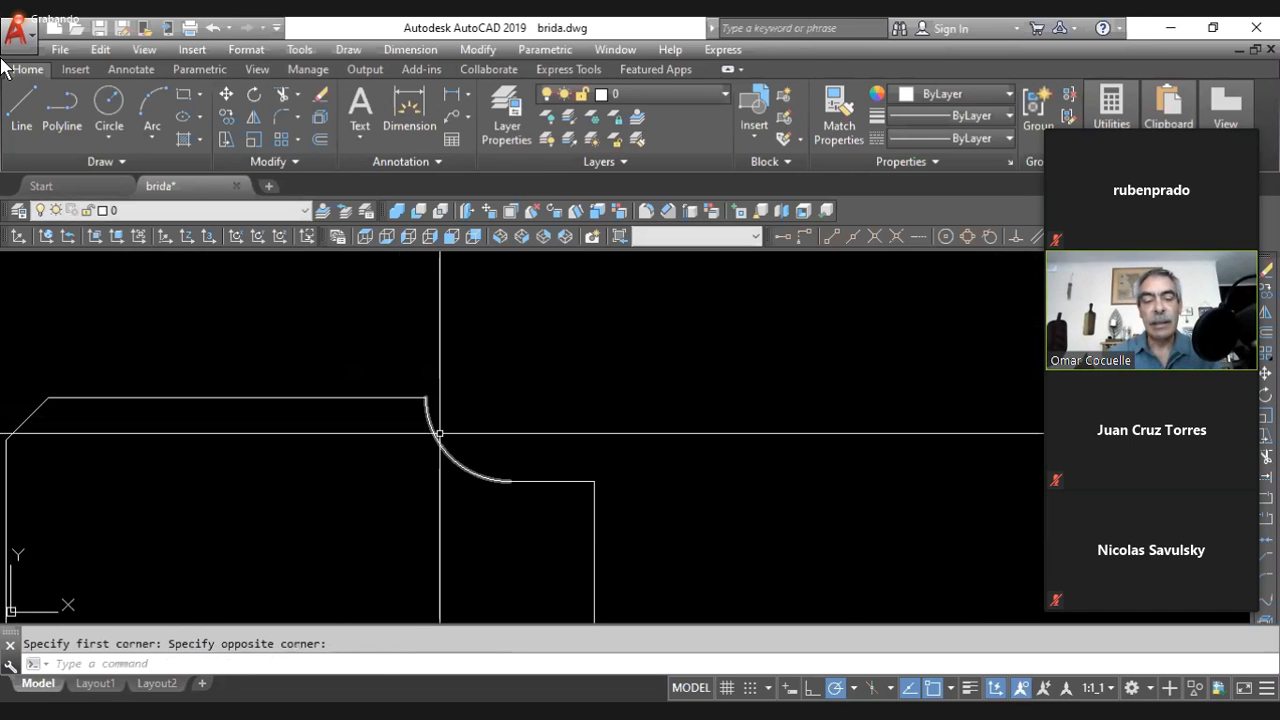
scroll(457, 443, "down", 4)
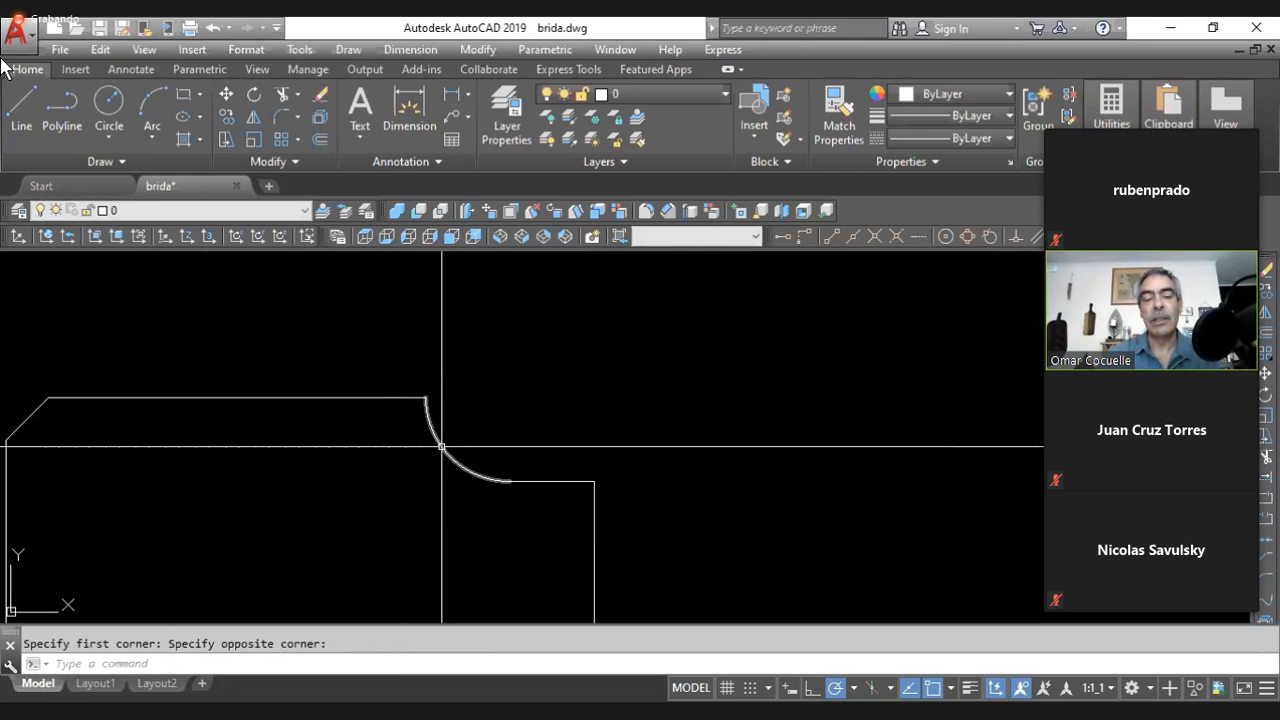
- Examine the smoothness of the freehand circle's outline at several magnifications
middle_click_drag(600, 462, 314, 371)
scroll(629, 440, "up", 5)
scroll(635, 440, "down", 2)
scroll(688, 322, "up", 8)
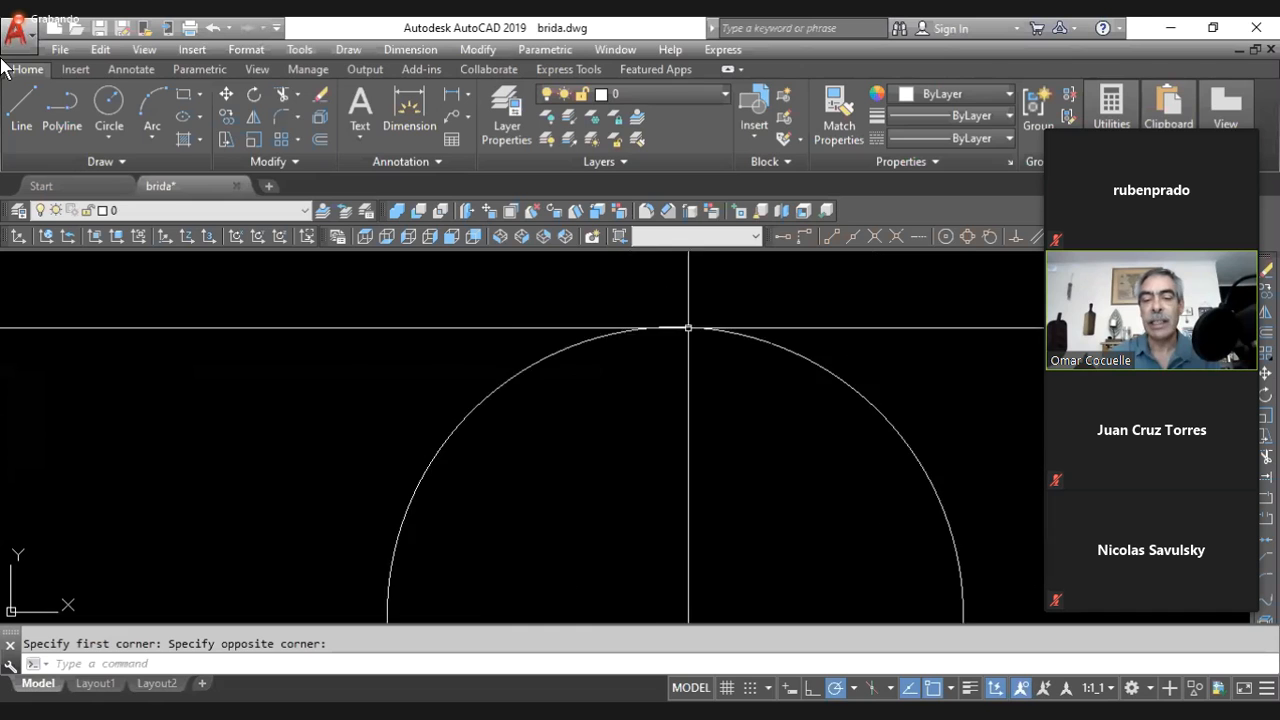
scroll(571, 300, "up", 6)
scroll(563, 315, "down", 5)
scroll(566, 300, "down", 6)
scroll(568, 370, "up", 5)
scroll(568, 358, "down", 5)
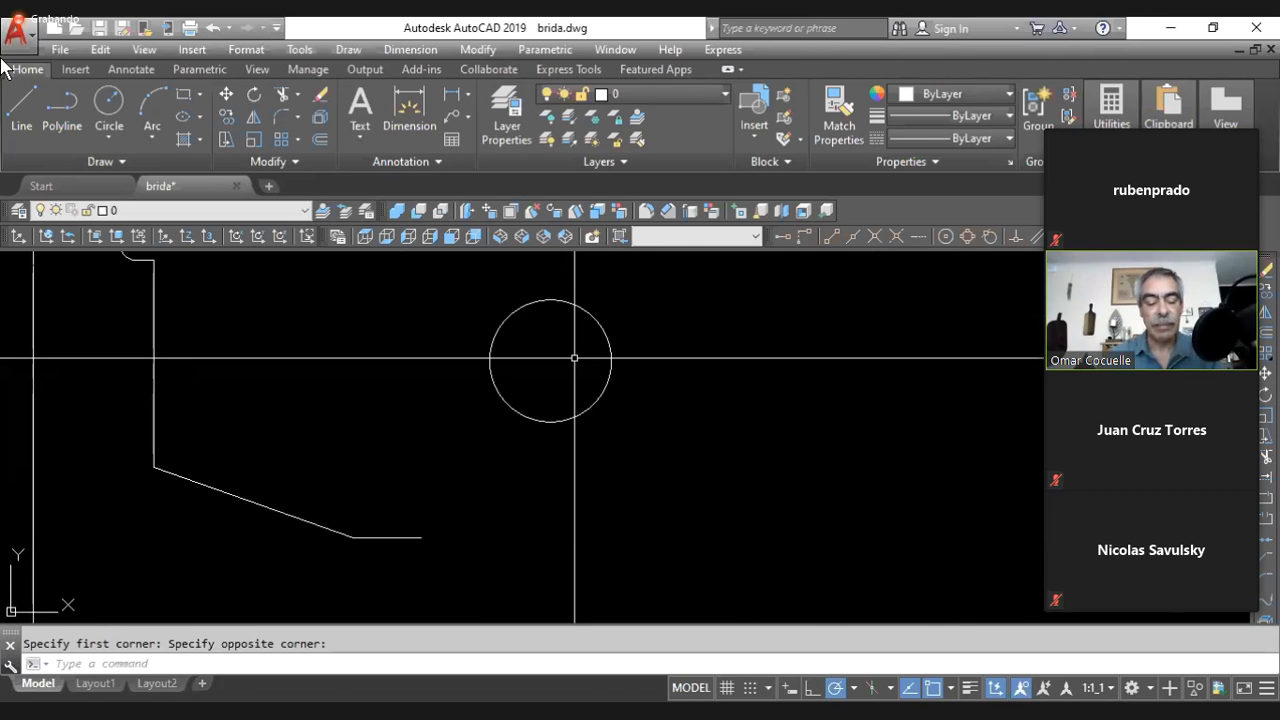
- Run VIEWRES, answer No to fast zooms and accept the circle zoom percent of 10
type("viw")
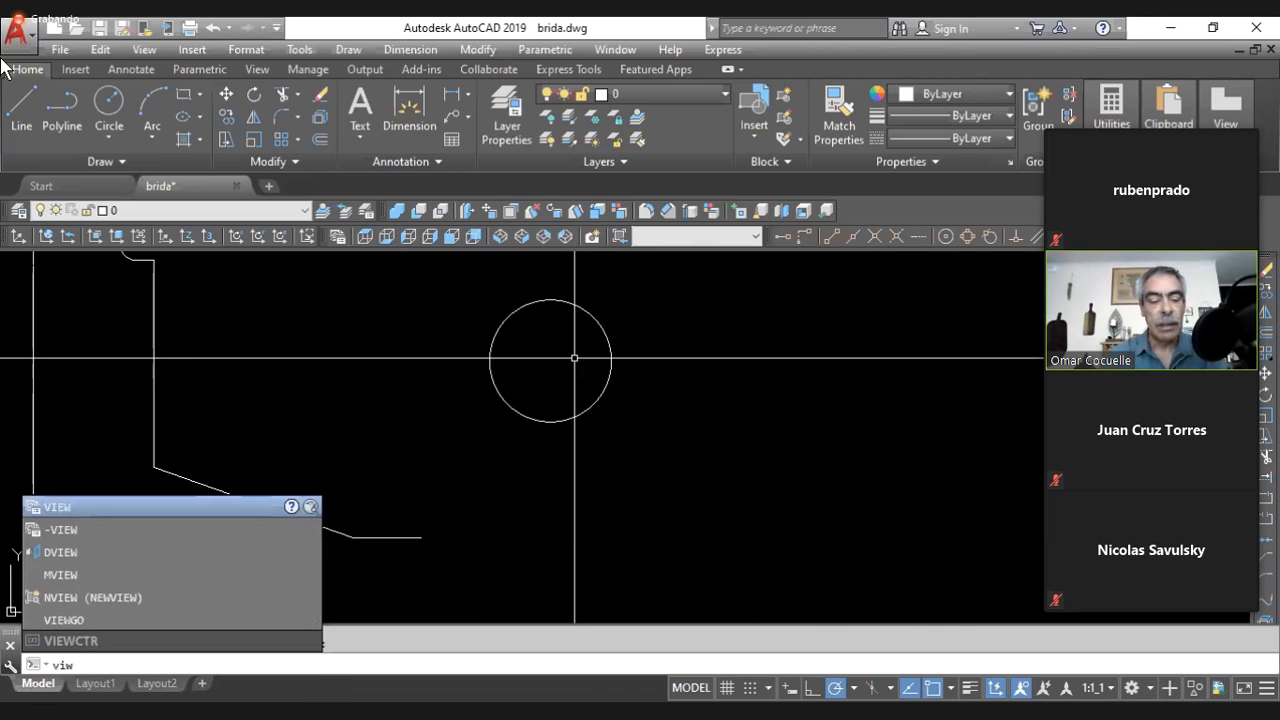
key("BackSpace")
type("e")
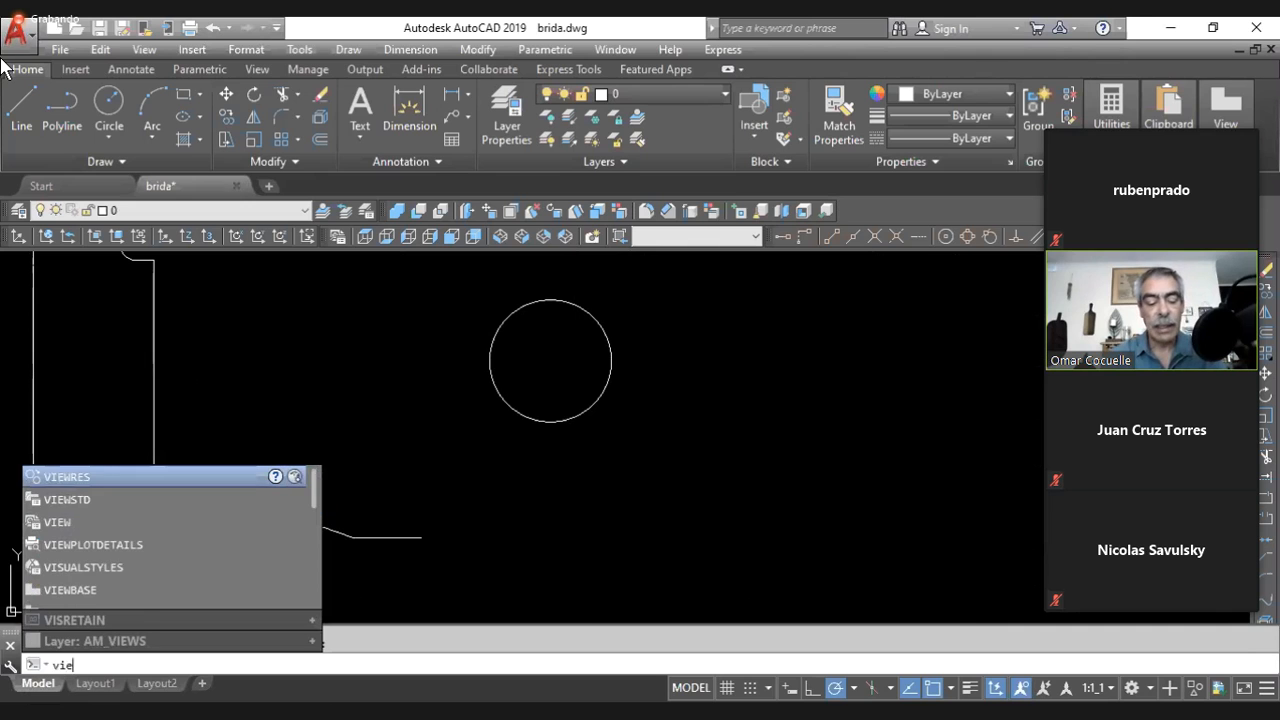
type("wREa")
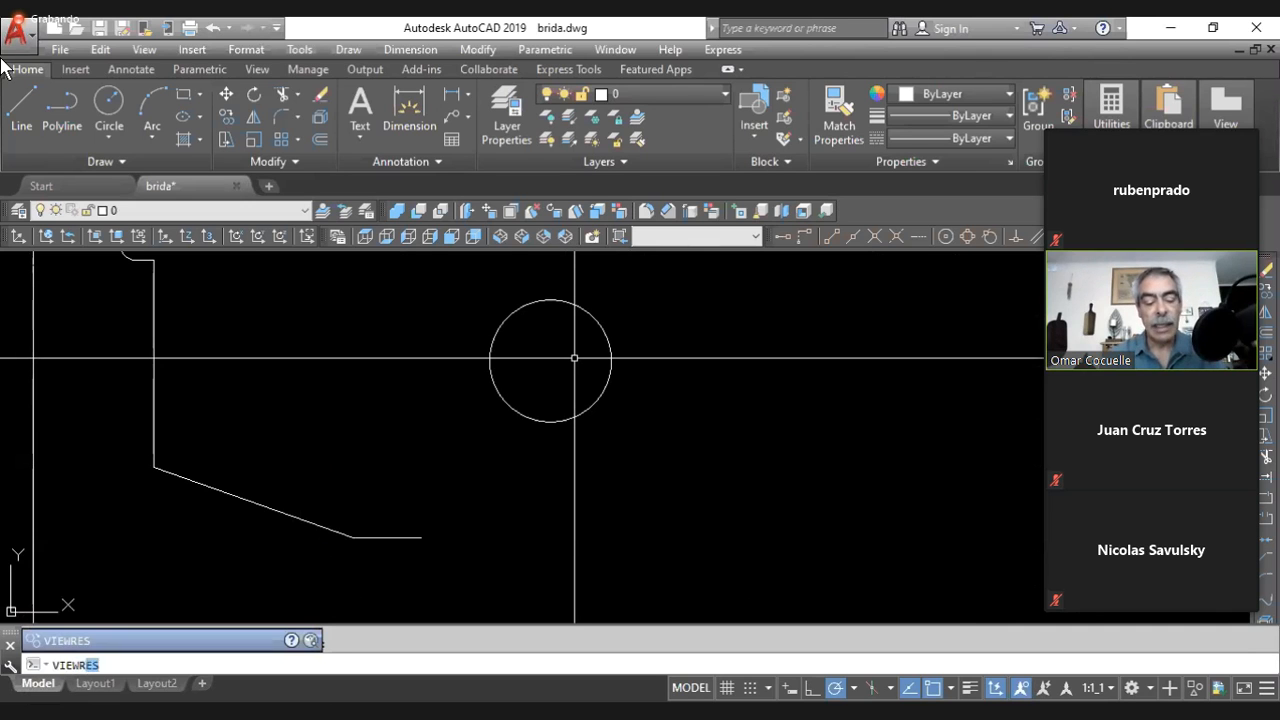
key("BackSpace")
type("S")
key("Return")
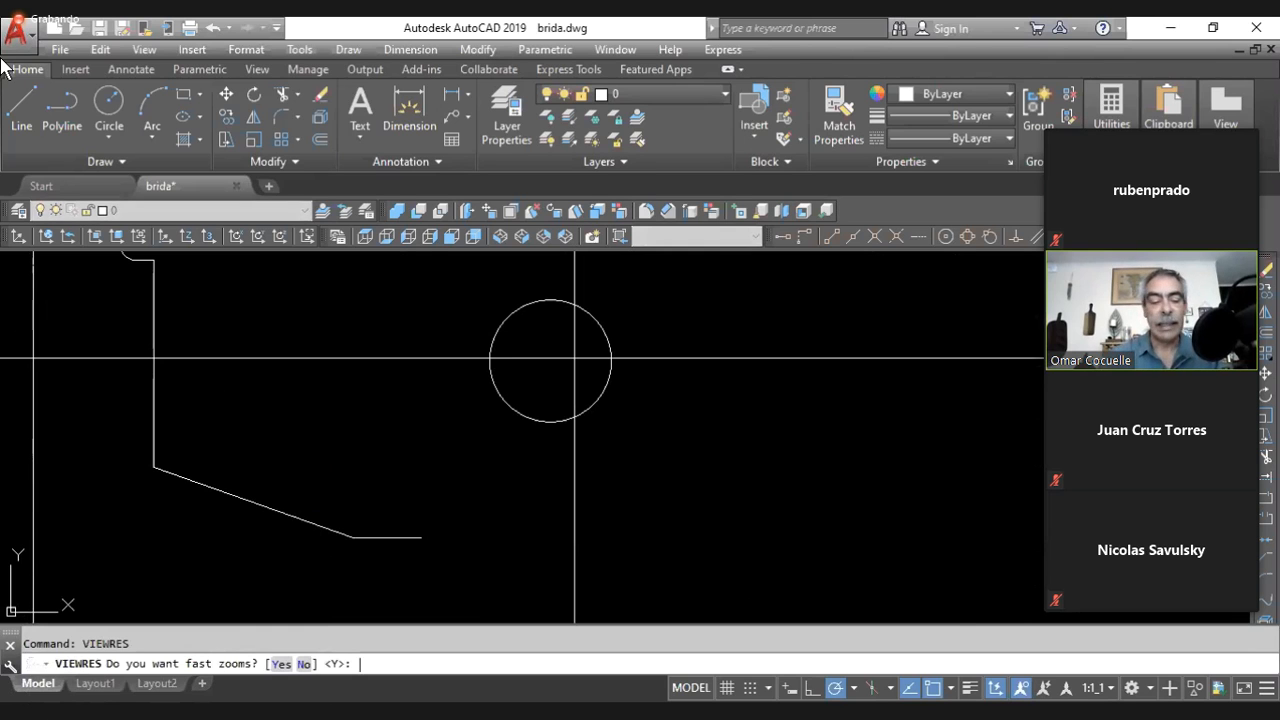
type("n")
key("Return")
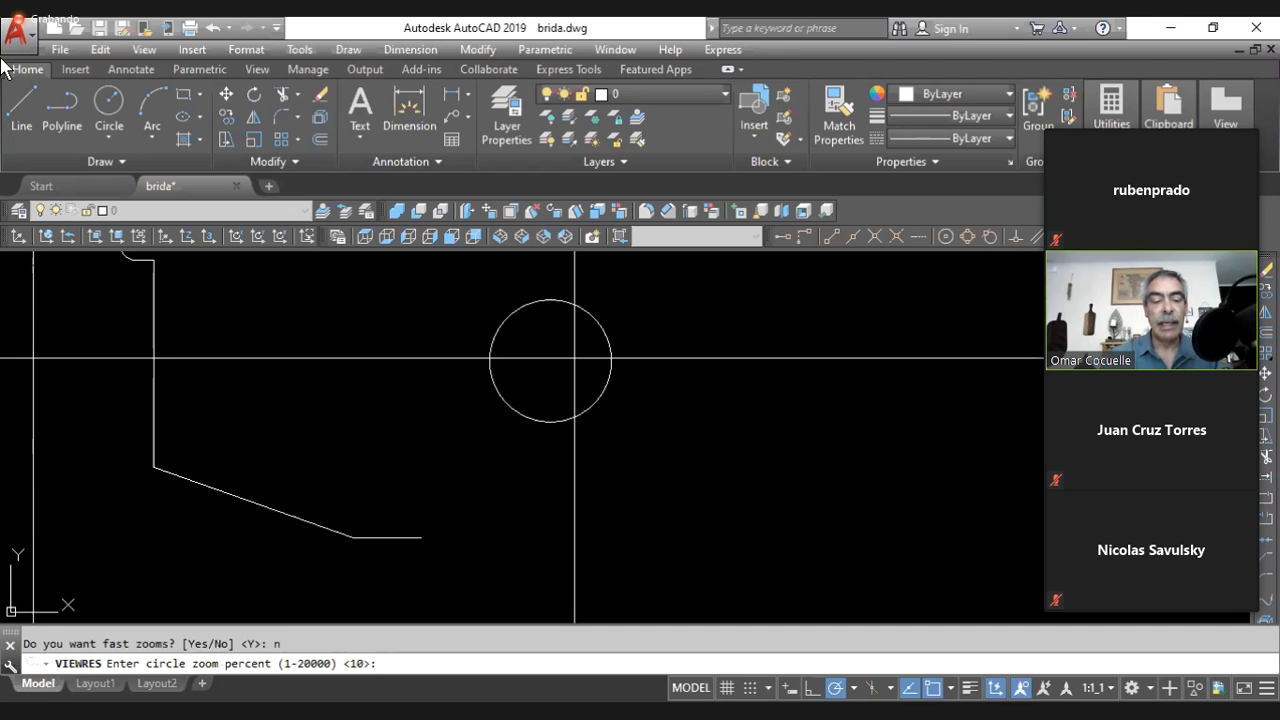
key("Return")
scroll(469, 298, "up", 3)
scroll(469, 298, "down", 3)
scroll(556, 441, "down", 10)
type("z")
key("Return")
type("w")
key("Return")
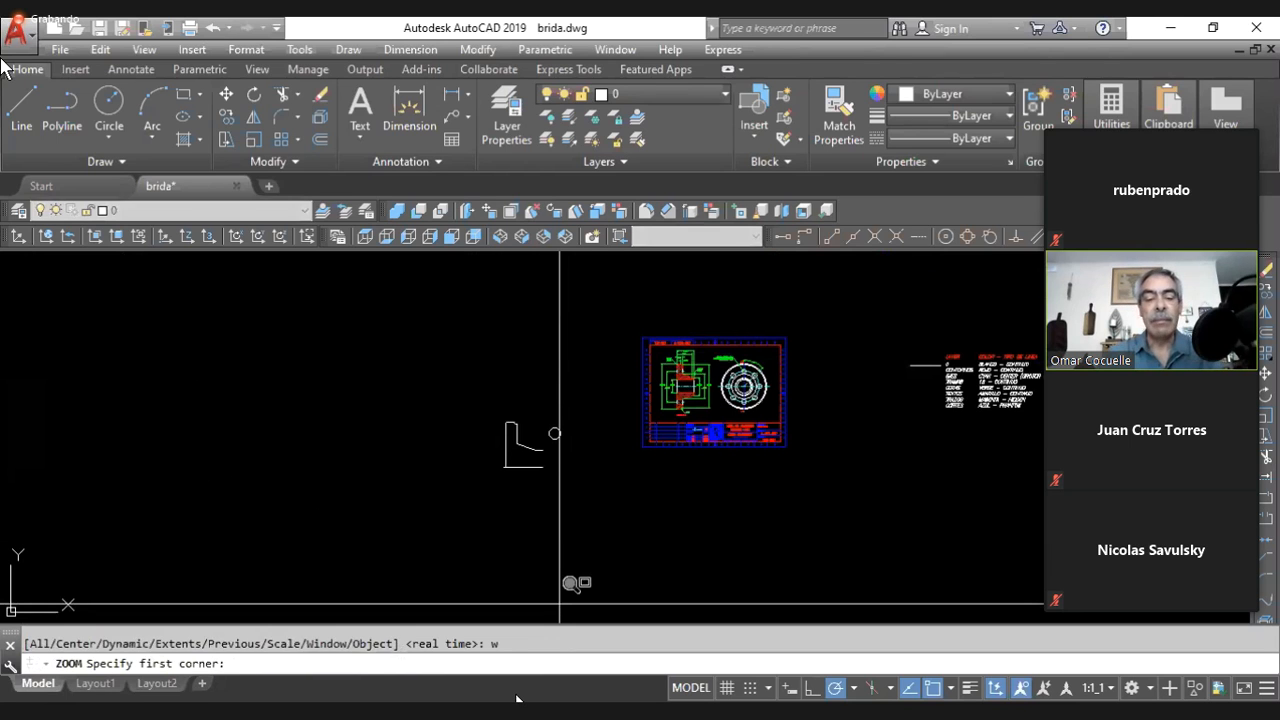
key("Escape")
key("Escape")
- Zoom to the drawing extents to regenerate the model and view all the geometry
type("z")
key("Return")
type("e")
key("Return")
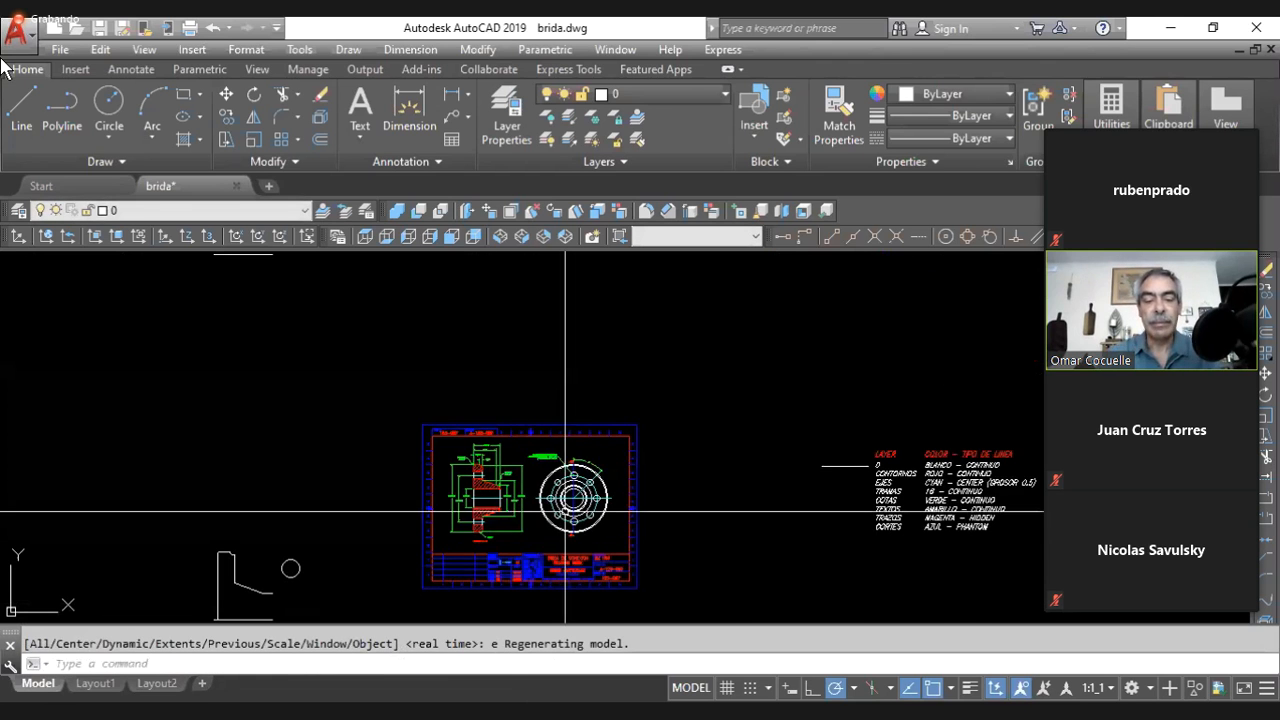
scroll(550, 410, "up", 10)
scroll(544, 411, "down", 10)
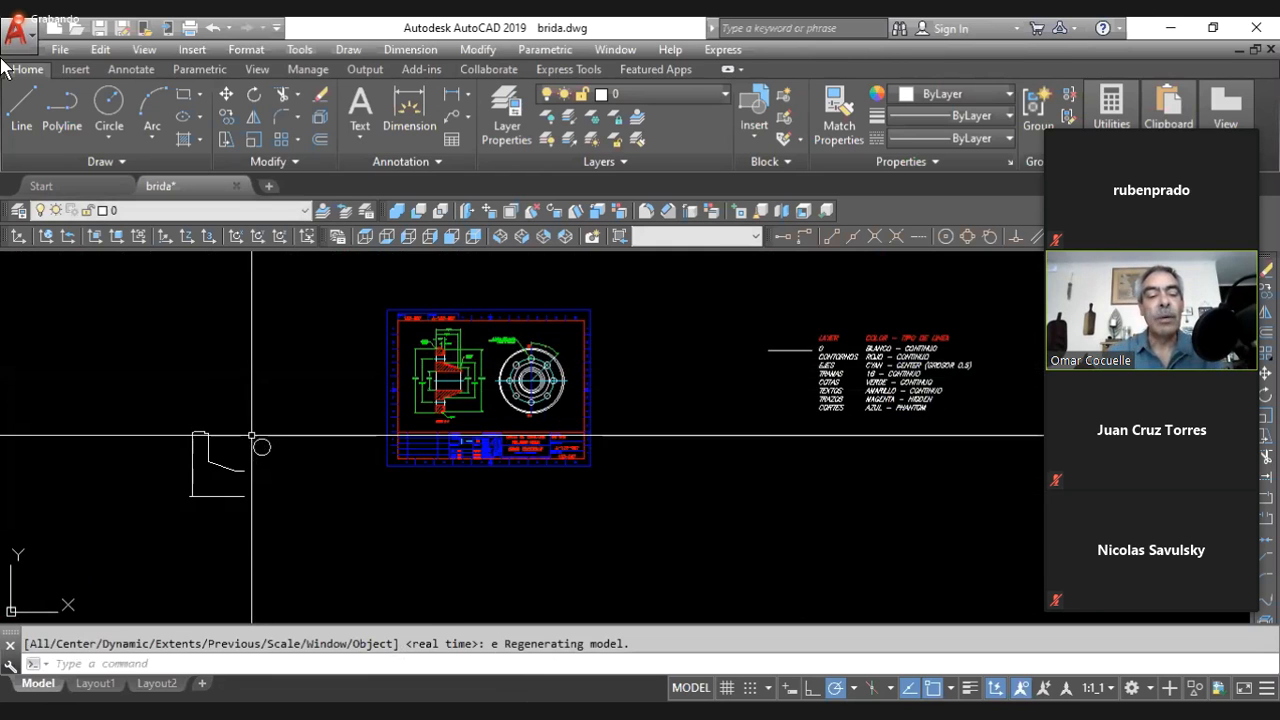
- Examine the upper edge of the circle at increasing and decreasing magnifications for straight display segments
scroll(255, 450, "up", 10)
middle_click_drag(334, 491, 382, 368)
scroll(382, 368, "up", 4)
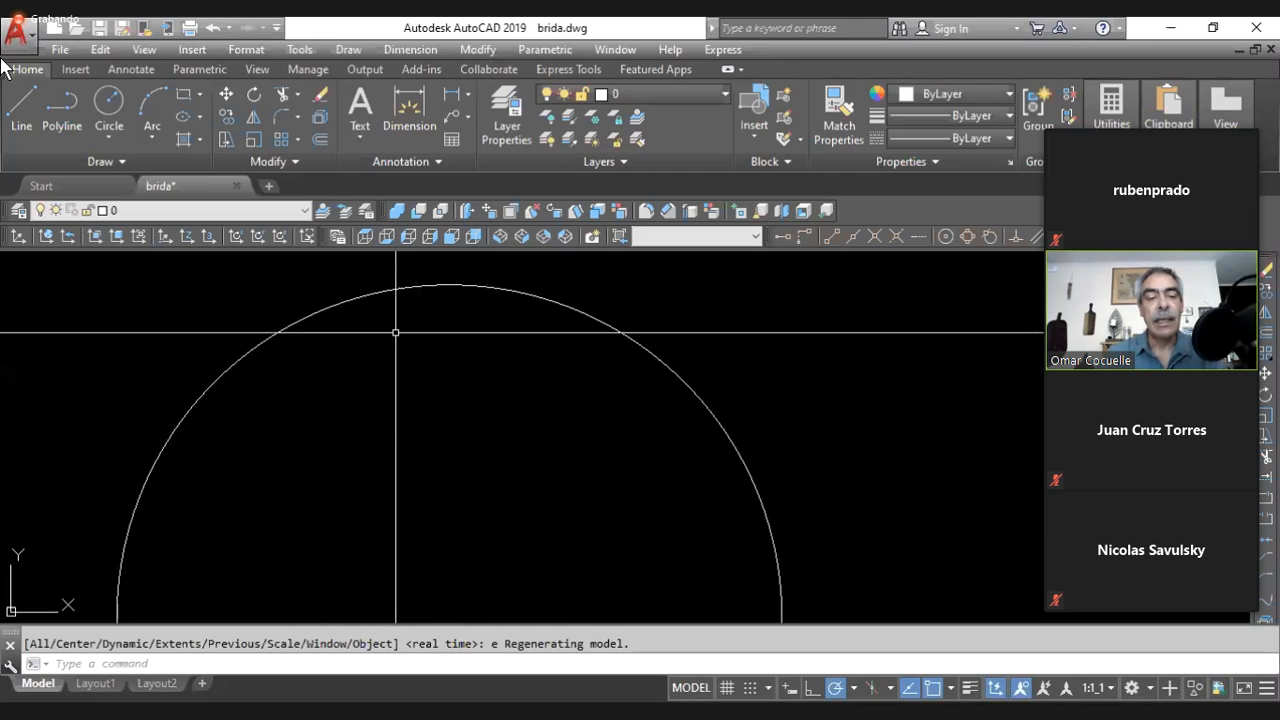
scroll(391, 263, "up", 5)
scroll(514, 343, "up", 5)
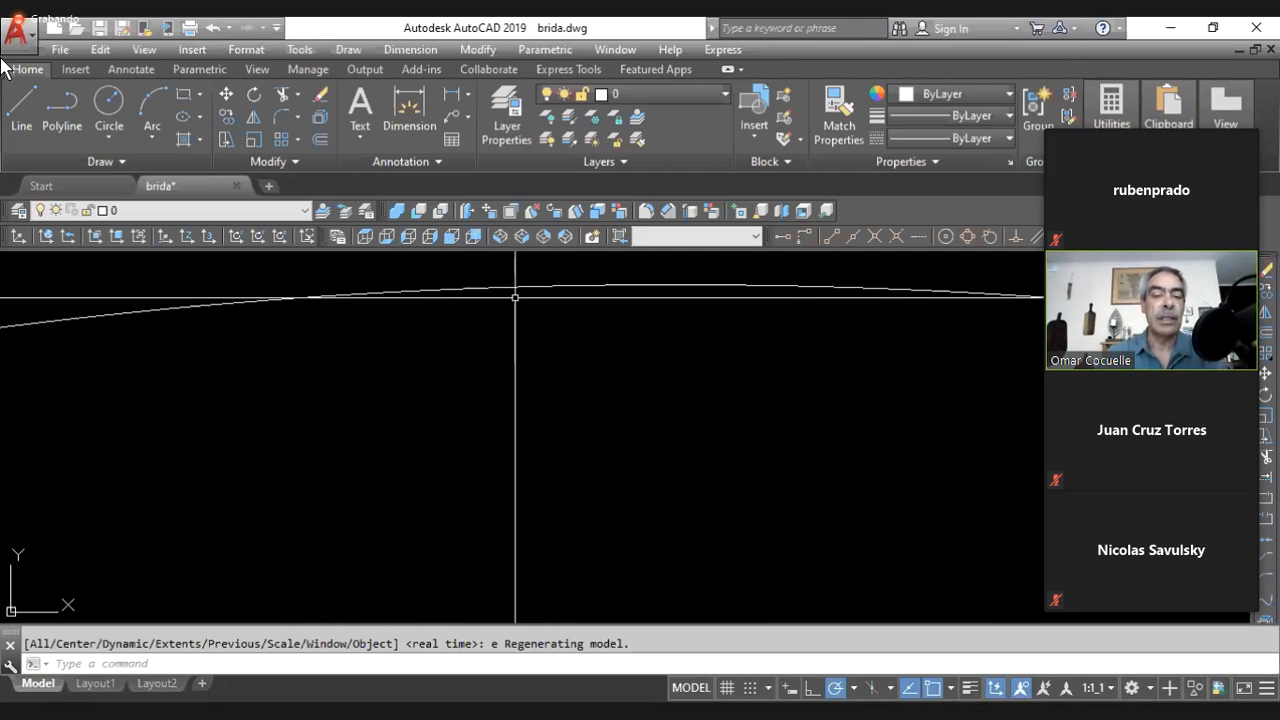
middle_click_drag(499, 281, 505, 456)
scroll(508, 400, "up", 5)
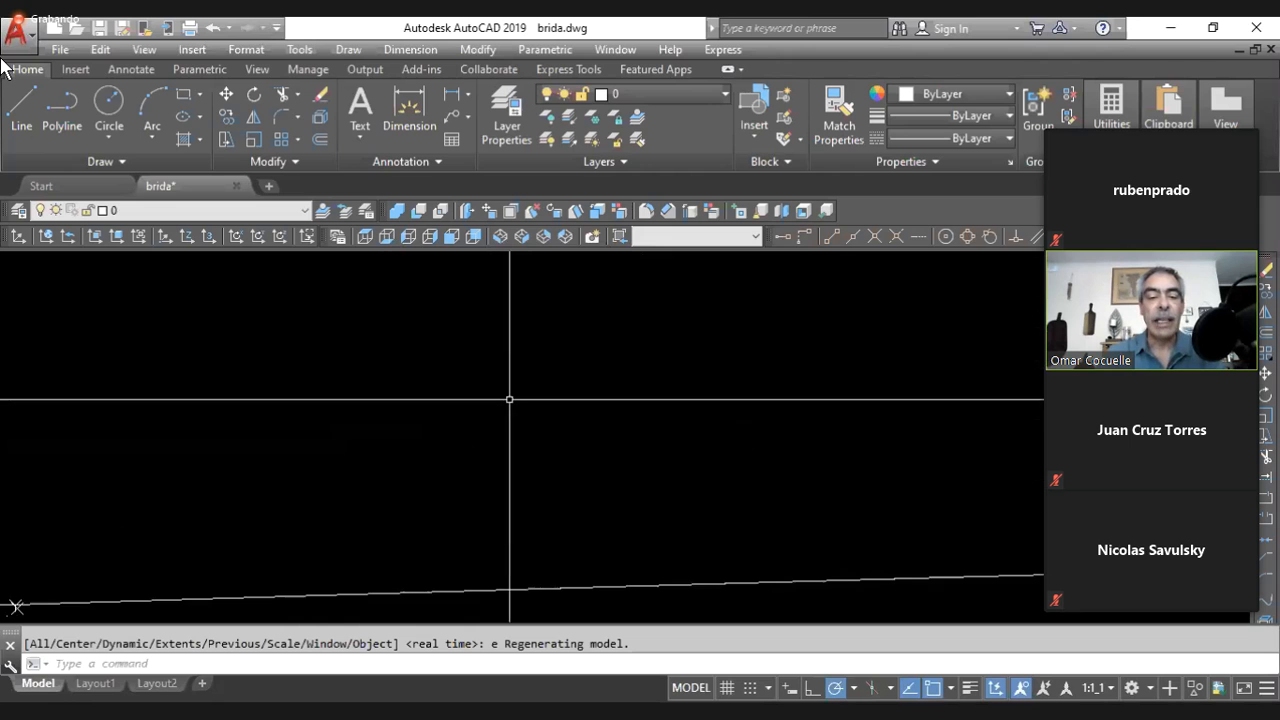
middle_click_drag(609, 558, 511, 403)
scroll(523, 440, "up", 7)
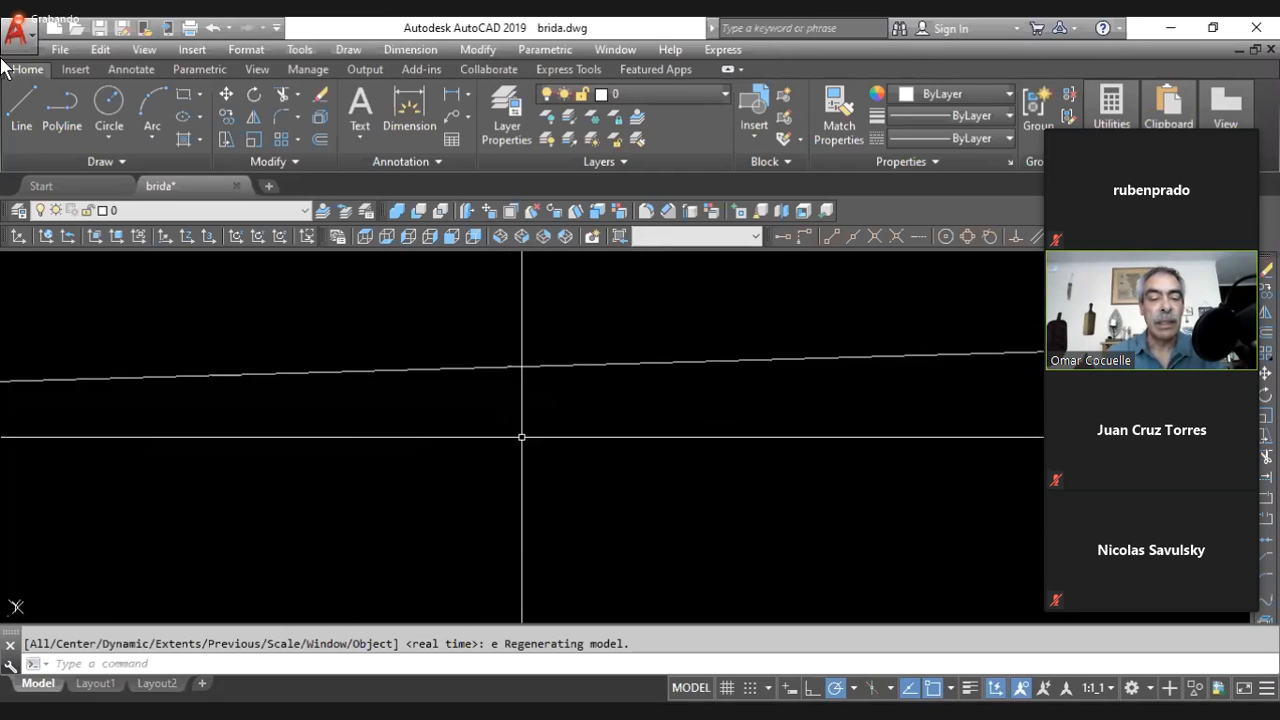
scroll(518, 409, "down", 5)
scroll(522, 410, "down", 6)
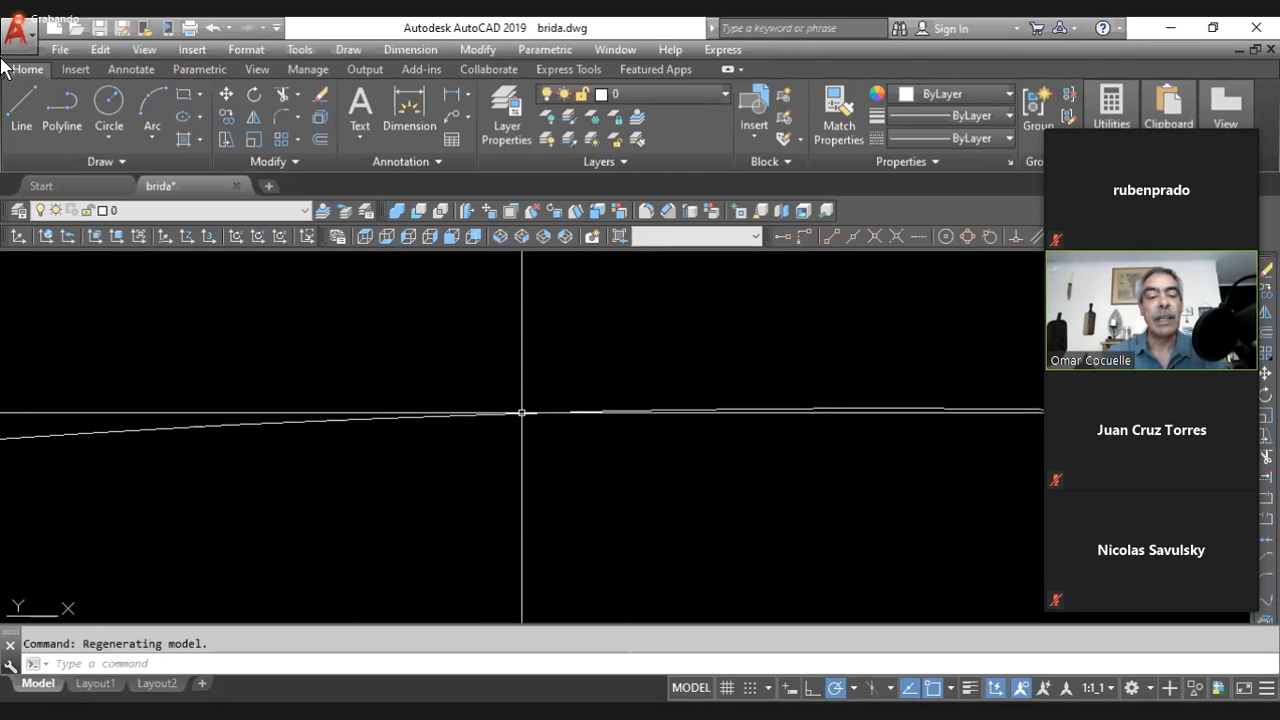
scroll(526, 433, "up", 5)
scroll(506, 364, "up", 2)
scroll(506, 364, "down", 6)
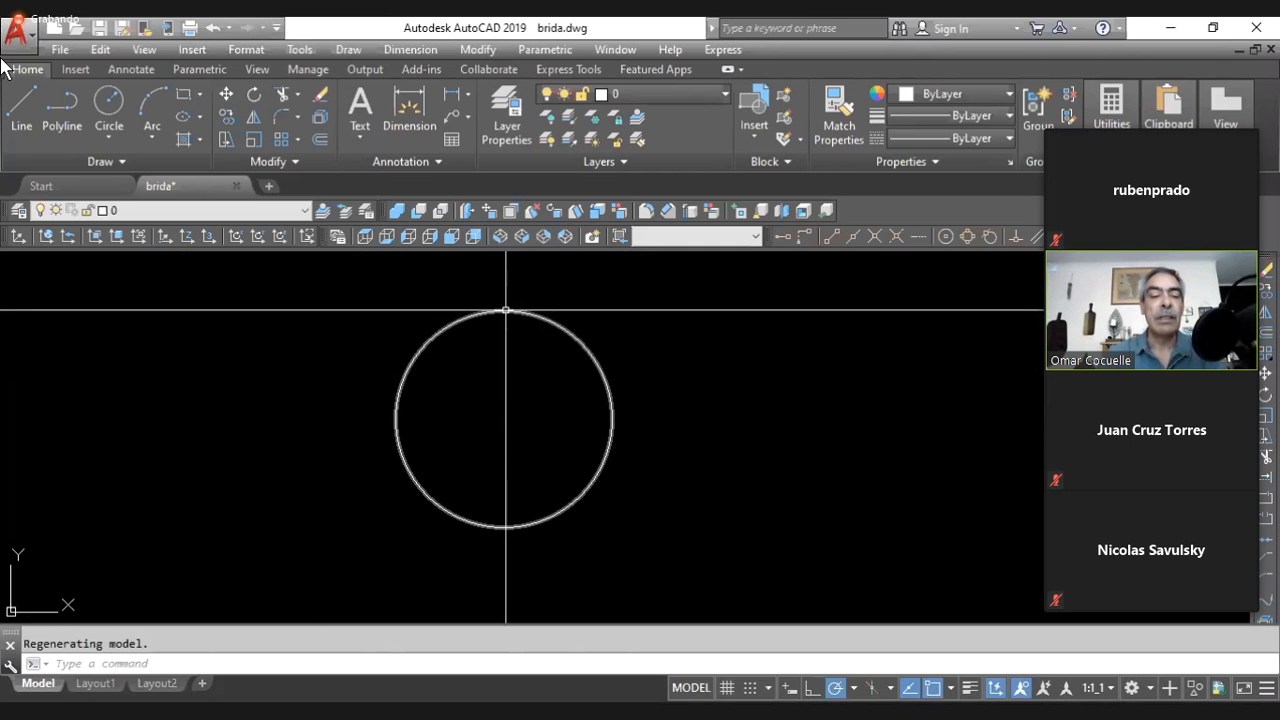
mouse_move(506, 311)
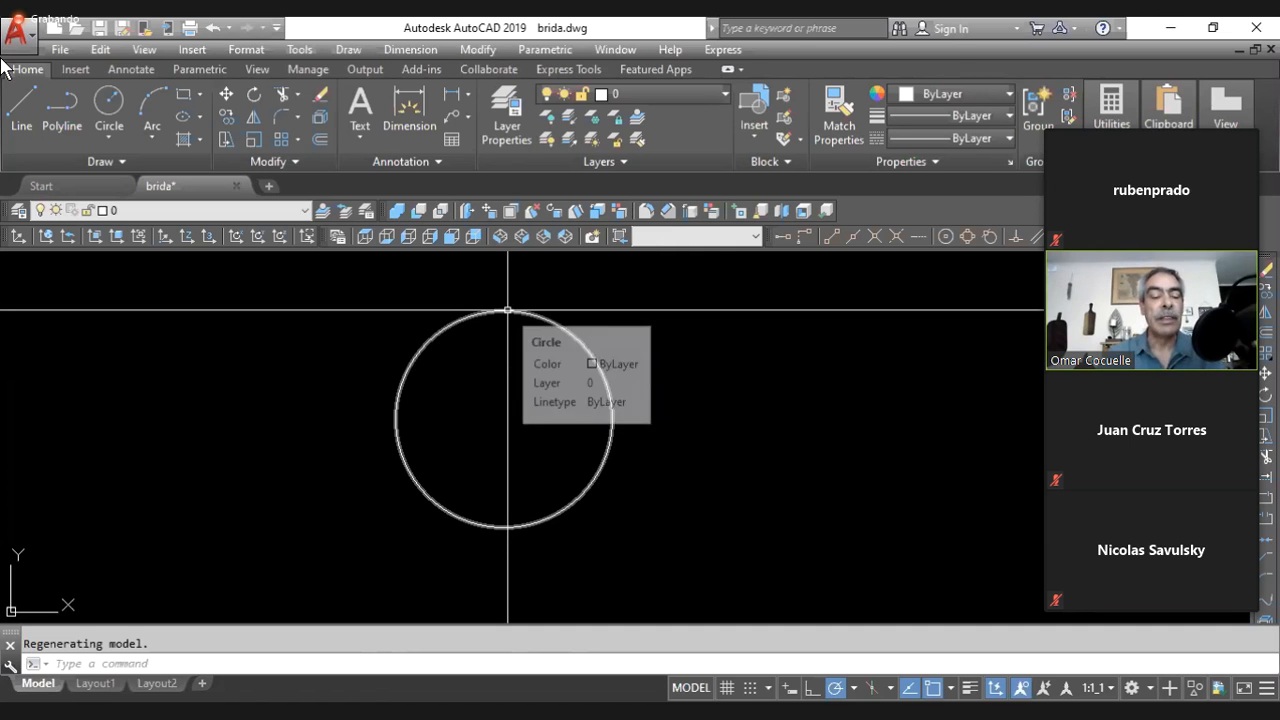
scroll(506, 311, "up", 4)
scroll(531, 308, "down", 8)
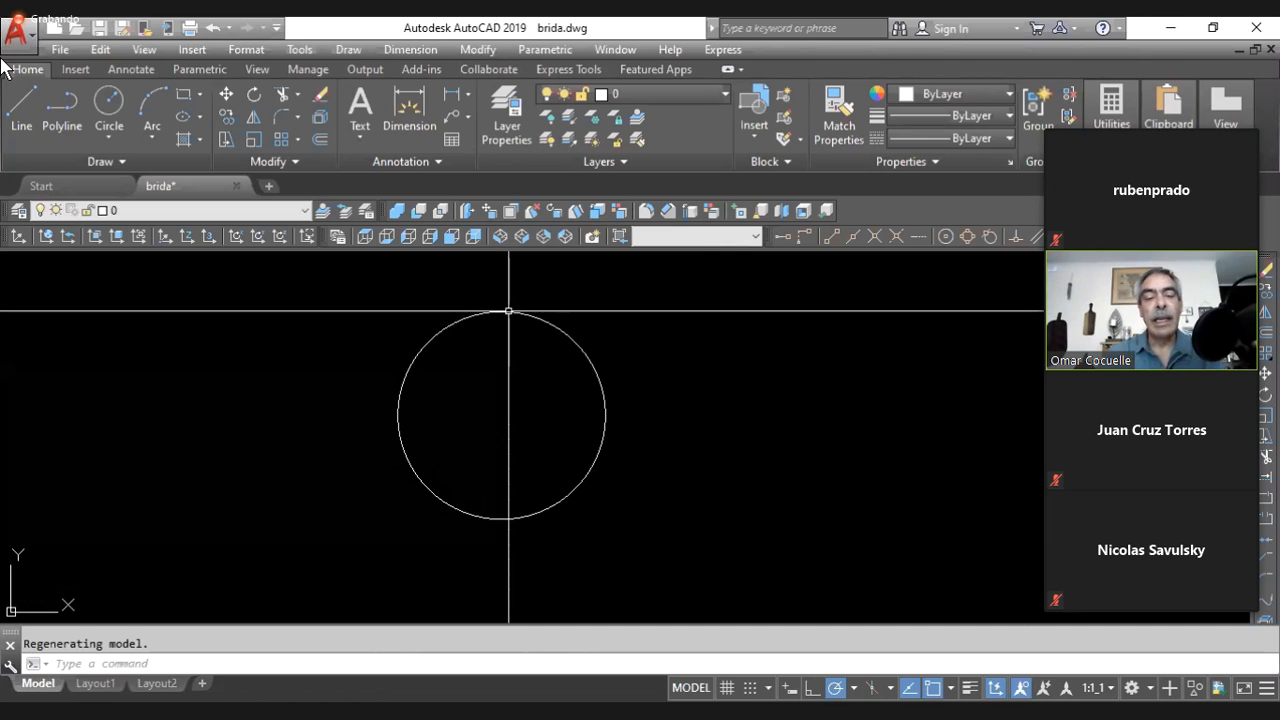
- Draw a line from a free point beside the circle to its upper edge using the Tangent object snap
scroll(531, 308, "up", 8)
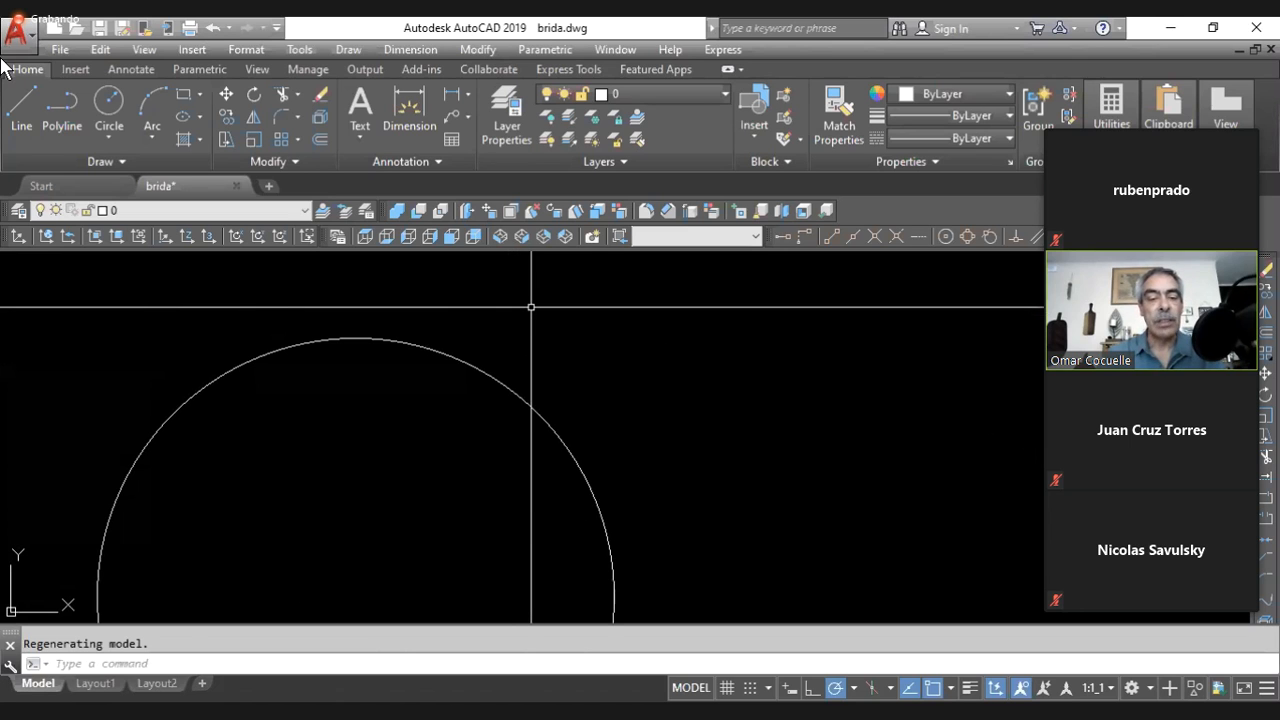
type("l")
key("Return")
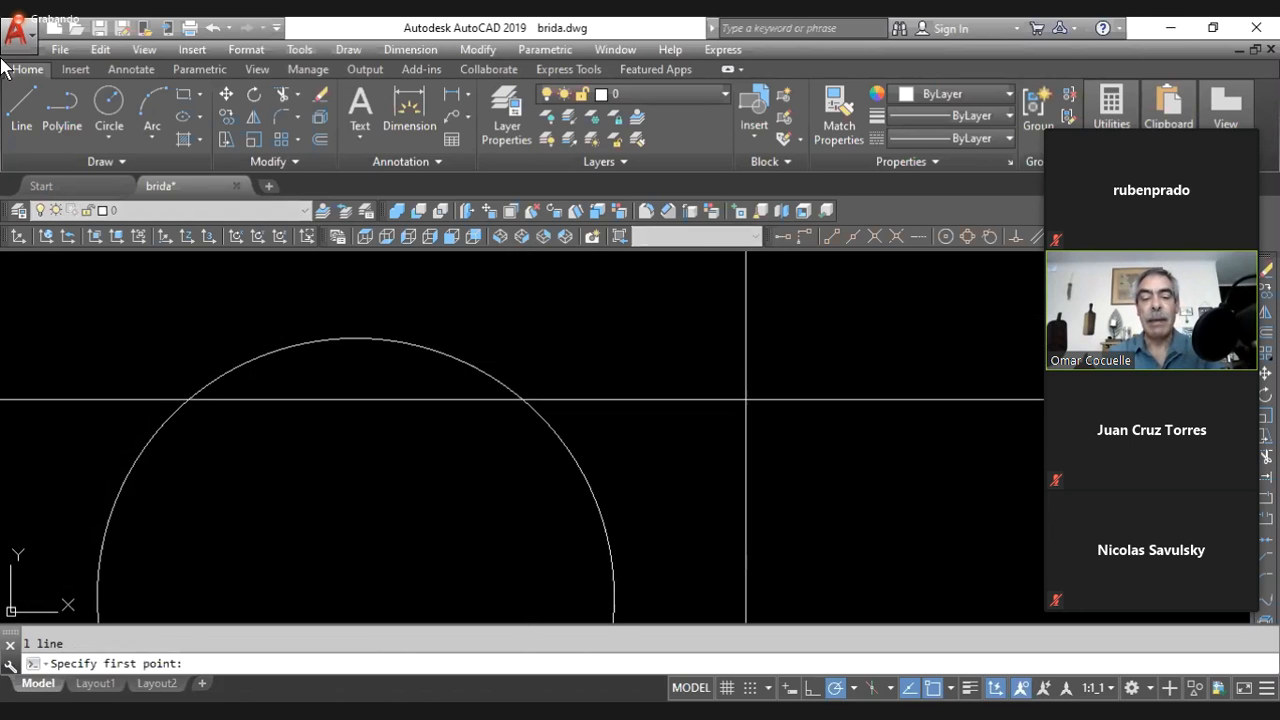
left_click(863, 510)
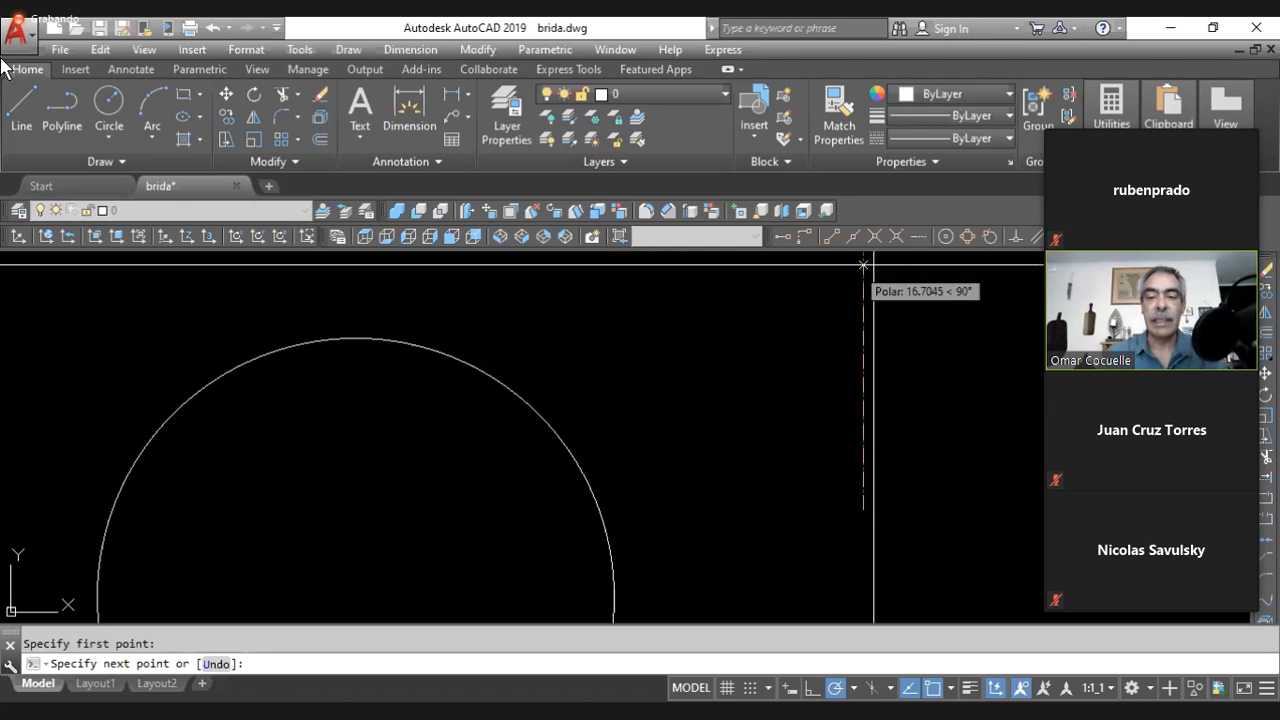
left_click(989, 237)
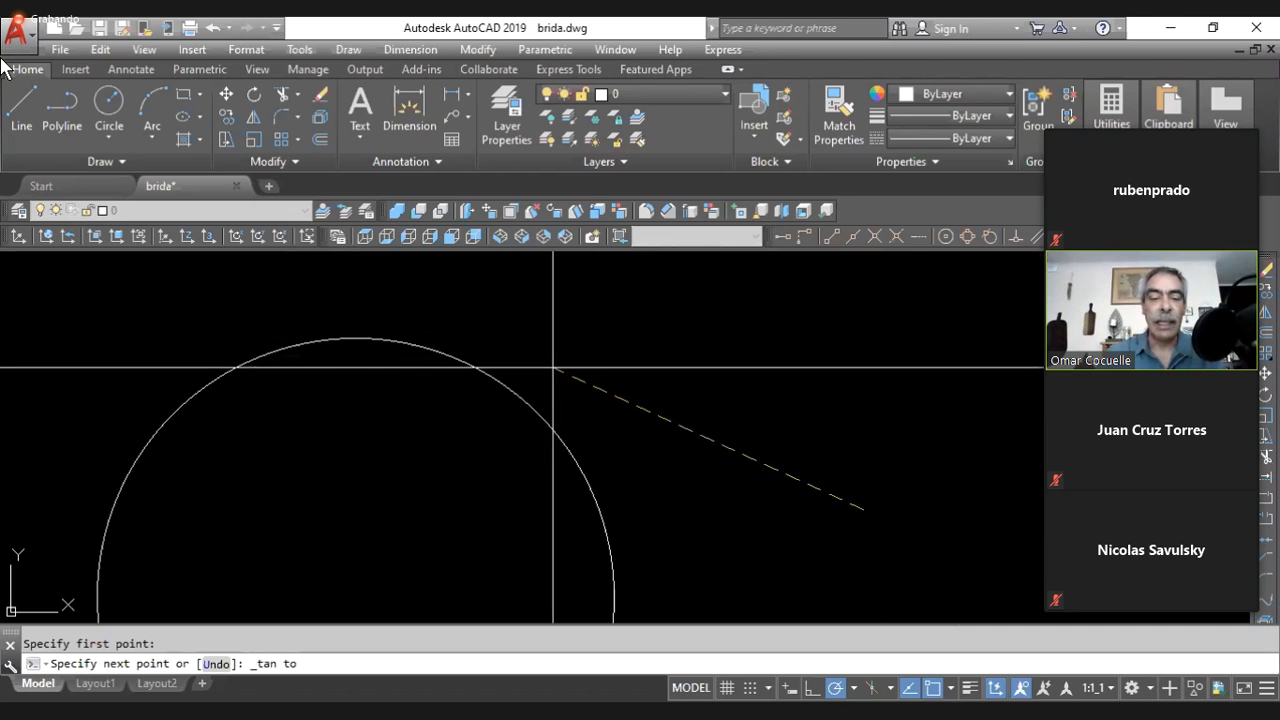
left_click(511, 385)
key("Return")
key("Escape")
- Move the tangent line to layer 3 so it is distinguishable from the circle, and clear the selection
scroll(435, 354, "up", 5)
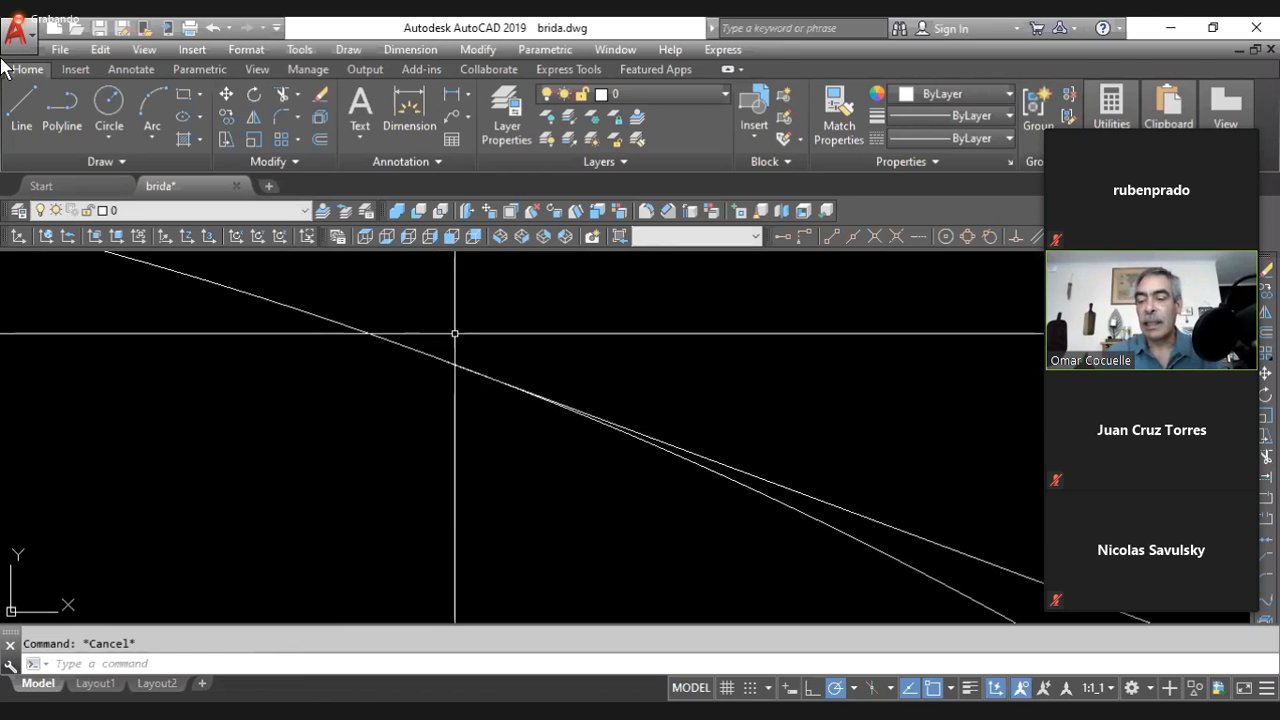
scroll(463, 366, "up", 4)
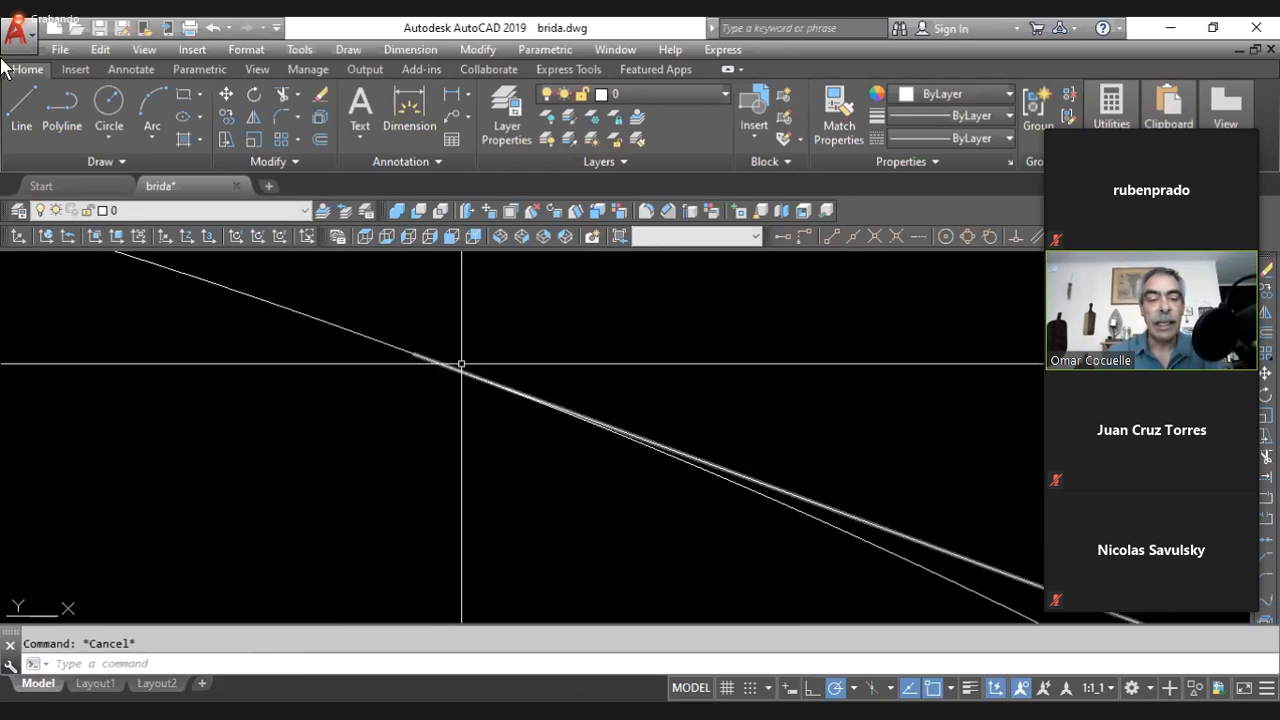
scroll(308, 322, "up", 2)
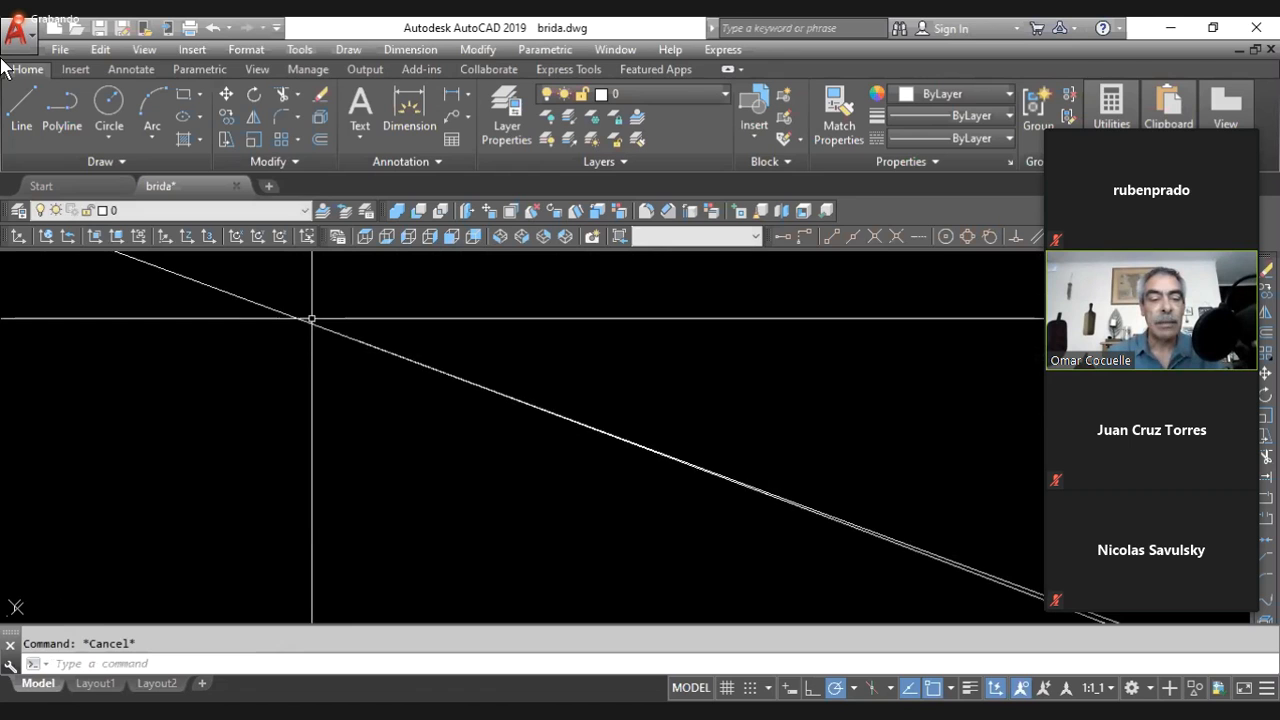
scroll(423, 370, "down", 4)
left_click(734, 485)
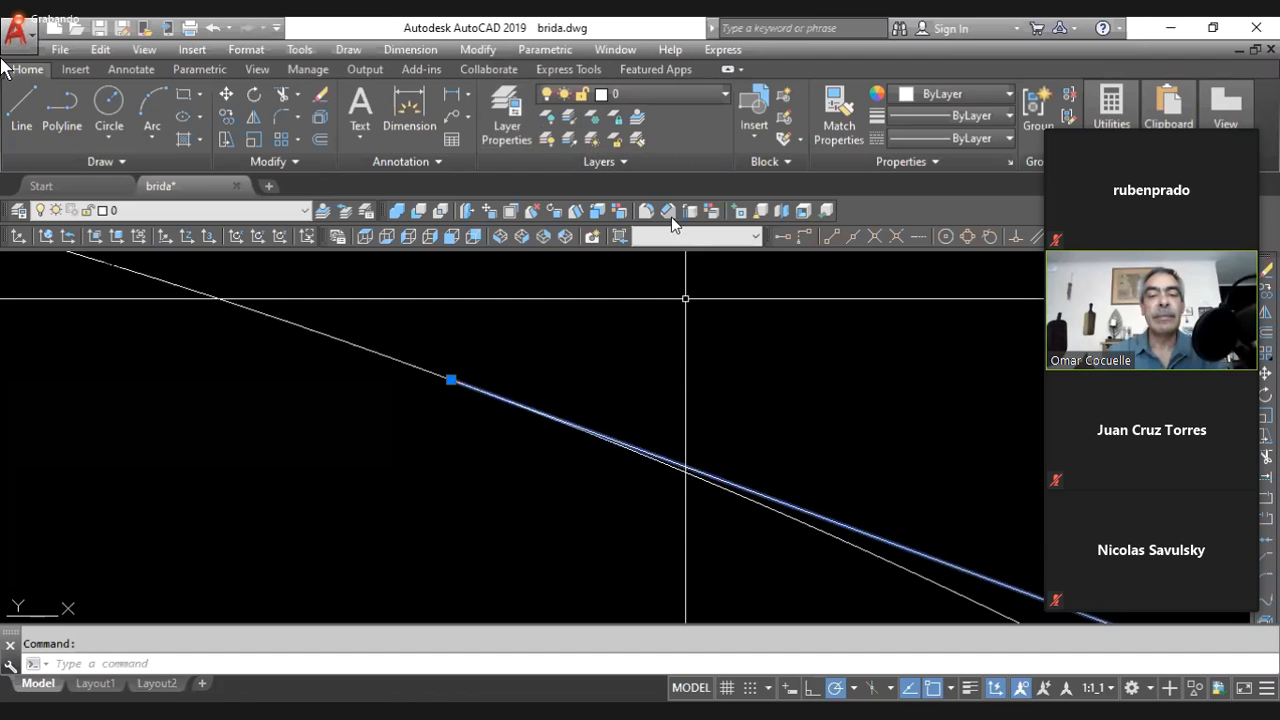
left_click(745, 236)
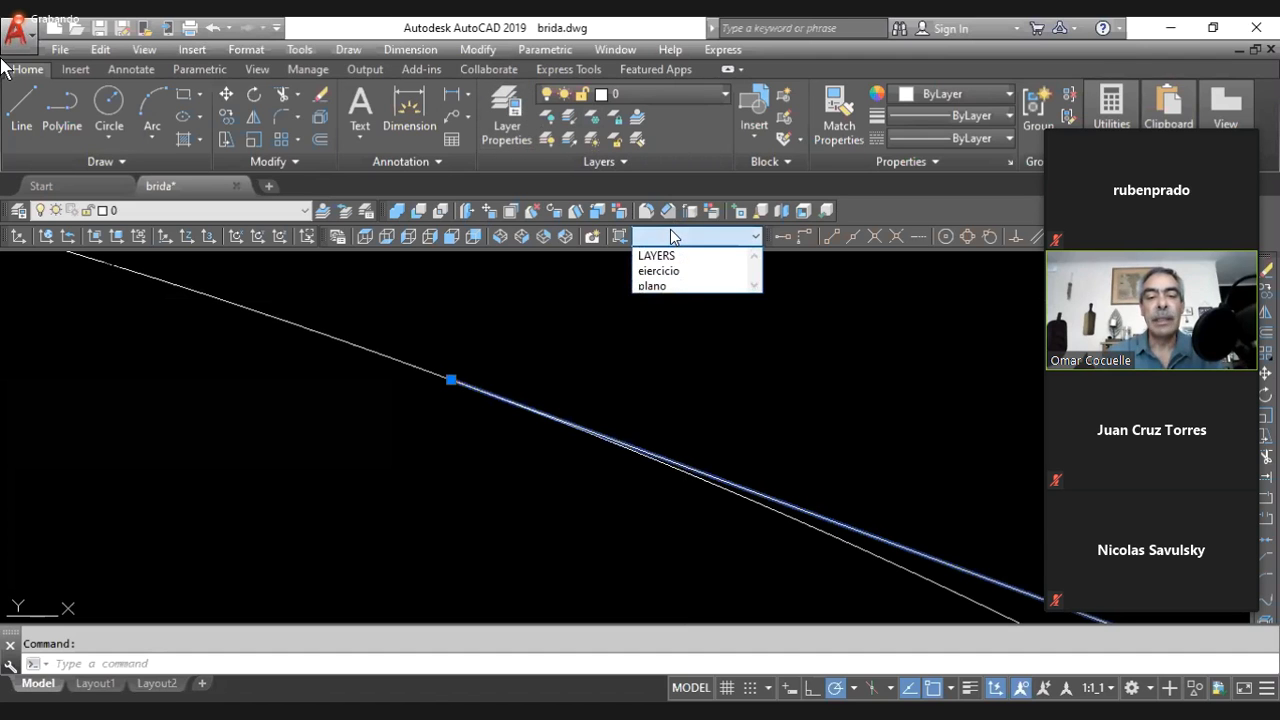
left_click(220, 210)
left_click(173, 276)
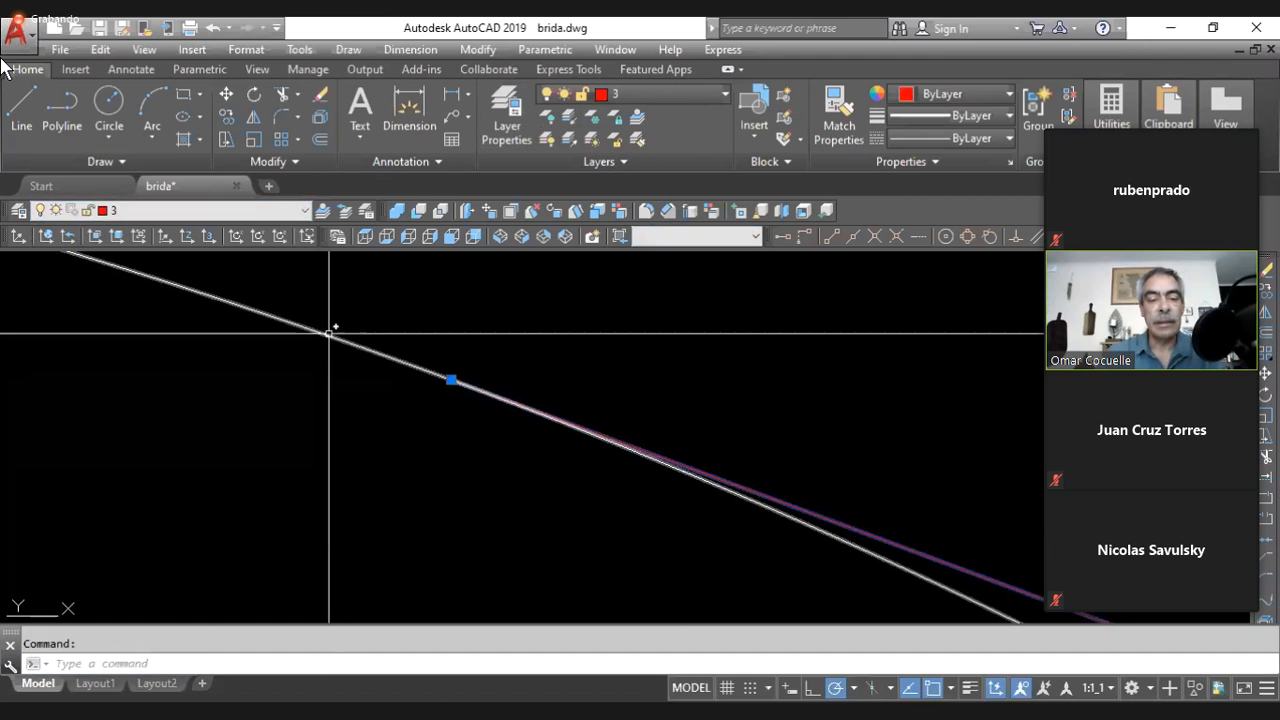
key("Escape")
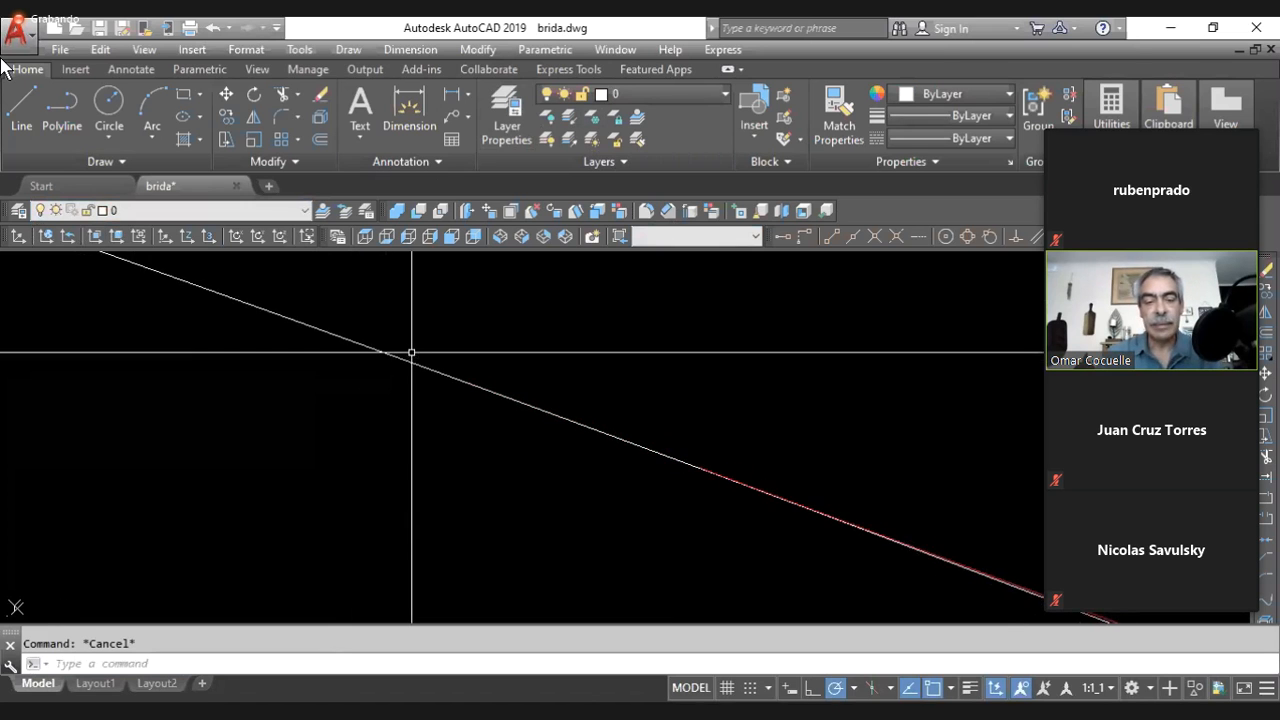
- Examine the end of the tangent line against the circle's outline at high magnification
mouse_move(814, 494)
middle_mouse_down()
mouse_move(858, 469)
mouse_move(489, 363)
middle_mouse_up()
scroll(620, 449, "up", 5)
scroll(624, 518, "up", 4)
scroll(624, 518, "up", 3)
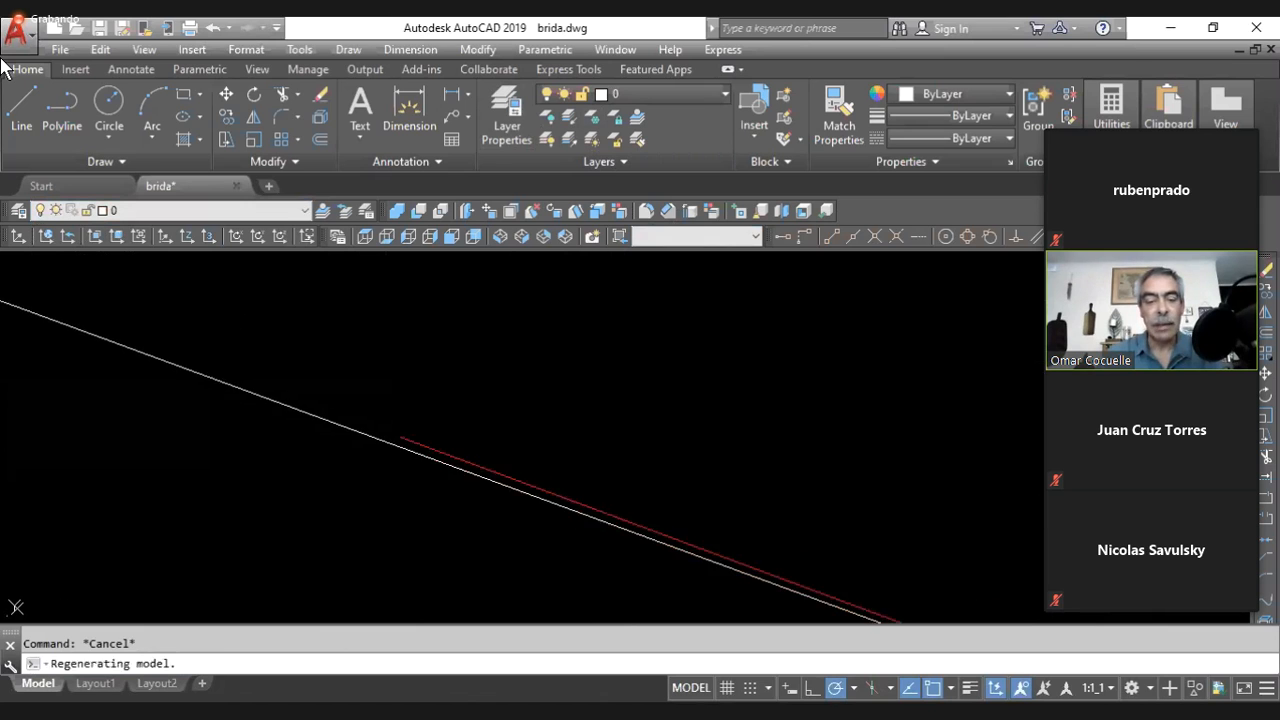
- Regenerate the model with the view magnified on the end of the tangent line
scroll(432, 471, "up", 2)
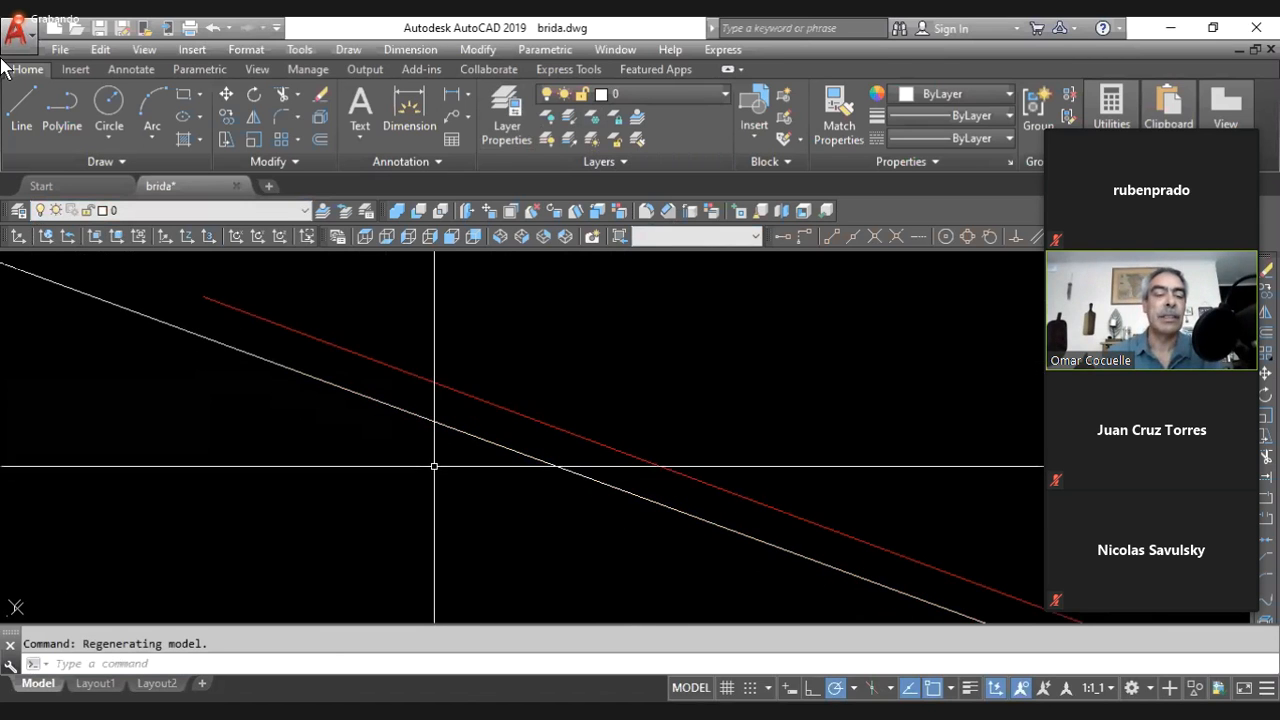
middle_click_drag(534, 357, 633, 408)
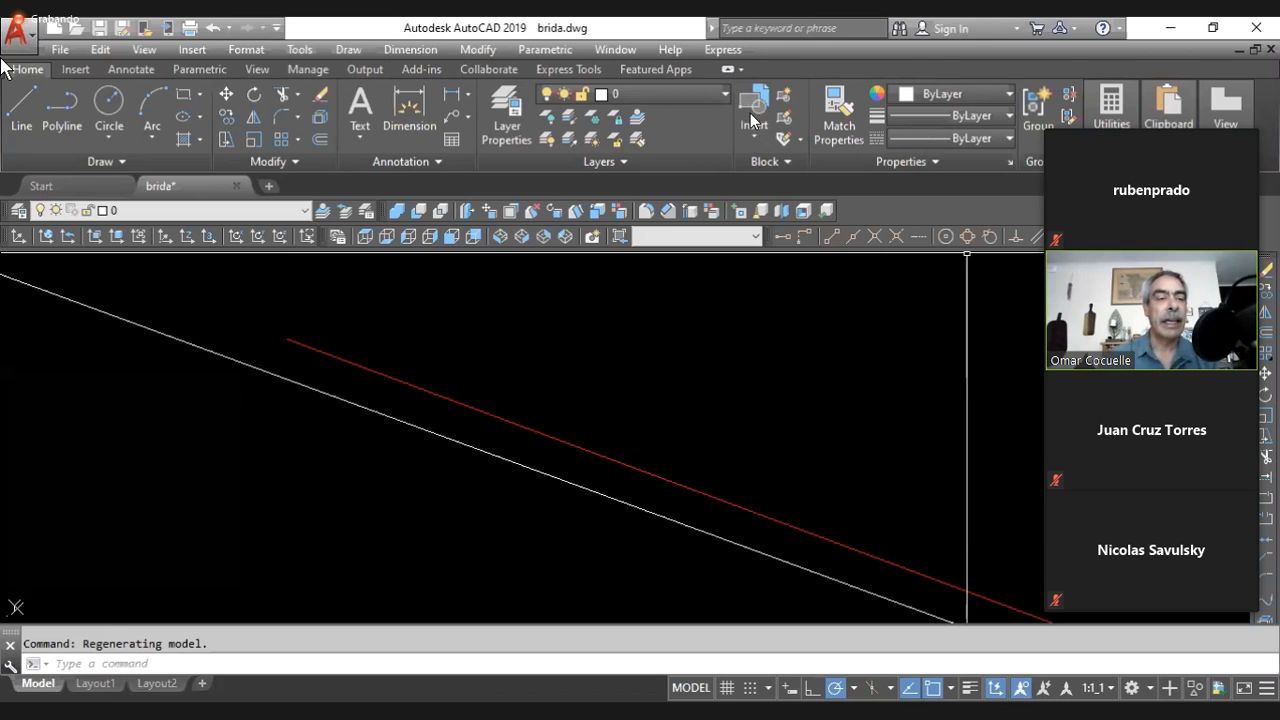
left_click(140, 50)
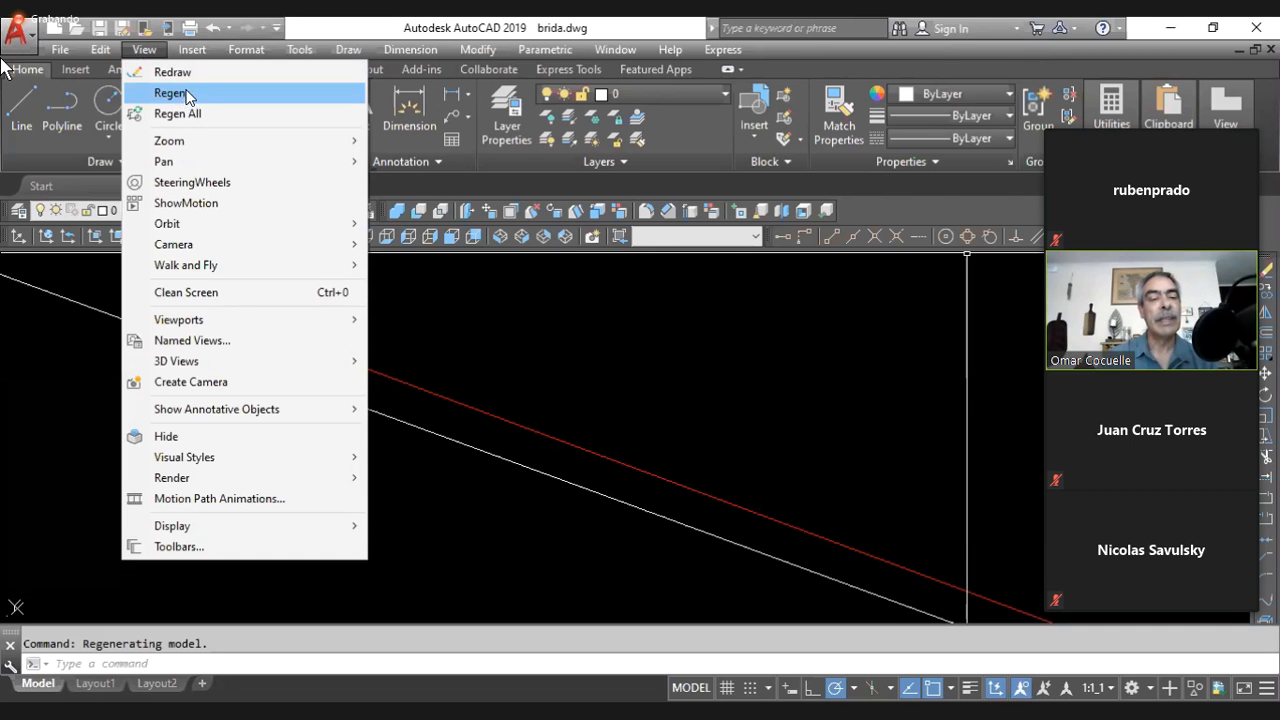
left_click(587, 280)
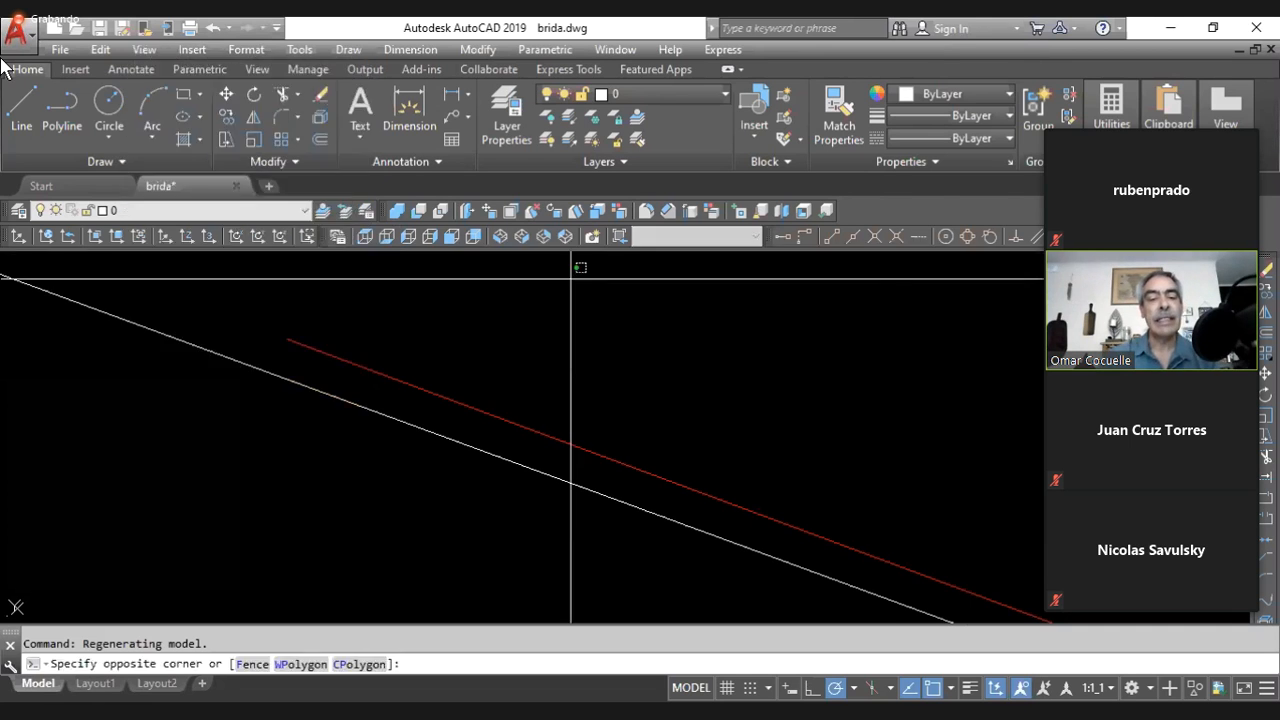
left_click(614, 280)
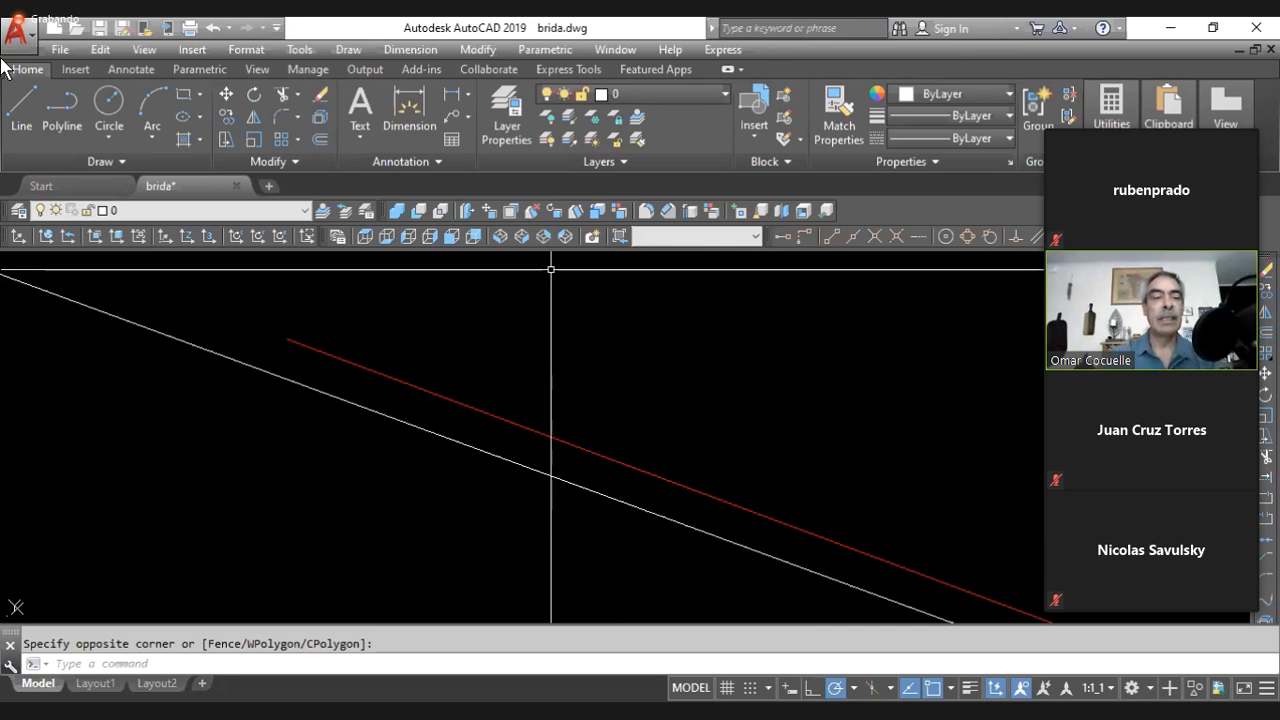
left_click(147, 49)
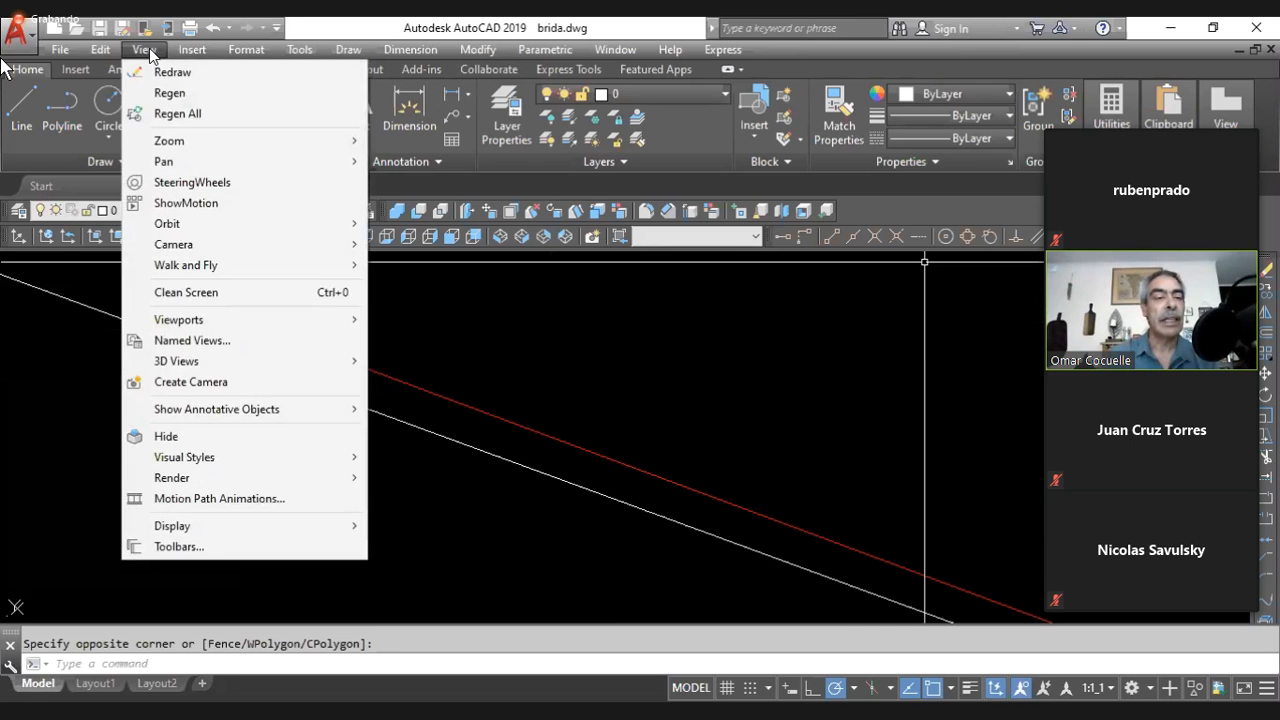
left_click(188, 93)
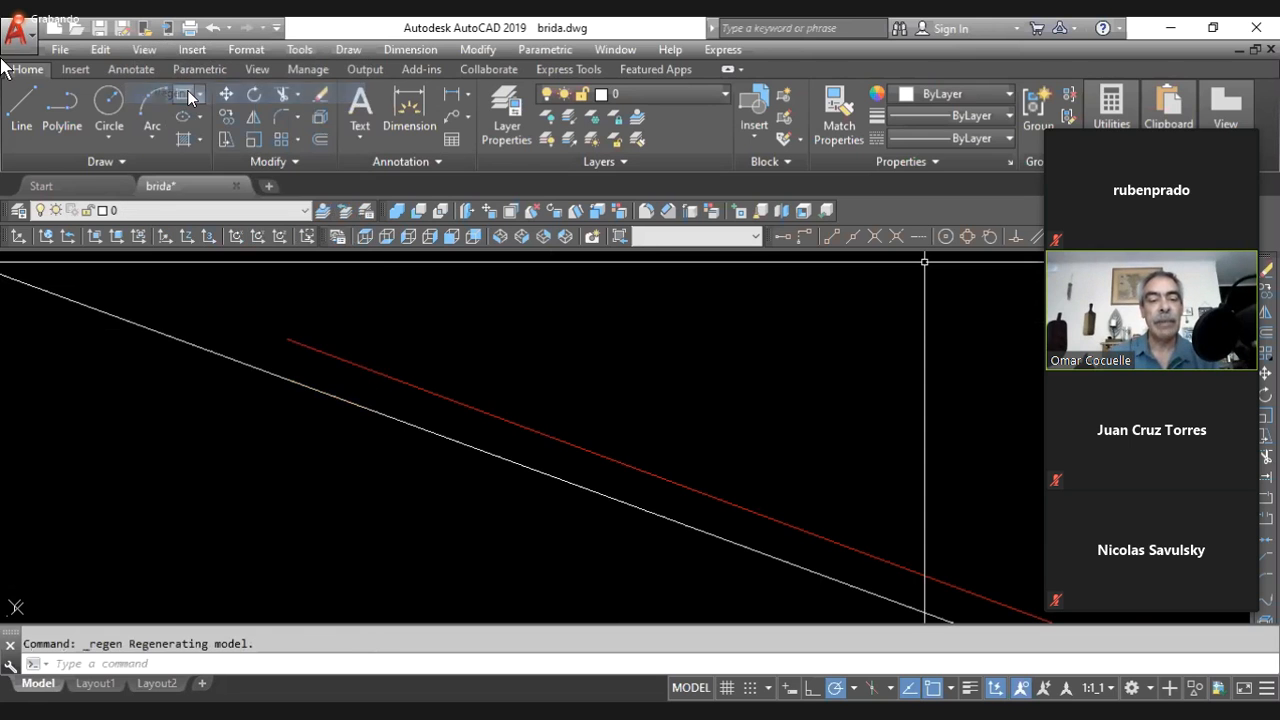
- Regenerate the model again at a different magnification of the tangent line's end
scroll(392, 335, "down", 5)
scroll(394, 329, "up", 4)
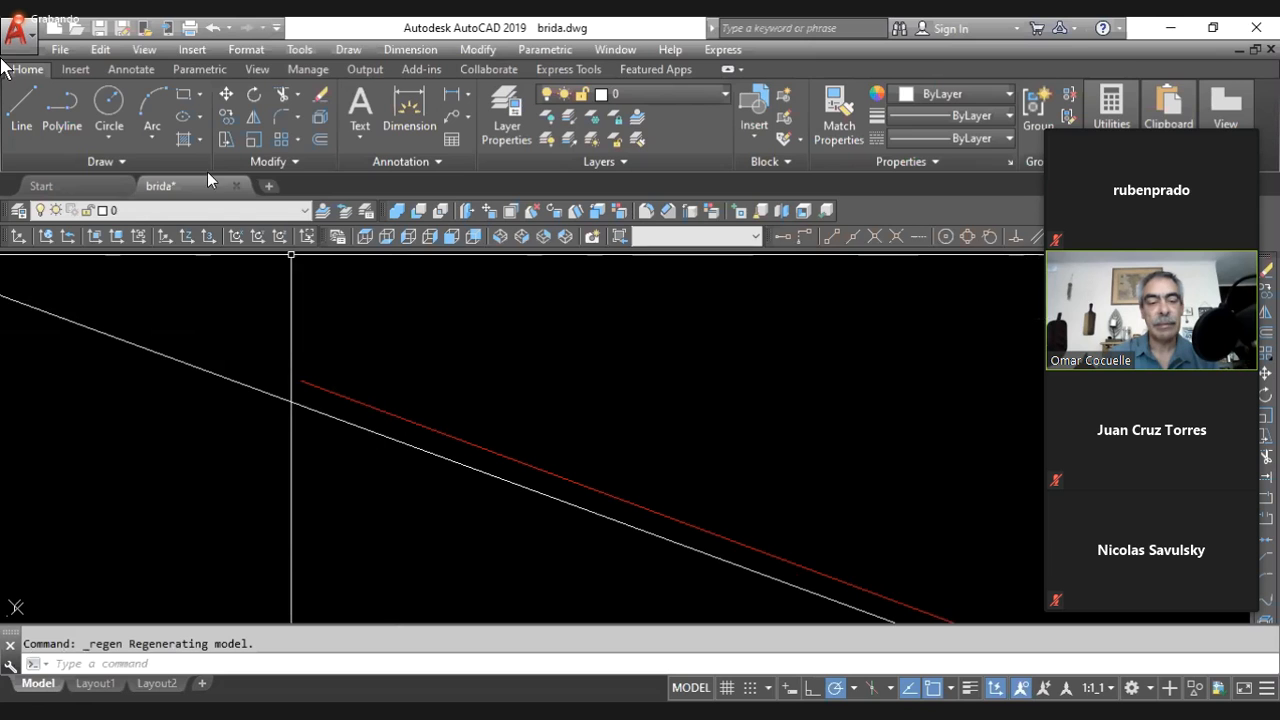
left_click(144, 49)
left_click(170, 93)
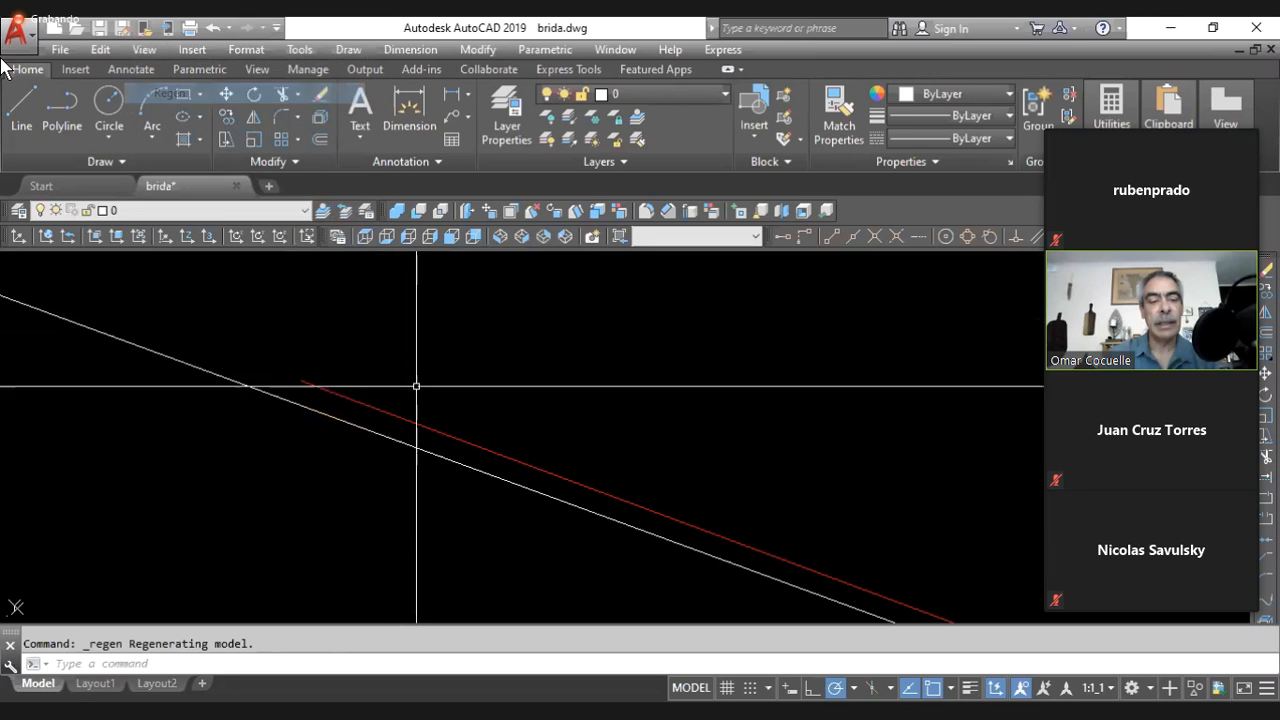
- Run VIEWRES, keep fast zooms enabled and set the circle zoom percent to 1000
type("VIEW")
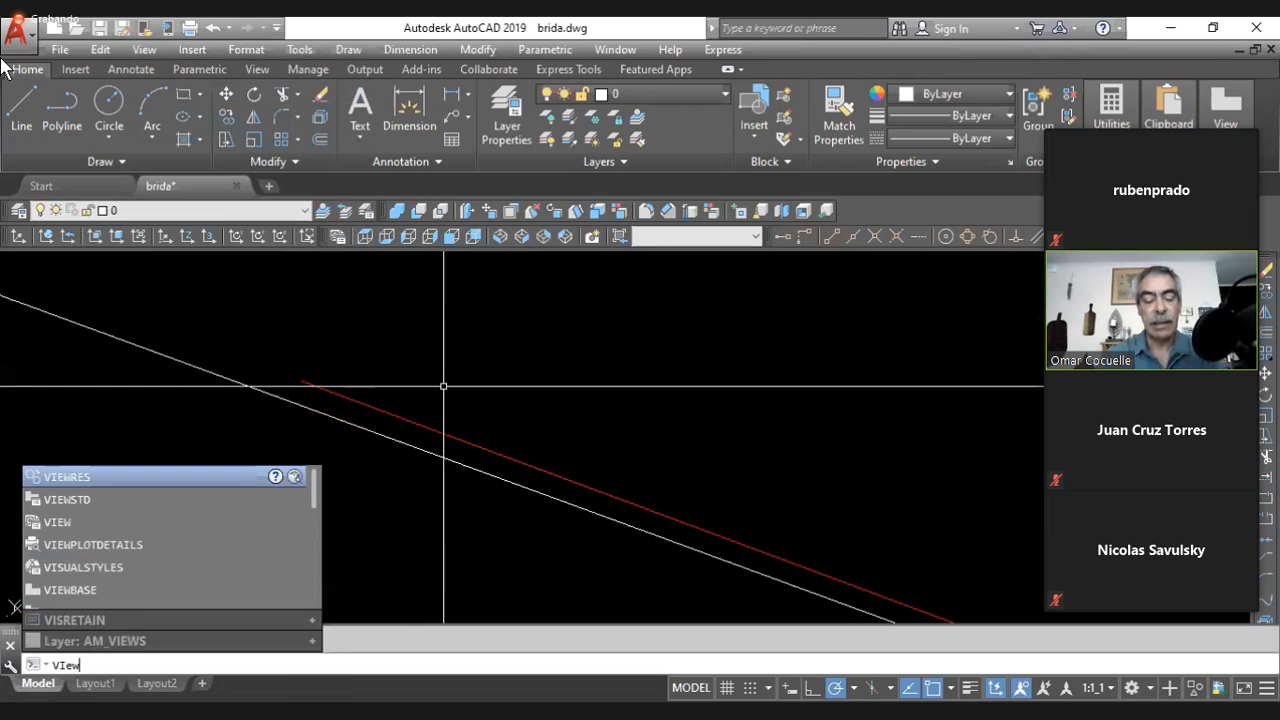
type("RES")
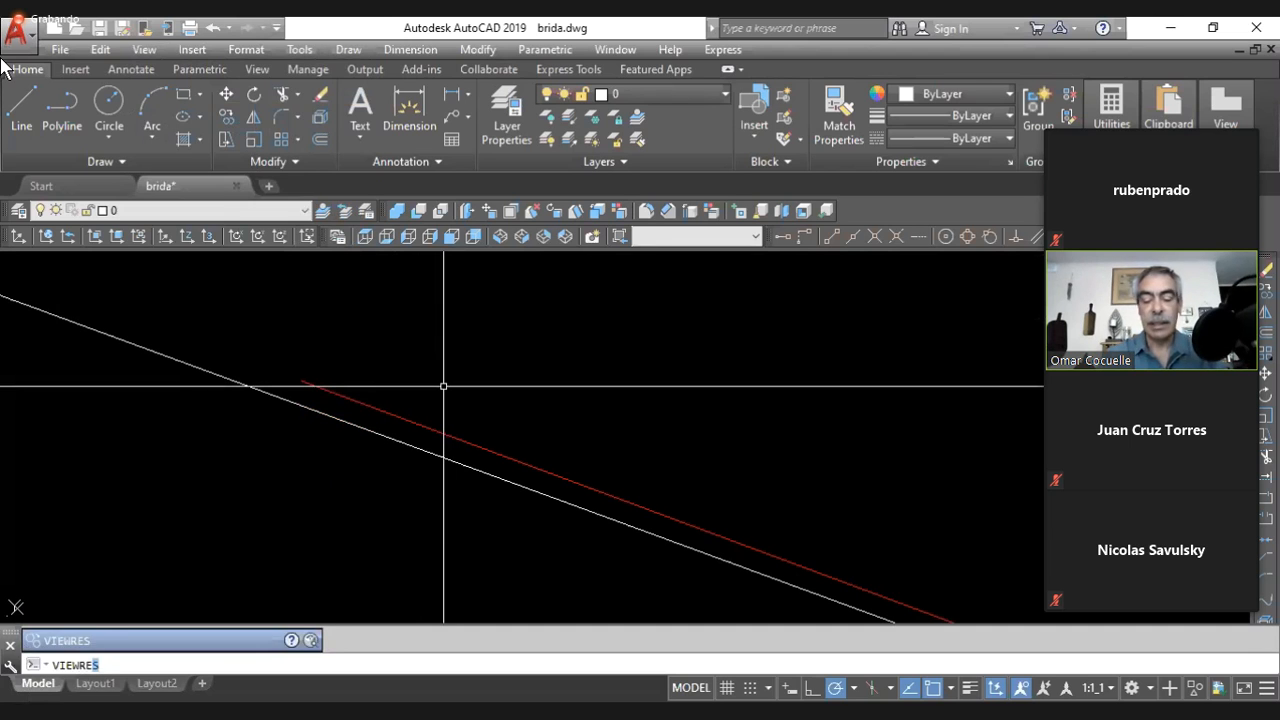
key("Return")
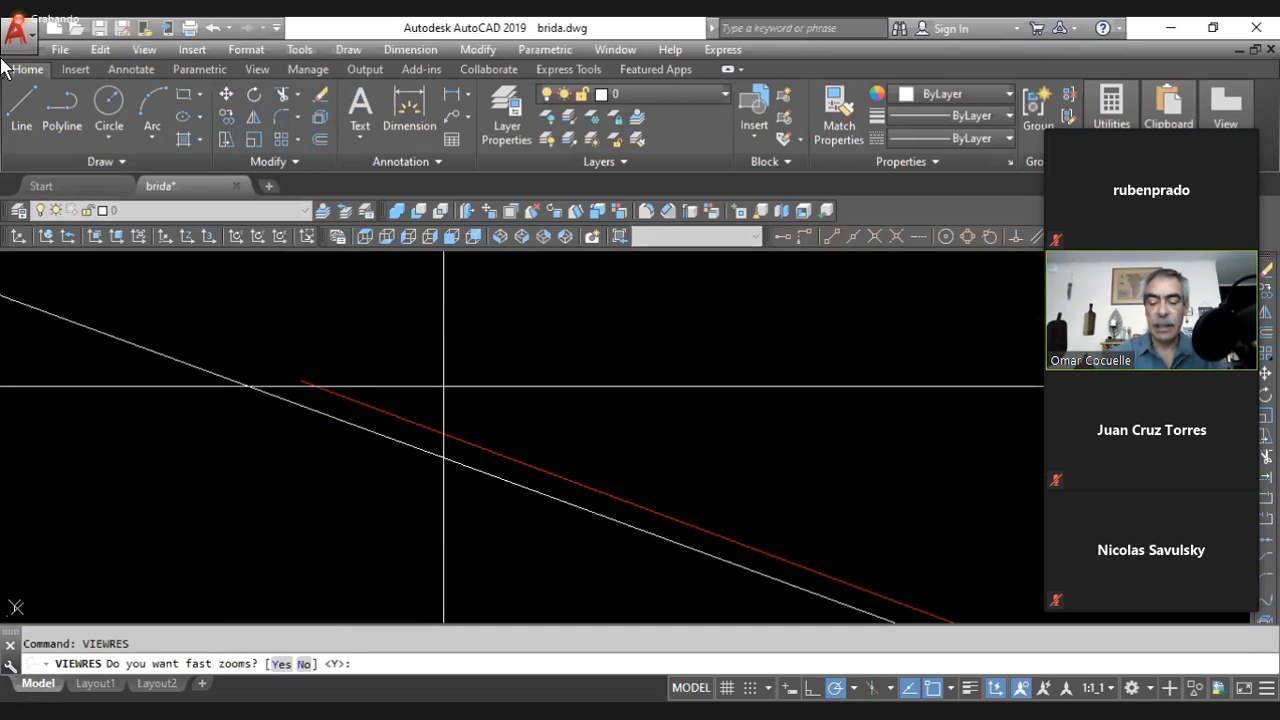
key("Return")
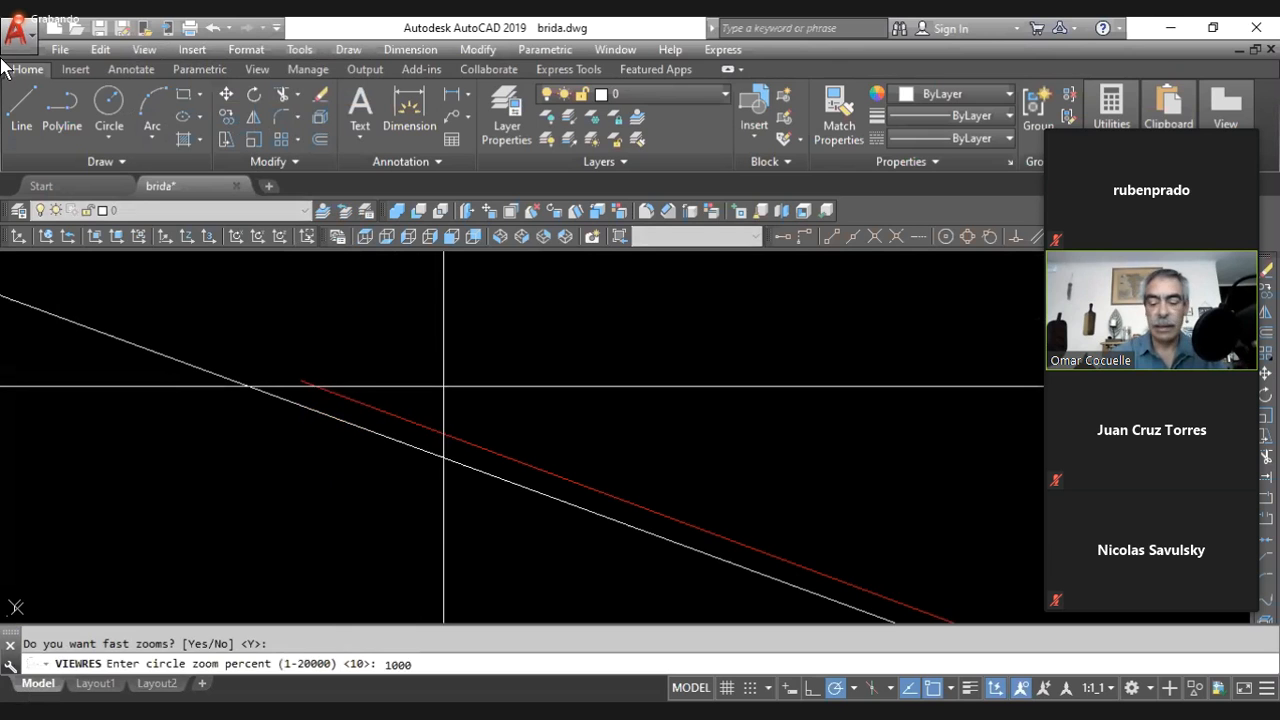
type("1000")
key("Return")
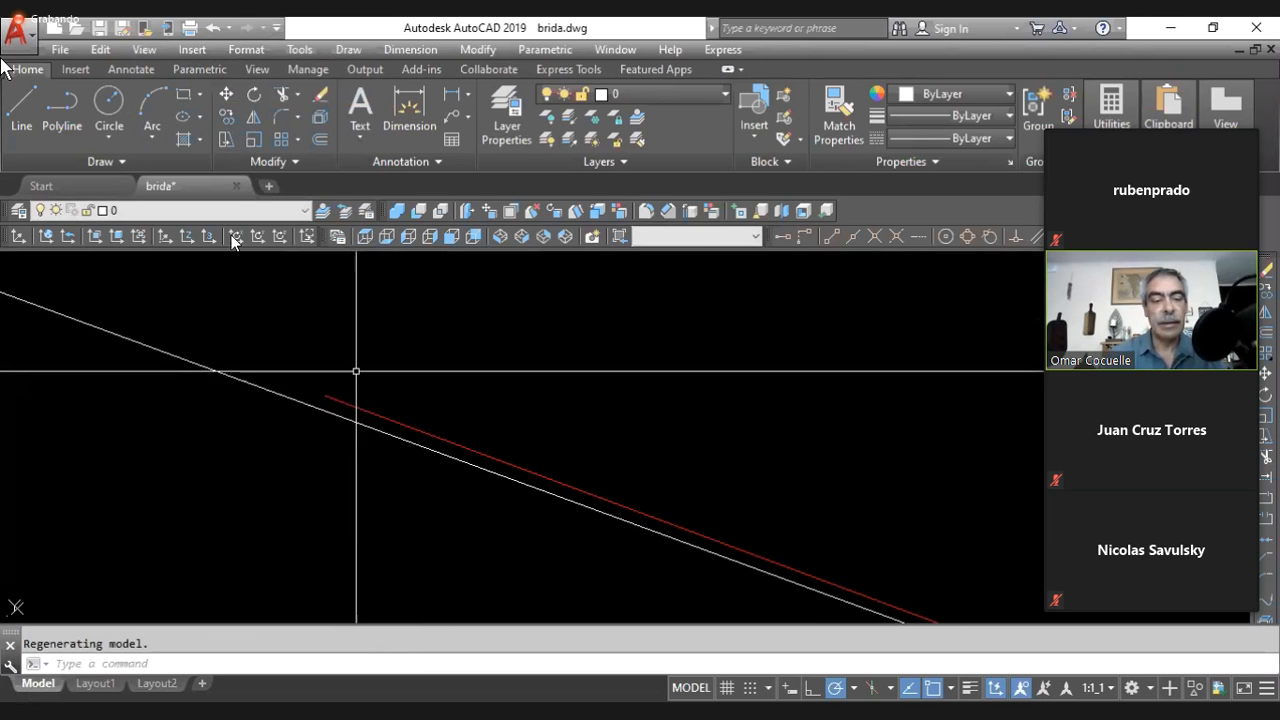
- Regenerate the model, compare the tangent line with the circle at decreasing magnifications, and display the drawing's full extents
left_click(145, 50)
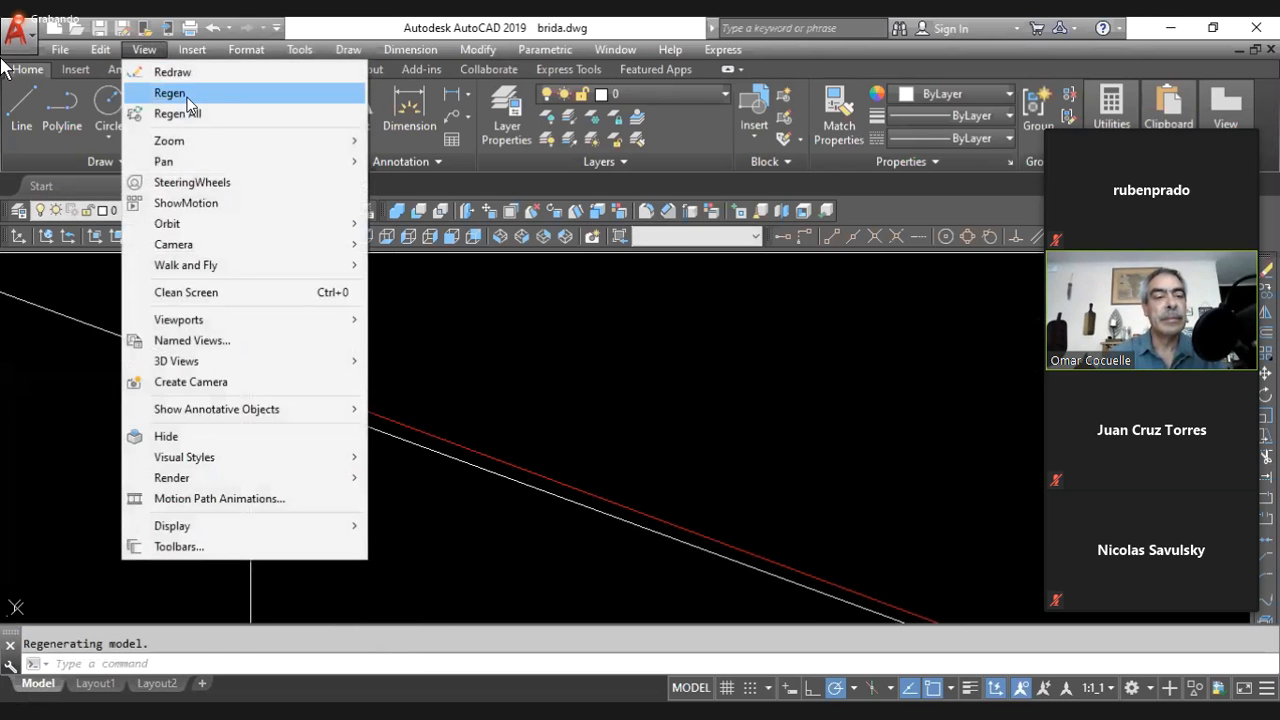
left_click(187, 93)
scroll(430, 390, "down", 2)
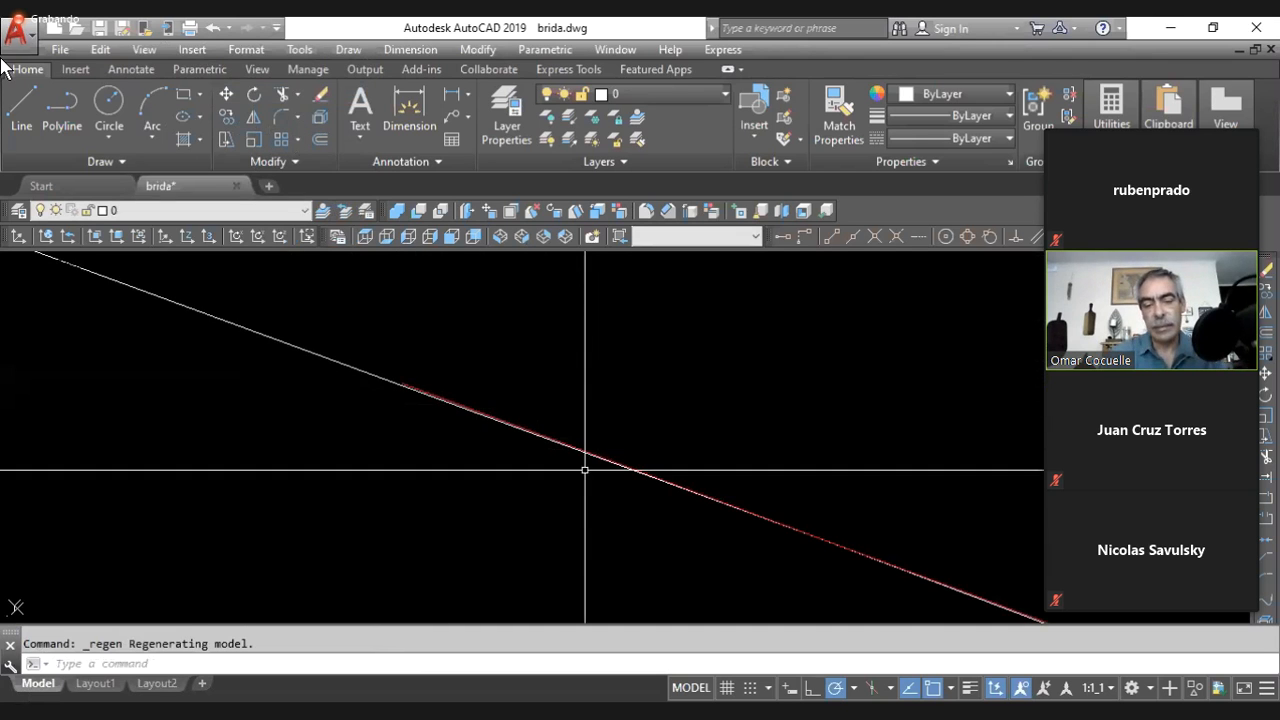
scroll(780, 520, "up", 3)
scroll(749, 400, "down", 4)
middle_click_drag(784, 380, 567, 427)
scroll(709, 423, "down", 4)
scroll(629, 432, "down", 4)
scroll(629, 432, "down", 4)
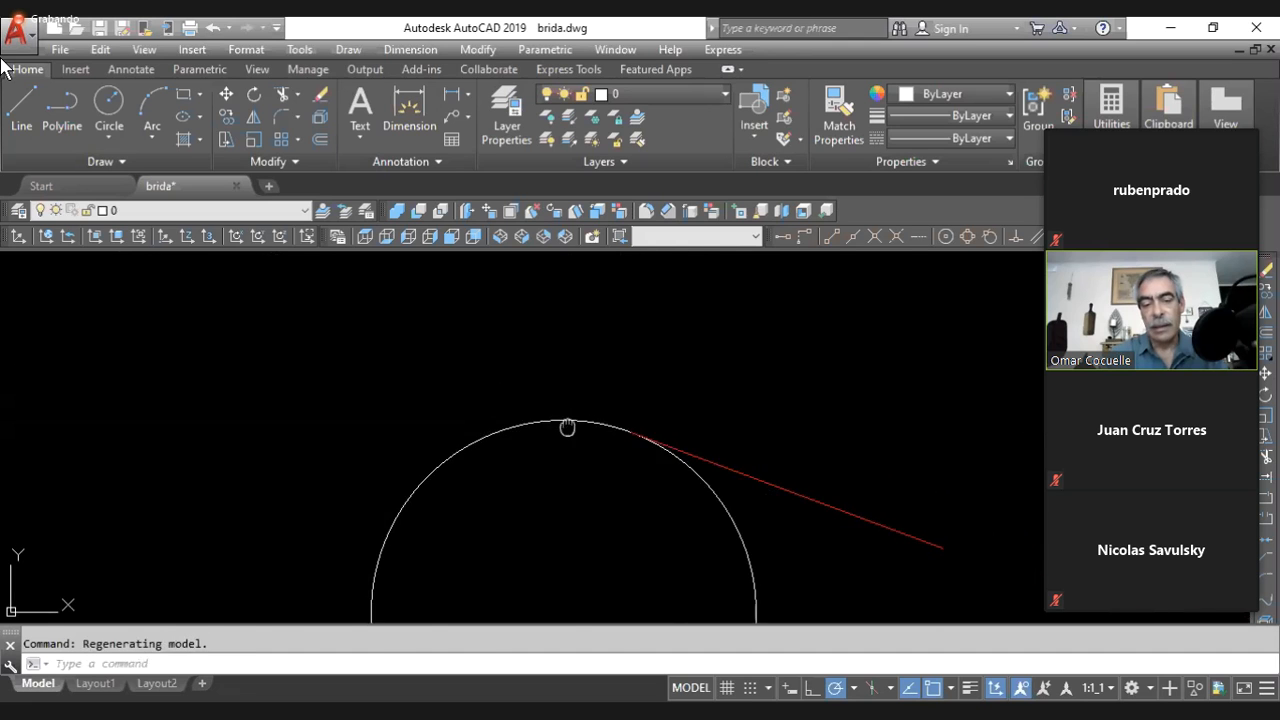
middle_click(567, 427)
scroll(307, 576, "down", 1)
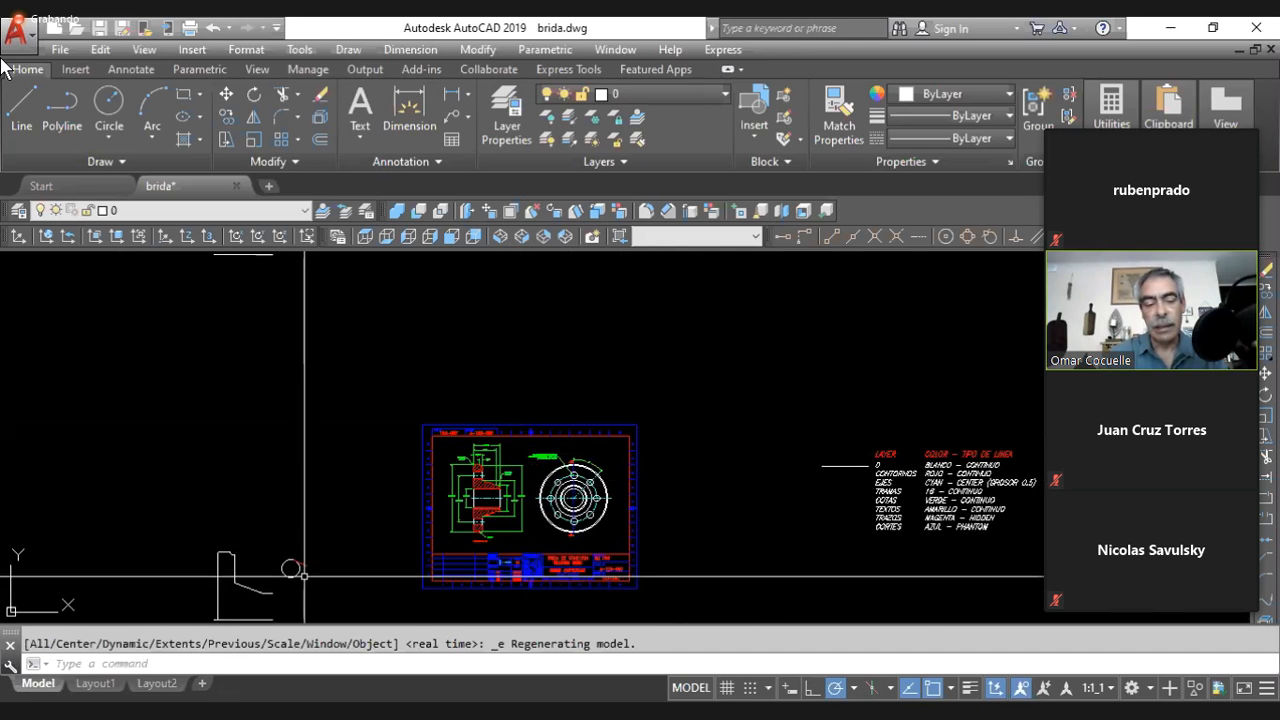
- Examine the gap between the tangent line's end and the circle's outline at high magnification
scroll(307, 576, "up", 10)
scroll(283, 300, "up", 7)
scroll(837, 500, "up", 4)
scroll(114, 437, "up", 3)
middle_click_drag(100, 409, 530, 492)
middle_click_drag(335, 448, 618, 534)
middle_click_drag(190, 336, 709, 569)
scroll(234, 366, "up", 4)
scroll(670, 455, "up", 3)
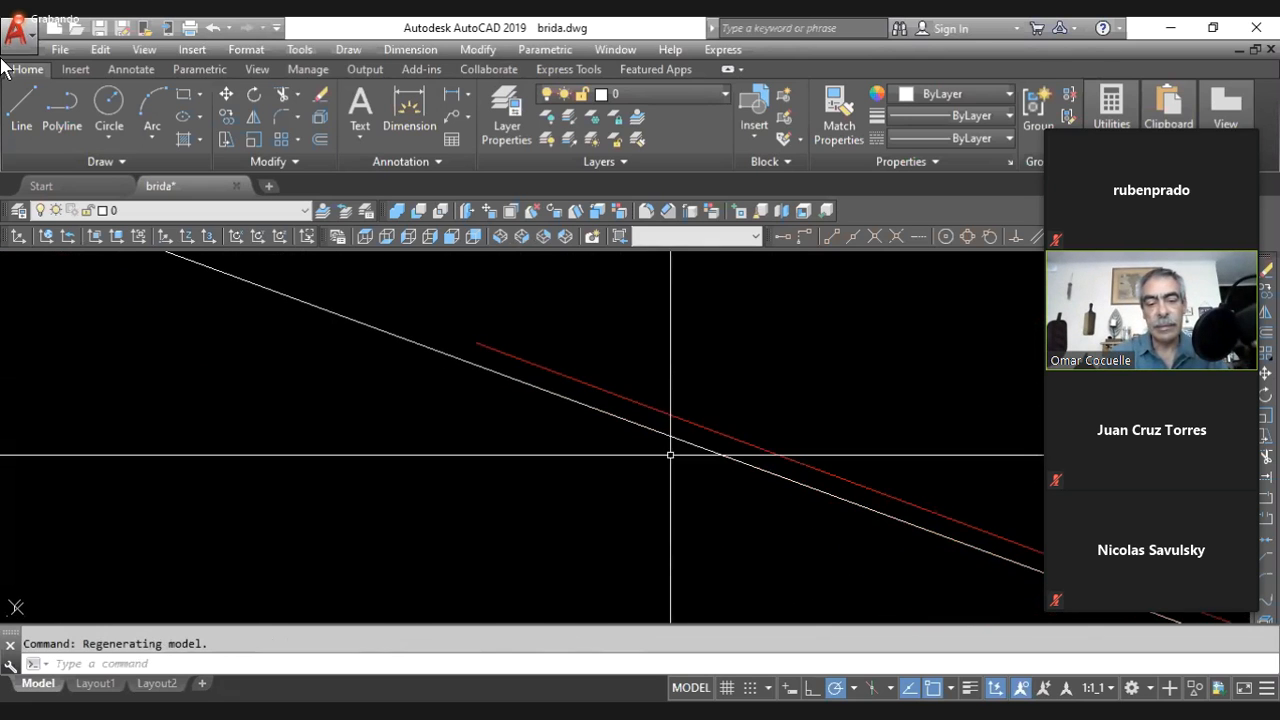
- Regenerate all viewports and the model with the tangent line's end in view
left_click(139, 49)
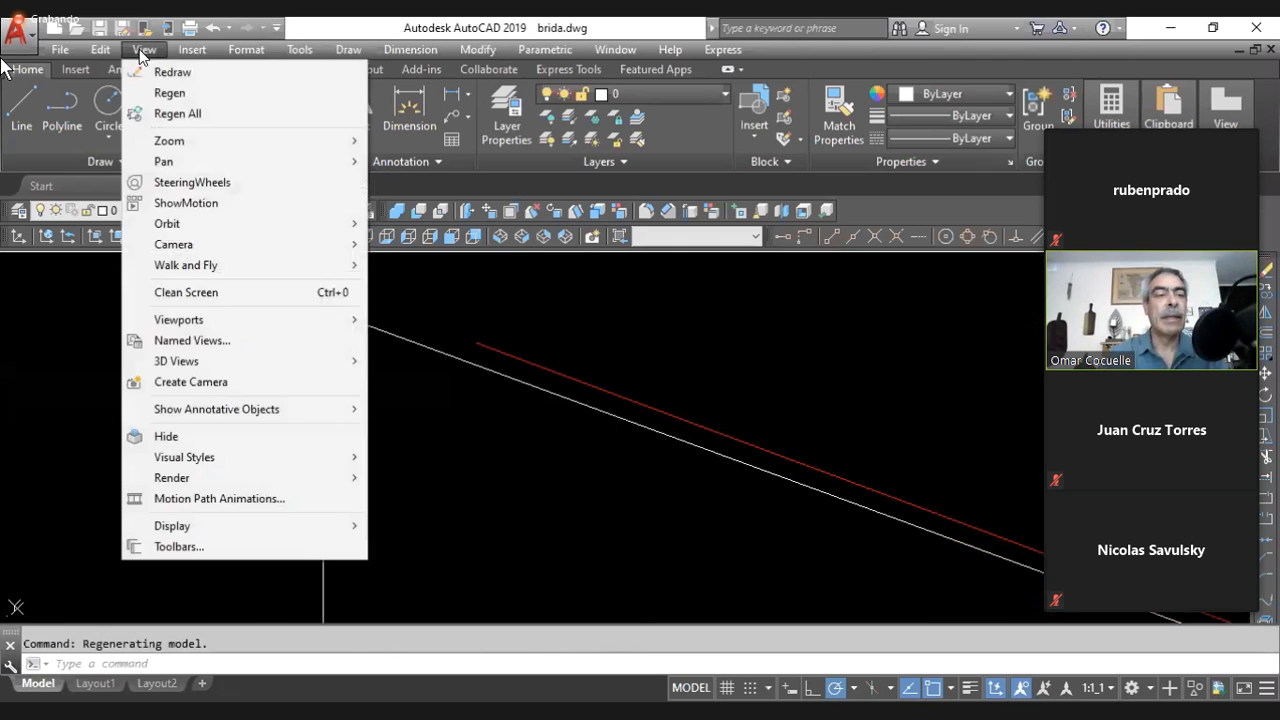
left_click(174, 118)
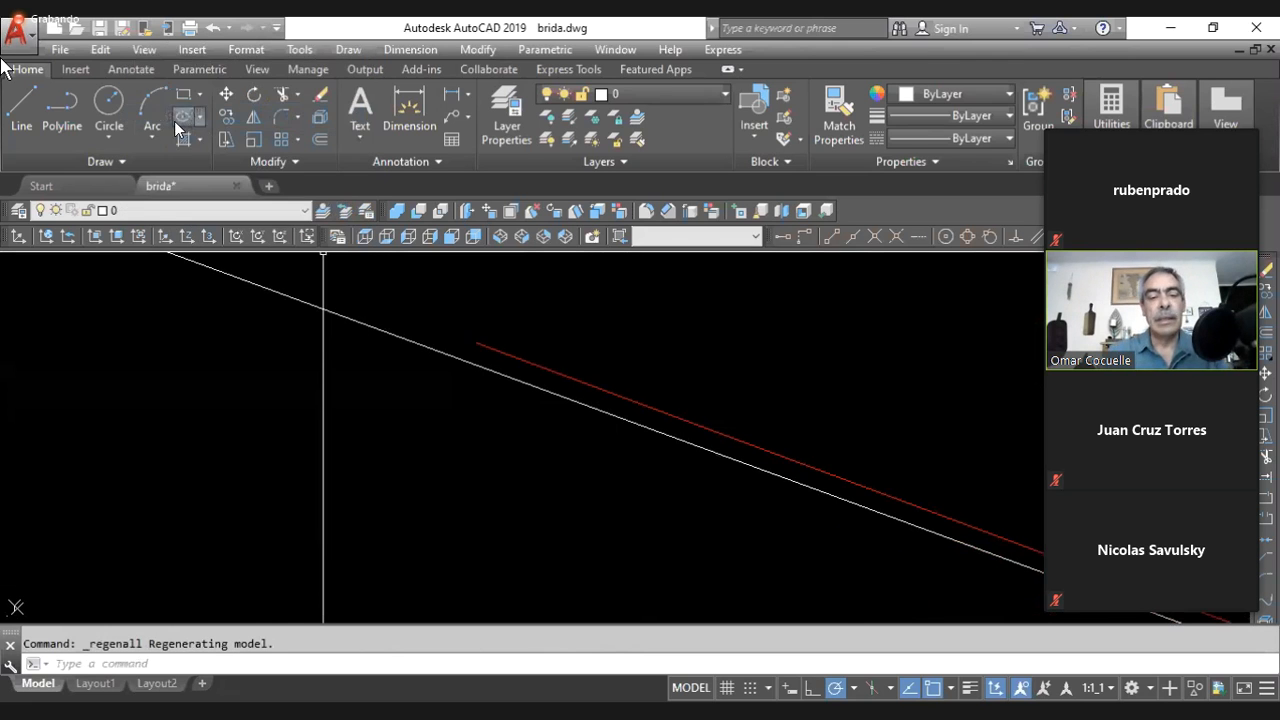
left_click(144, 49)
left_click(169, 93)
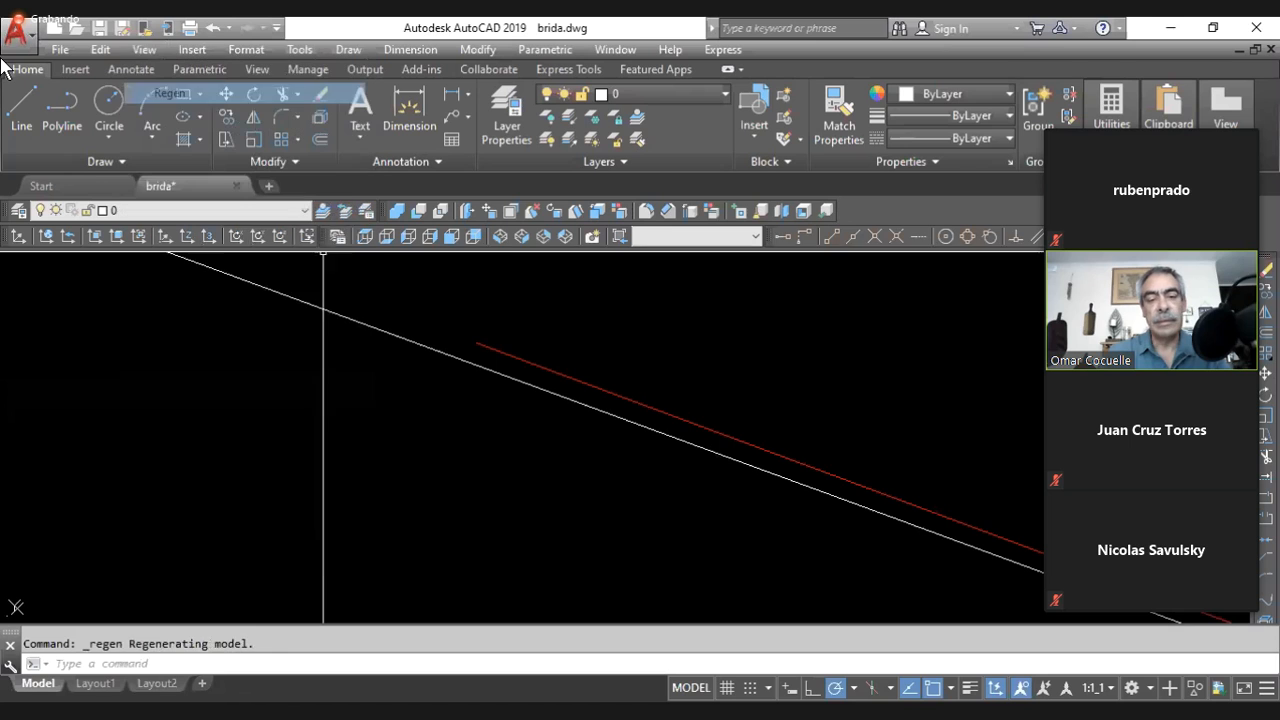
- Run VIEWRES, answer No to fast zooms and set the circle zoom percent to 10000
left_click(475, 367)
type("view")
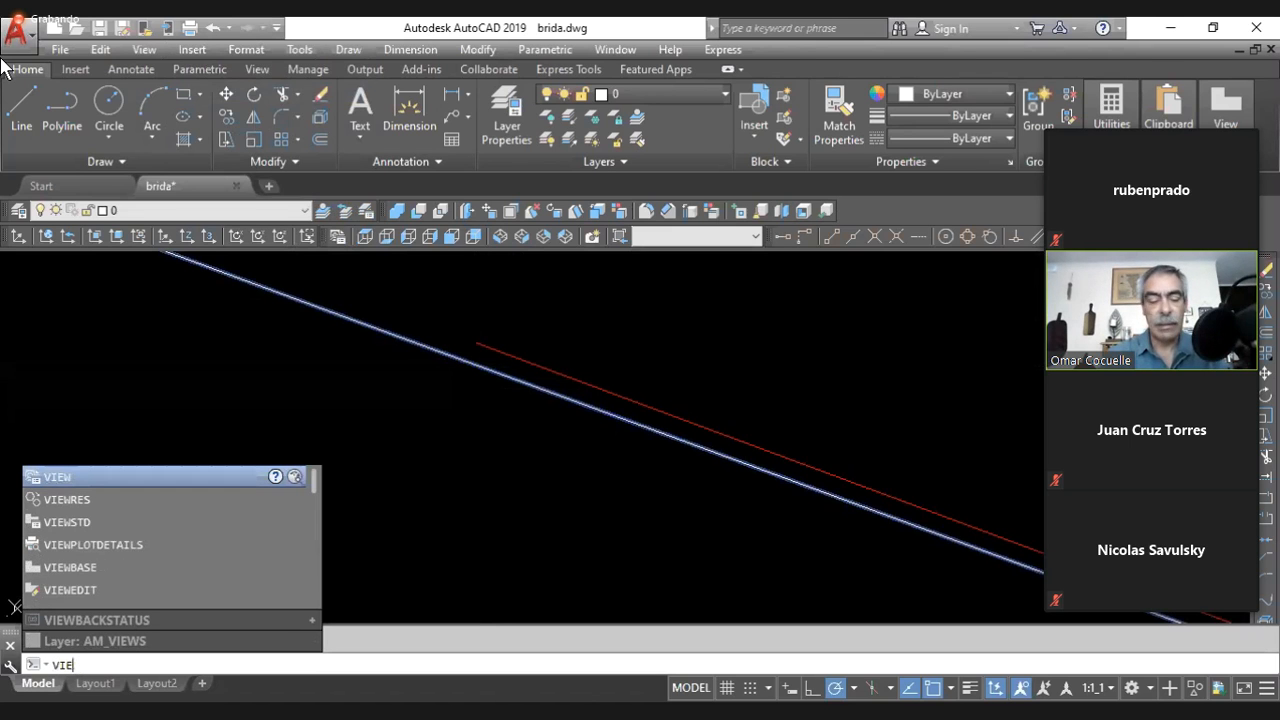
type("WRES")
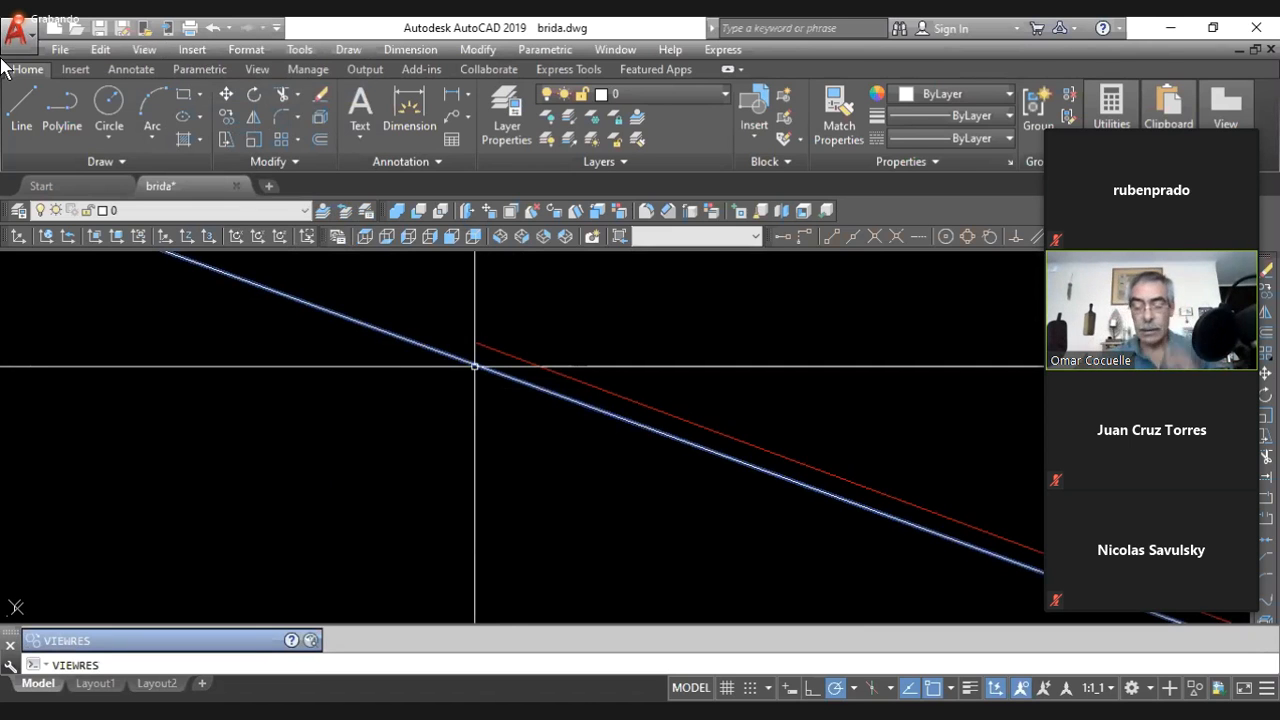
key("Return")
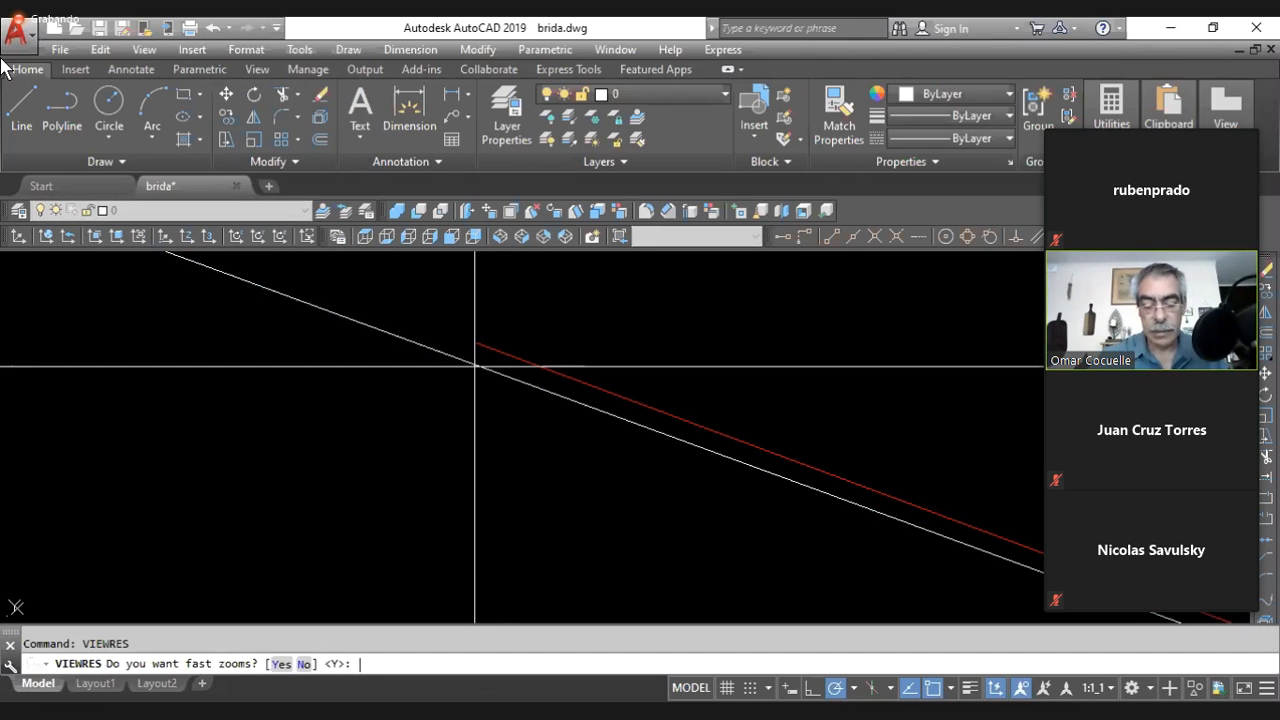
type("n")
key("Return")
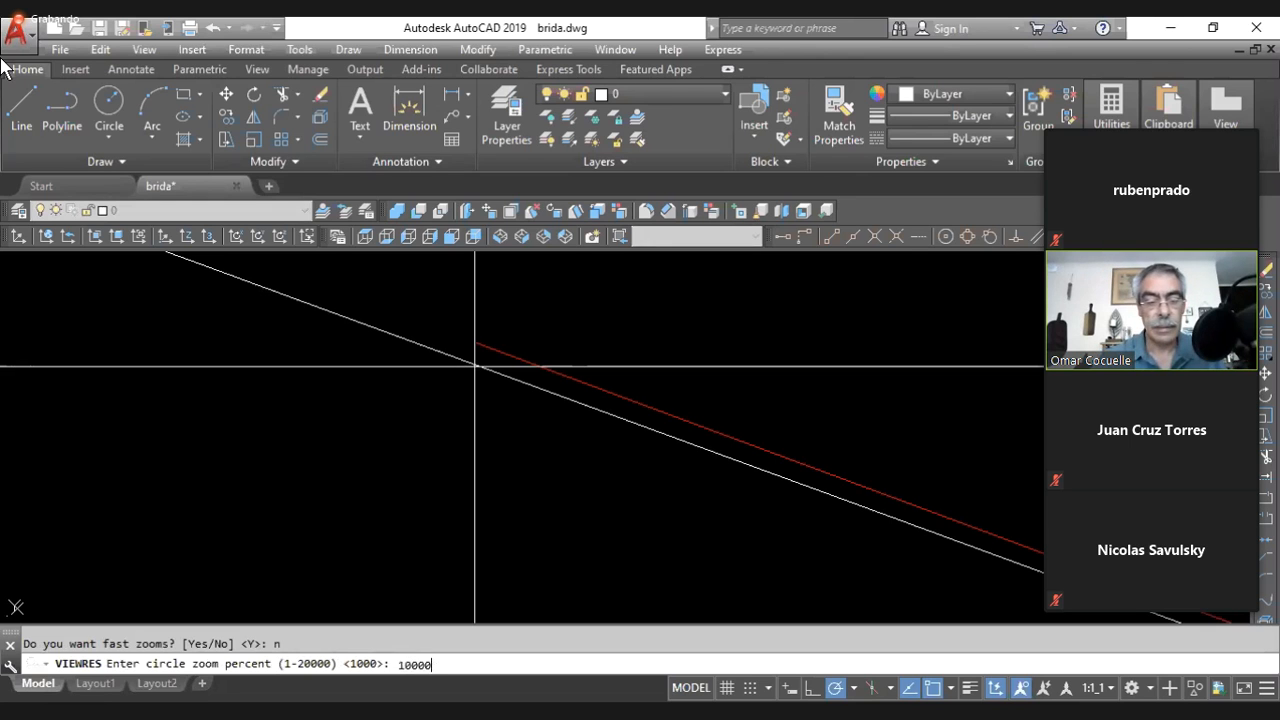
key("Return")
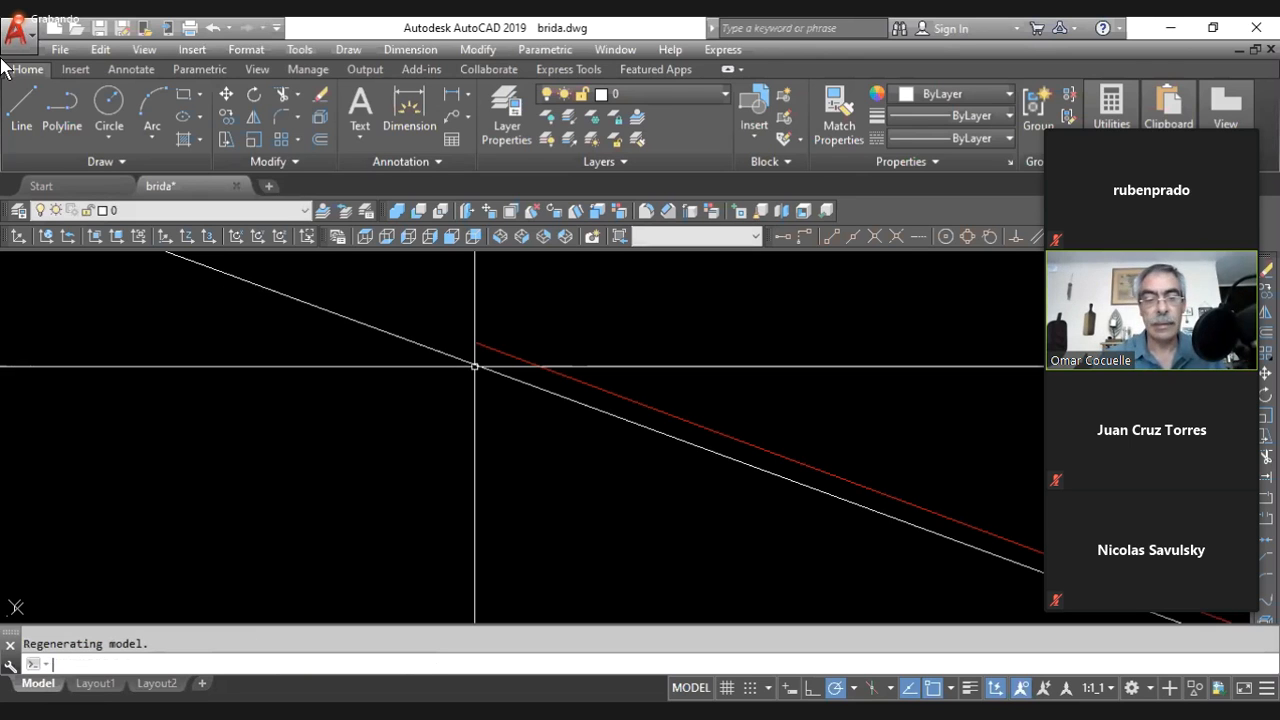
- Regenerate the model and examine where the tangent line meets the circle at varying magnifications
left_click(144, 49)
left_click(181, 93)
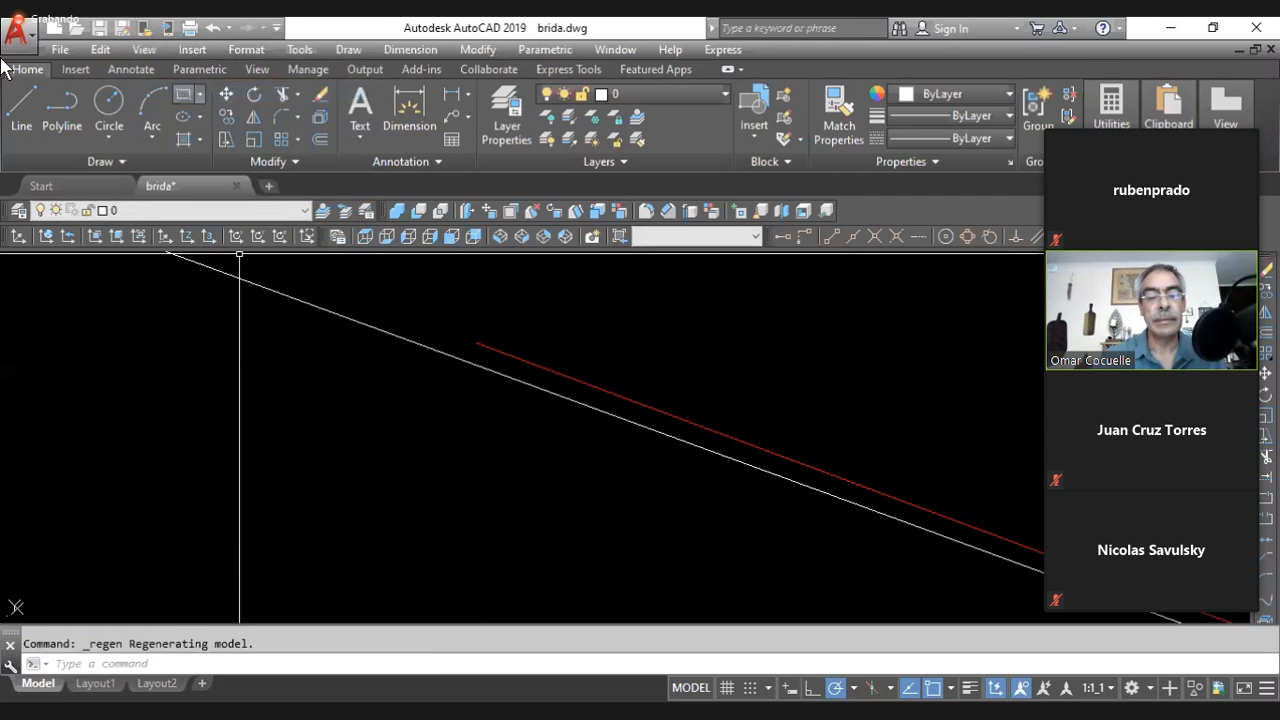
scroll(580, 306, "up", 10)
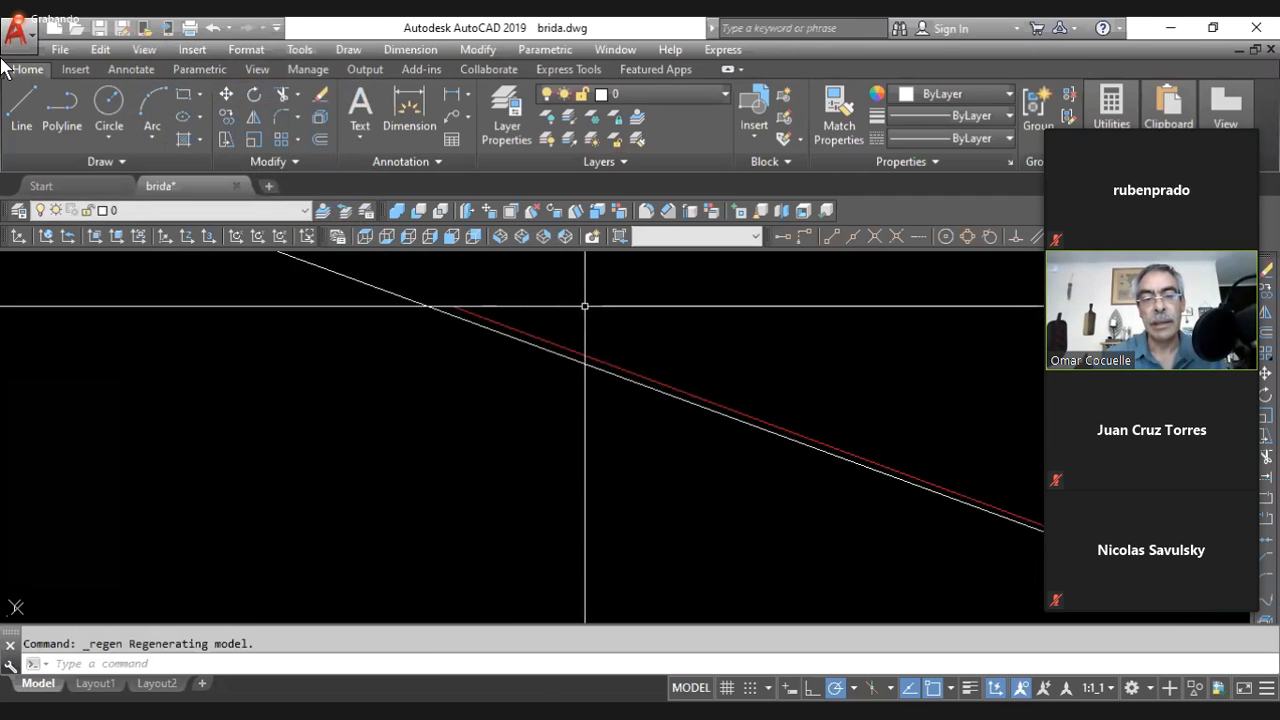
scroll(469, 332, "down", 5)
scroll(469, 332, "down", 5)
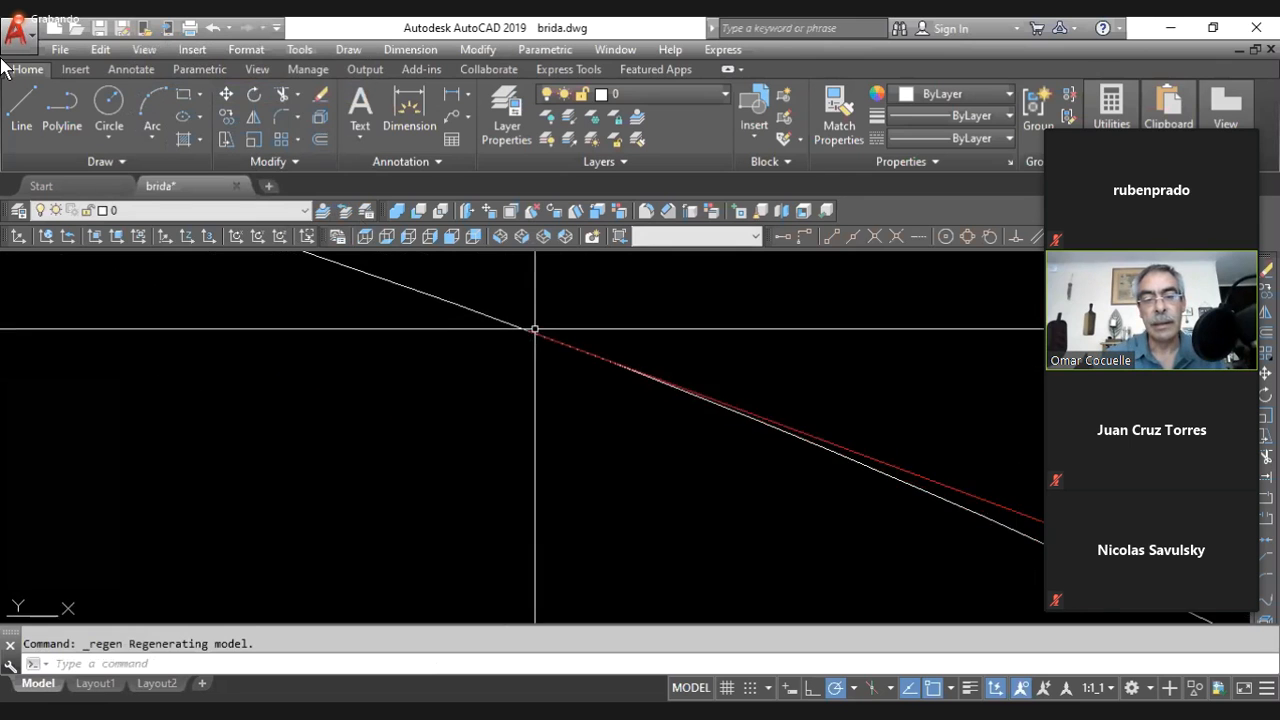
scroll(523, 332, "up", 5)
scroll(509, 323, "down", 3)
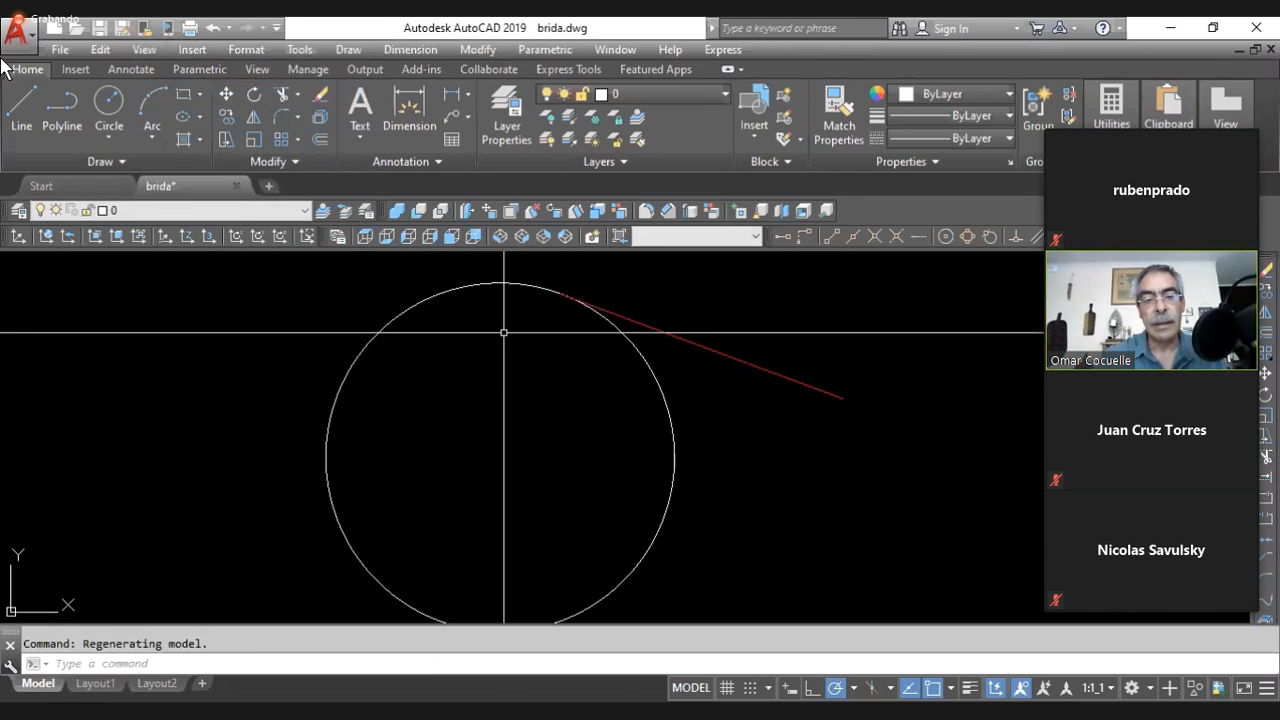
scroll(549, 329, "up", 4)
- Erase the tangent line beside the circle
scroll(557, 290, "down", 6)
left_click(600, 346)
key("Delete")
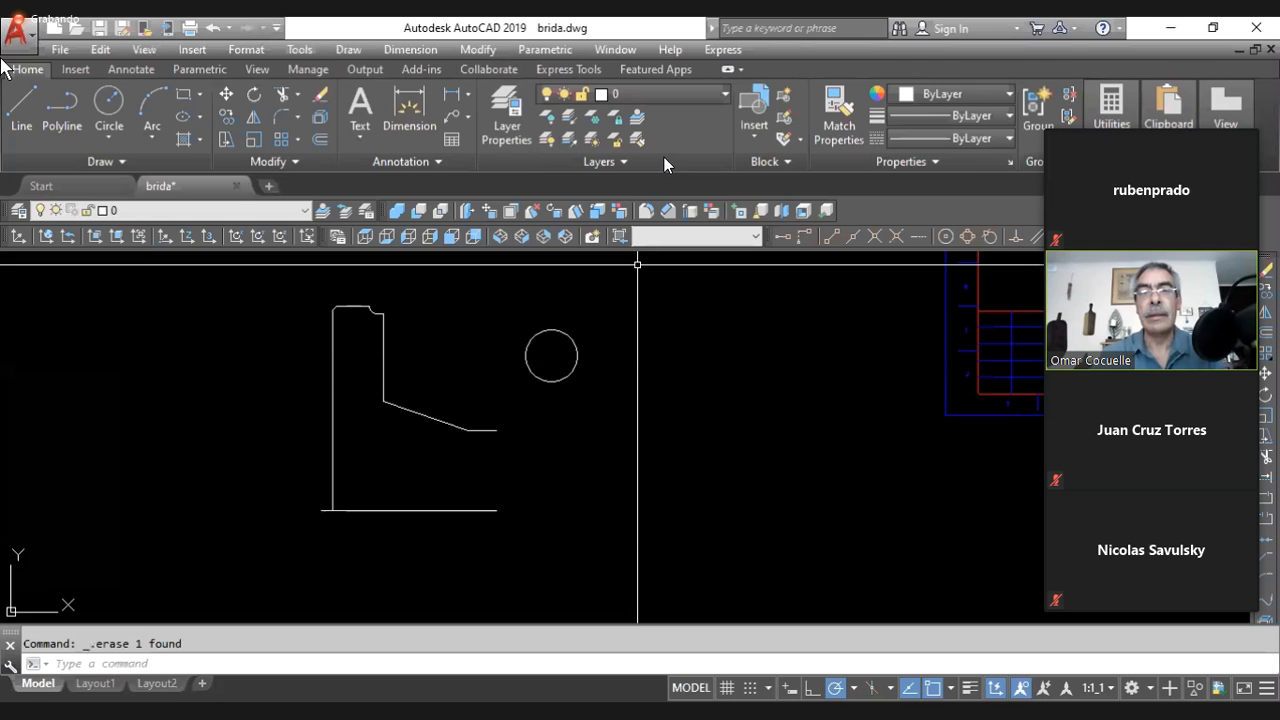
- Draw a line from a free point beside the circle to a tangent point on the circle's upper edge
left_click(348, 49)
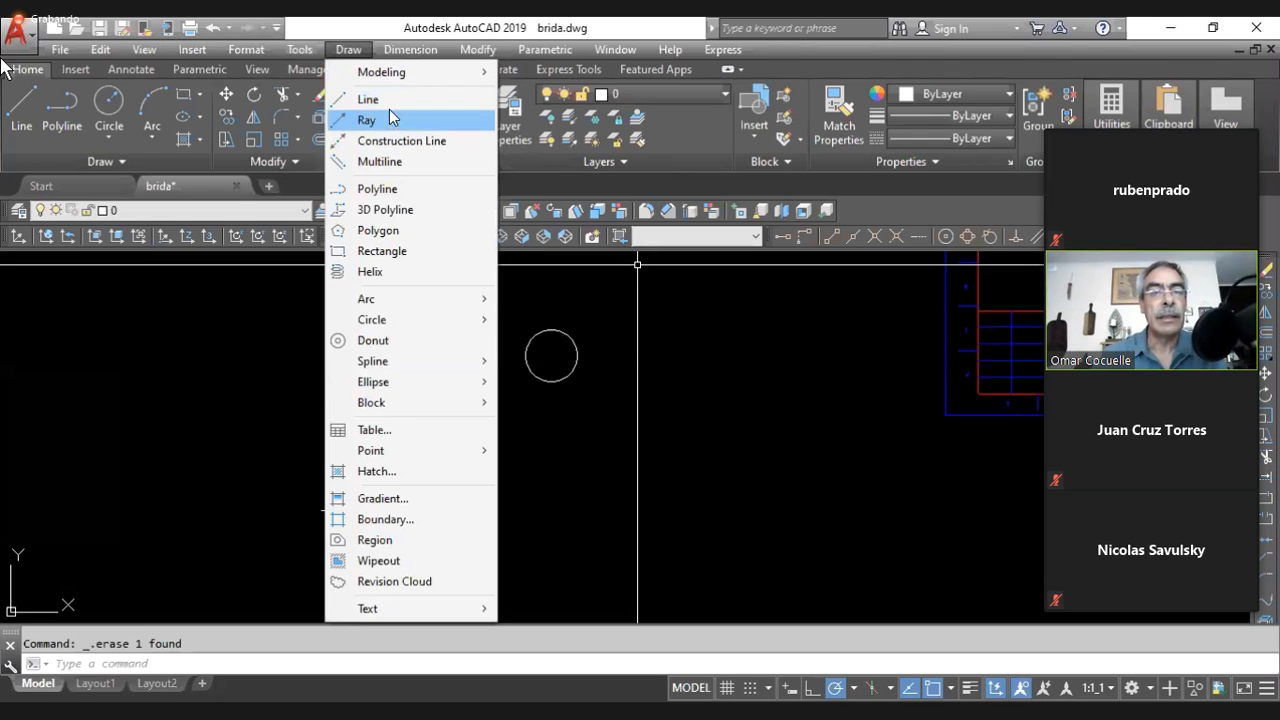
left_click(368, 99)
left_click(617, 361)
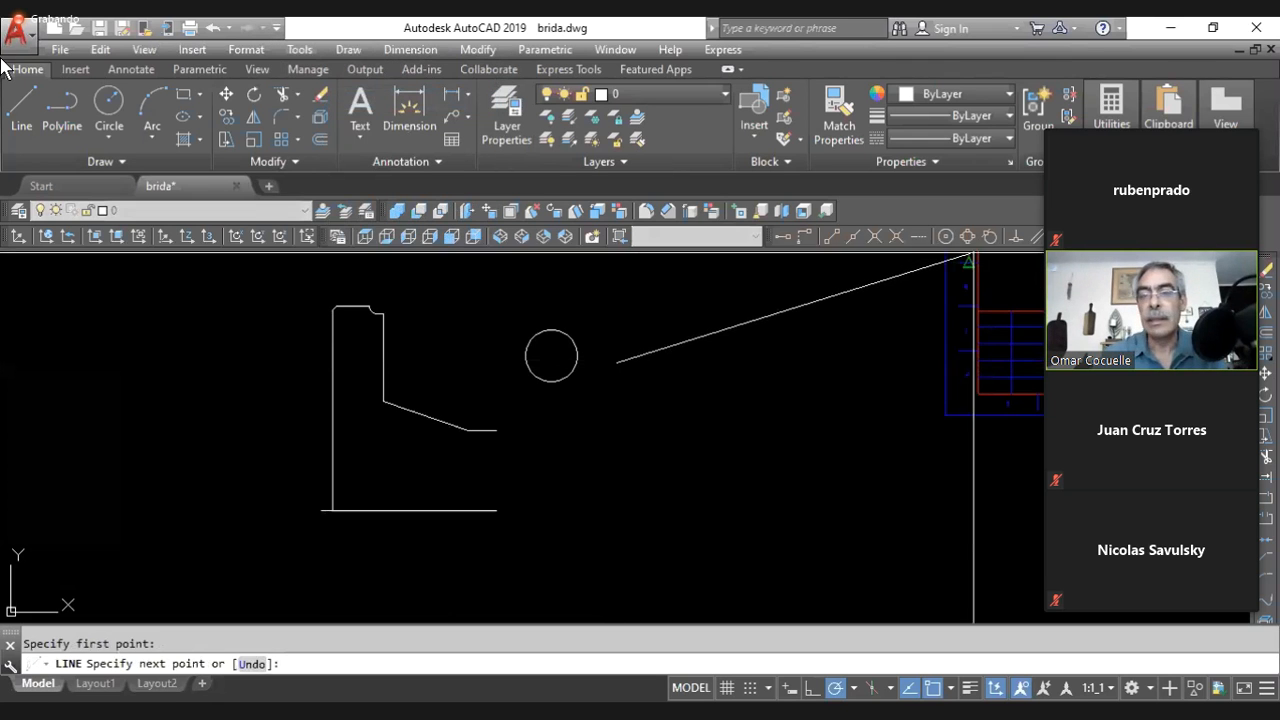
left_click(988, 238)
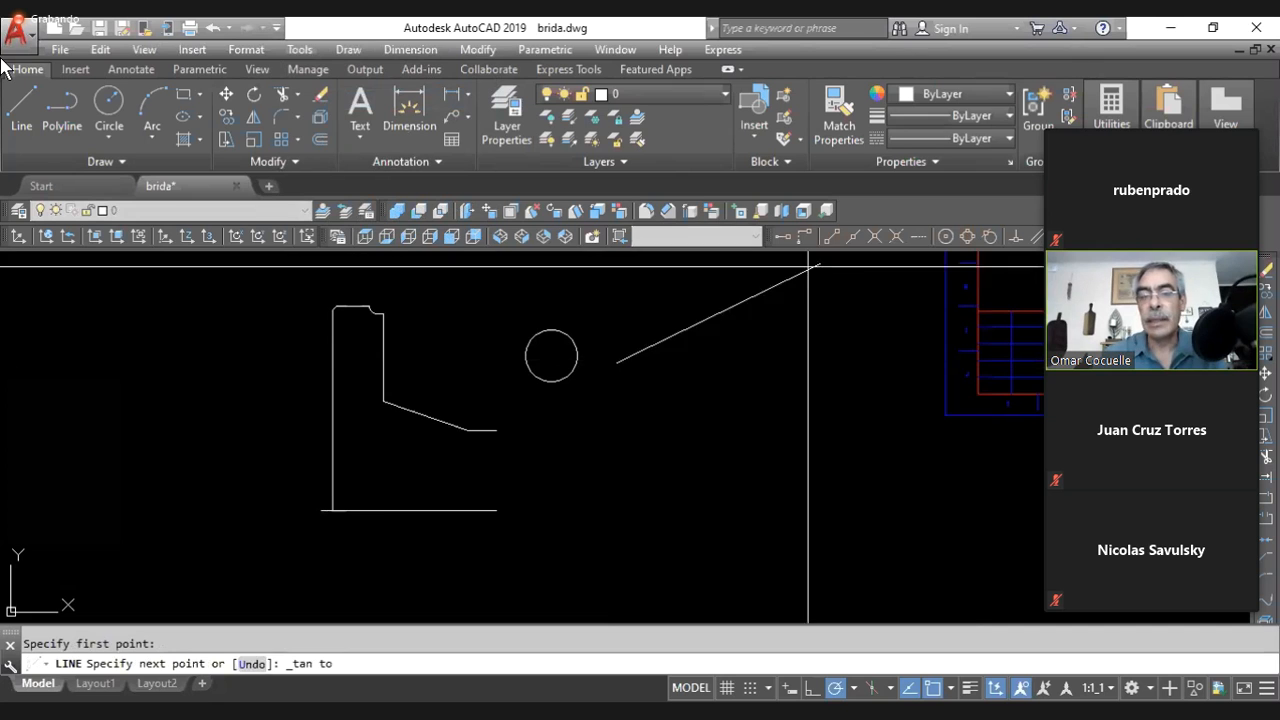
left_click(571, 320)
key("Escape")
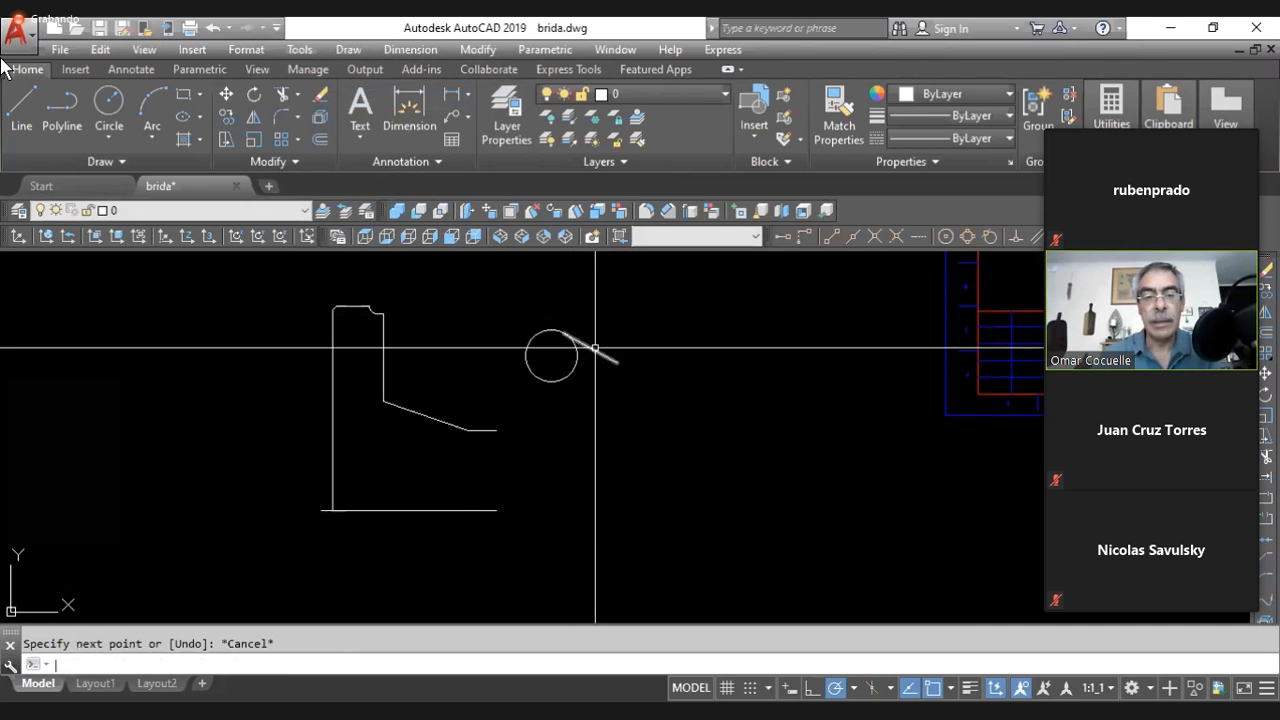
- Make layer 3 current and move the tangent line to layer 3
left_click(258, 211)
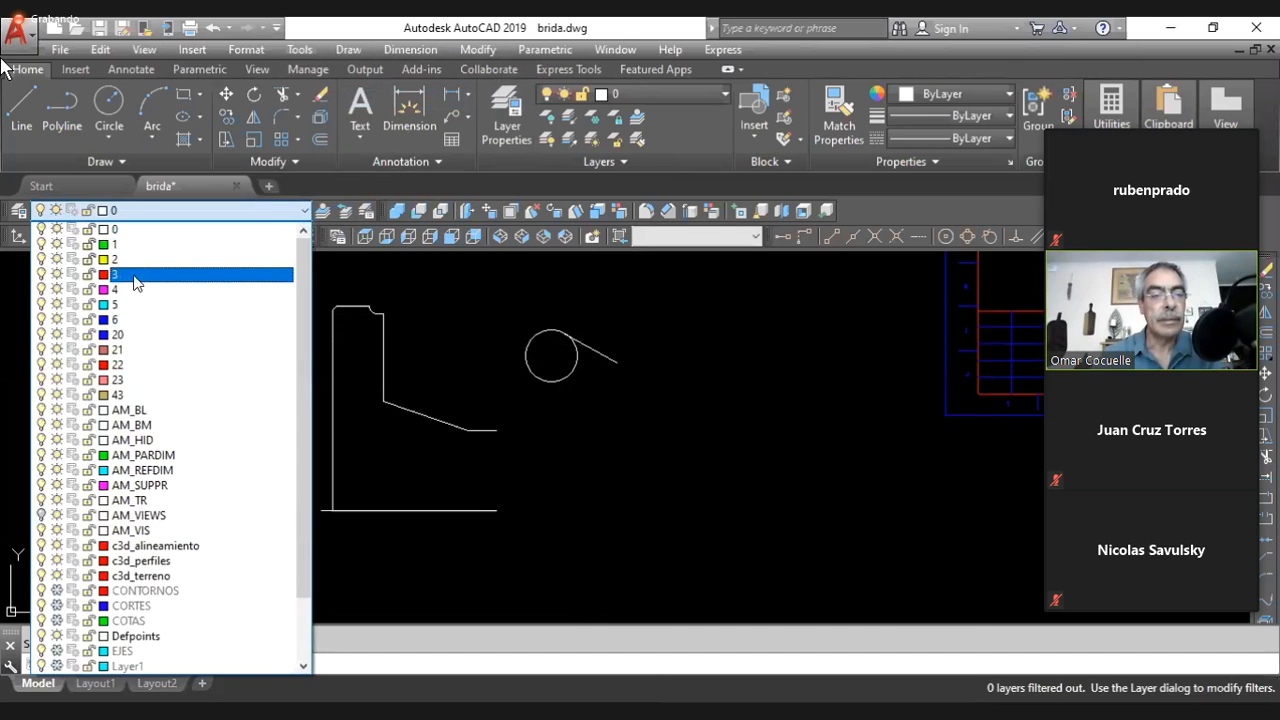
left_click(137, 277)
left_click(581, 340)
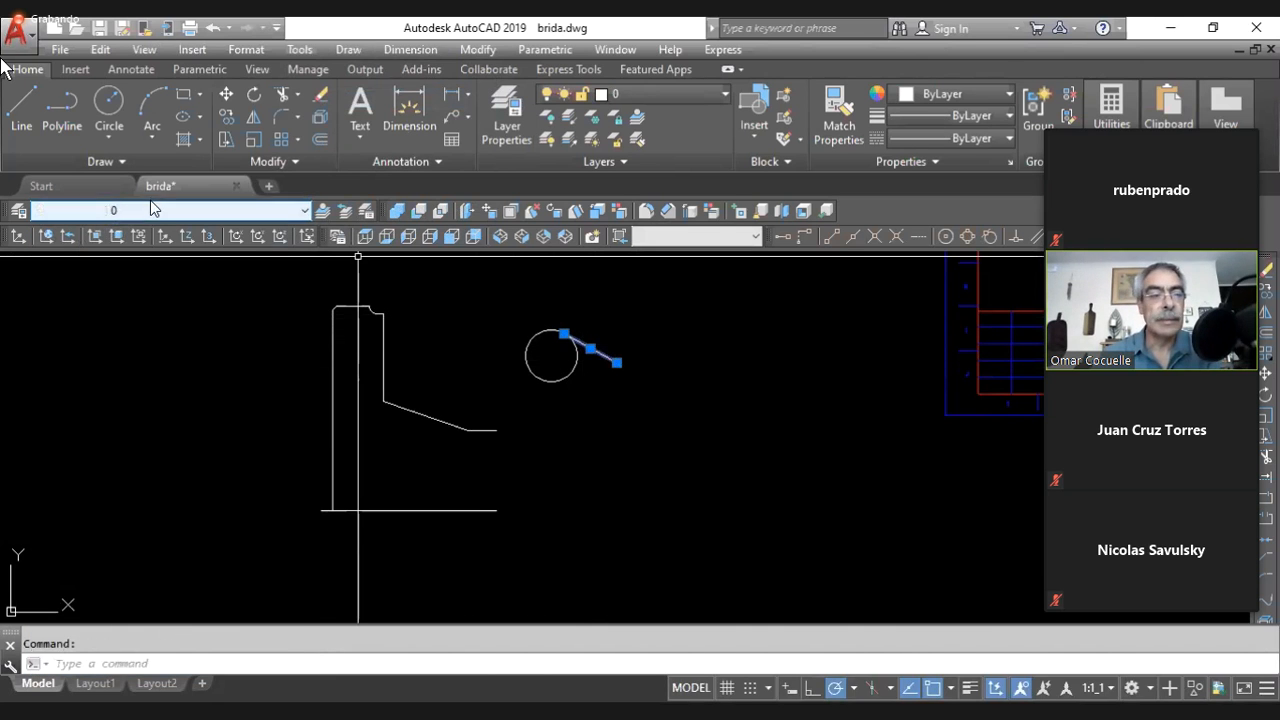
left_click(150, 211)
left_click(137, 275)
key("Escape")
- Examine the contact between the red tangent line and the circle at increasing magnification
scroll(565, 335, "up", 10)
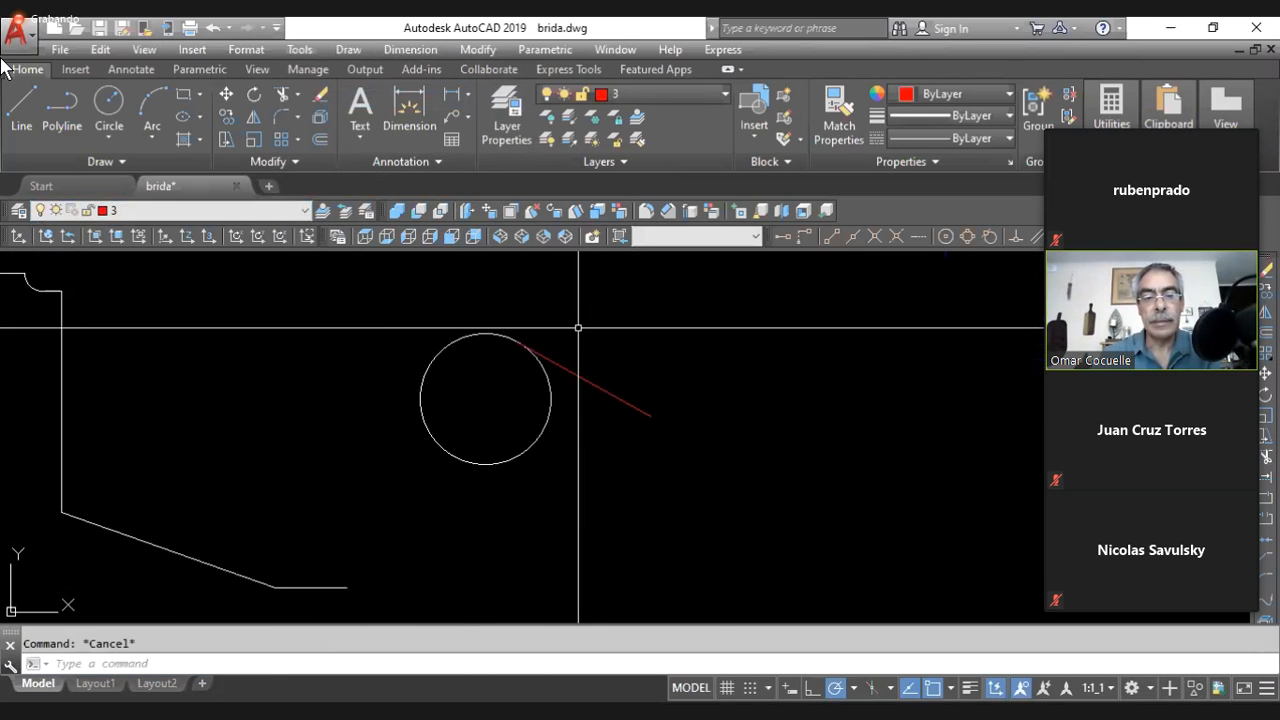
scroll(482, 346, "up", 10)
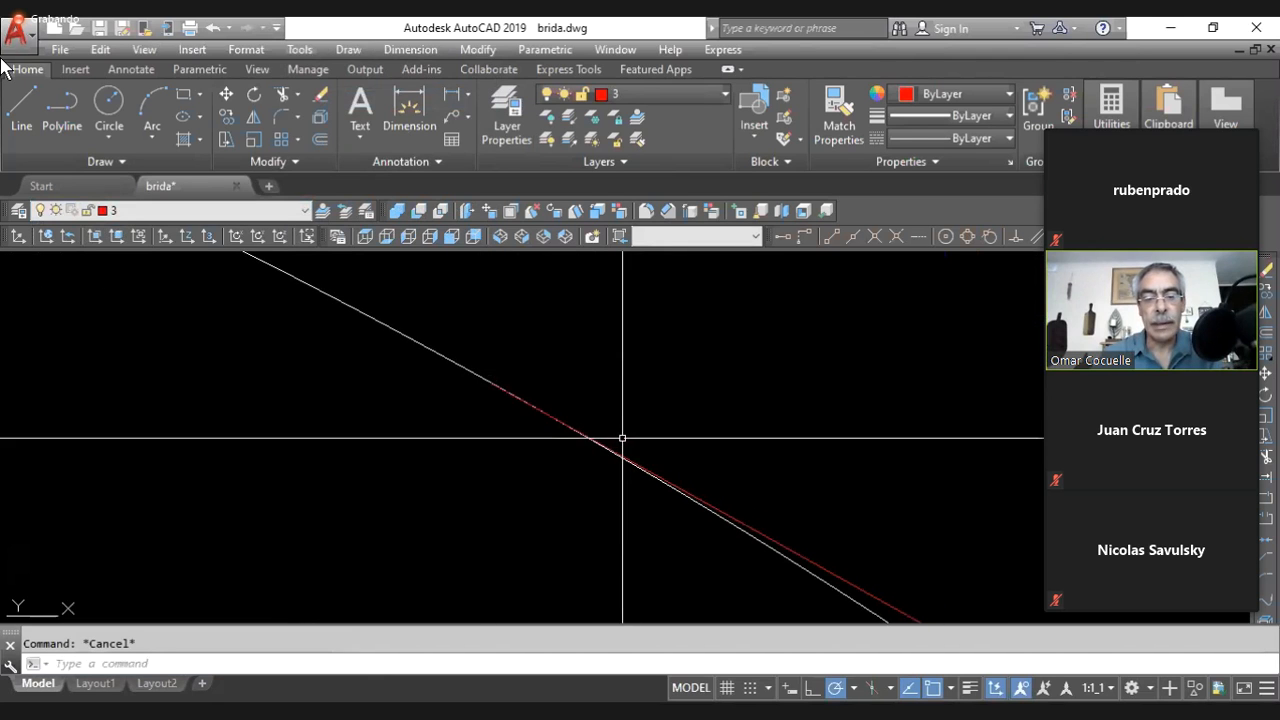
middle_click_drag(583, 434, 723, 529)
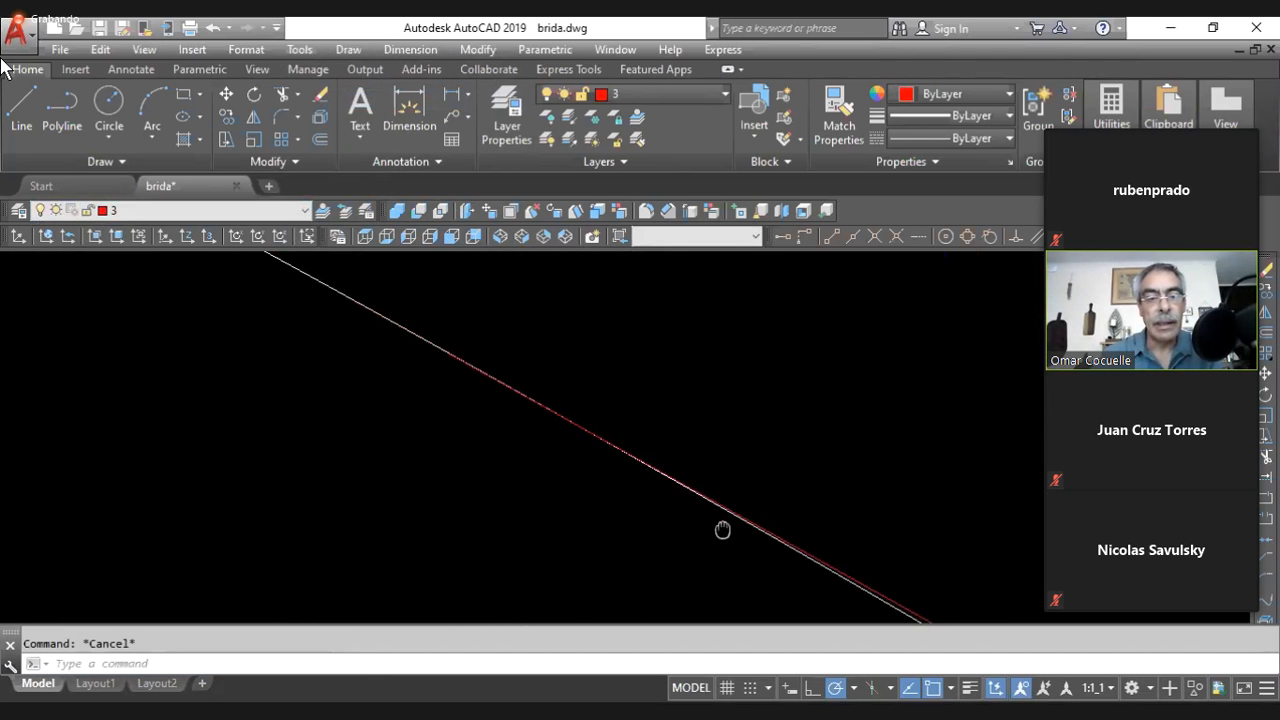
scroll(580, 402, "up", 4)
scroll(580, 402, "up", 3)
scroll(363, 409, "up", 4)
scroll(273, 428, "up", 5)
scroll(379, 366, "up", 4)
scroll(379, 366, "up", 5)
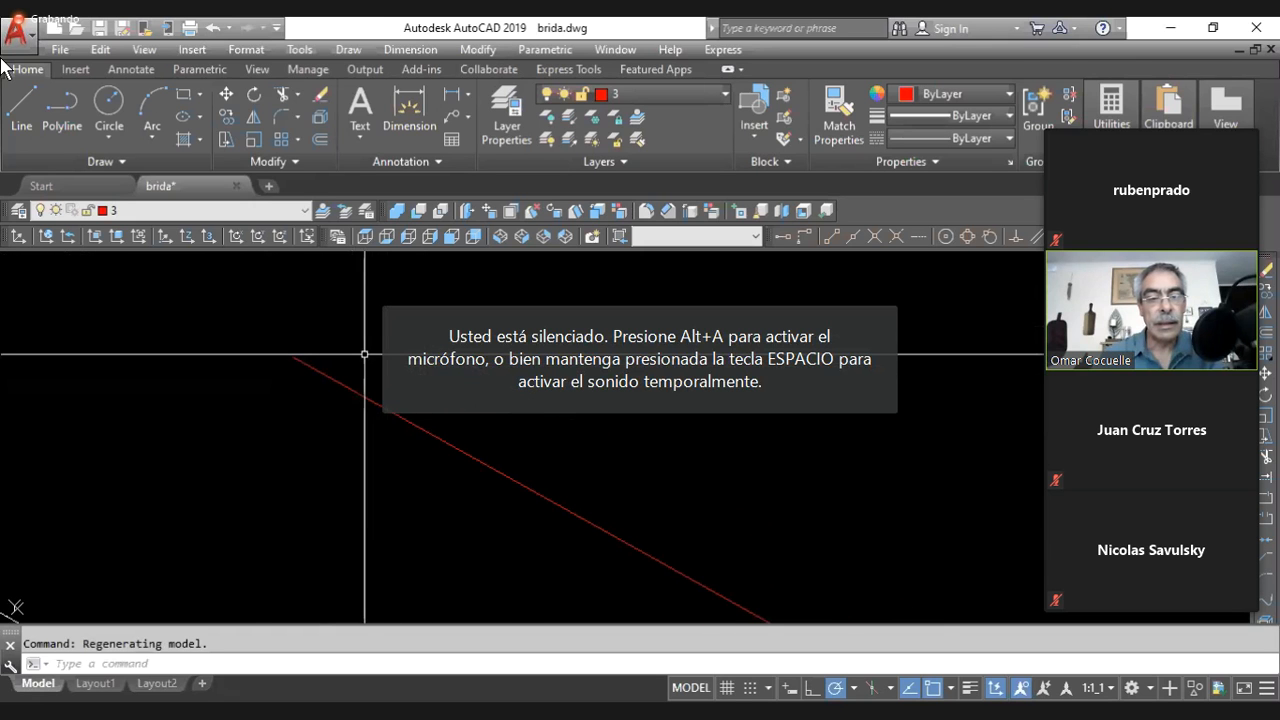
- Regenerate the model and all viewports with the red line's tangent end in close view
left_click(144, 49)
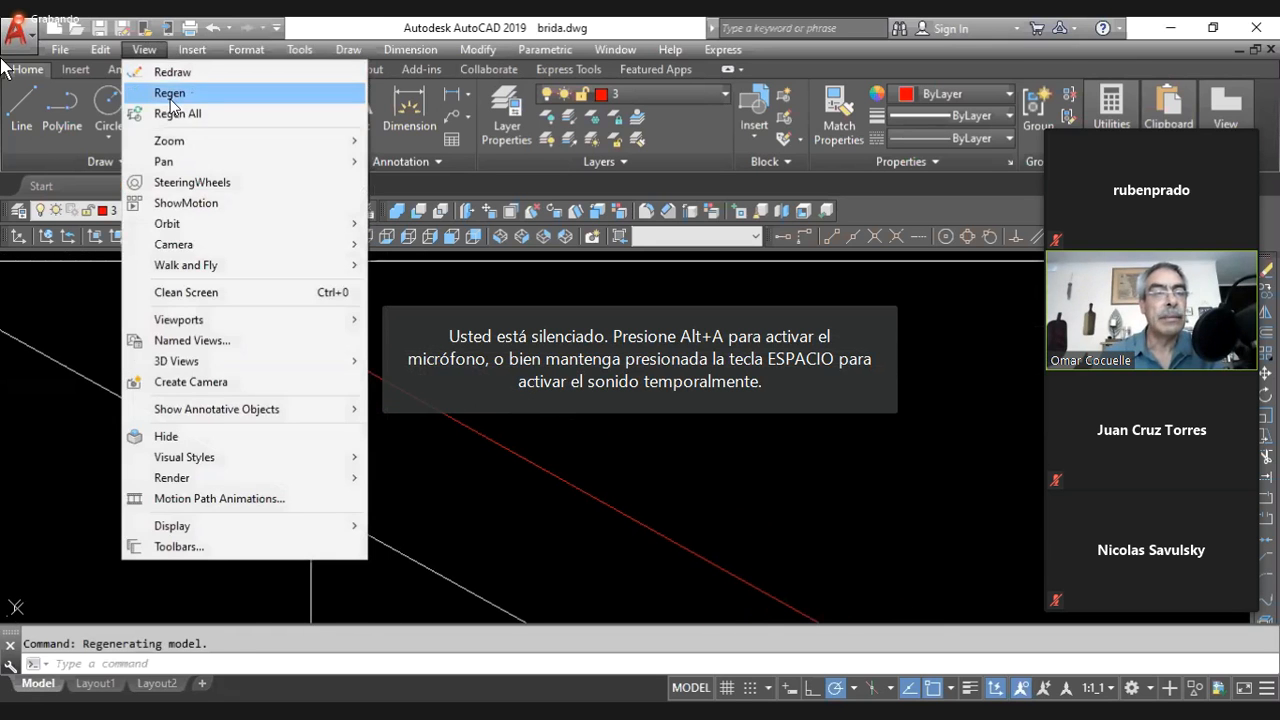
left_click(172, 94)
left_click(147, 50)
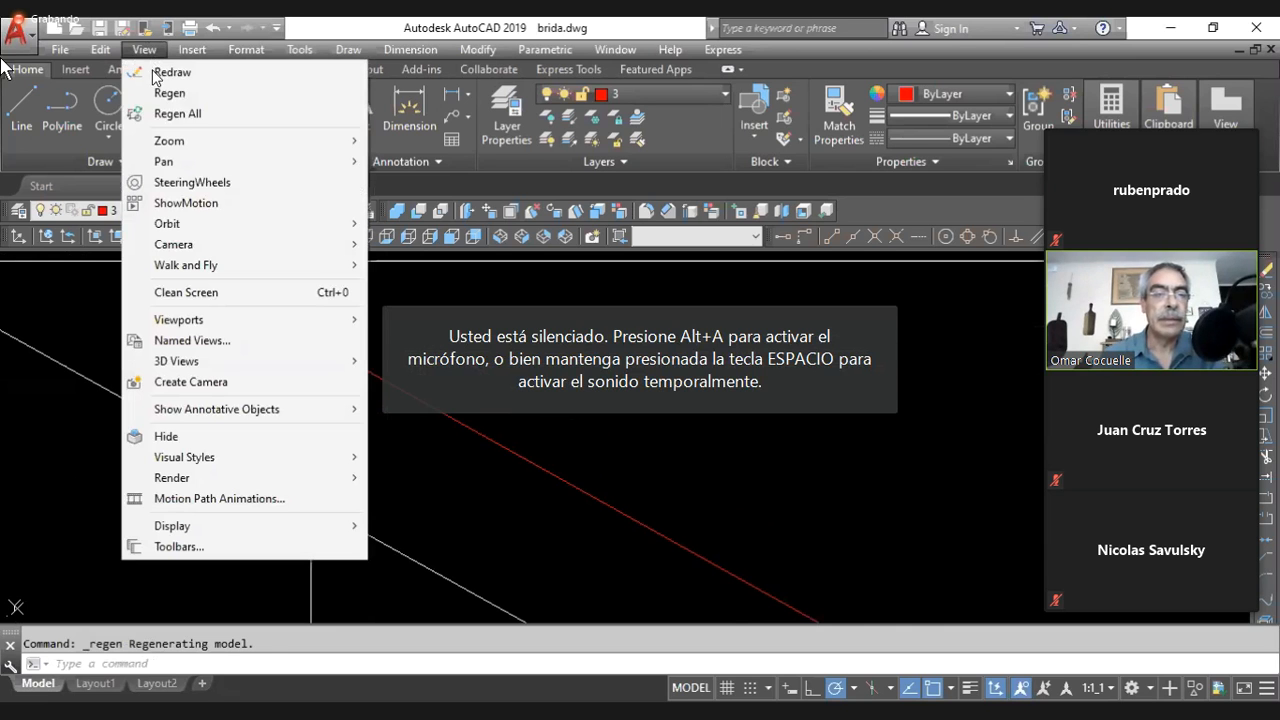
left_click(182, 114)
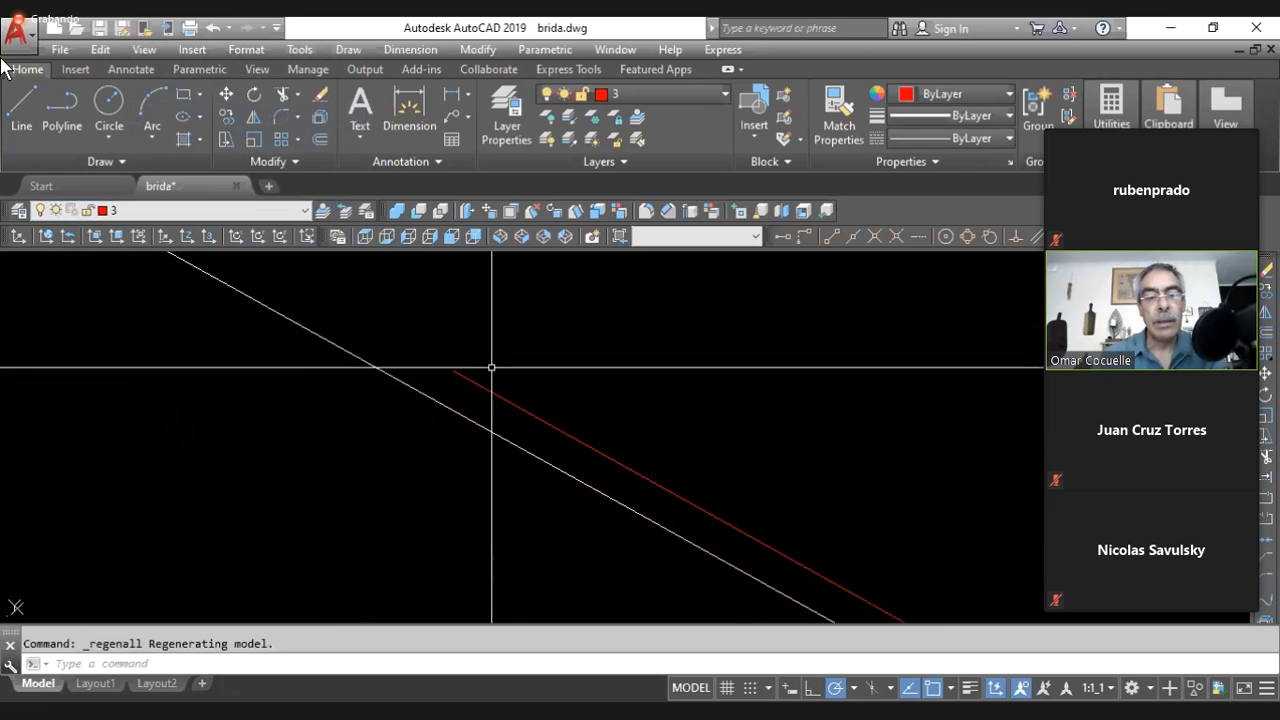
- Regenerate the model again with the red line's tangent end shown at a lower magnification
scroll(499, 344, "down", 4)
scroll(504, 346, "down", 2)
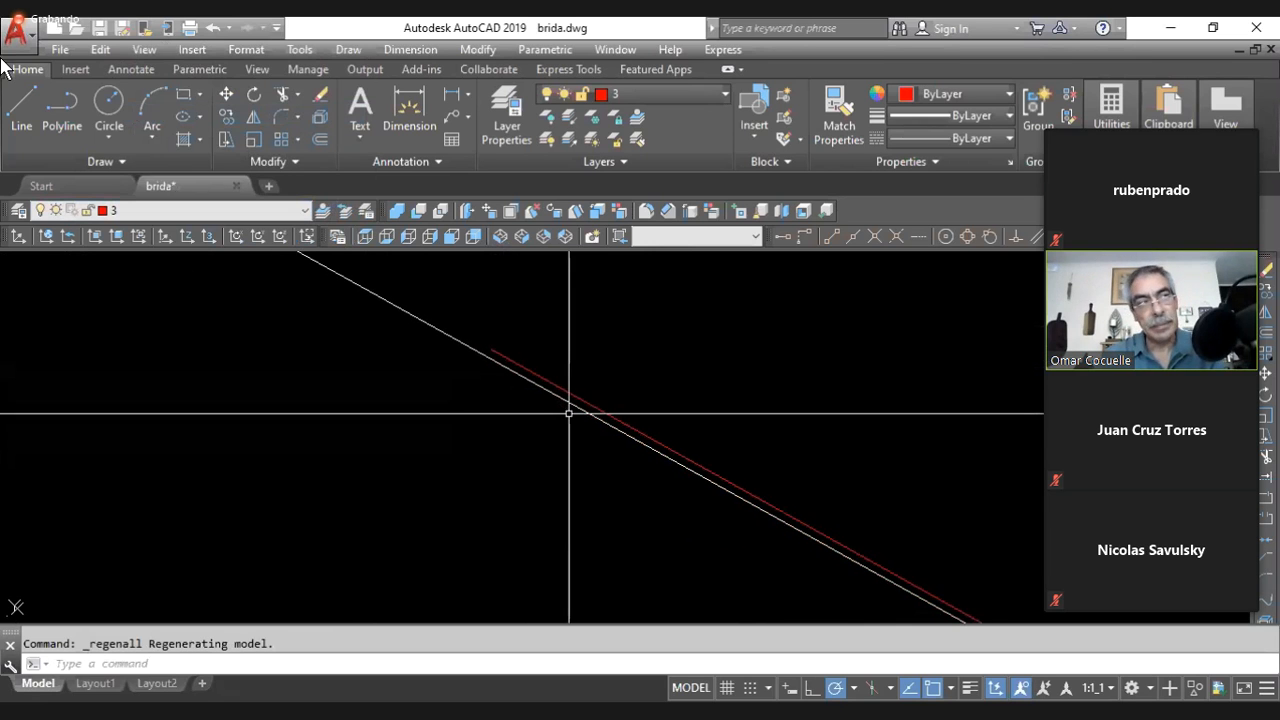
middle_click_drag(569, 413, 477, 391)
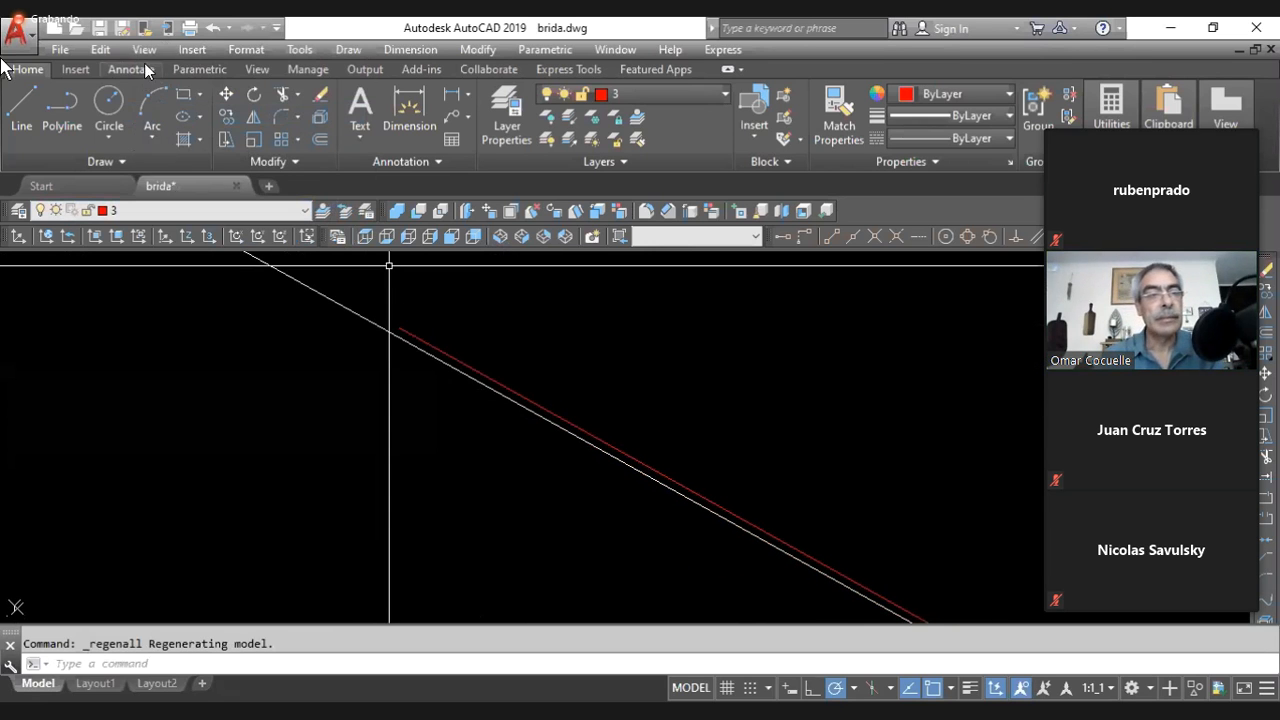
left_click(144, 49)
mouse_move(192, 137)
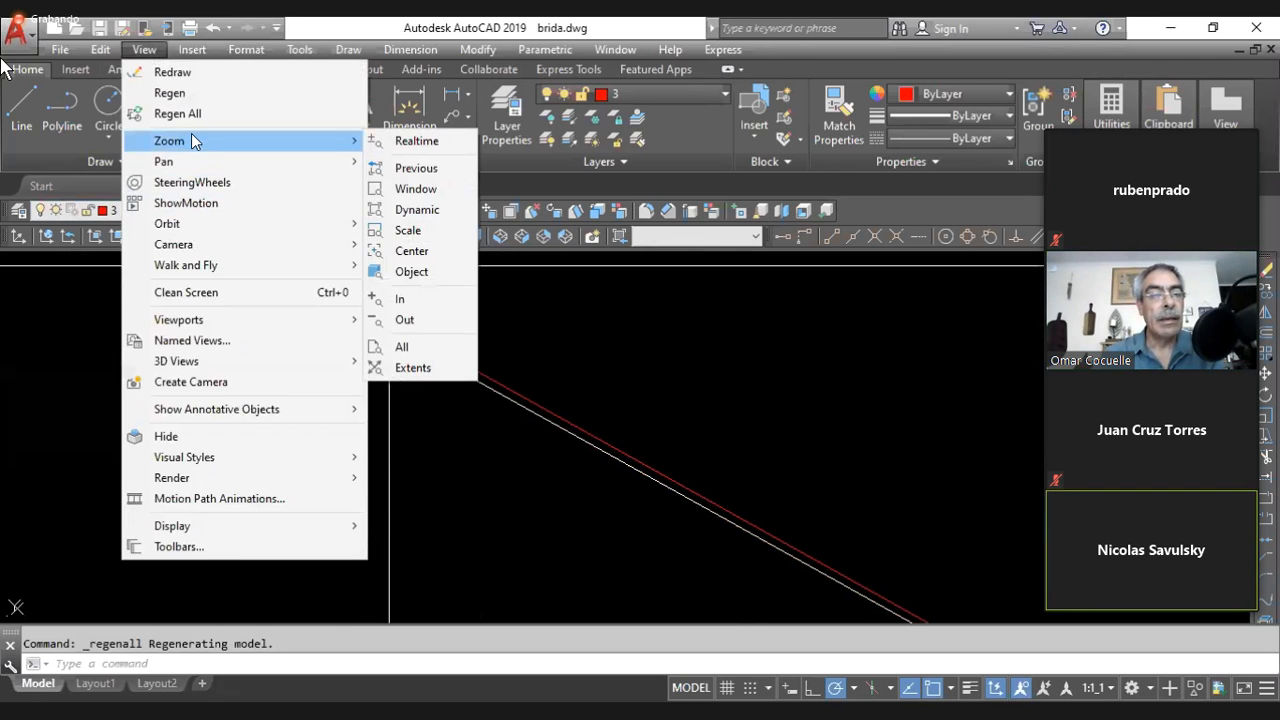
left_click(194, 93)
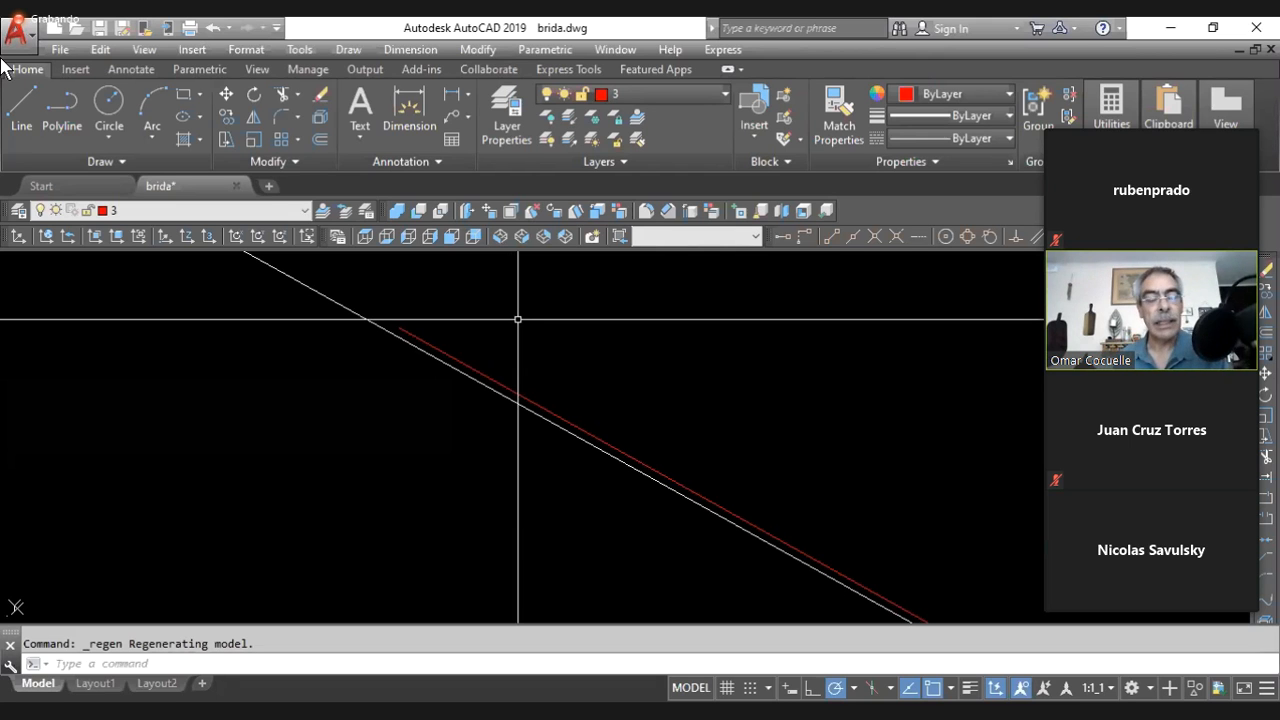
- Examine the circle and the red line's tangent point at several magnifications after the regeneration
scroll(635, 382, "down", 10)
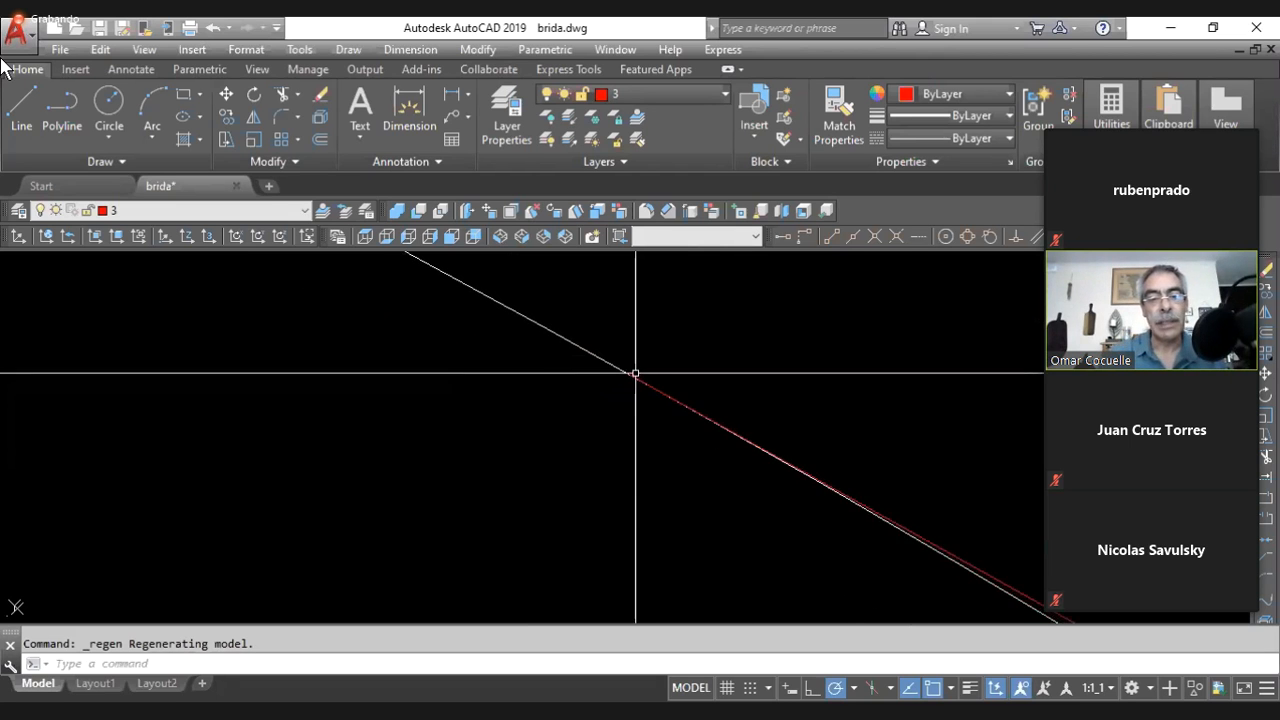
scroll(638, 375, "down", 6)
scroll(620, 408, "up", 3)
scroll(618, 406, "down", 1)
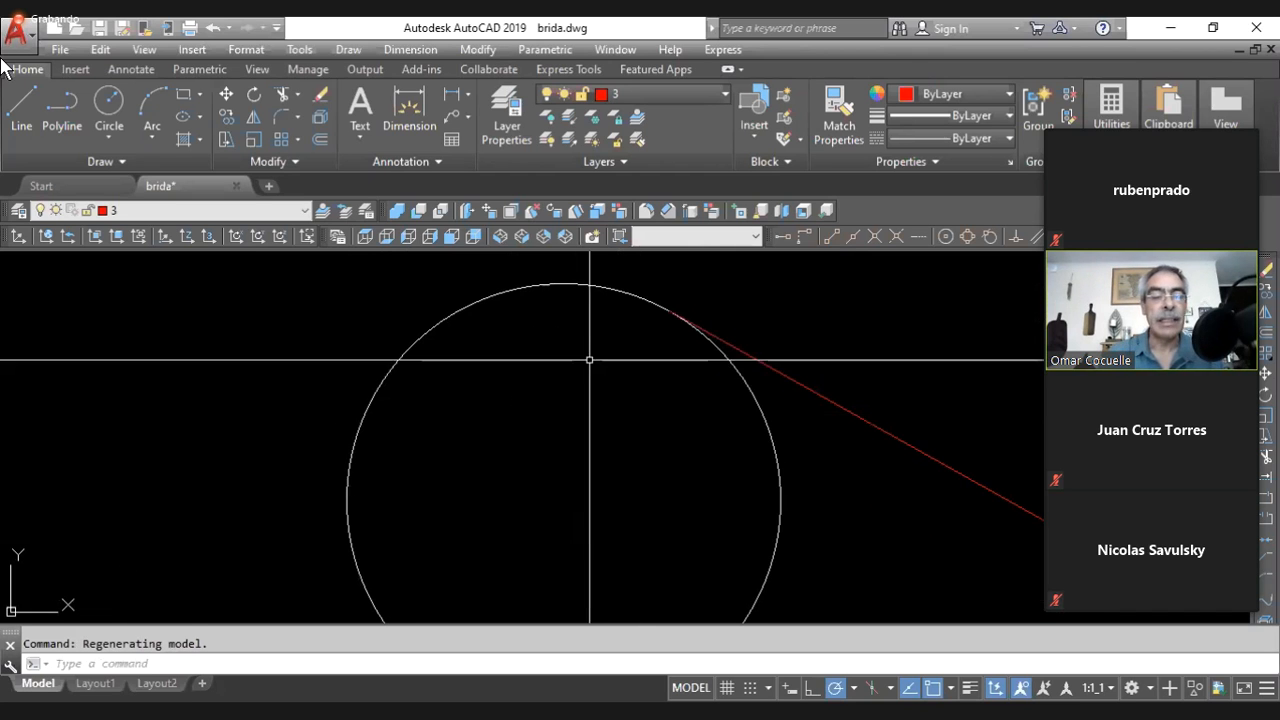
scroll(592, 434, "up", 2)
scroll(543, 396, "down", 4)
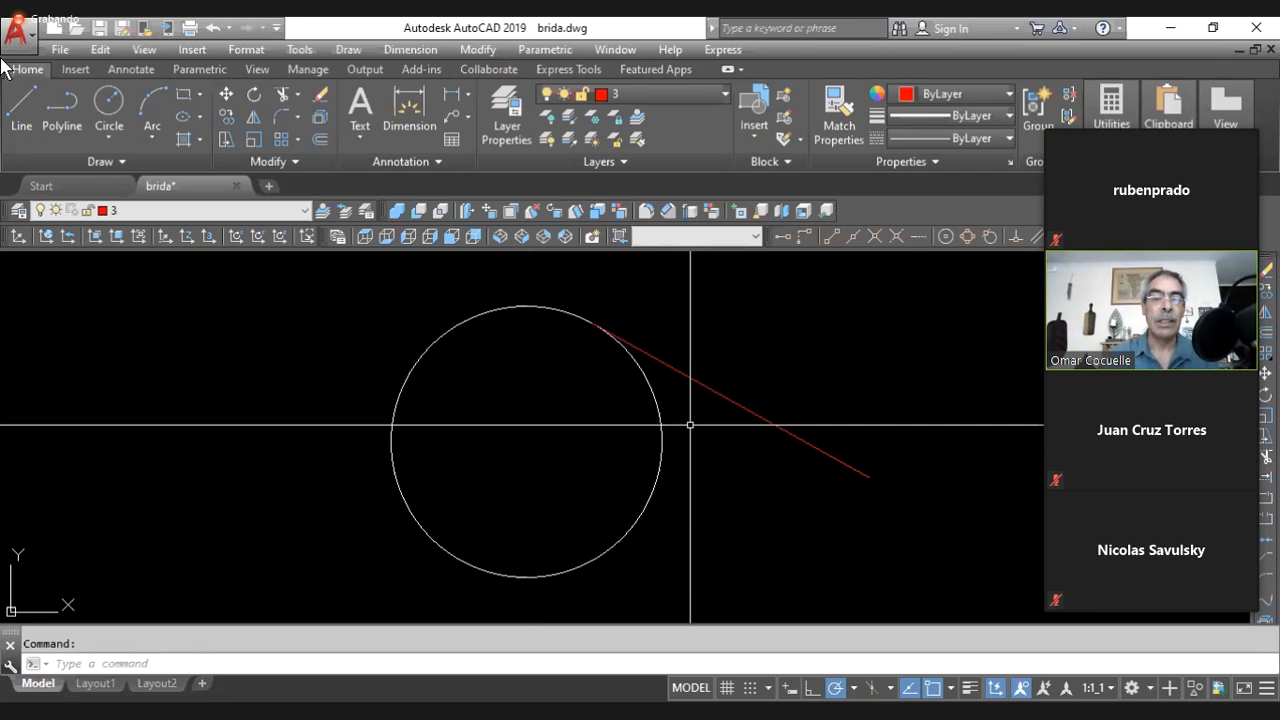
scroll(690, 425, "up", 6)
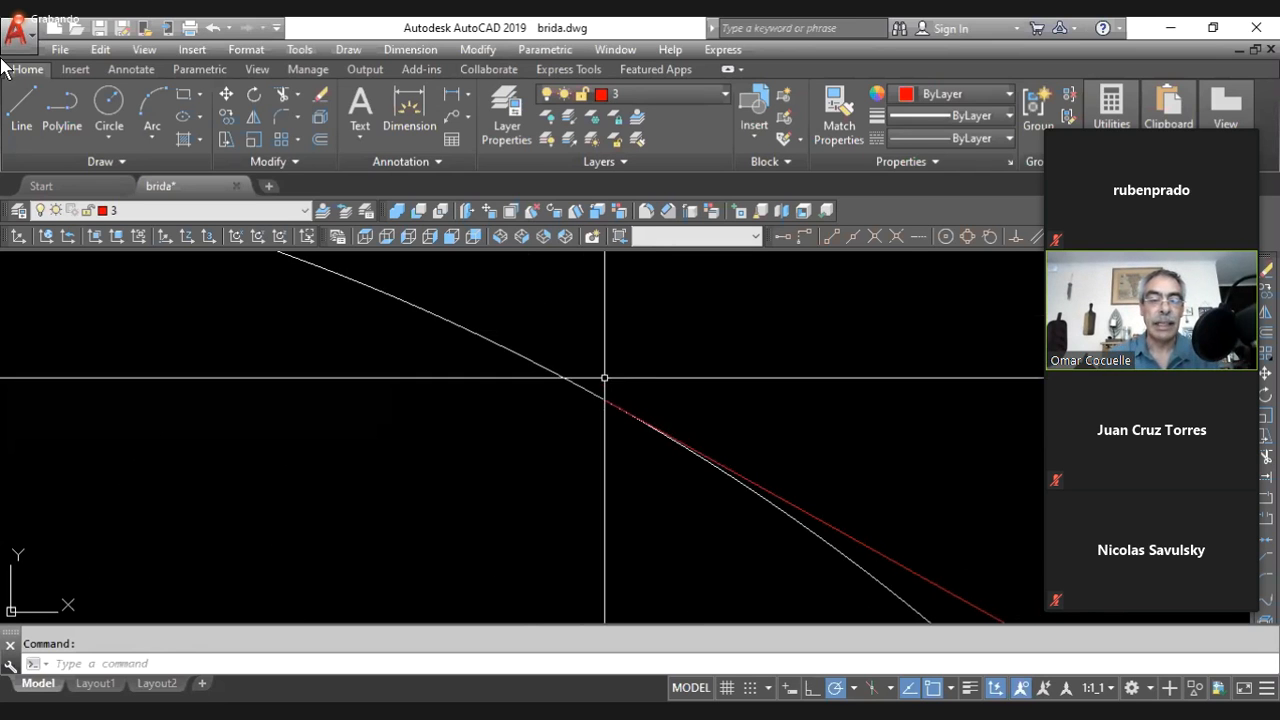
scroll(597, 391, "up", 3)
scroll(606, 346, "down", 2)
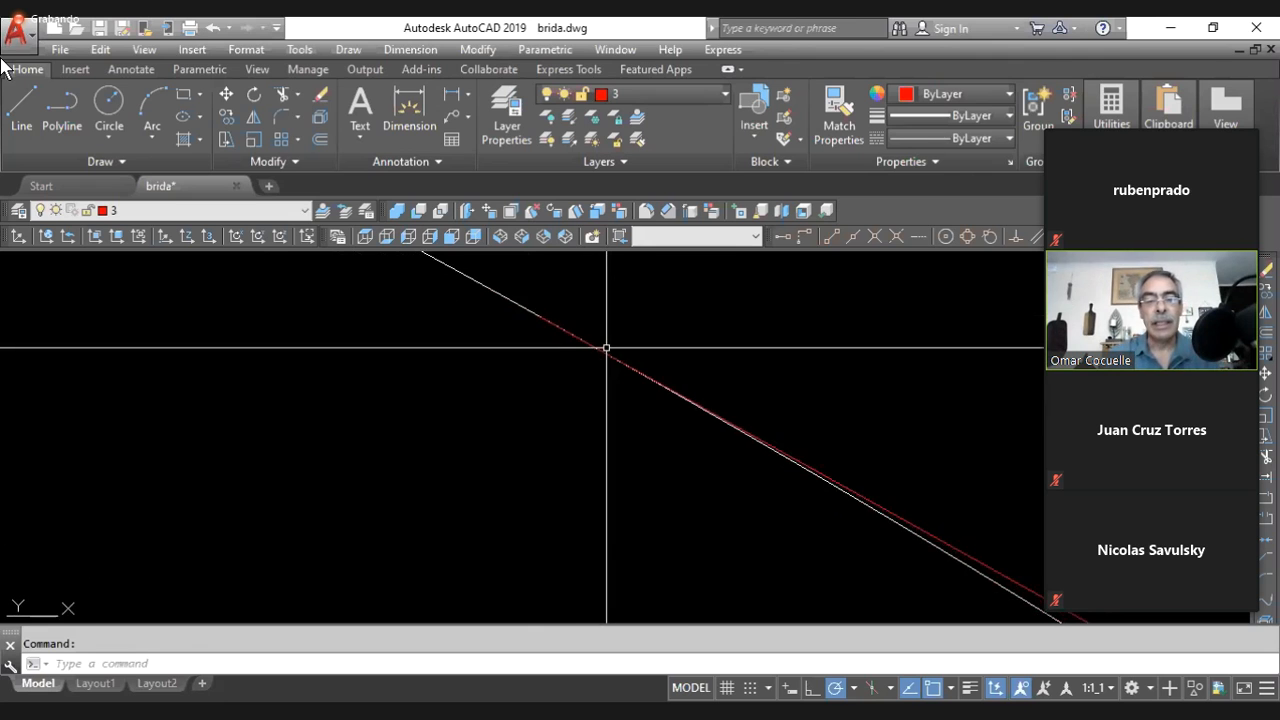
scroll(609, 335, "down", 4)
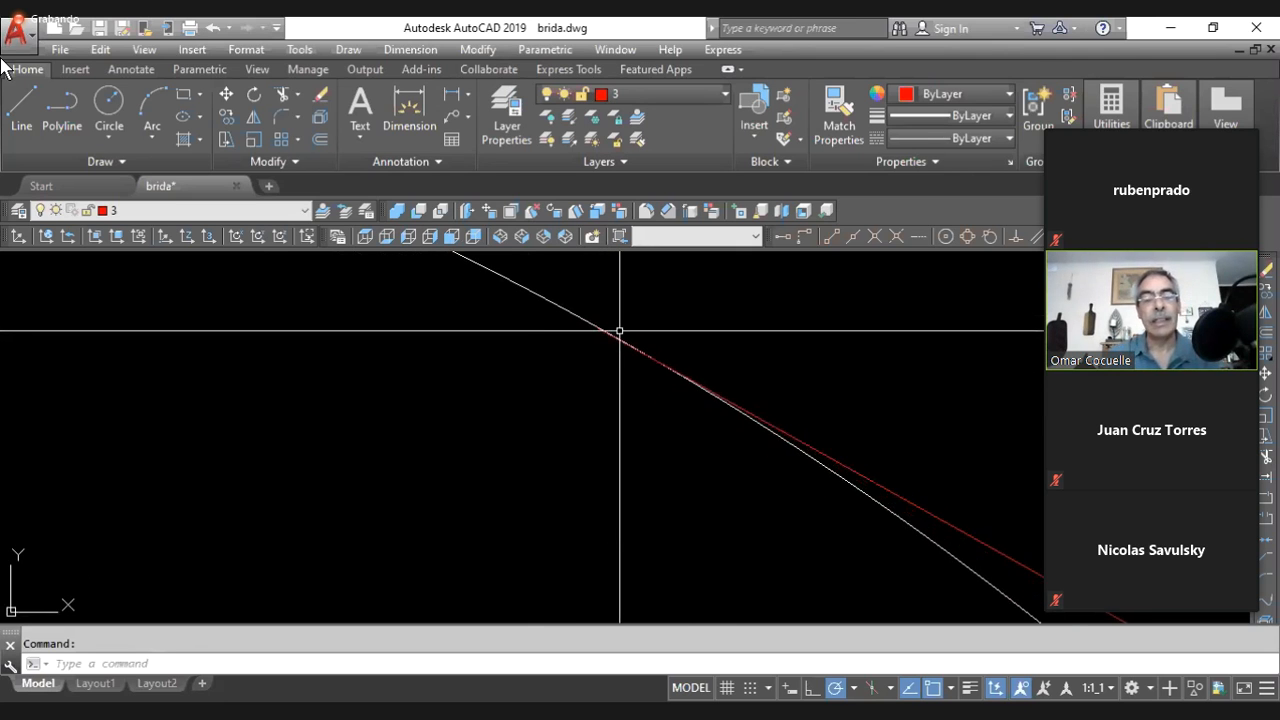
scroll(620, 331, "down", 5)
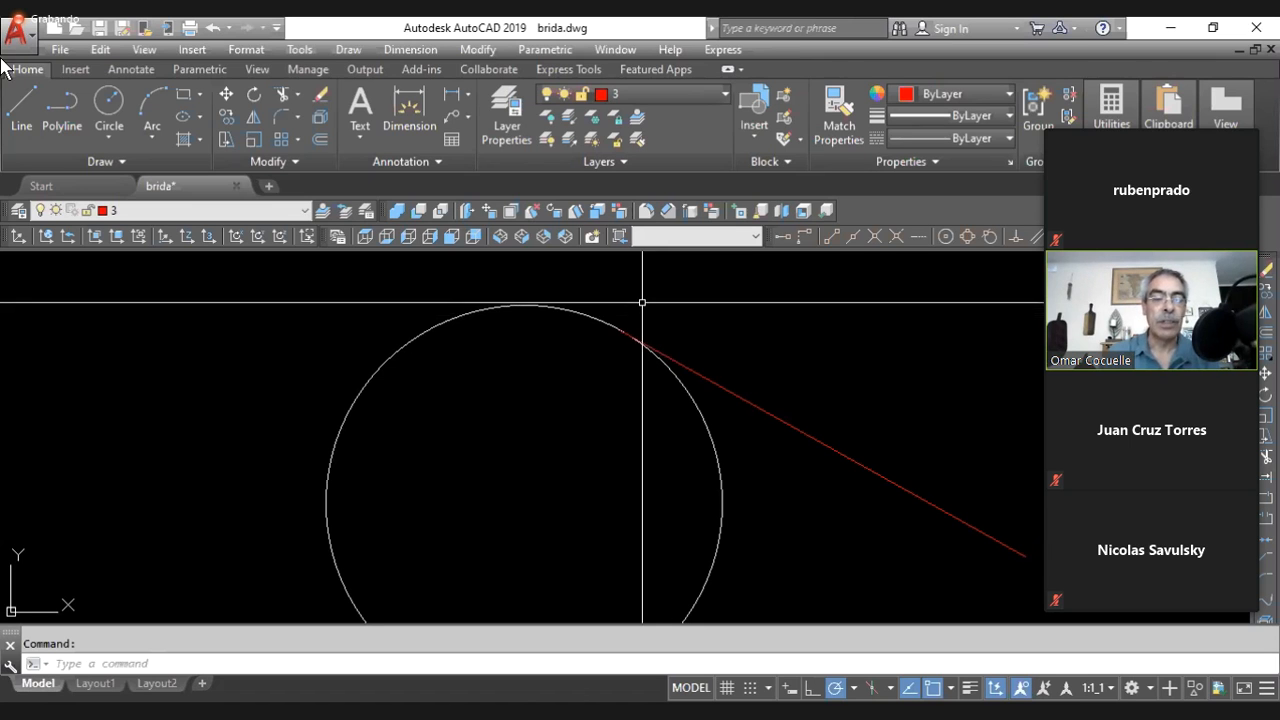
- Examine the smoothness of the concave arc at the flange profile's upper corner
scroll(555, 310, "down", 5)
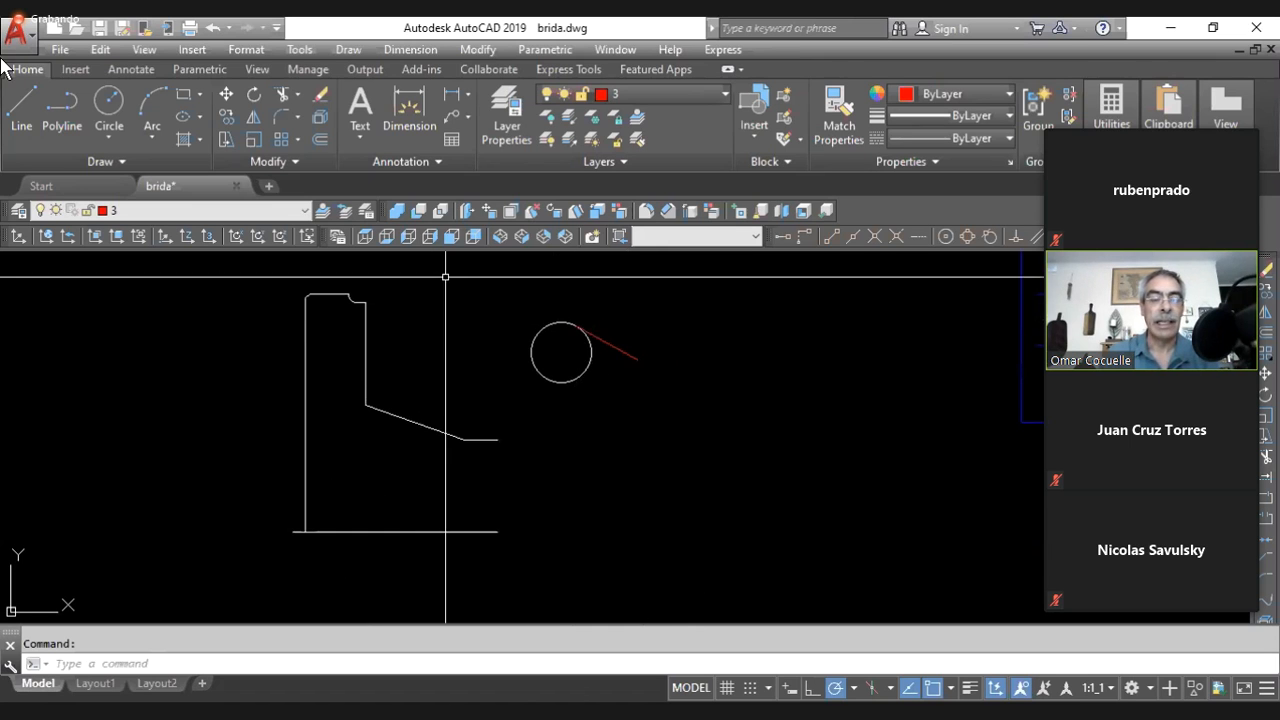
scroll(356, 291, "up", 5)
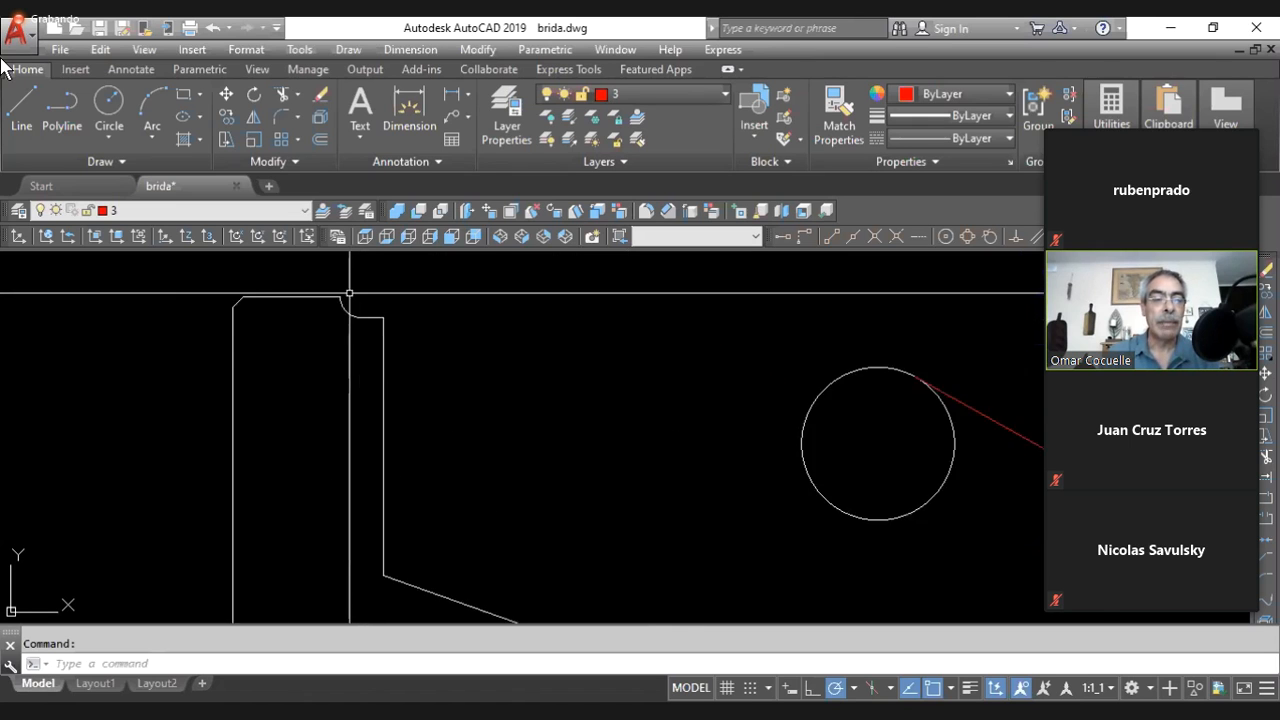
scroll(351, 302, "up", 5)
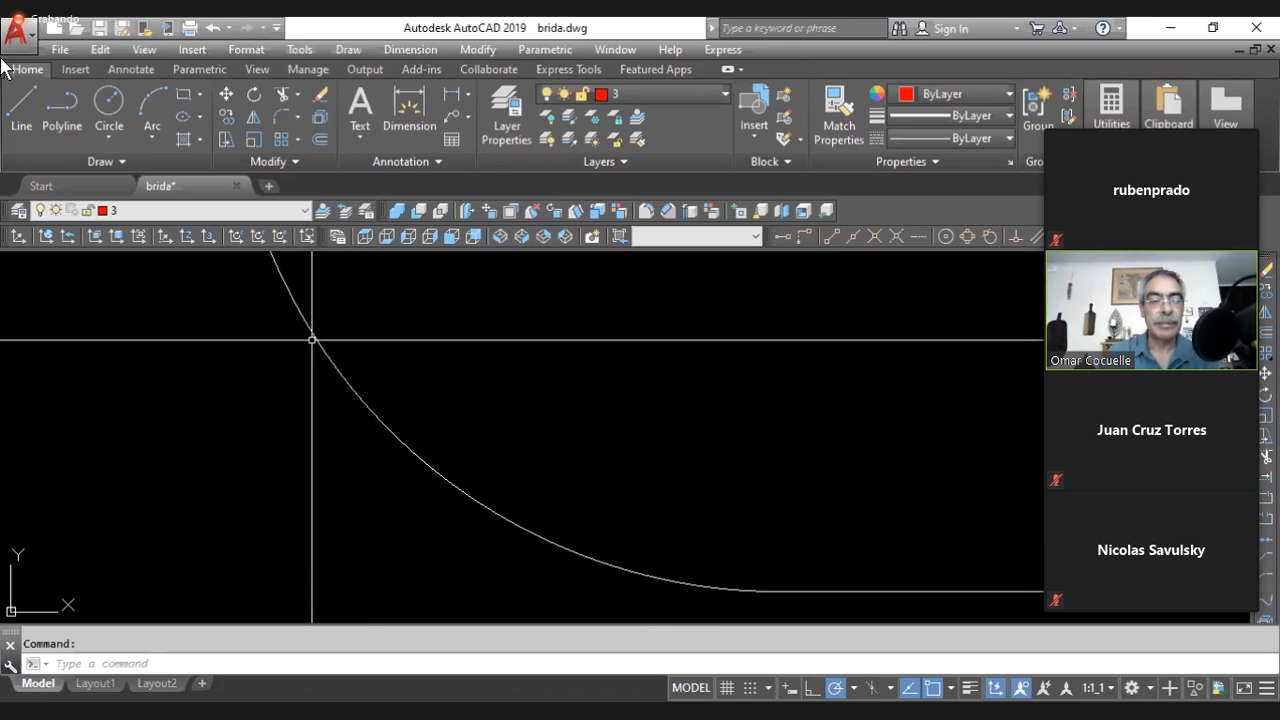
scroll(312, 340, "down", 3)
scroll(394, 334, "down", 2)
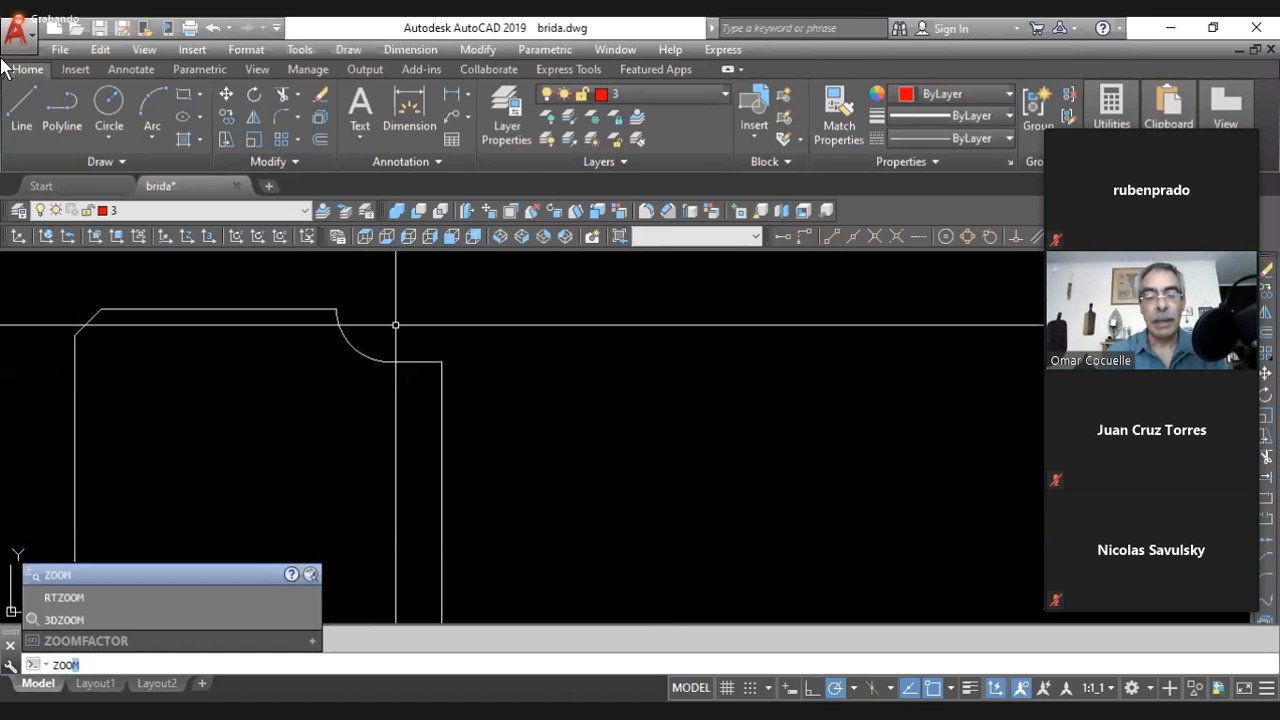
key("Escape")
- Erase the circle together with its red tangent line
scroll(395, 325, "down", 4)
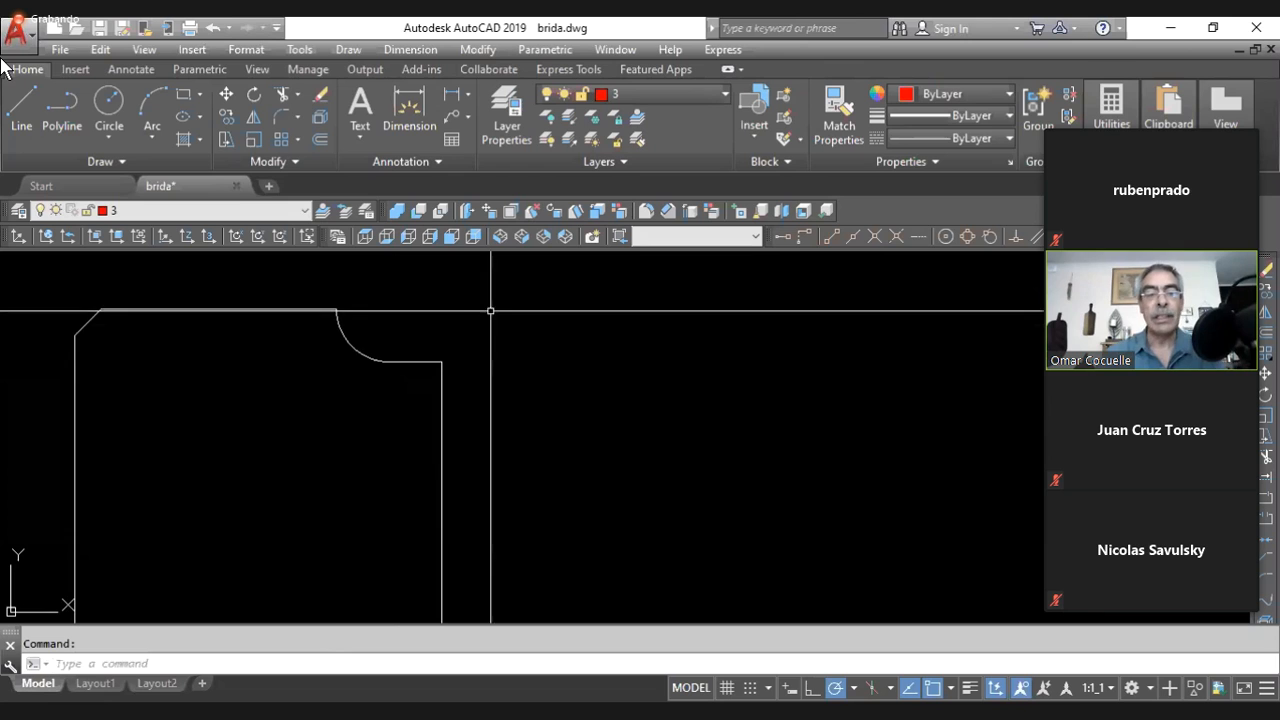
middle_click_drag(569, 305, 323, 320)
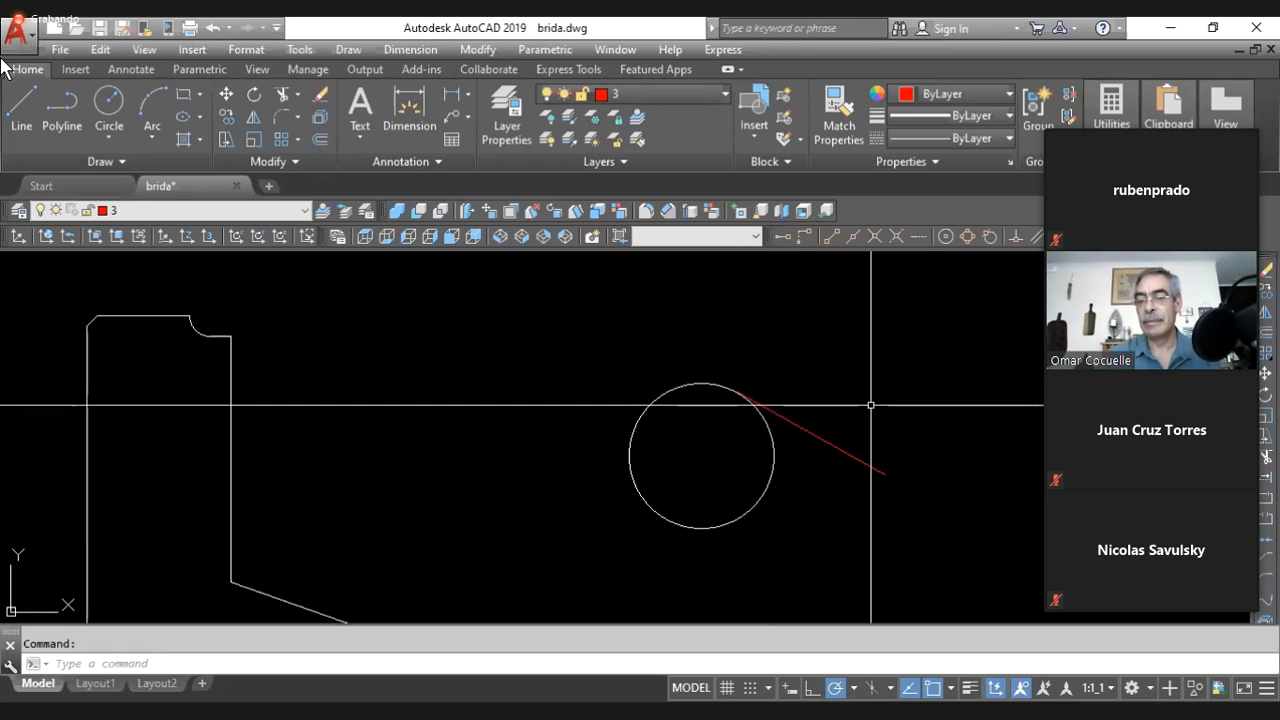
left_click(849, 380)
left_click(671, 432)
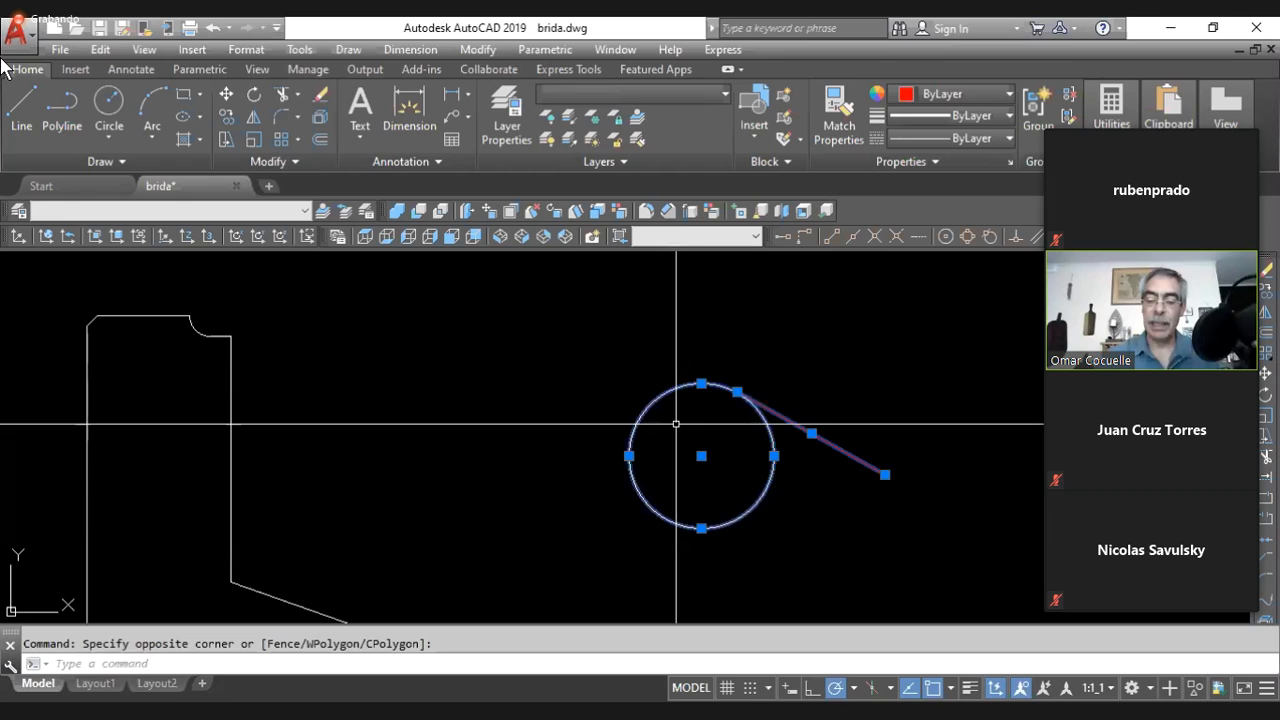
key("Delete")
scroll(422, 467, "down", 2)
- Run VIEWRES with fast zooms kept on and set the circle zoom percent to 1000
type("viewrw")
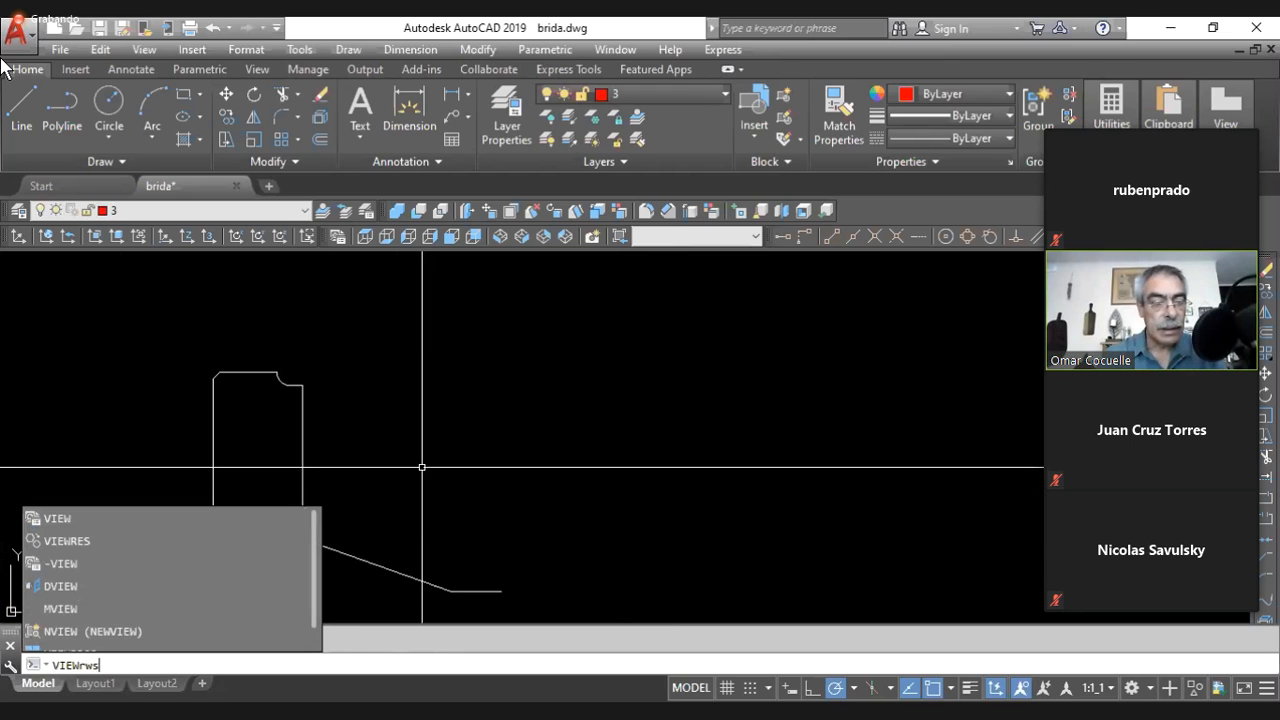
key("BackSpace")
key("BackSpace")
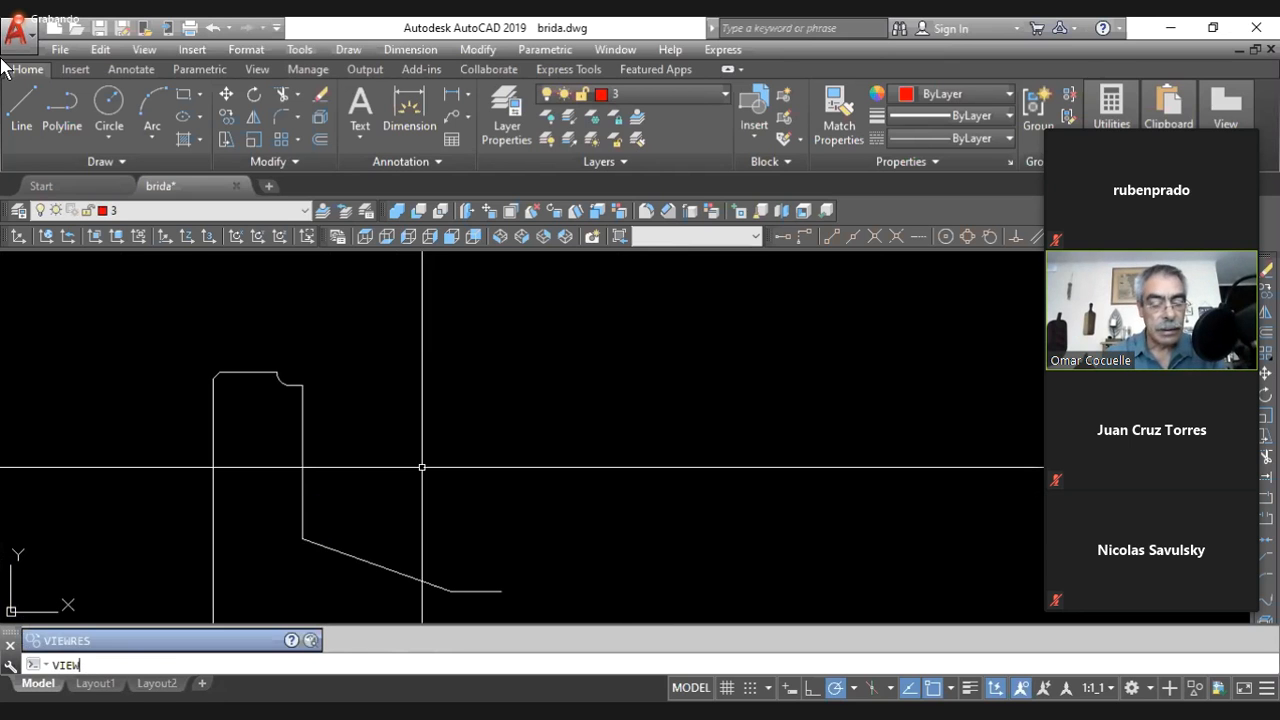
type("res")
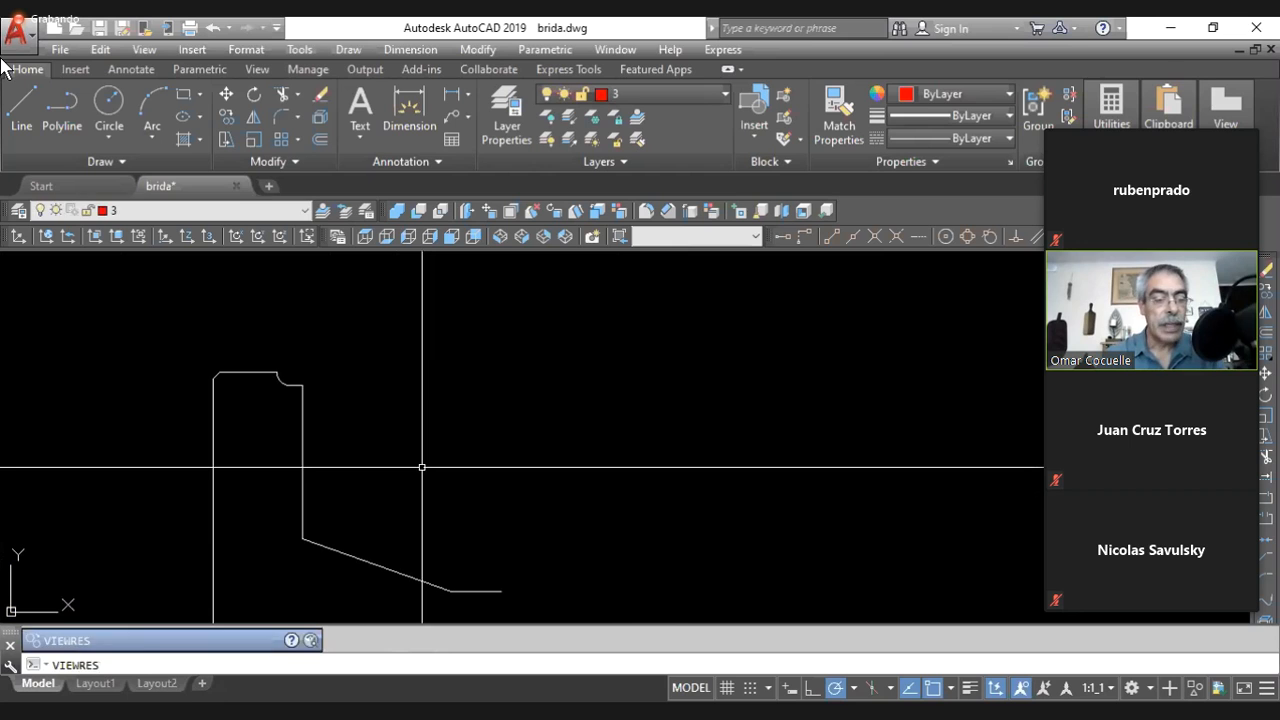
key("Return")
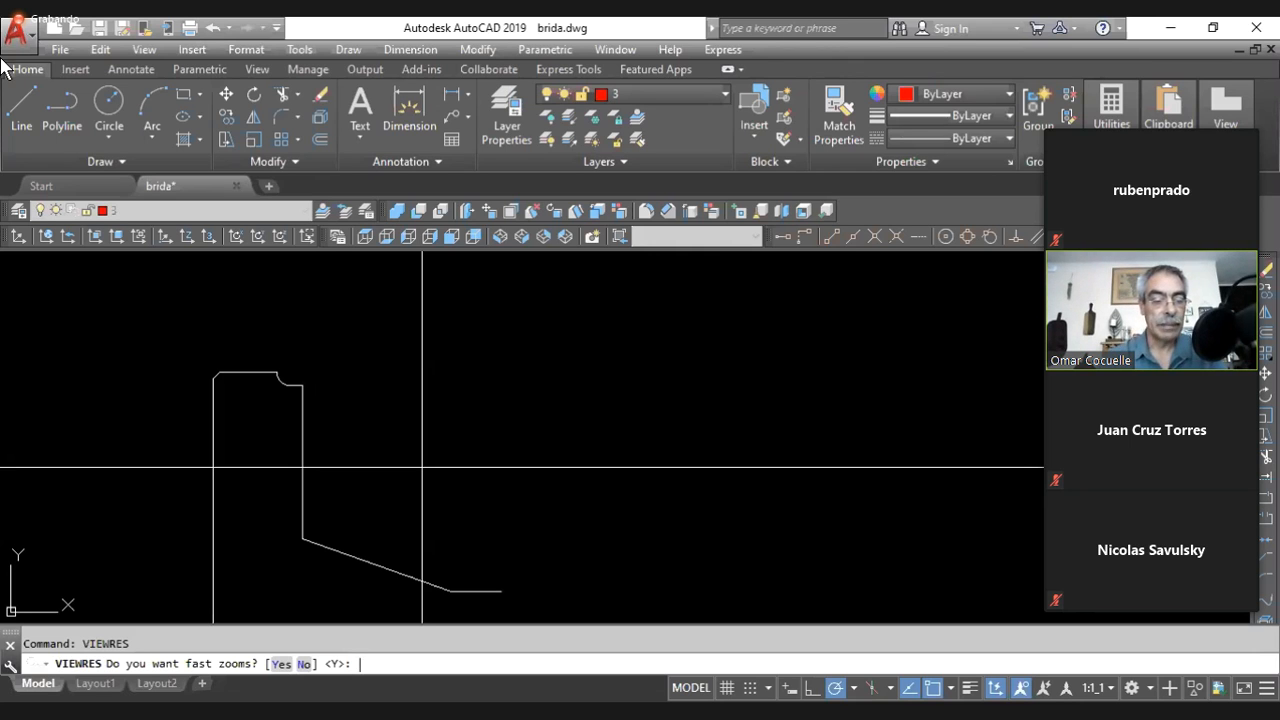
key("Return")
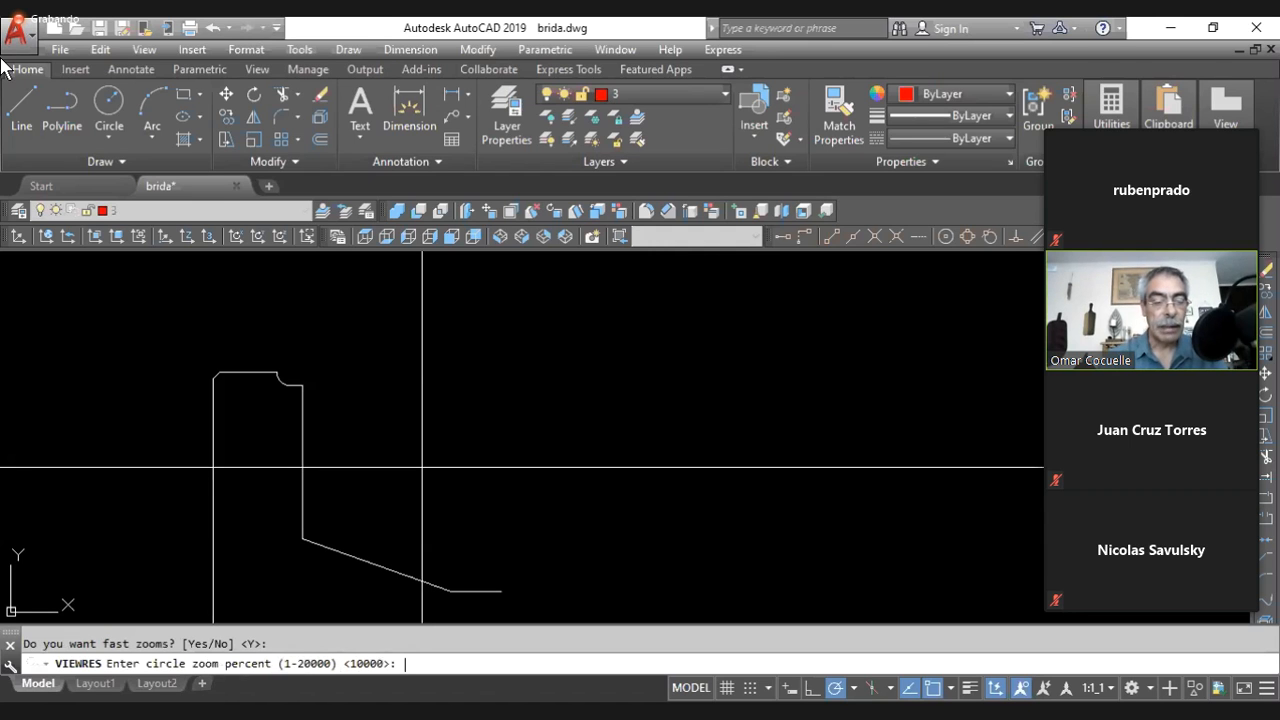
type("10000")
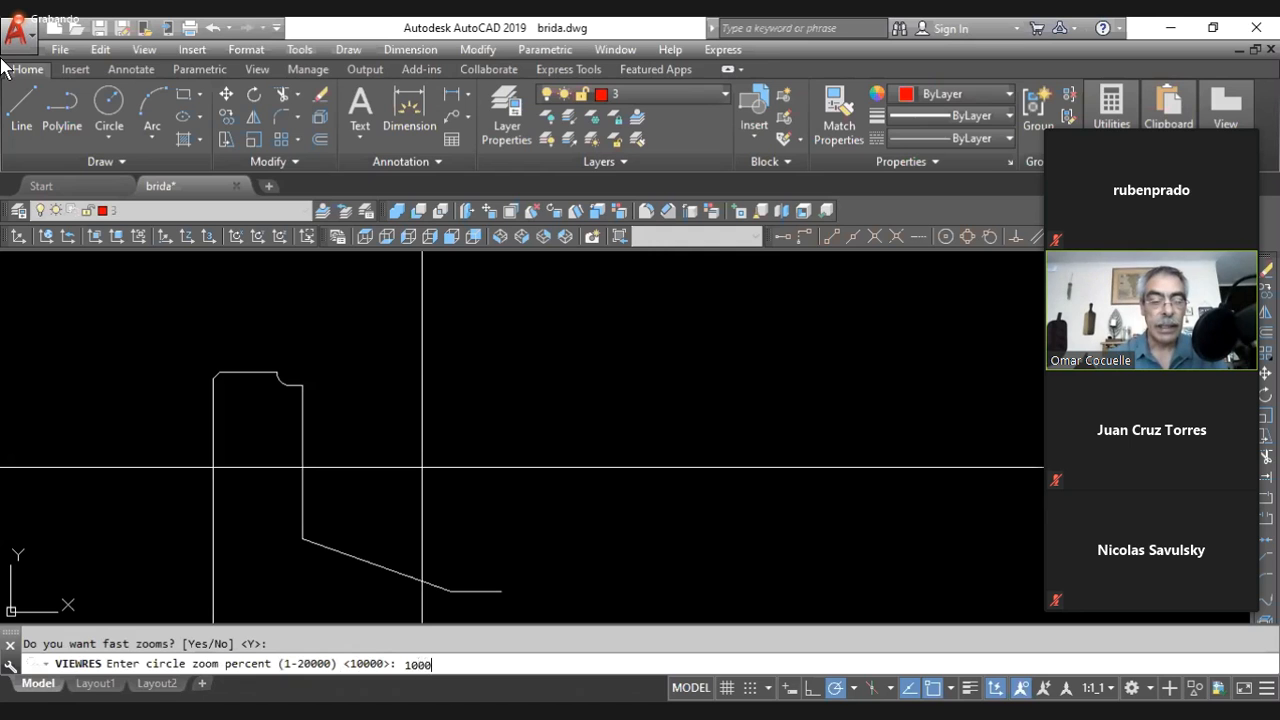
key("BackSpace")
key("Return")
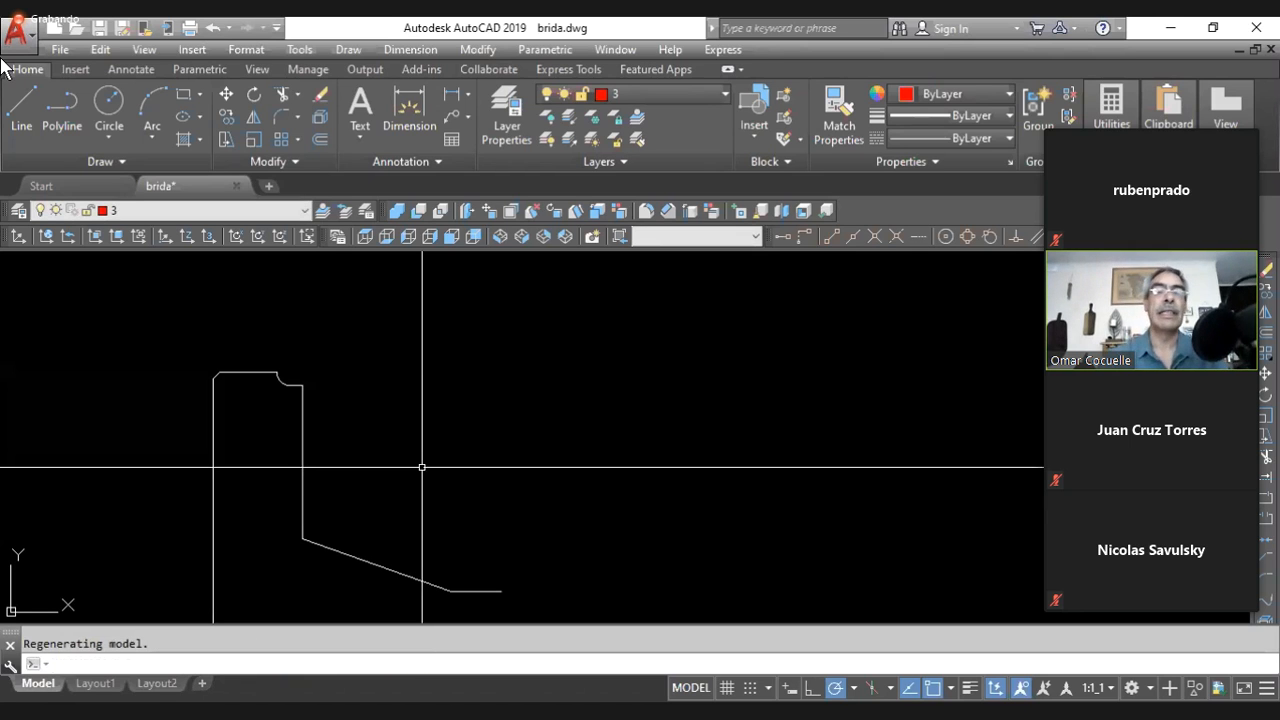
- Look over the list of saved and preset views available in the drawing
scroll(414, 466, "down", 4)
scroll(416, 505, "up", 2)
mouse_move(428, 478)
middle_mouse_down()
mouse_move(391, 451)
mouse_move(331, 437)
mouse_move(317, 455)
middle_mouse_up()
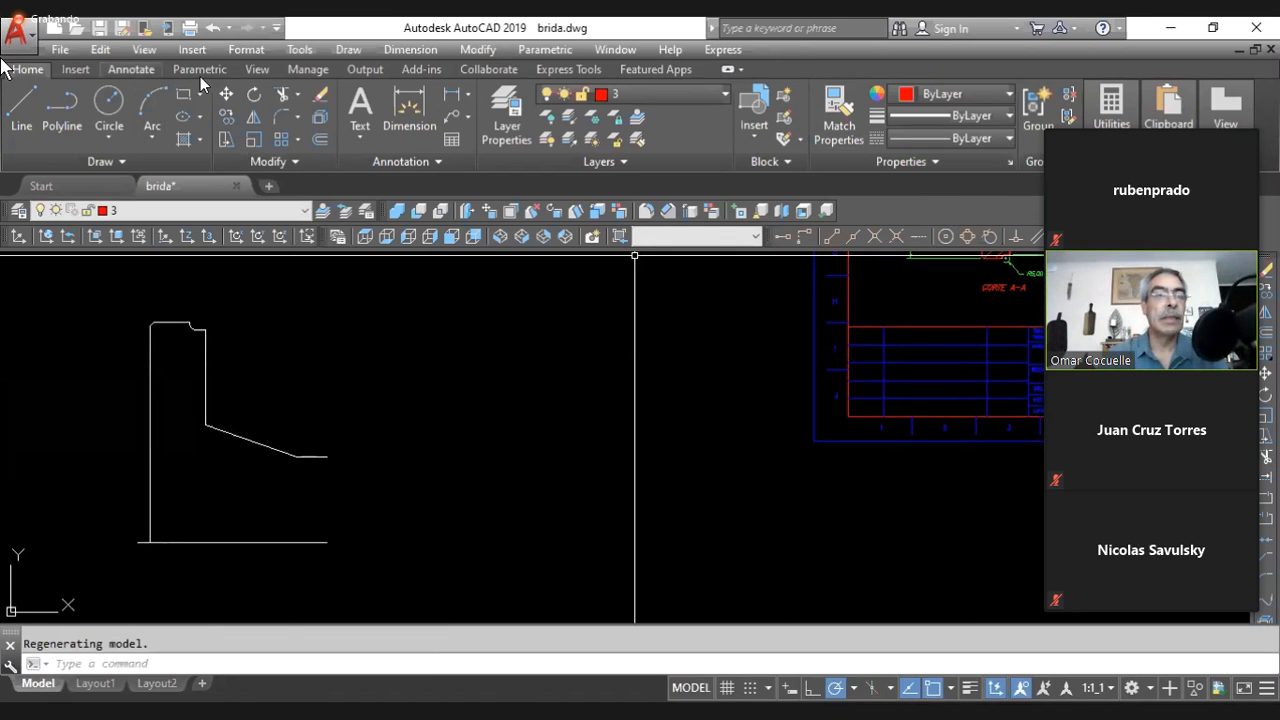
left_click(257, 78)
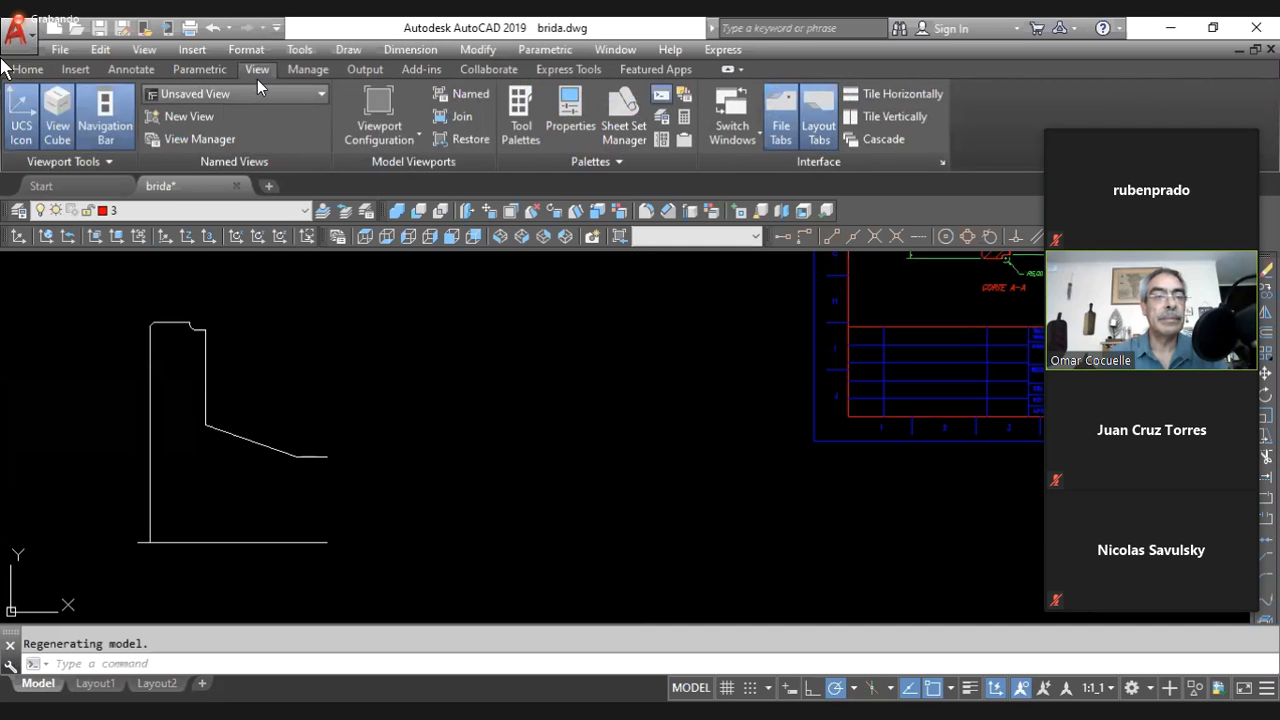
left_click(257, 80)
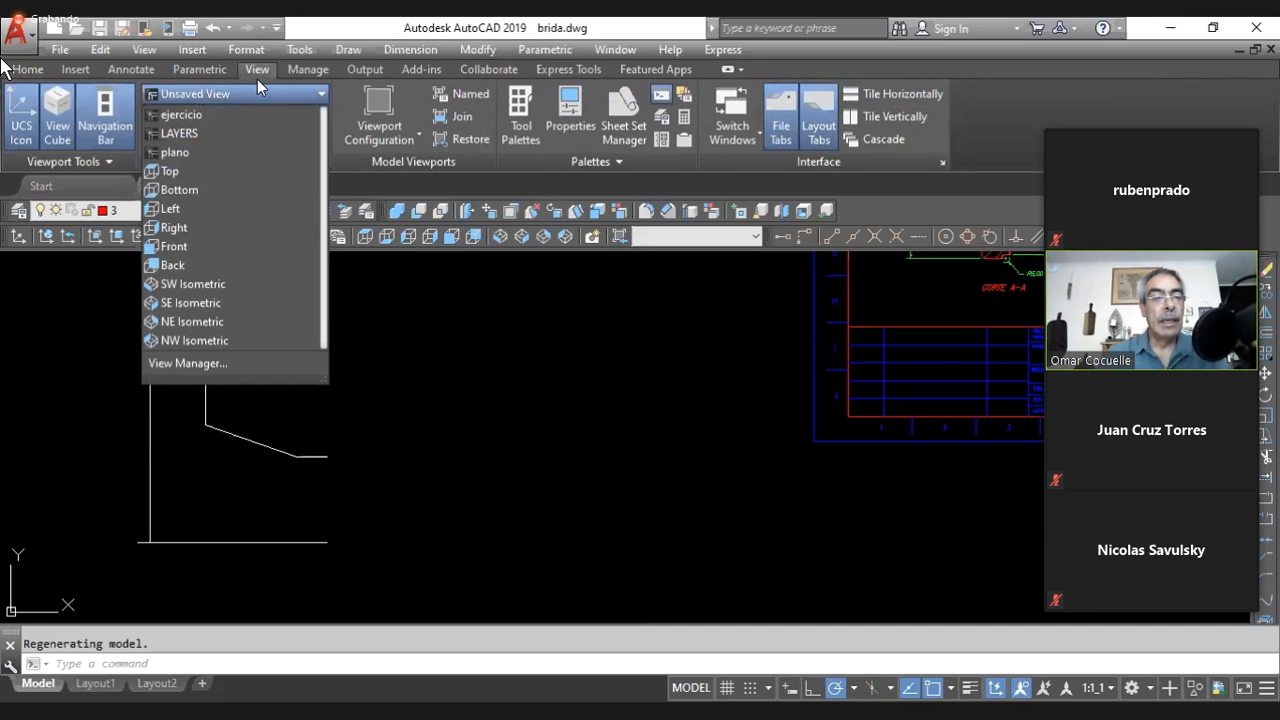
left_click(338, 381)
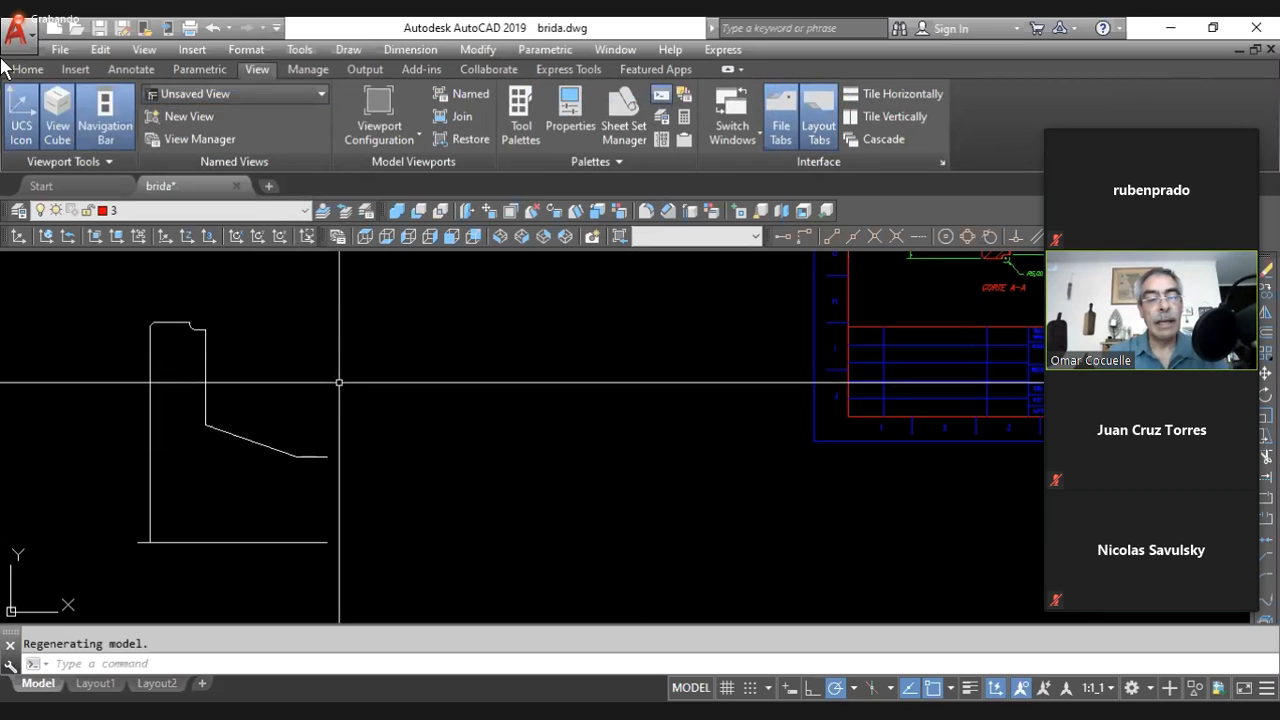
- Restore the saved view named plano
scroll(121, 366, "up", 4)
scroll(198, 383, "down", 2)
middle_click_drag(240, 410, 373, 372)
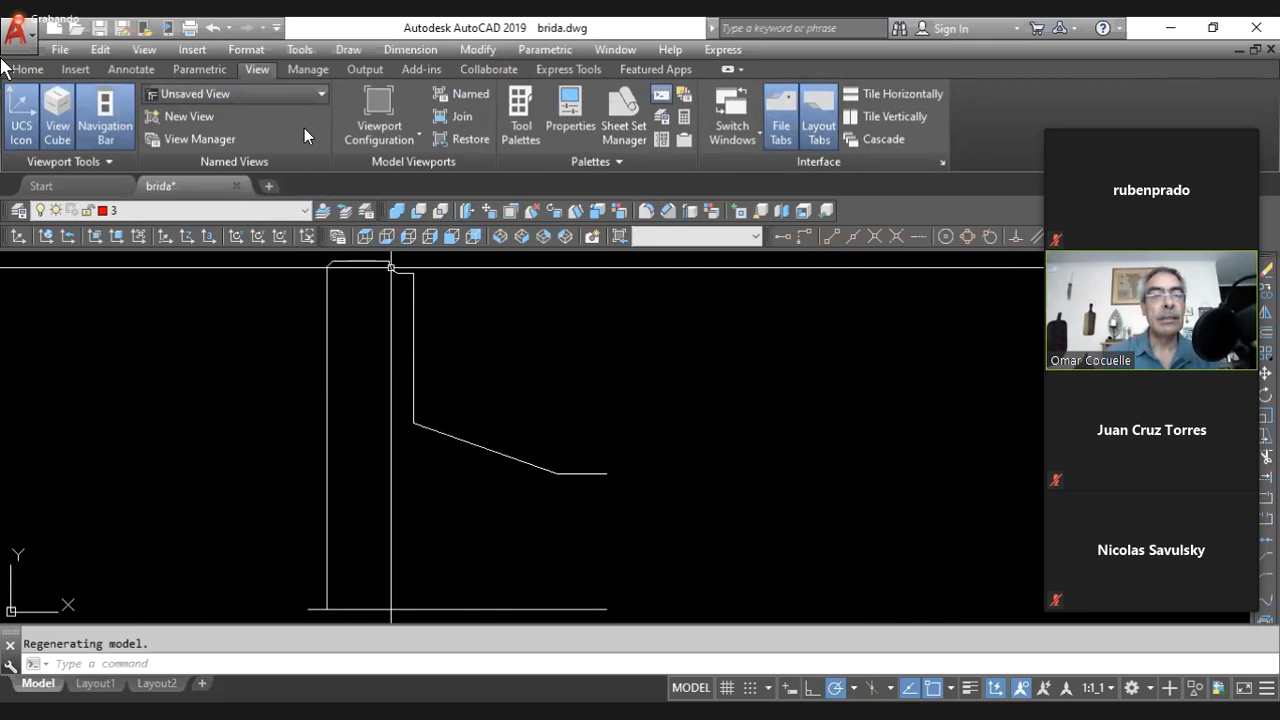
left_click(305, 93)
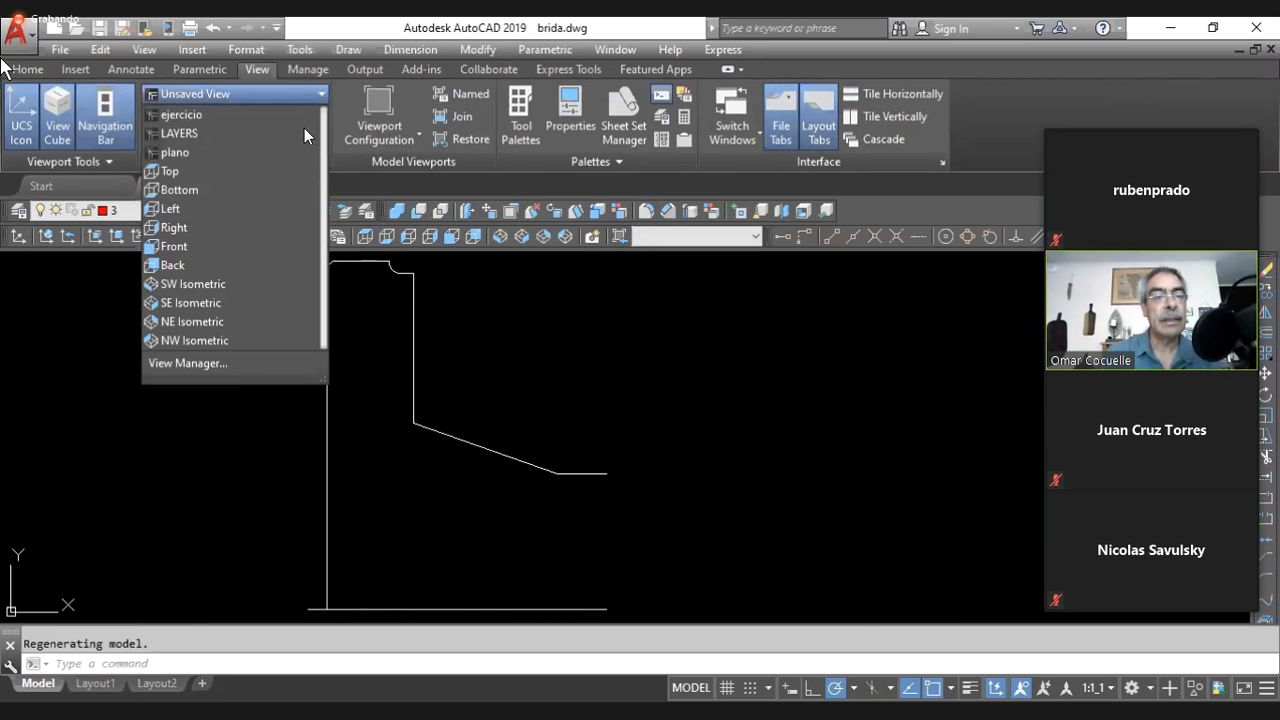
left_click(210, 152)
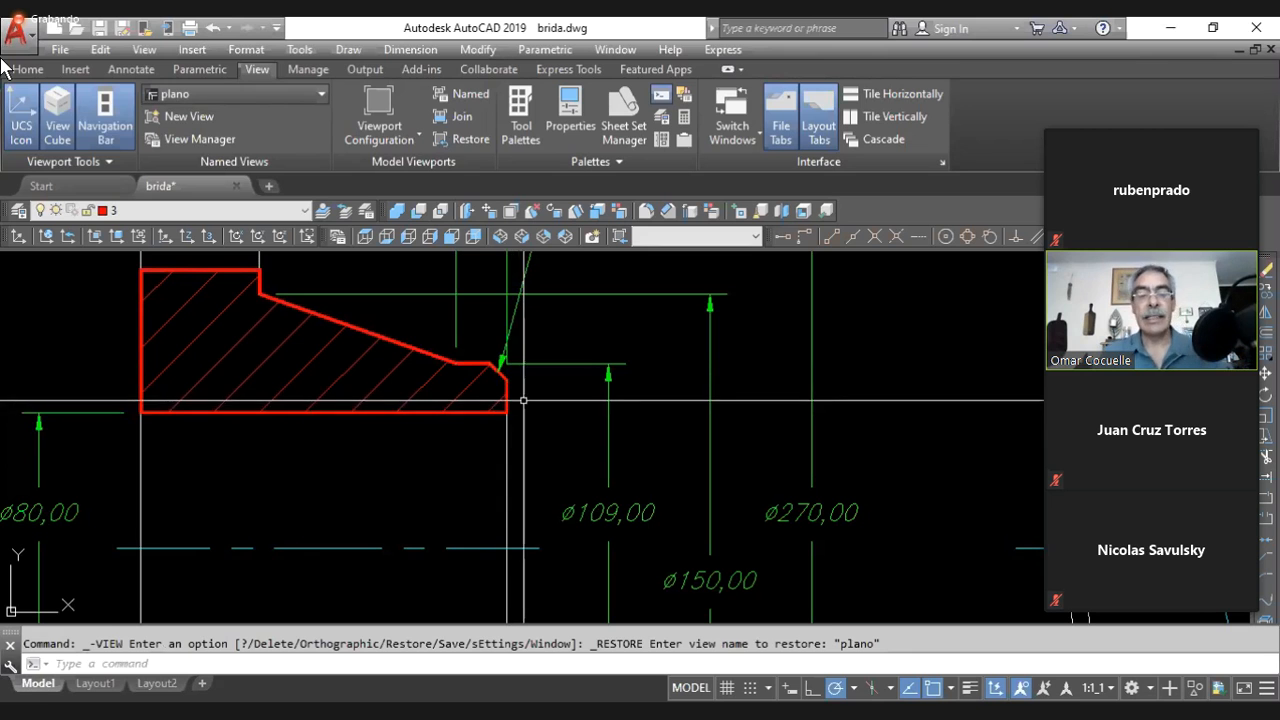
- Examine the flange drawing's section A-A at several magnifications, including its dimensions and the bore's end line
scroll(508, 430, "down", 4)
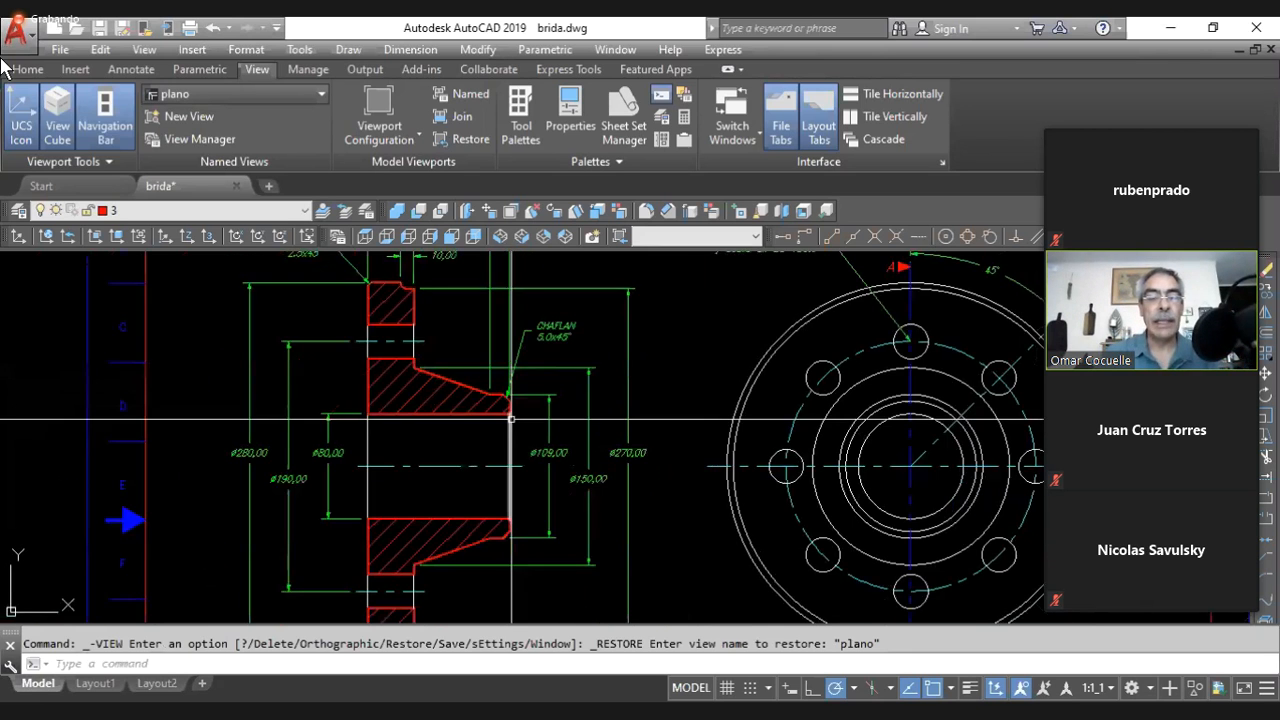
mouse_move(476, 345)
middle_mouse_down()
mouse_move(489, 512)
mouse_move(481, 484)
middle_mouse_up()
scroll(444, 301, "up", 8)
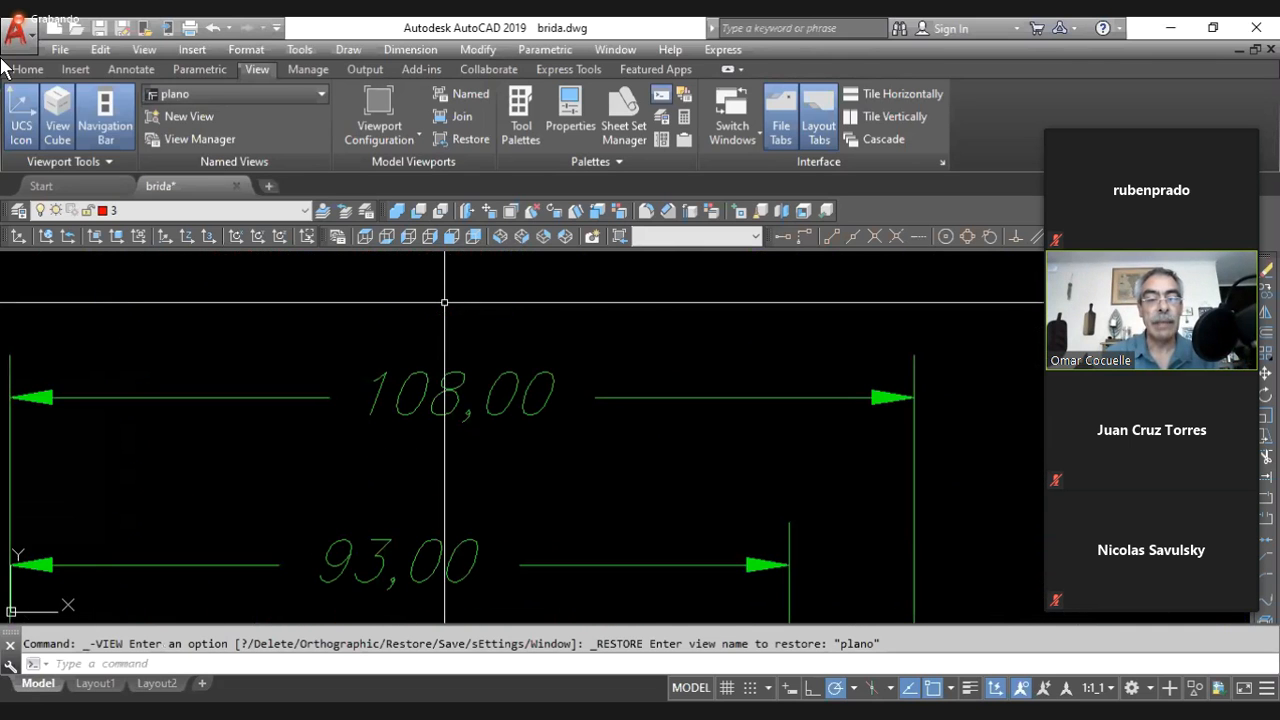
scroll(444, 301, "down", 4)
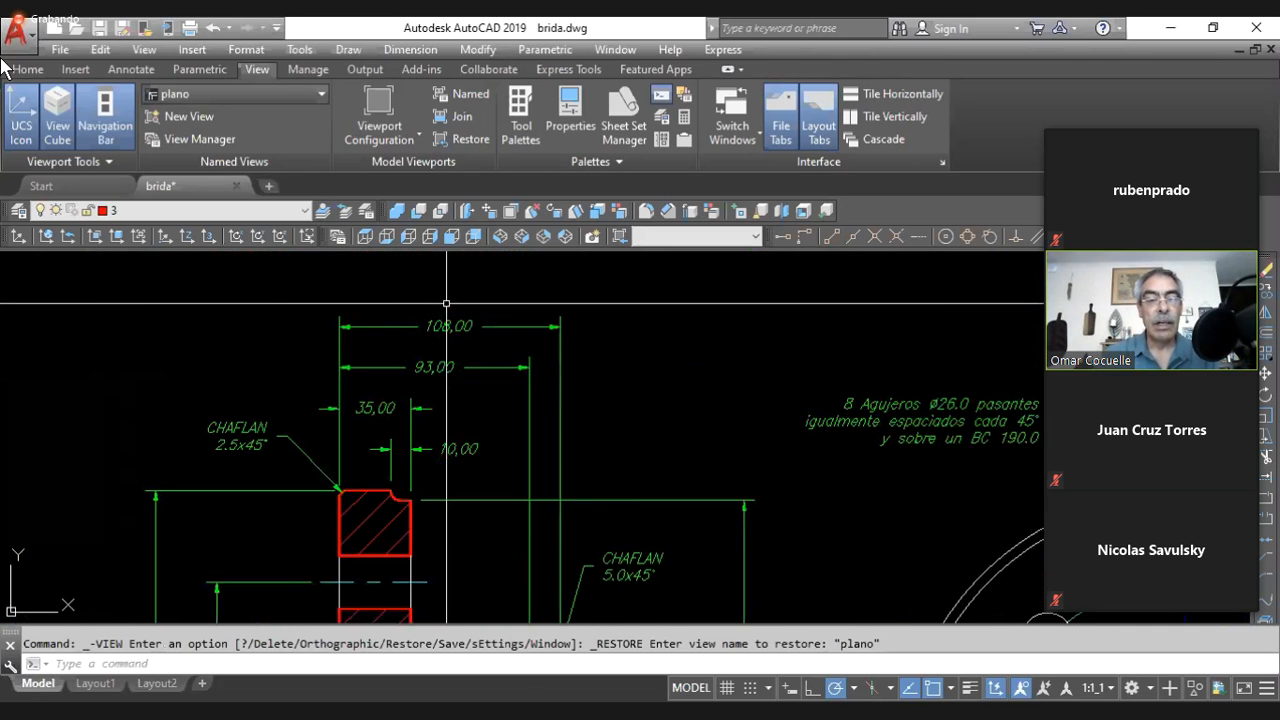
scroll(446, 302, "down", 5)
scroll(486, 434, "up", 8)
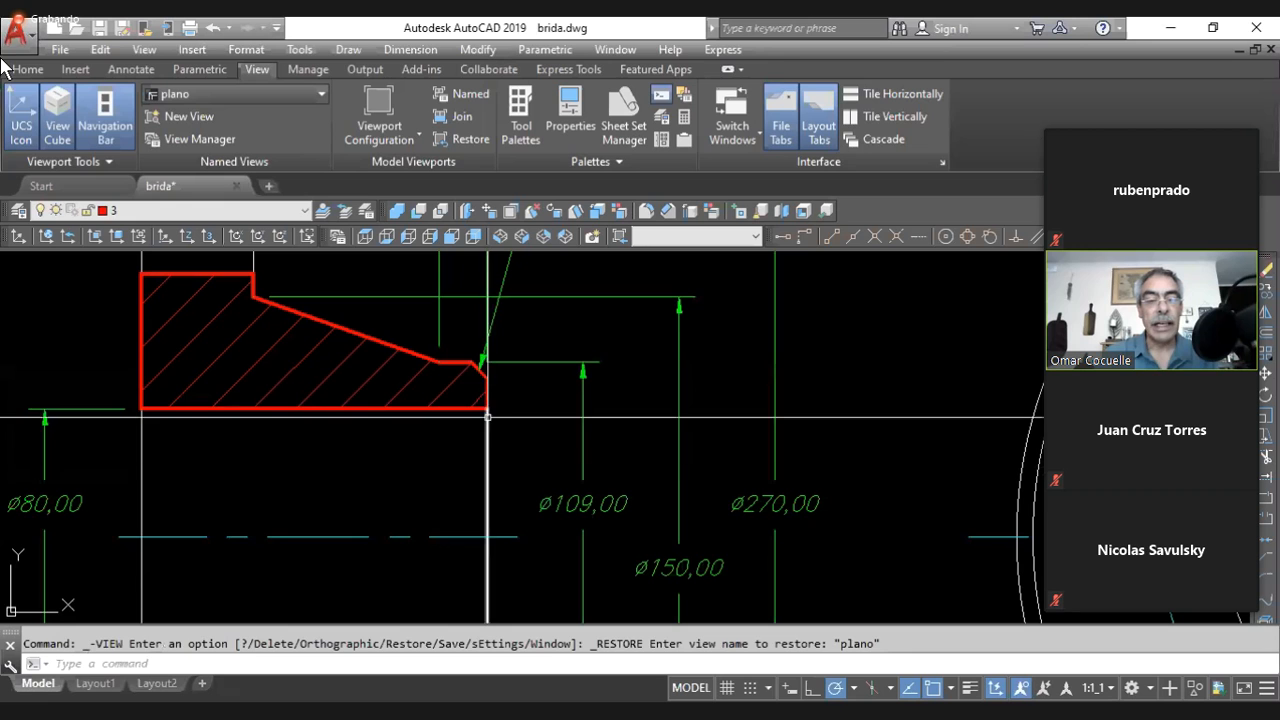
left_click(487, 418)
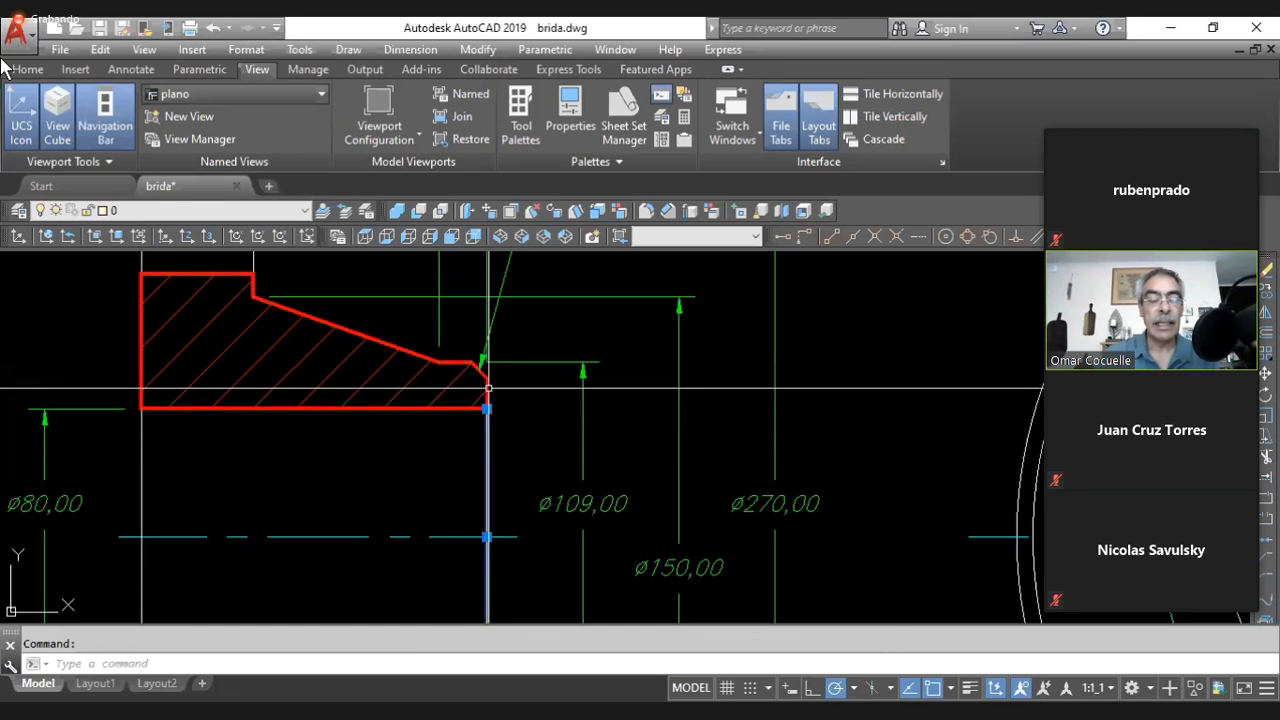
scroll(513, 401, "down", 4)
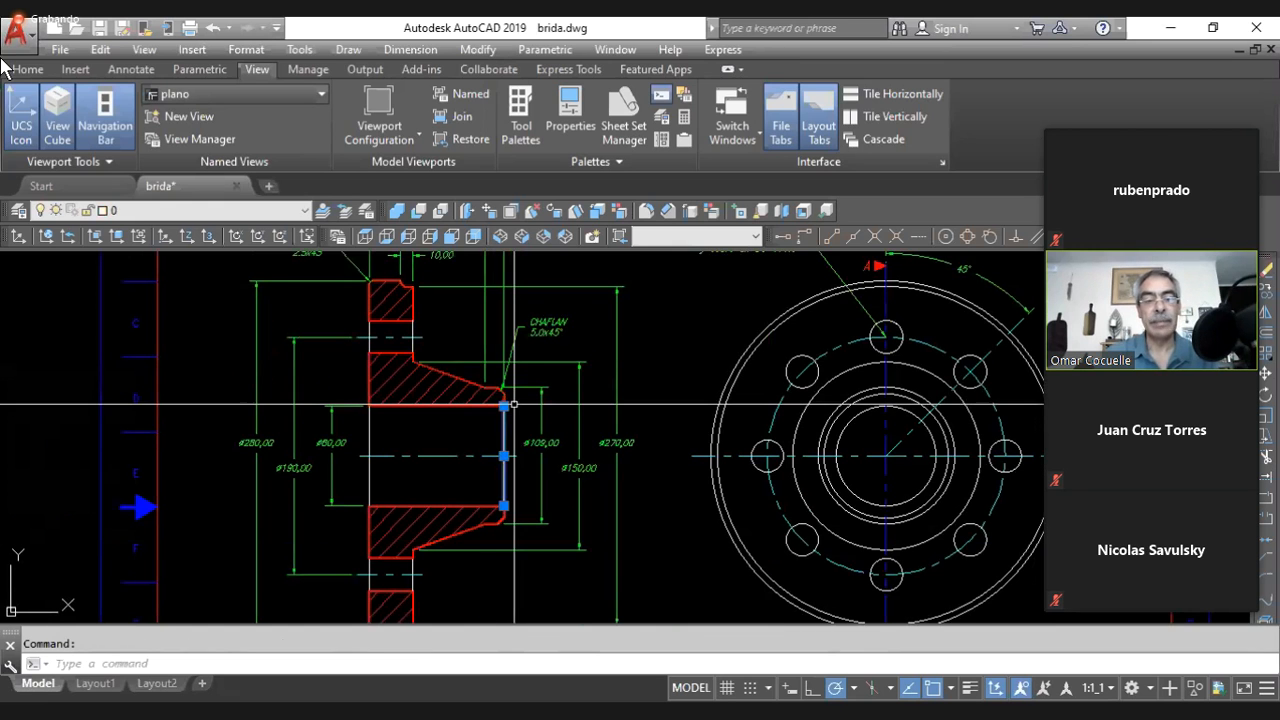
- Restore the saved view named ejercicio and centre the flange profile on screen
left_click(277, 100)
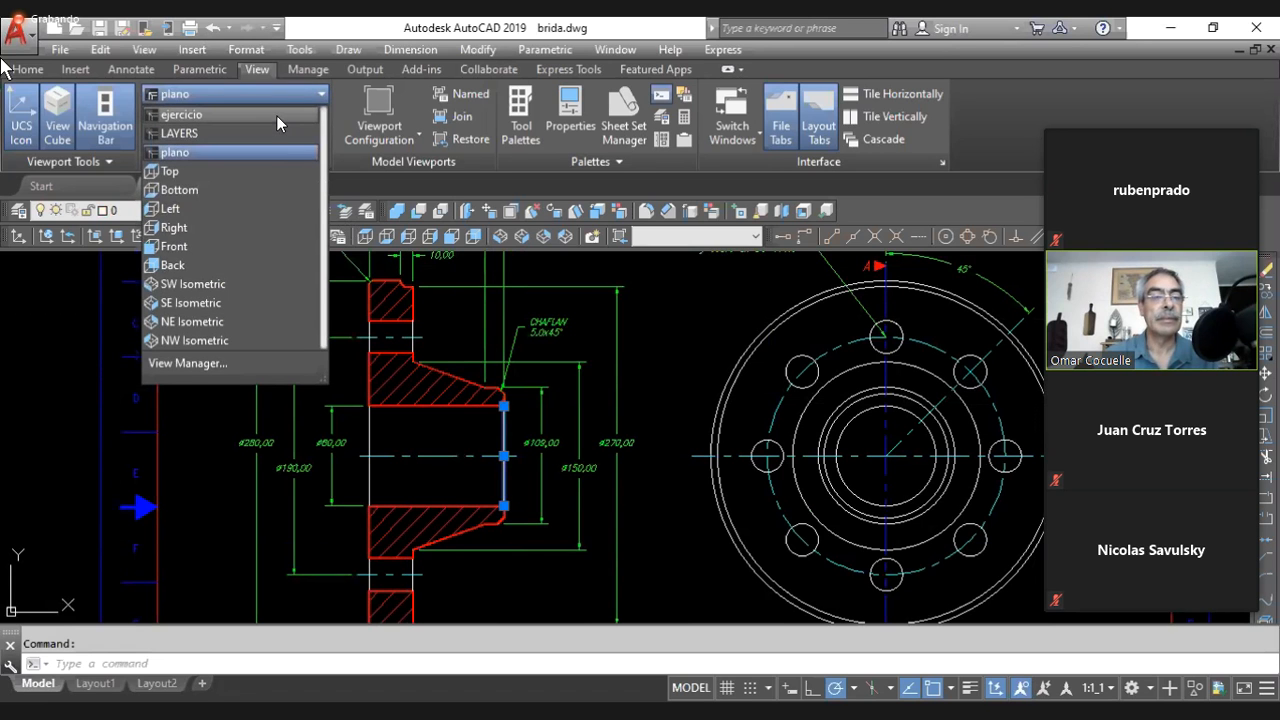
left_click(252, 115)
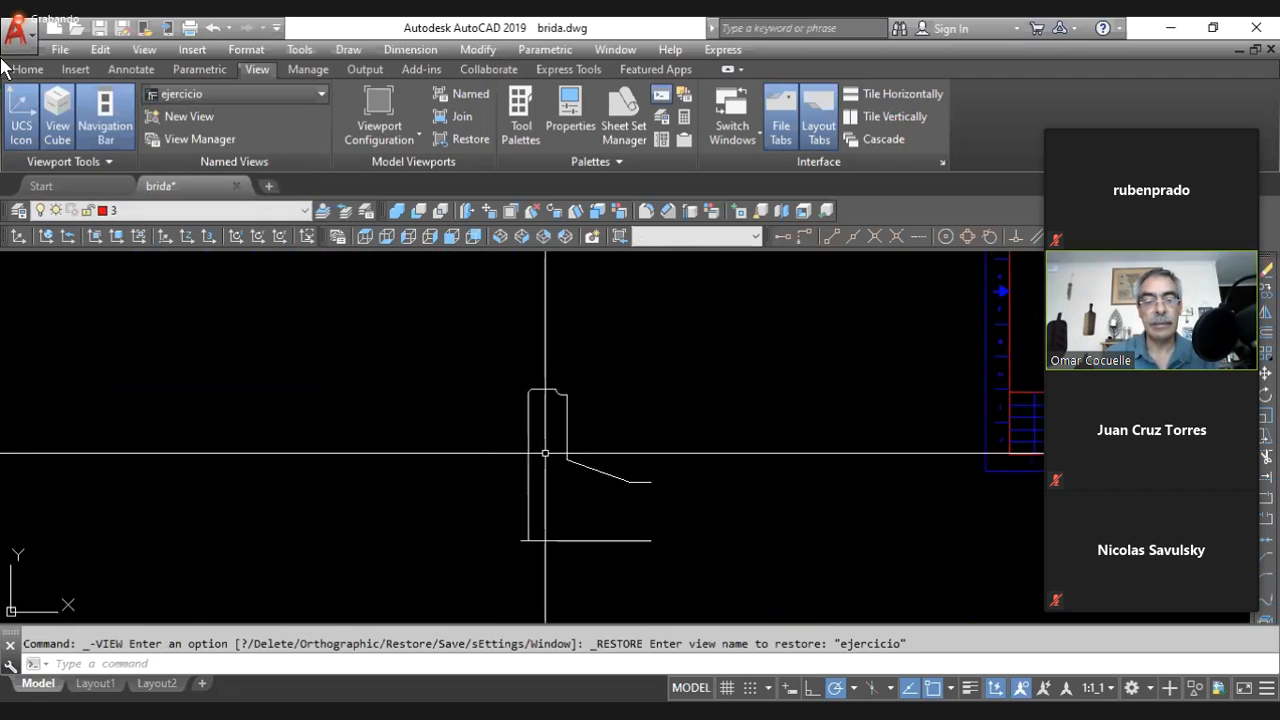
mouse_move(549, 452)
middle_mouse_down()
mouse_move(489, 411)
mouse_move(441, 406)
middle_mouse_up()
scroll(441, 404, "down", 2)
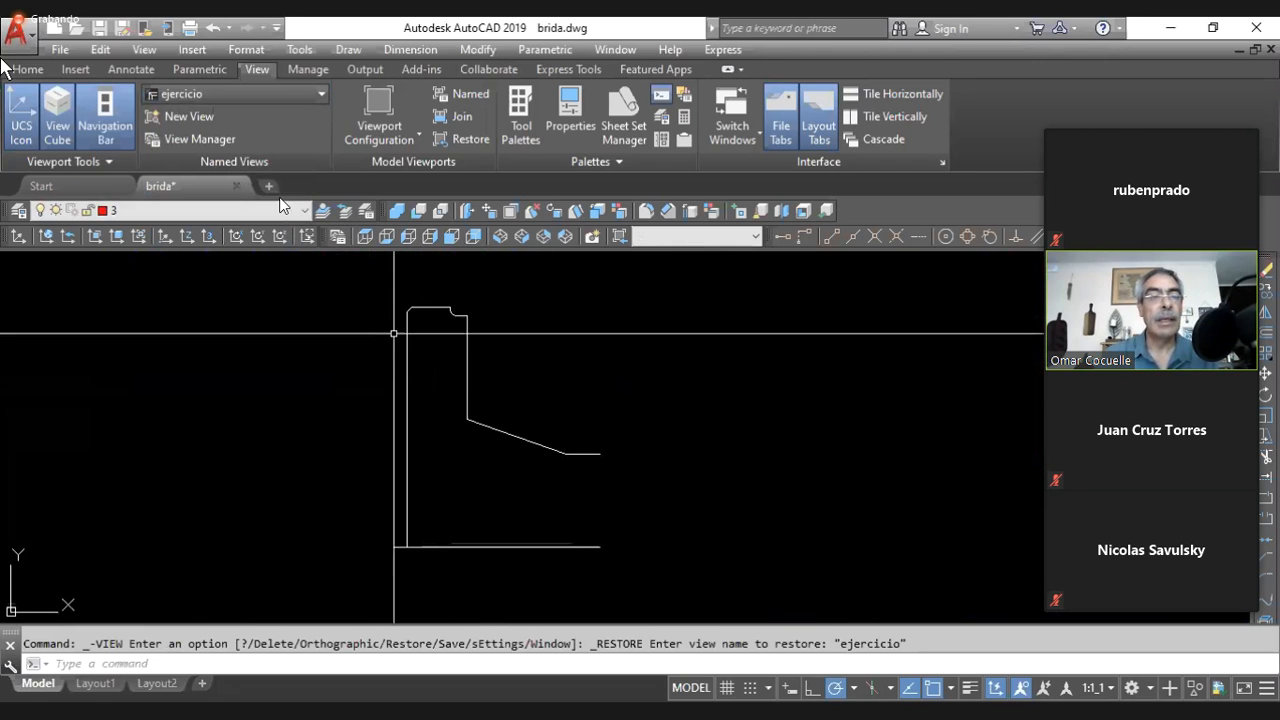
left_click(200, 117)
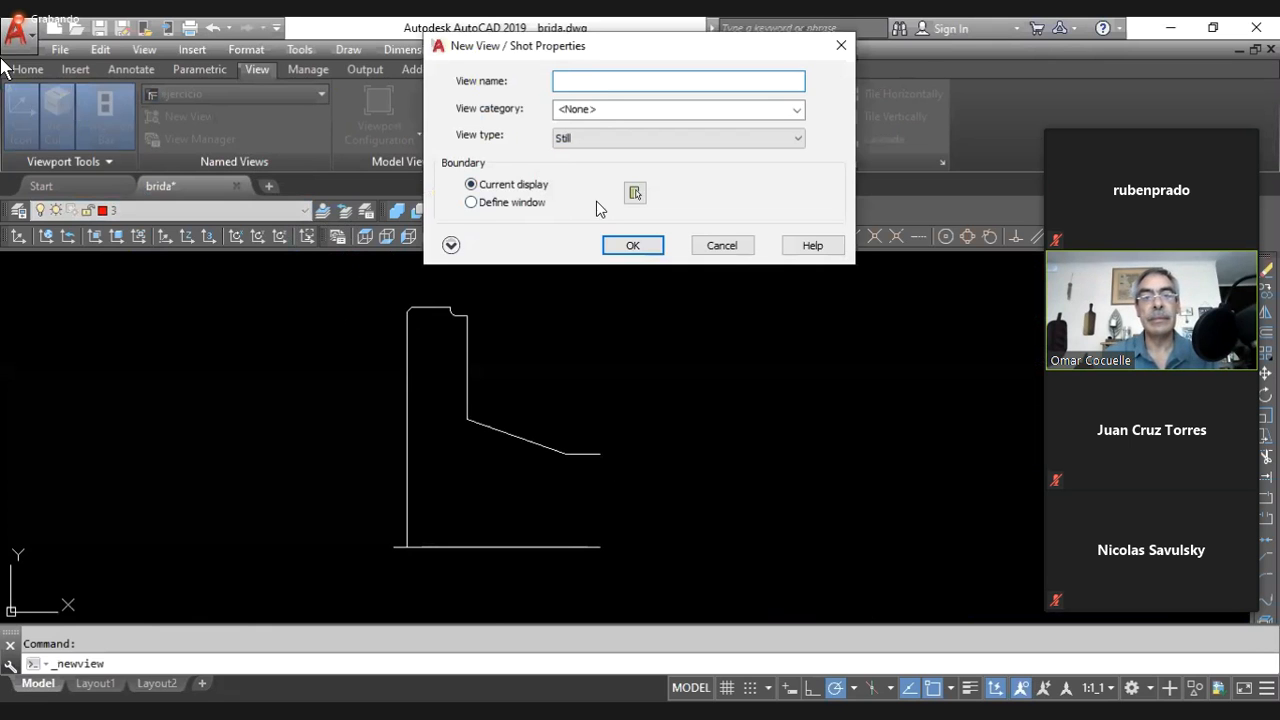
left_click(634, 108)
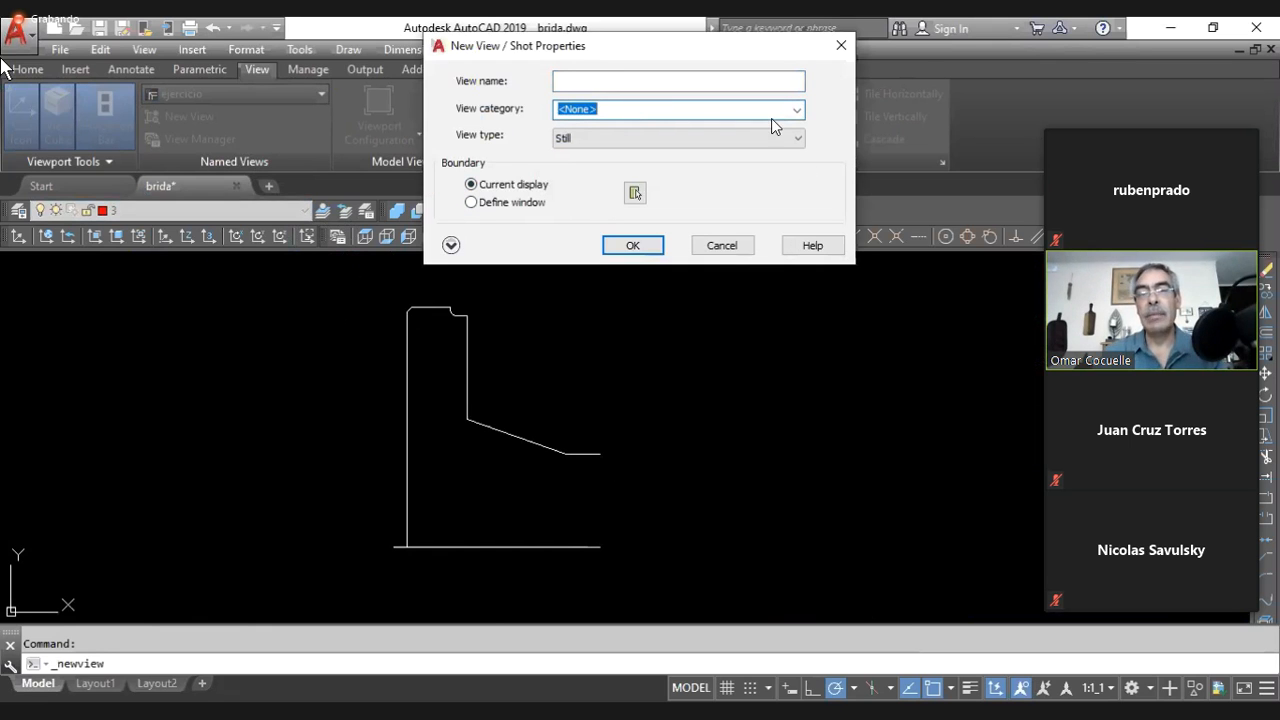
left_click(721, 245)
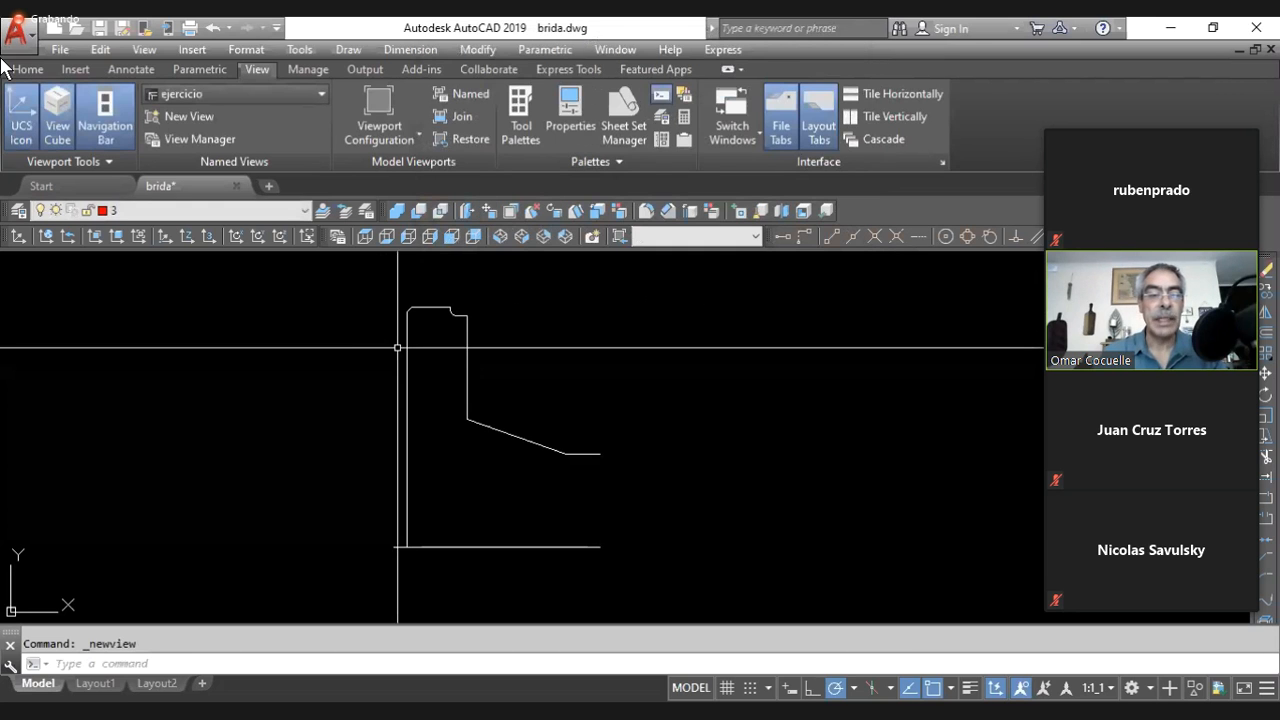
left_click(411, 334)
left_click(405, 346)
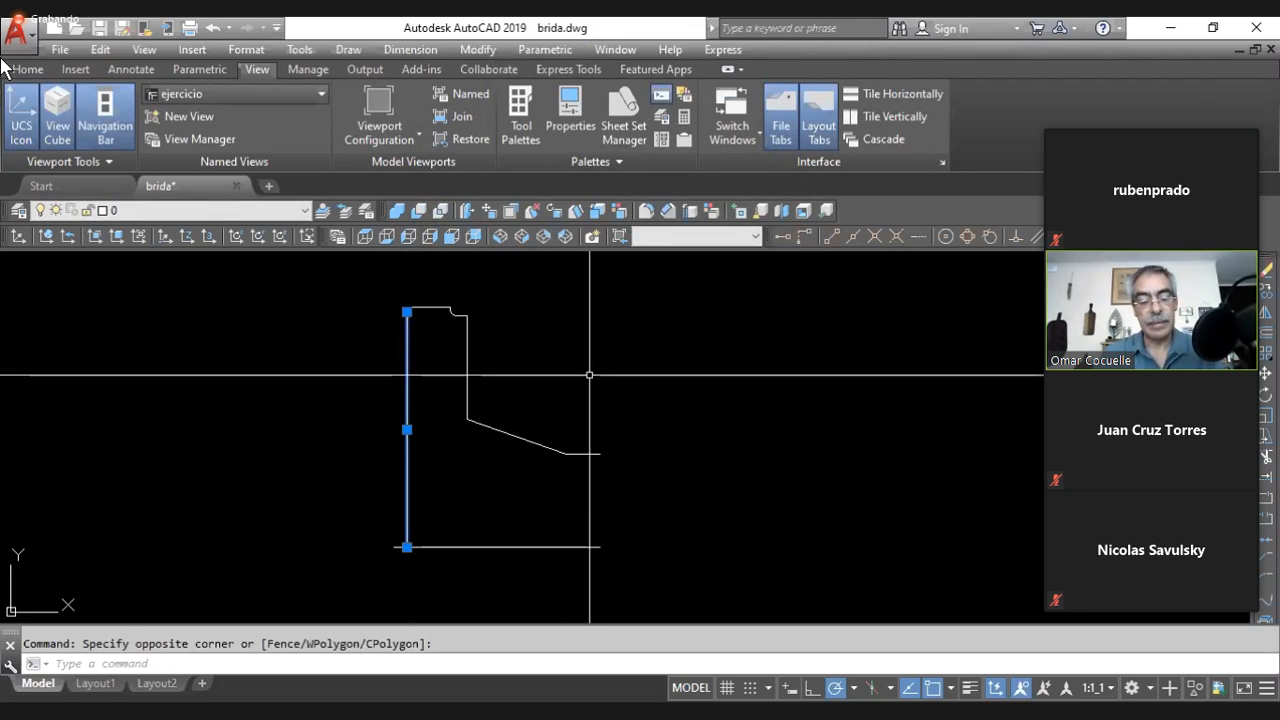
key("Escape")
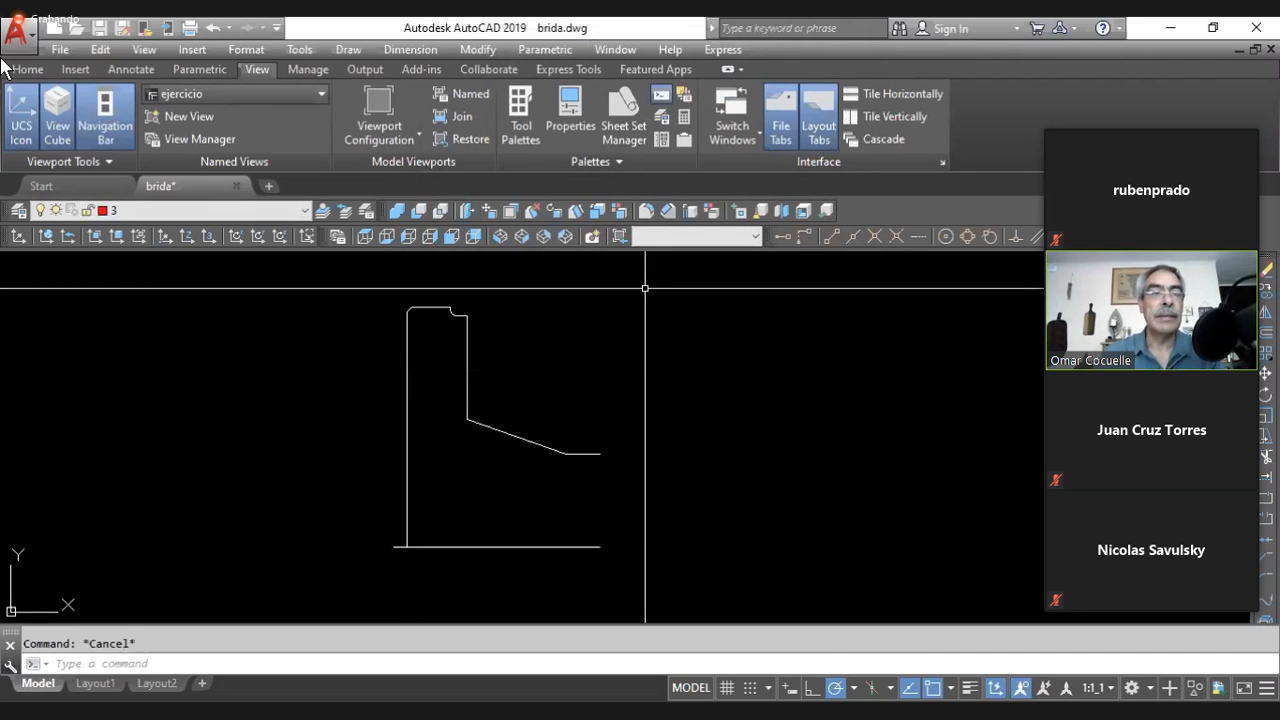
- Frame the flange profile and save the current display as the named view ejercicio, replacing the existing view of that name
scroll(540, 323, "up", 3)
scroll(541, 324, "down", 3)
scroll(542, 325, "up", 3)
middle_click_drag(541, 325, 522, 293)
scroll(522, 293, "down", 2)
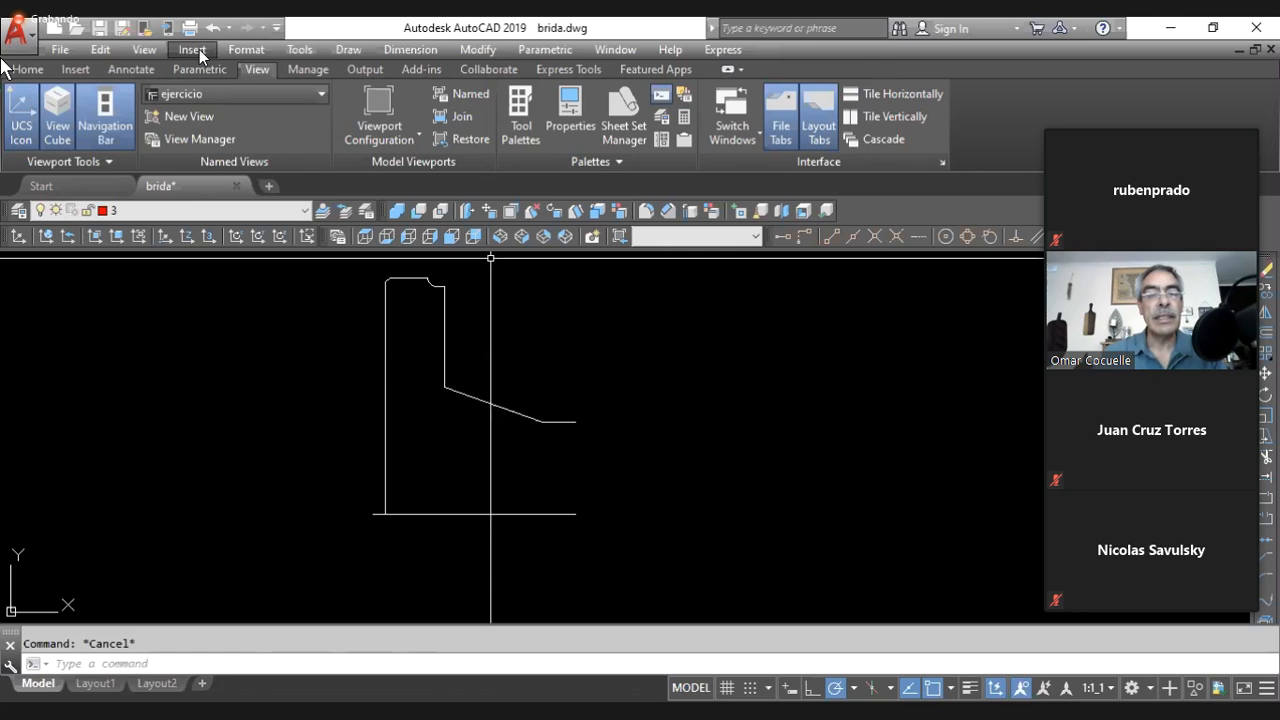
left_click(386, 312)
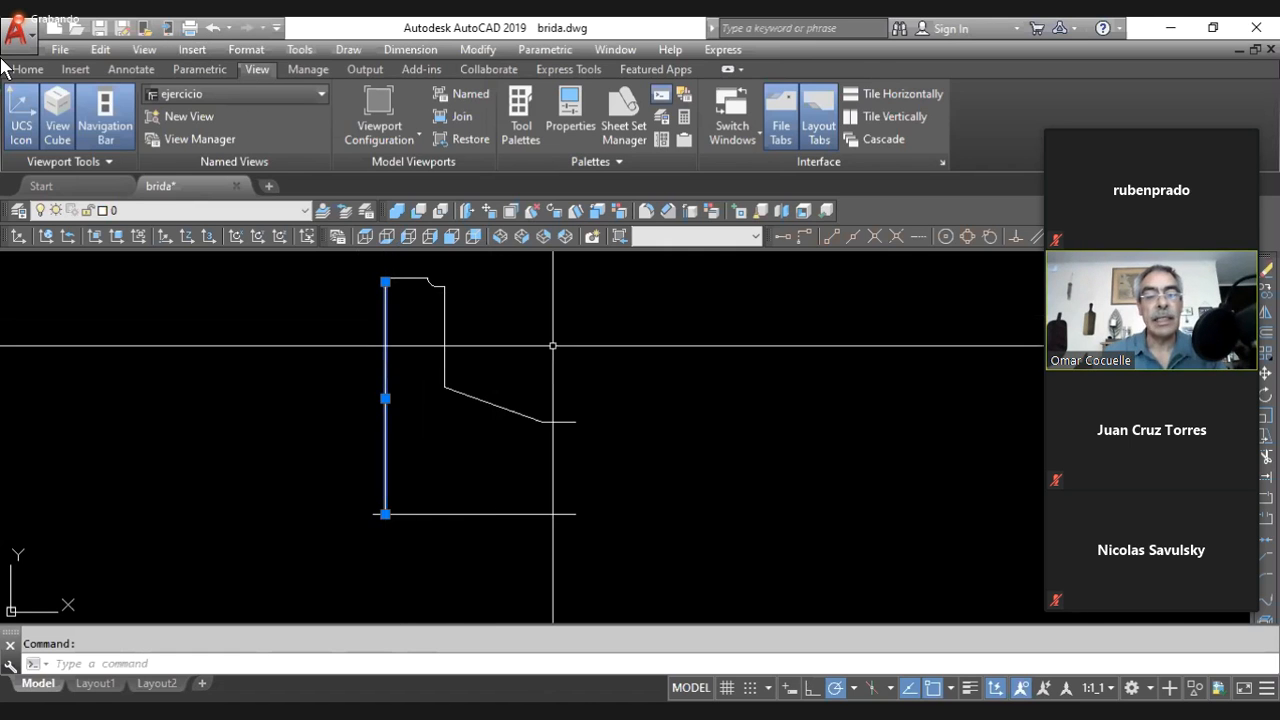
key("Escape")
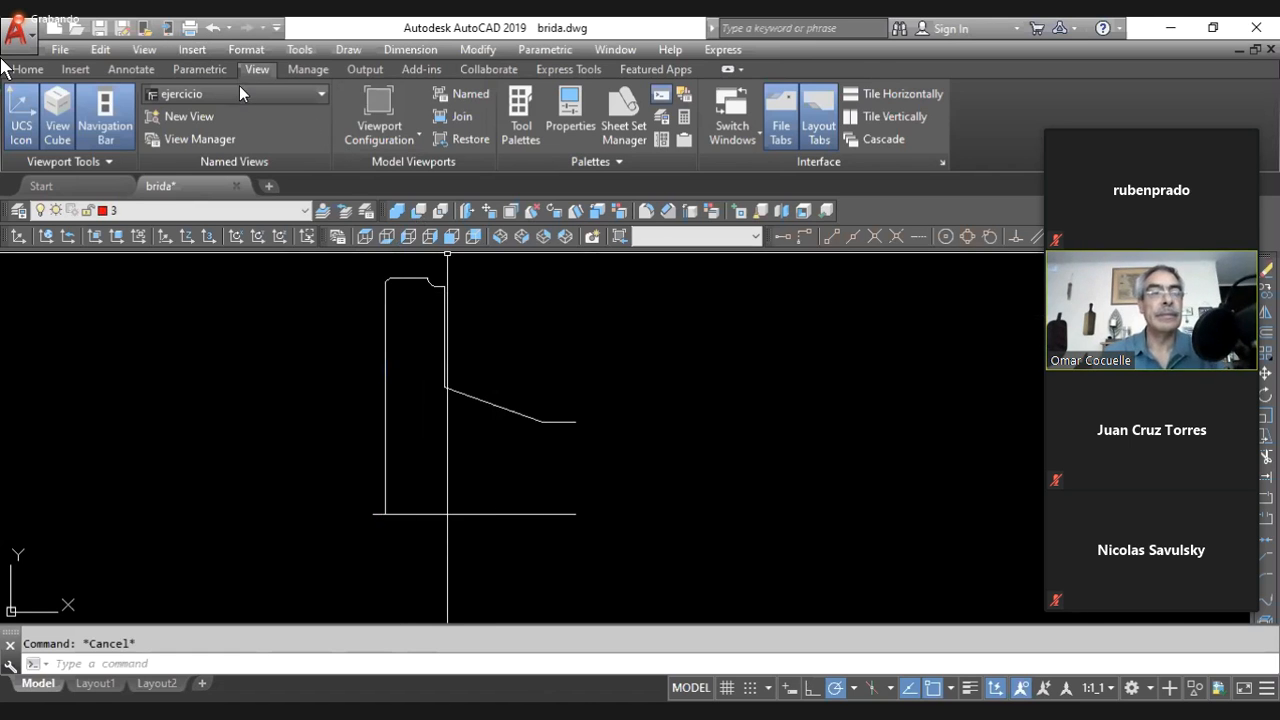
left_click(230, 93)
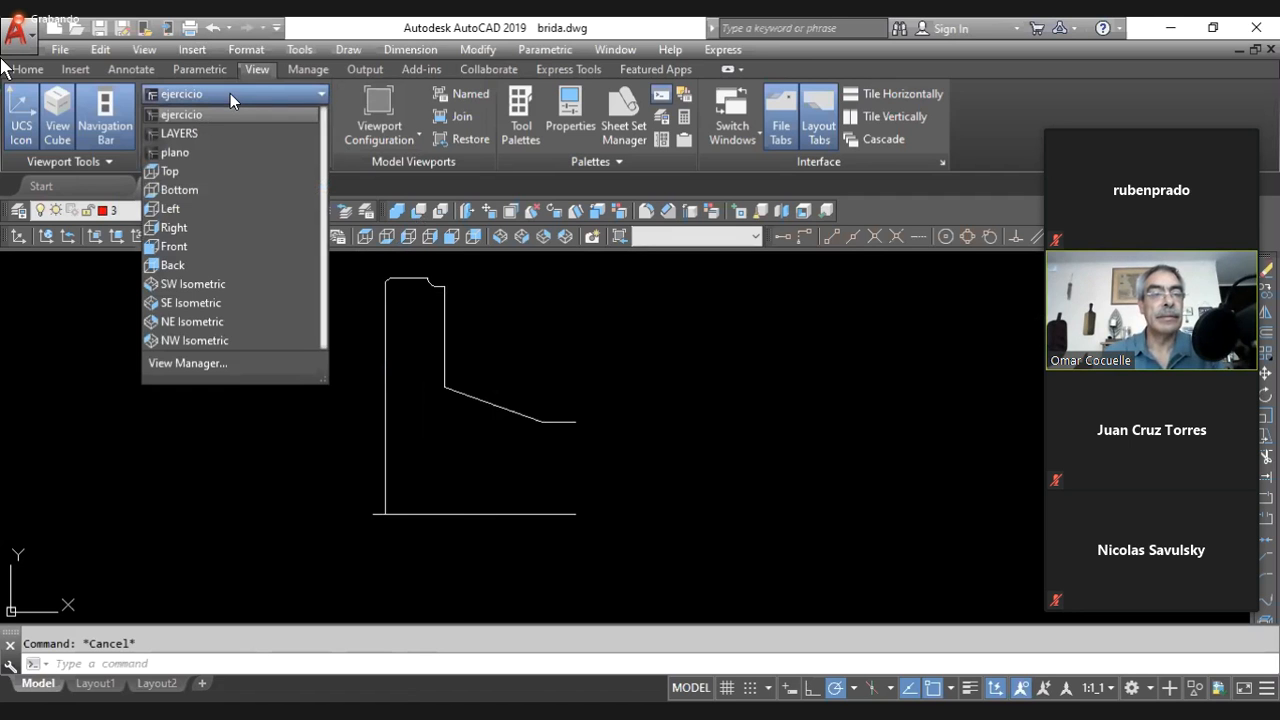
left_click(460, 360)
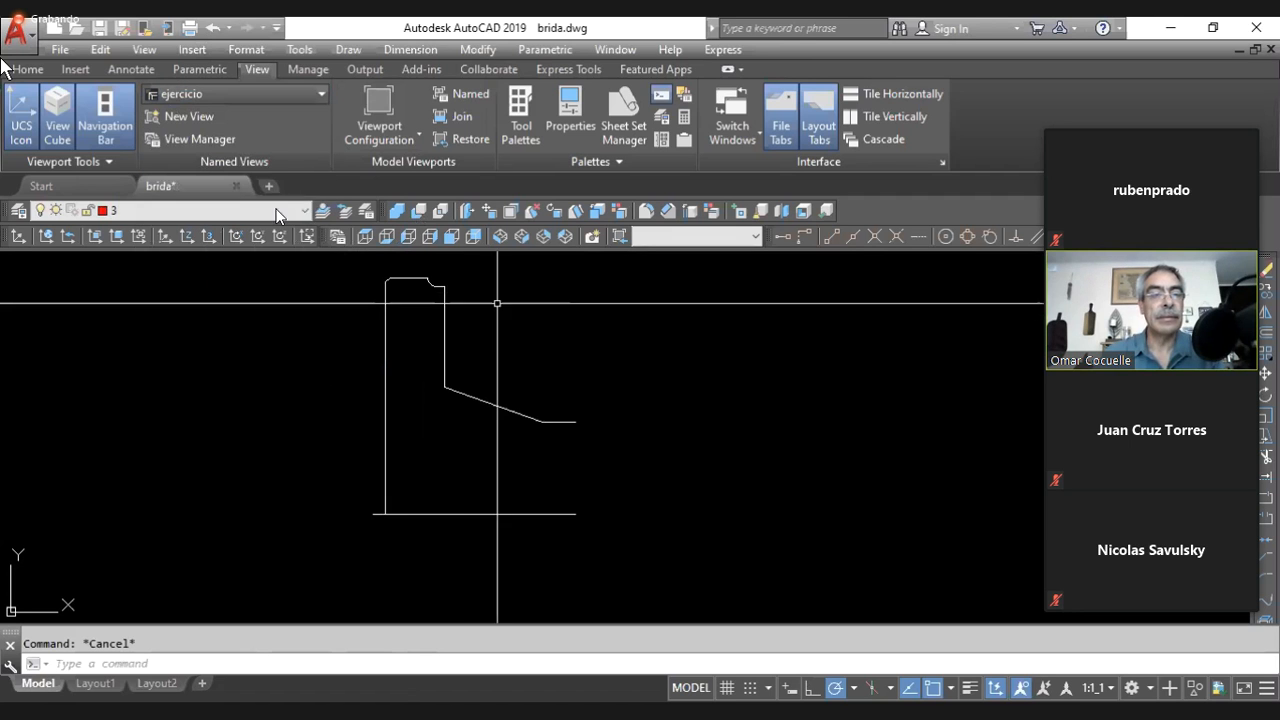
left_click(192, 116)
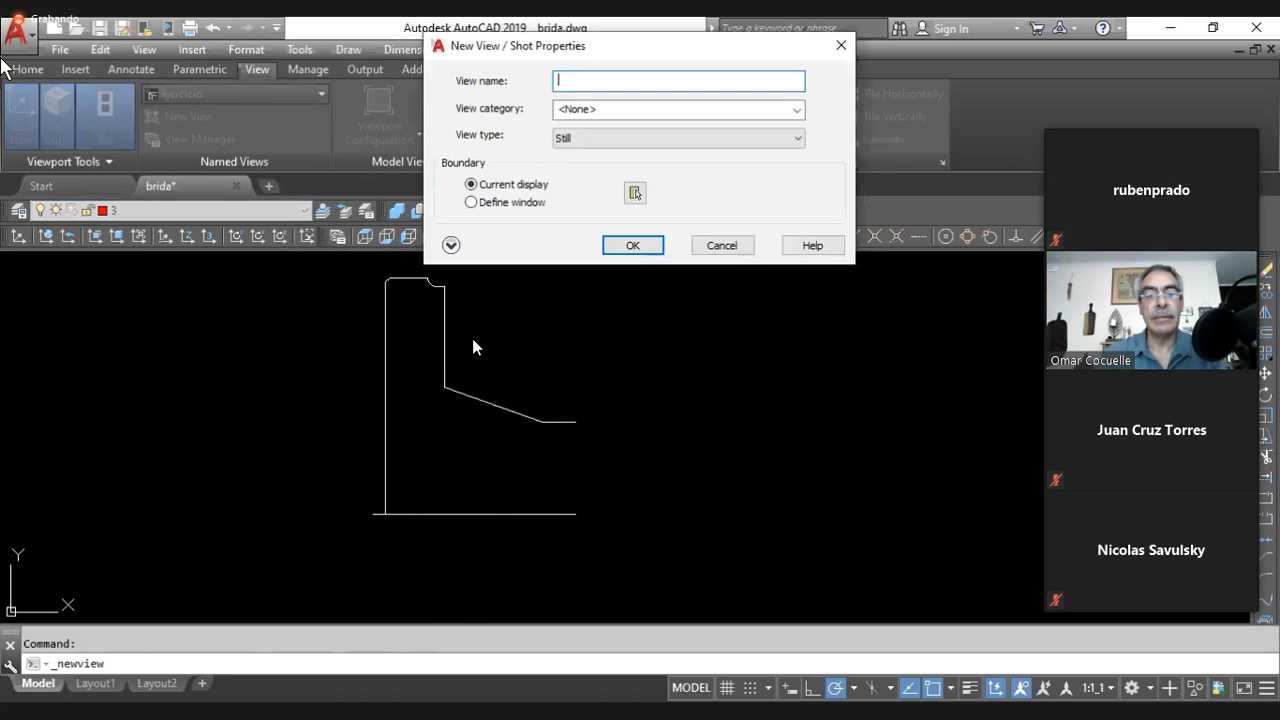
type("ejercicio")
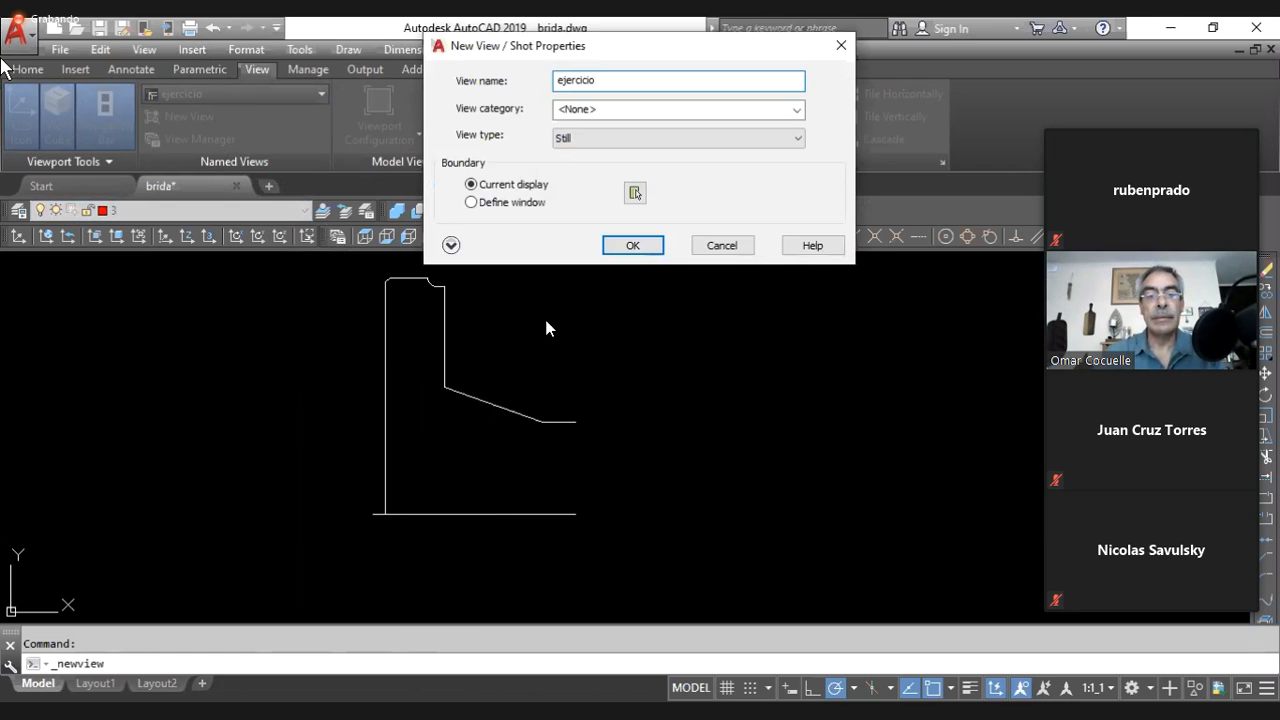
left_click(632, 246)
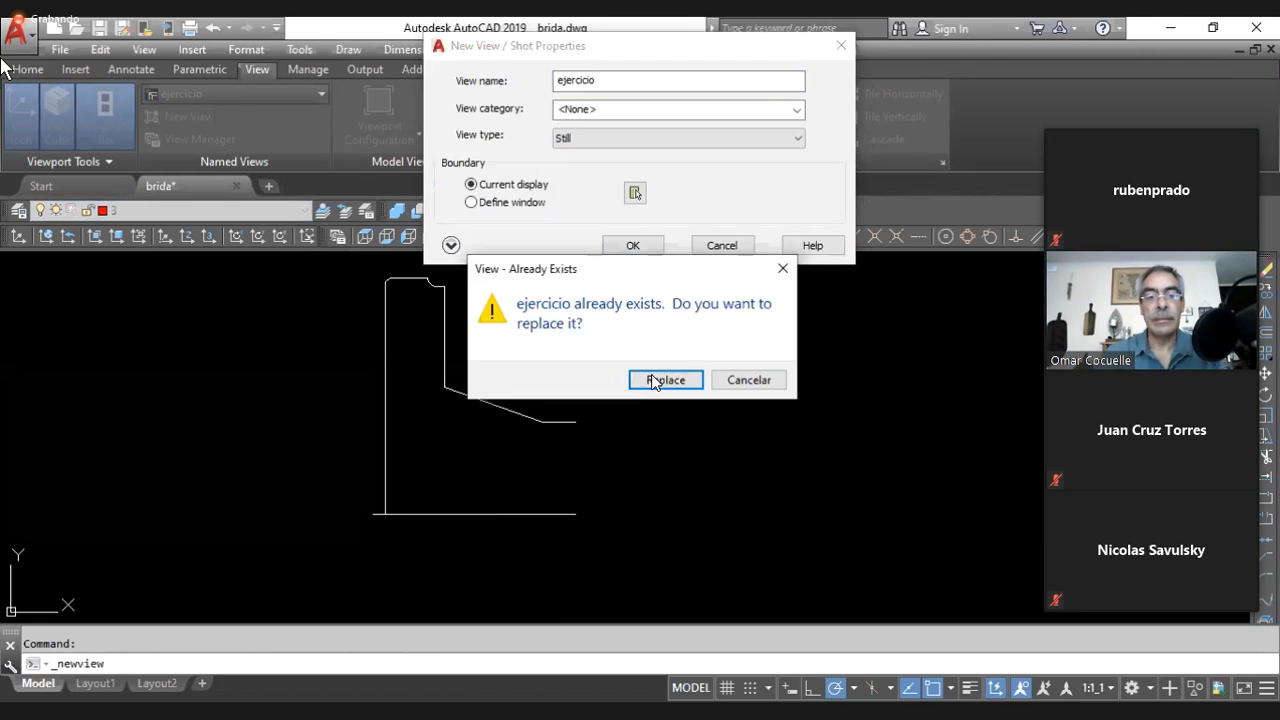
left_click(660, 382)
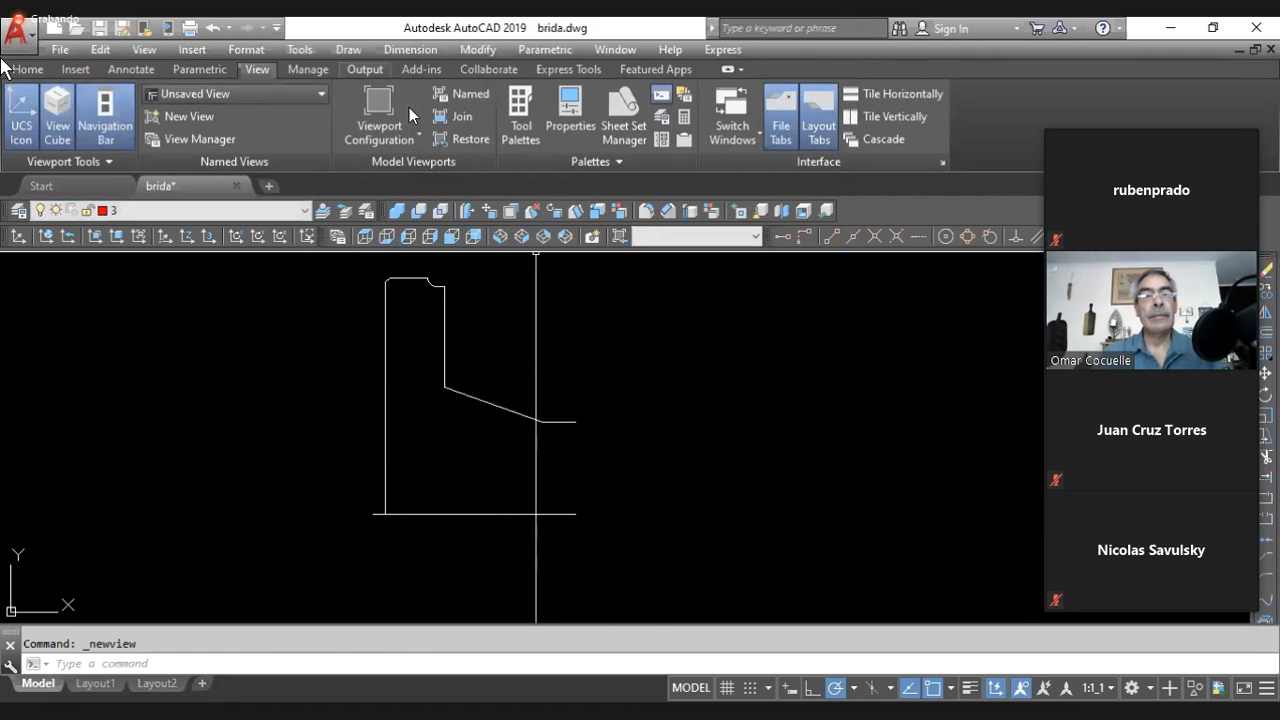
- Offset the profile's long left vertical line 108 to the right, across the short horizontal edge at the neck's end
left_click(478, 49)
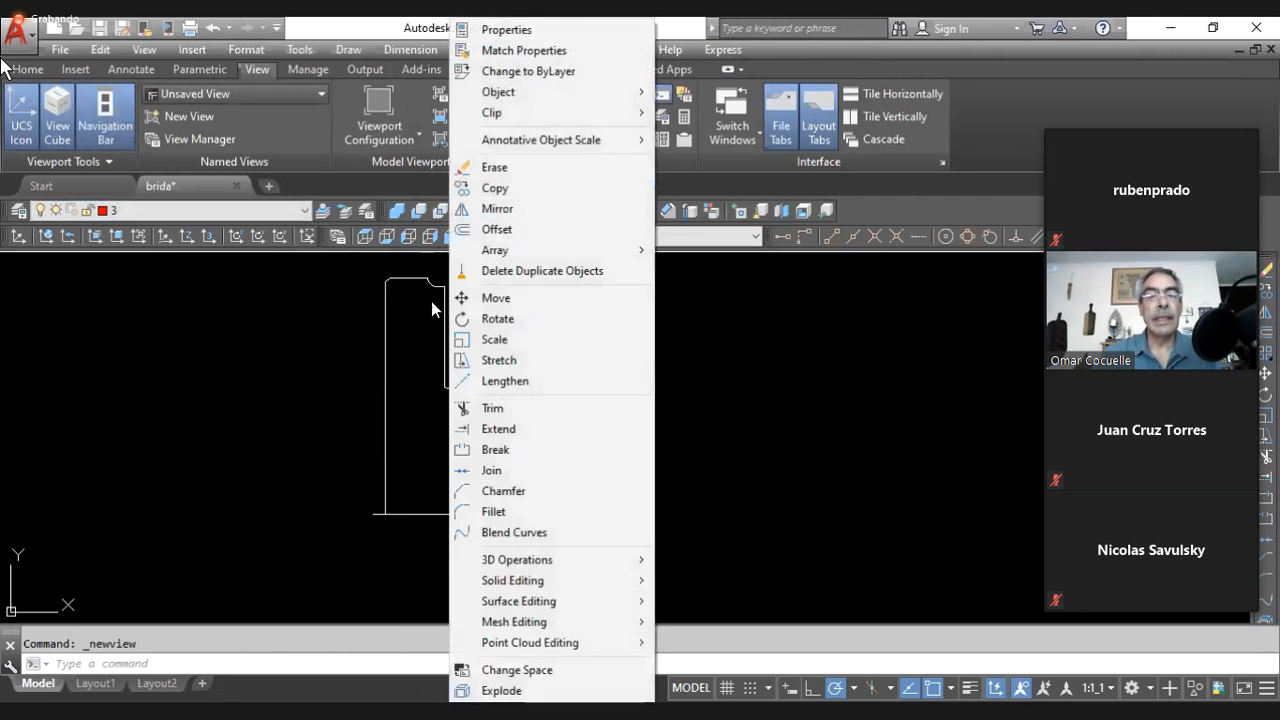
left_click(497, 229)
type("108")
key("Return")
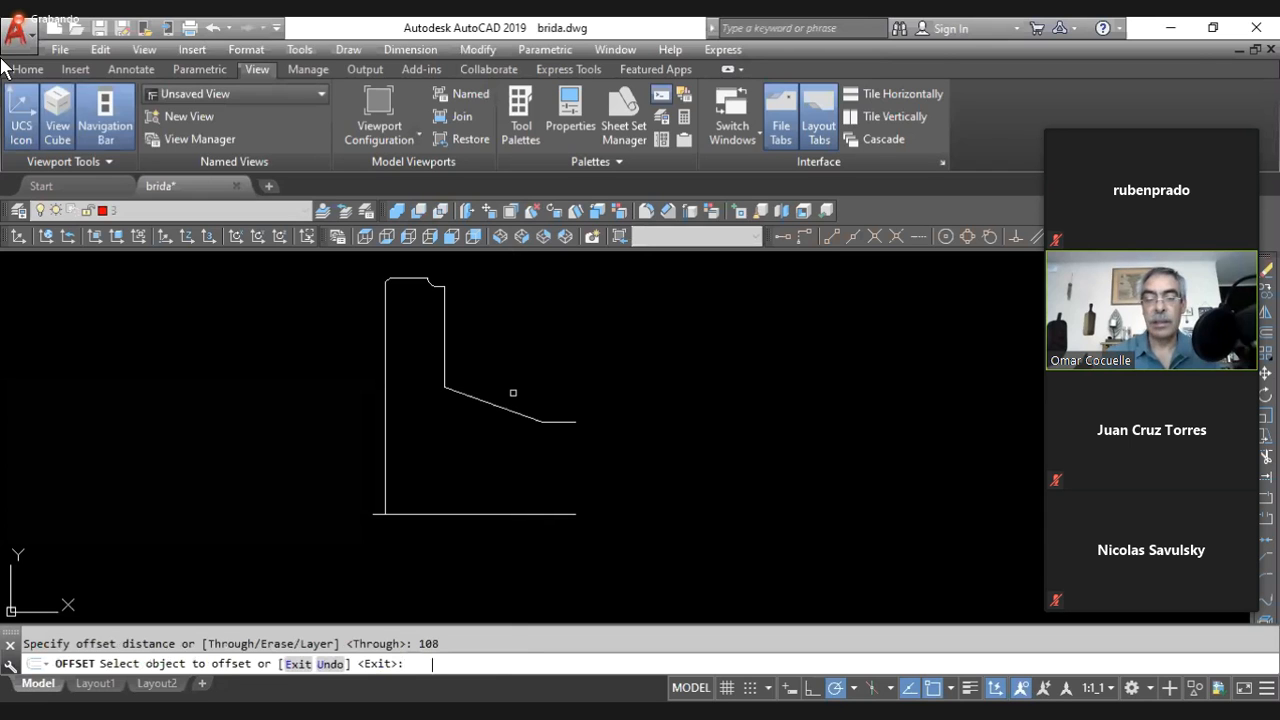
left_click(387, 386)
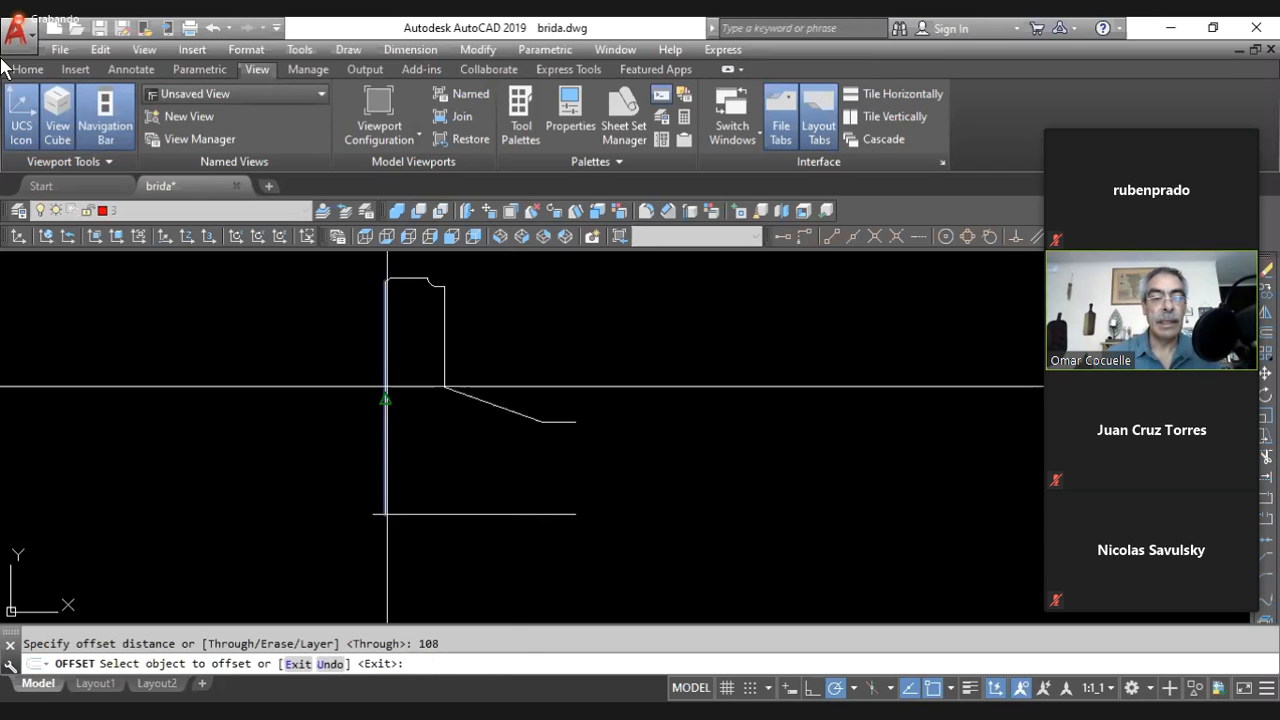
left_click(630, 373)
key("Return")
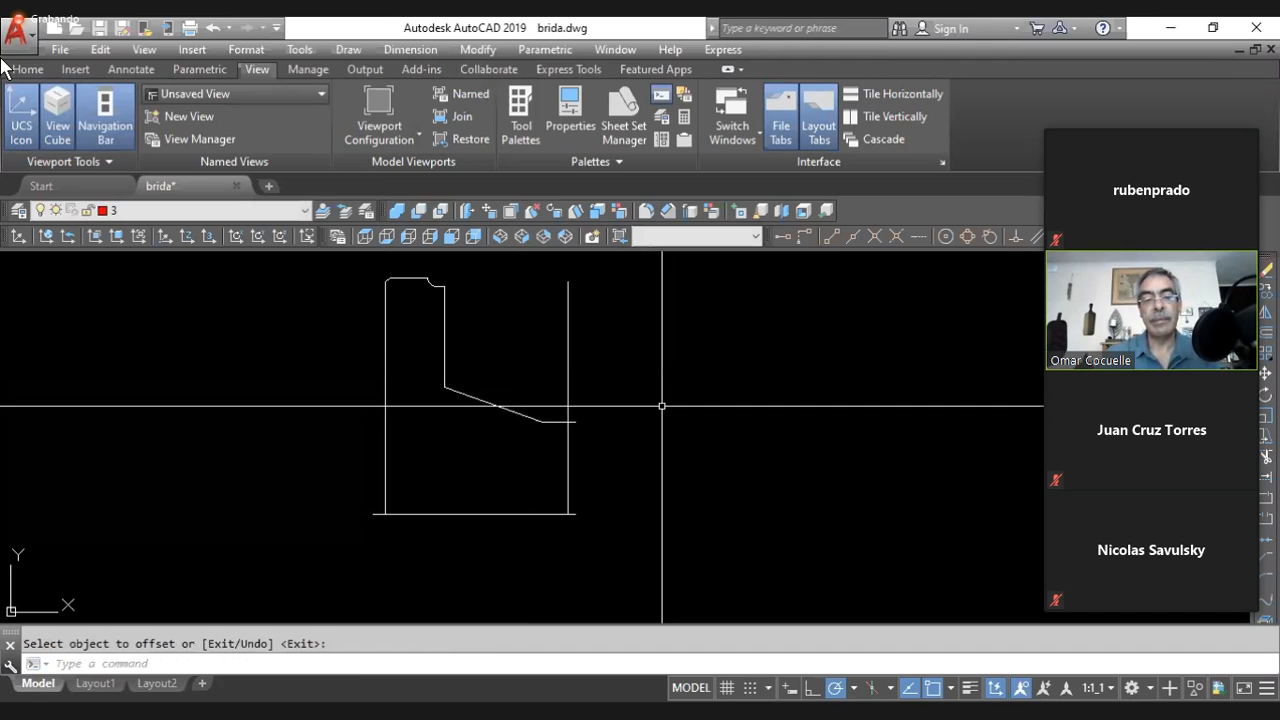
scroll(575, 402, "up", 4)
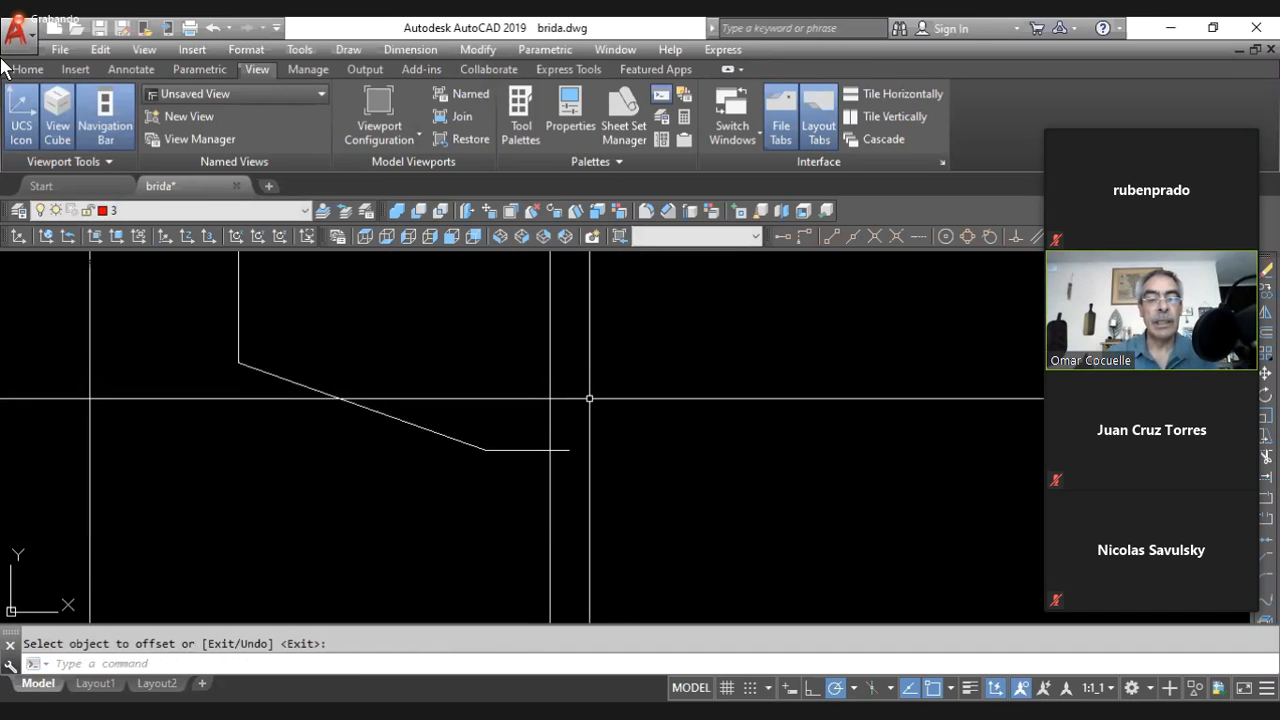
scroll(590, 397, "down", 2)
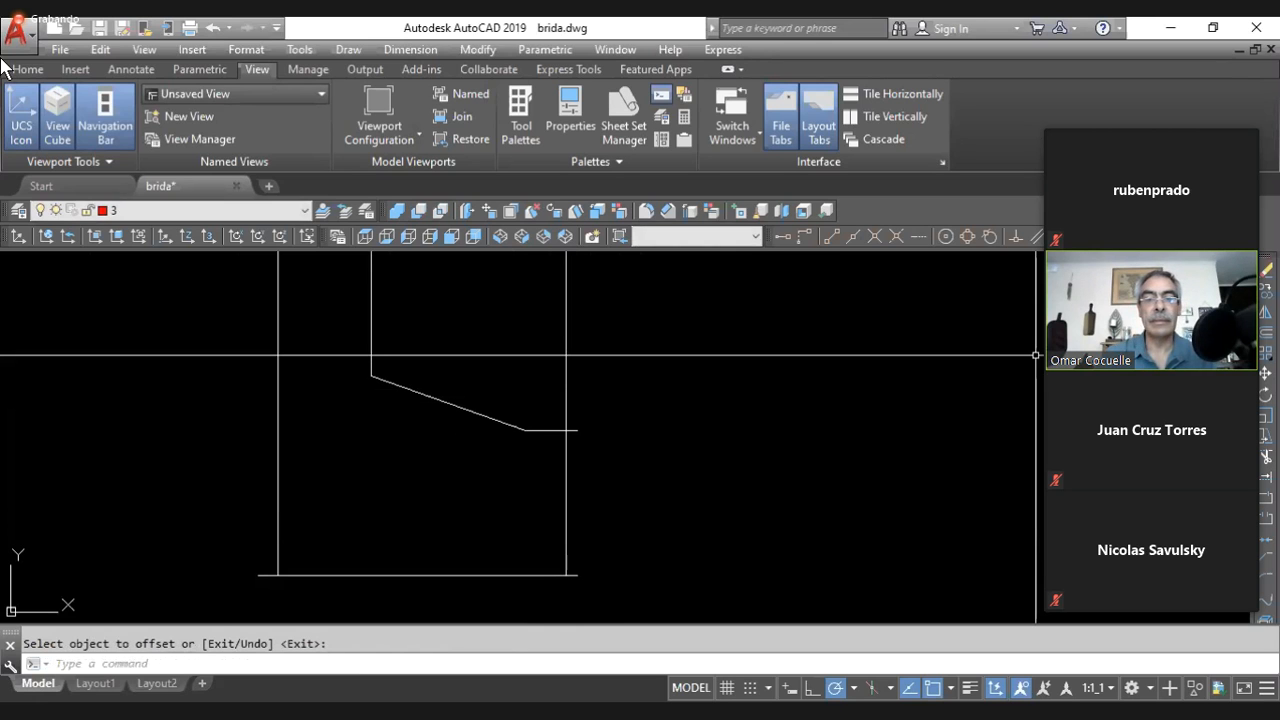
- Restore the saved view plano and examine the chamfer callouts and length dimensions of section A-A at several magnifications
left_click(756, 236)
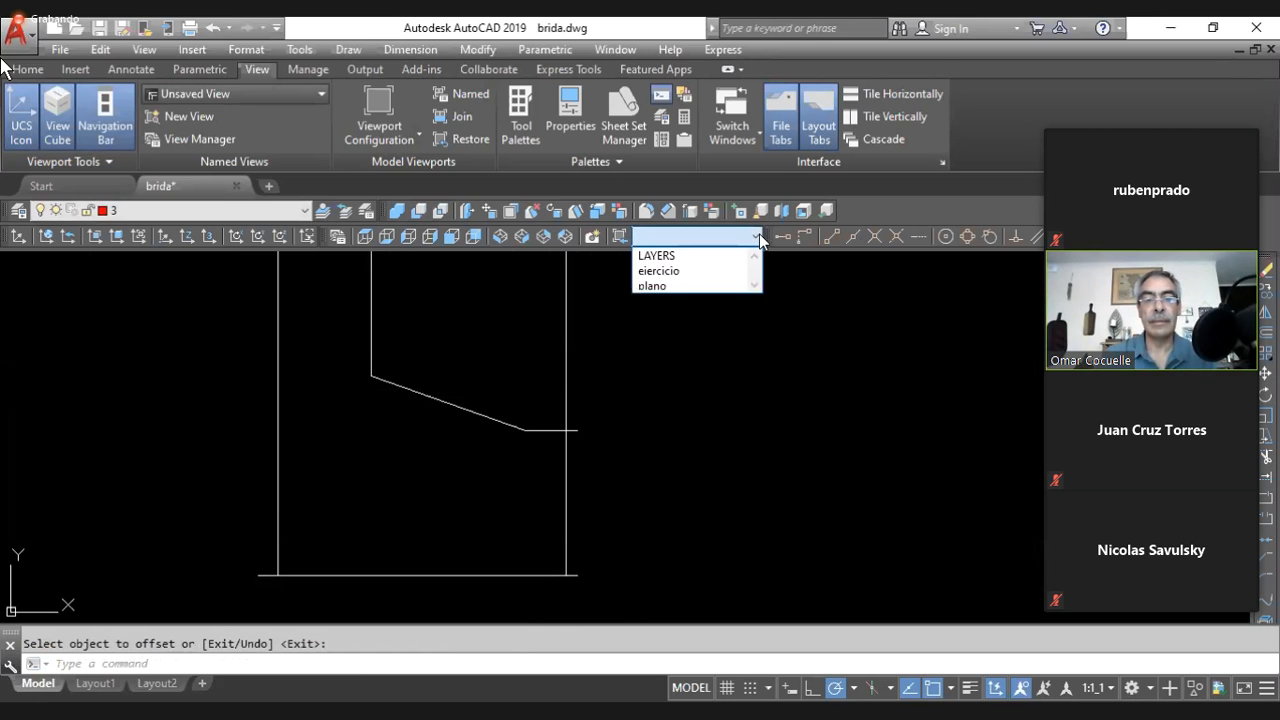
left_click(655, 286)
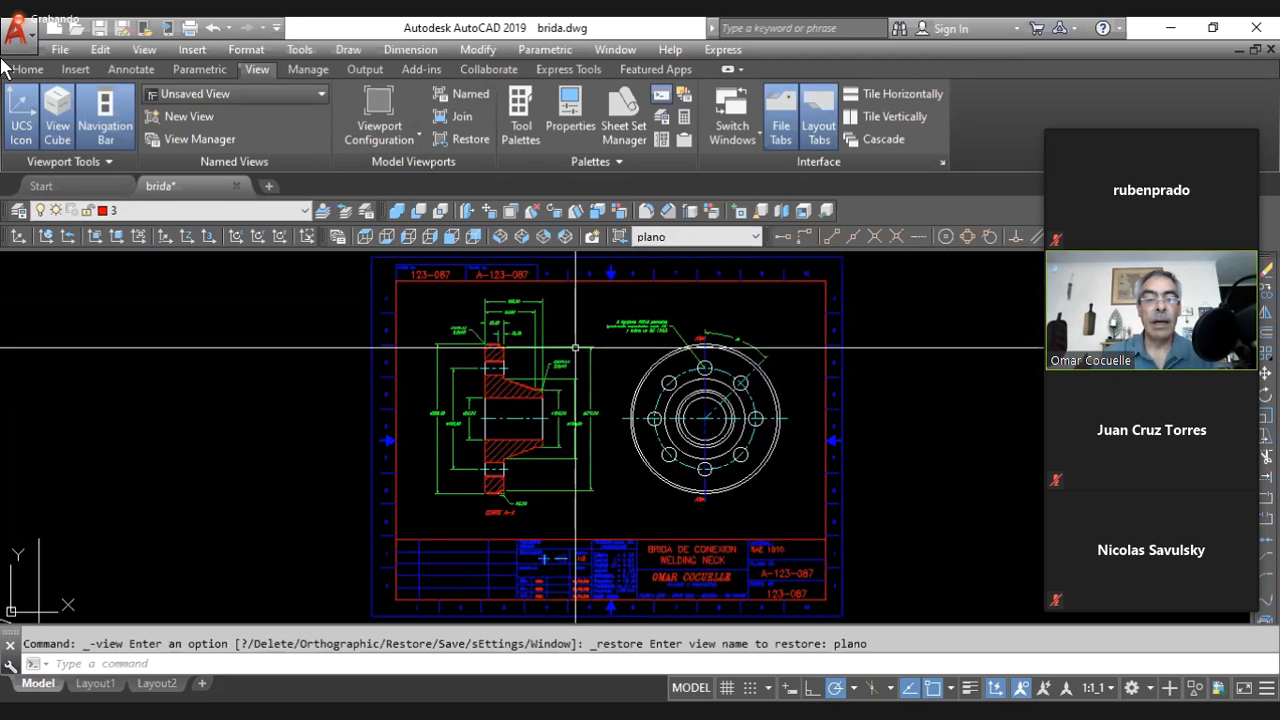
middle_click_drag(533, 338, 533, 360)
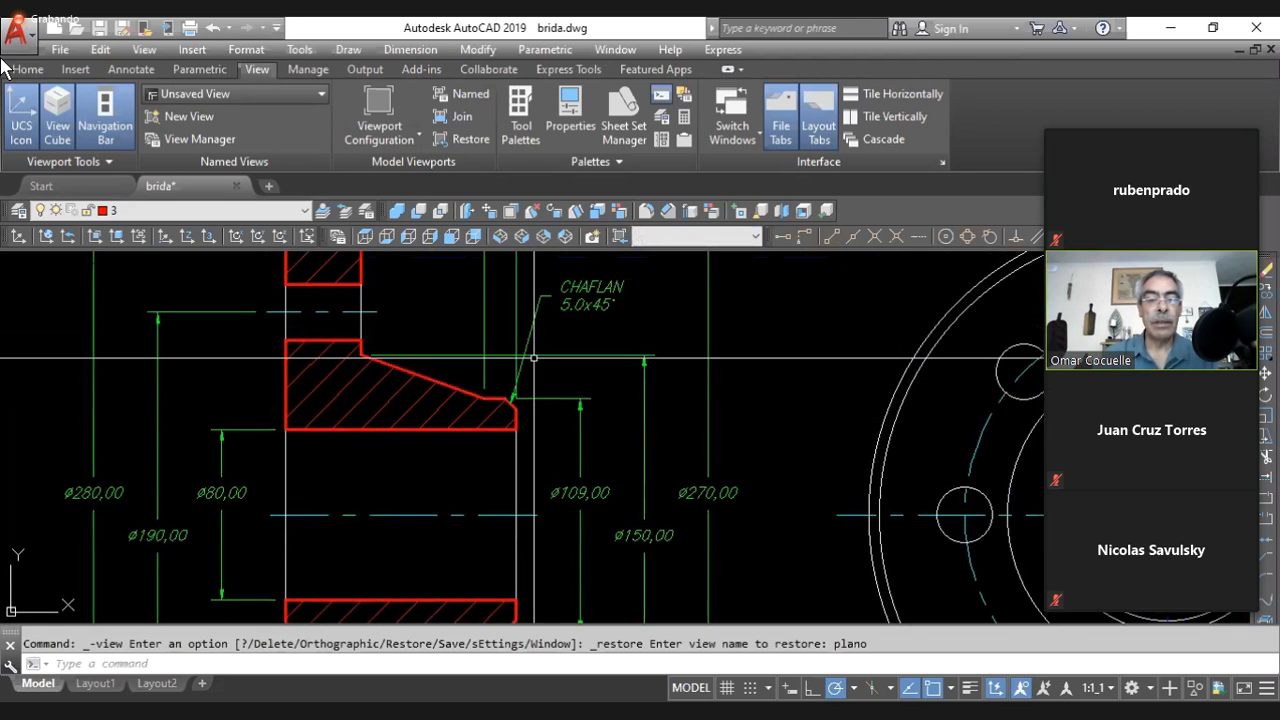
scroll(509, 403, "up", 2)
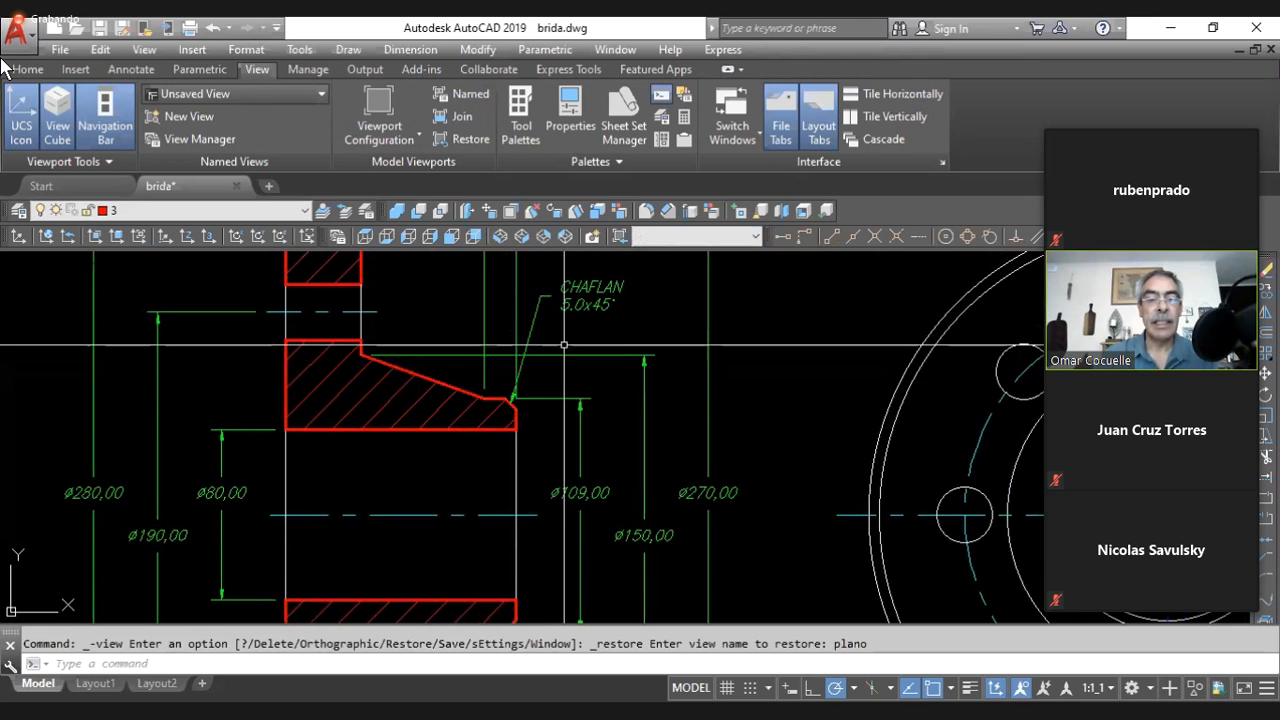
scroll(584, 338, "down", 4)
middle_click_drag(454, 272, 575, 427)
scroll(522, 424, "up", 5)
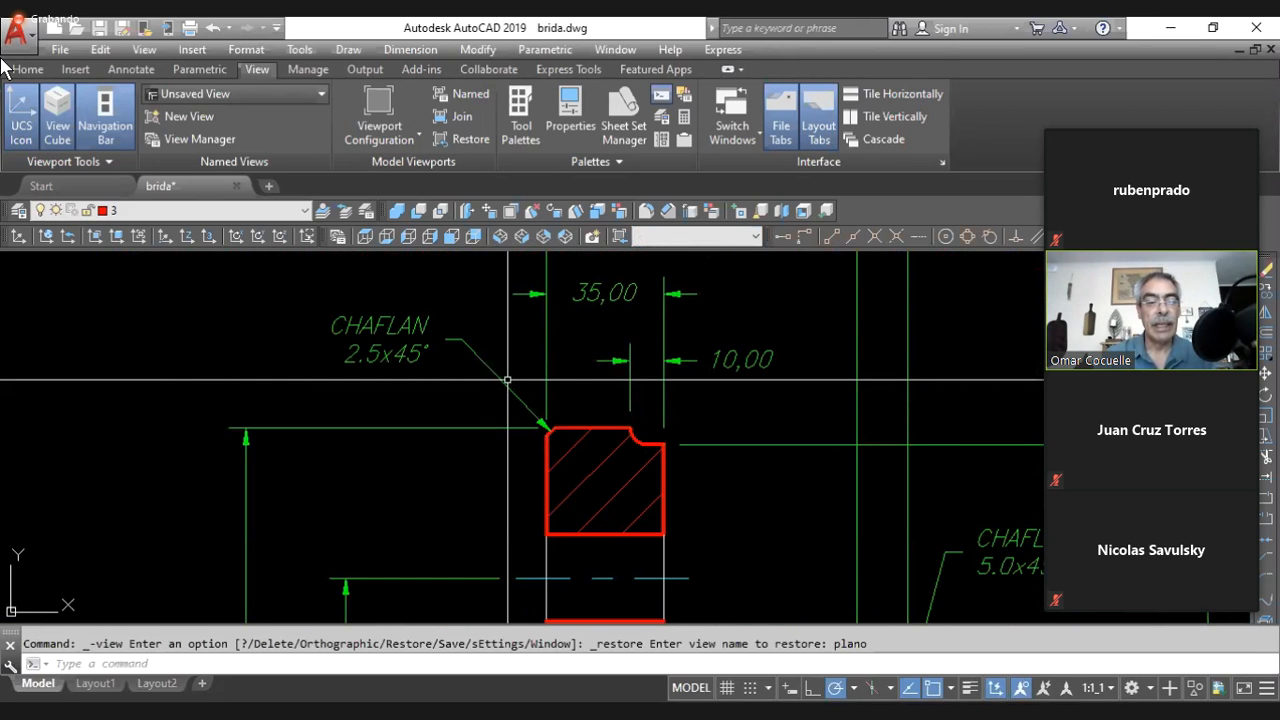
scroll(508, 380, "down", 4)
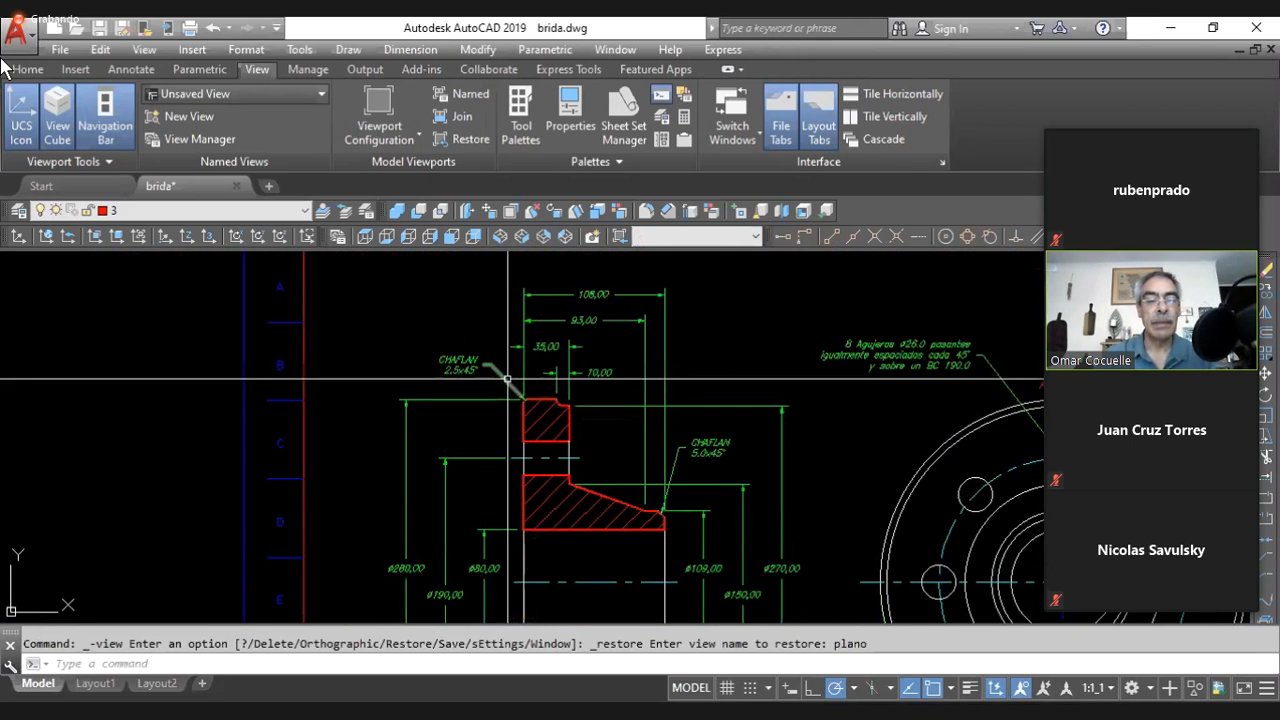
scroll(696, 470, "up", 4)
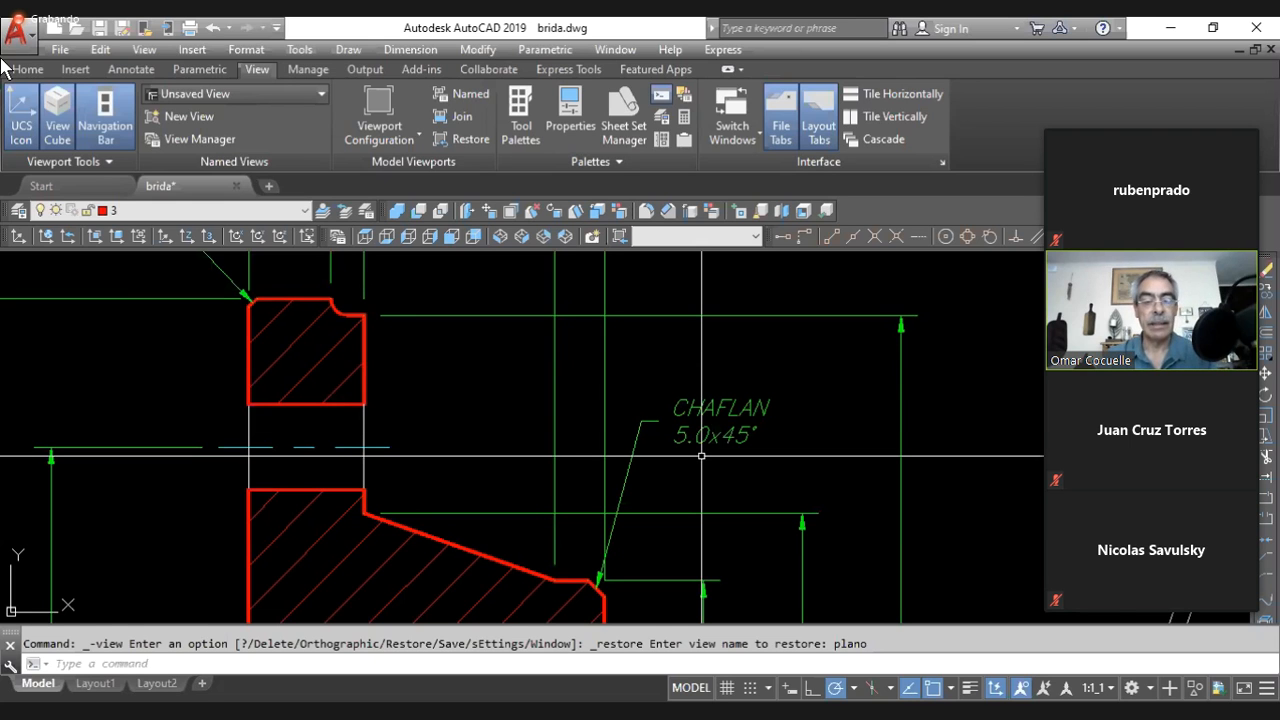
scroll(701, 456, "down", 5)
scroll(715, 272, "up", 3)
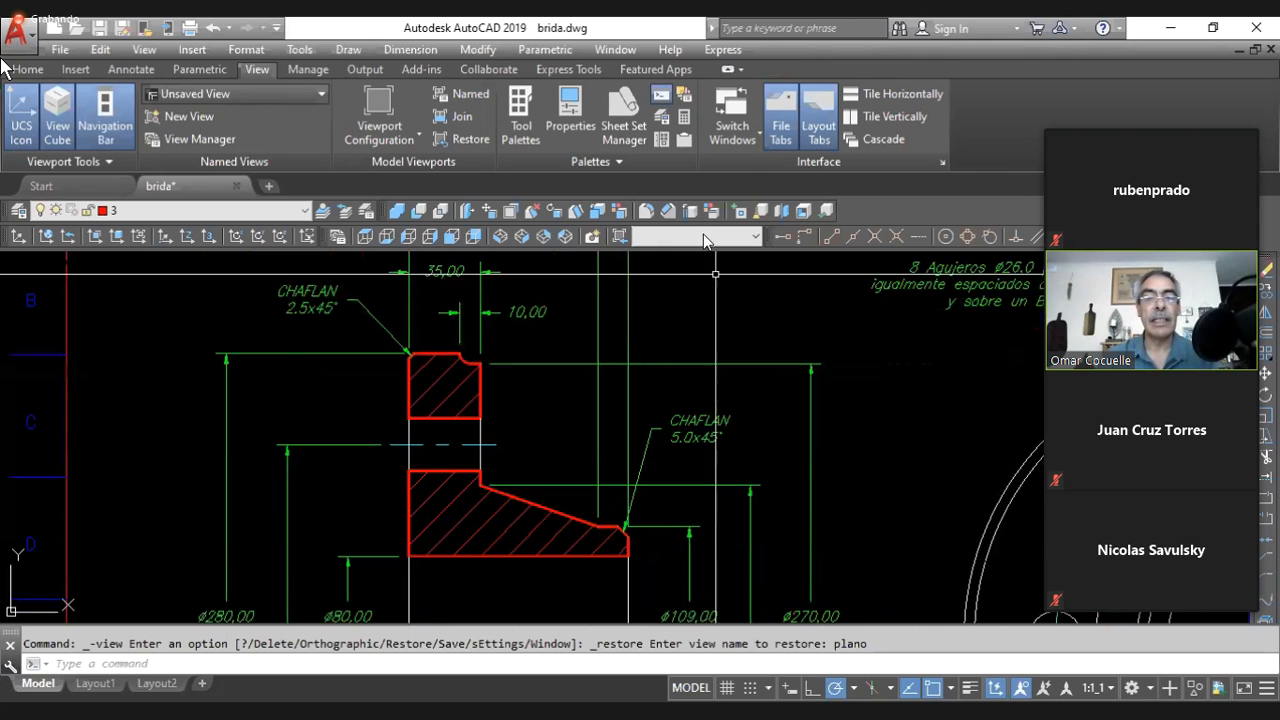
- Restore the saved view ejercicio and bring the whole profile with the offset line into sight
left_click(704, 237)
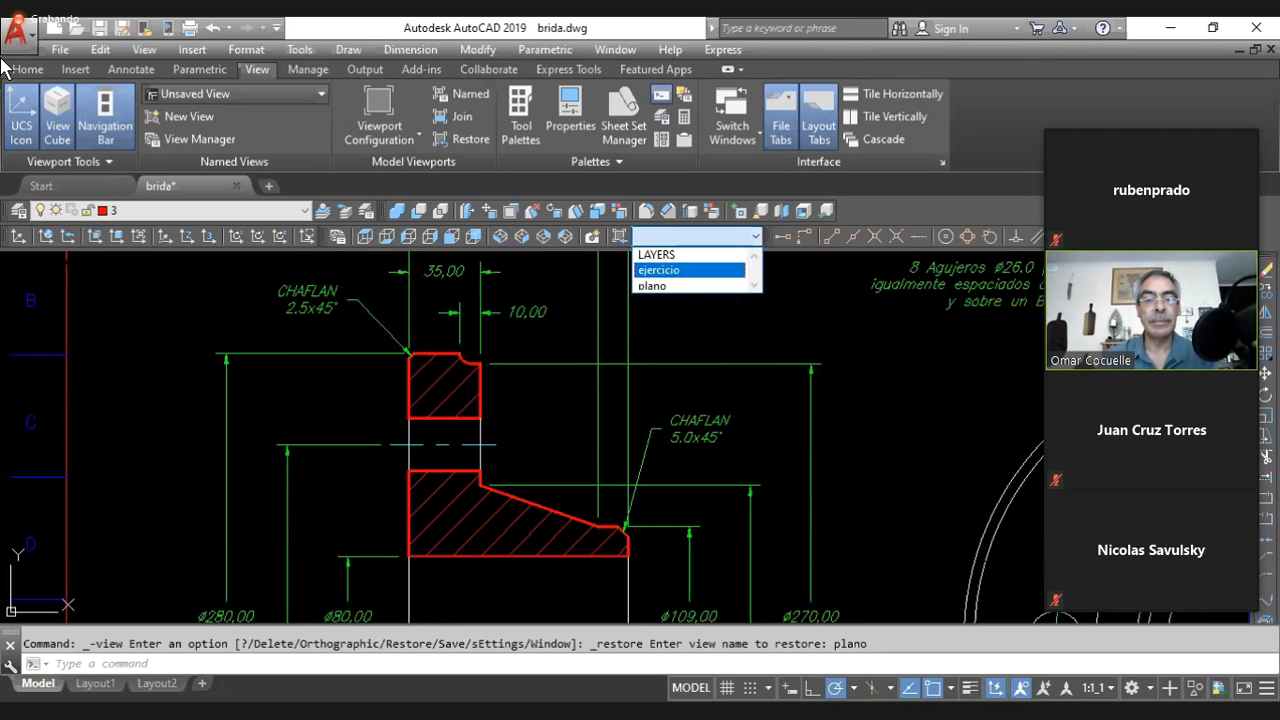
left_click(689, 270)
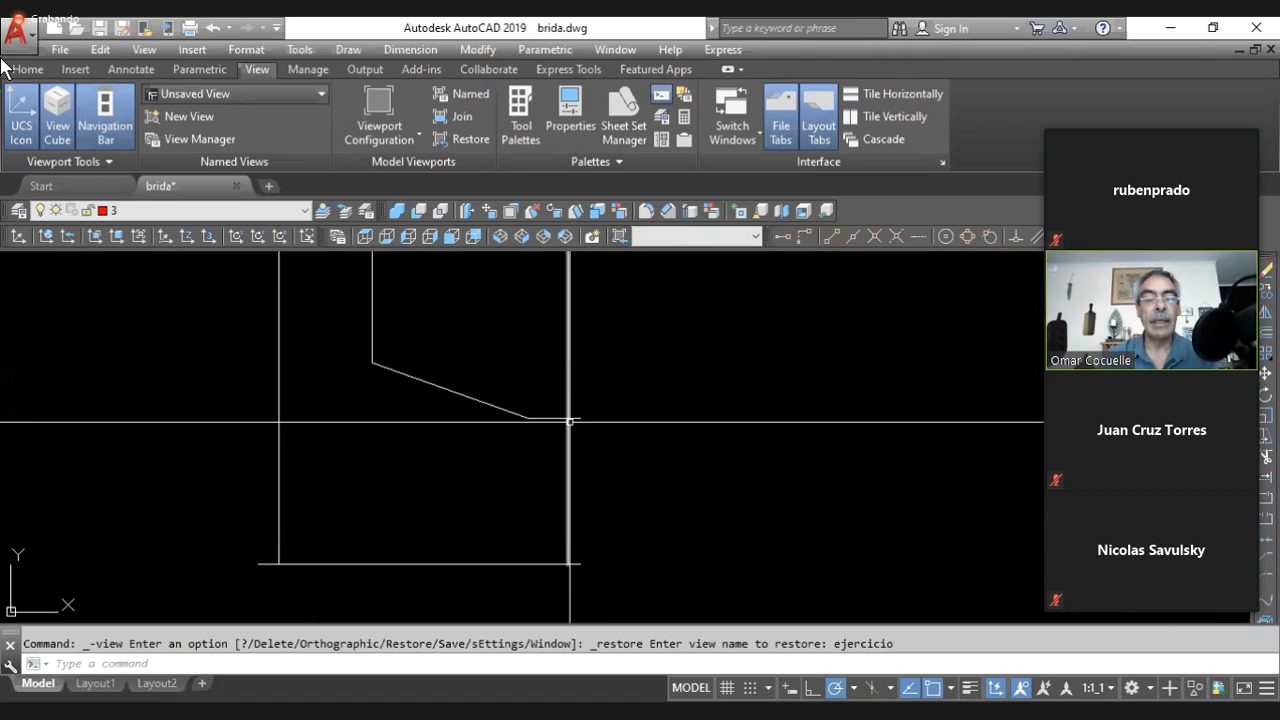
middle_click_drag(626, 377, 623, 430)
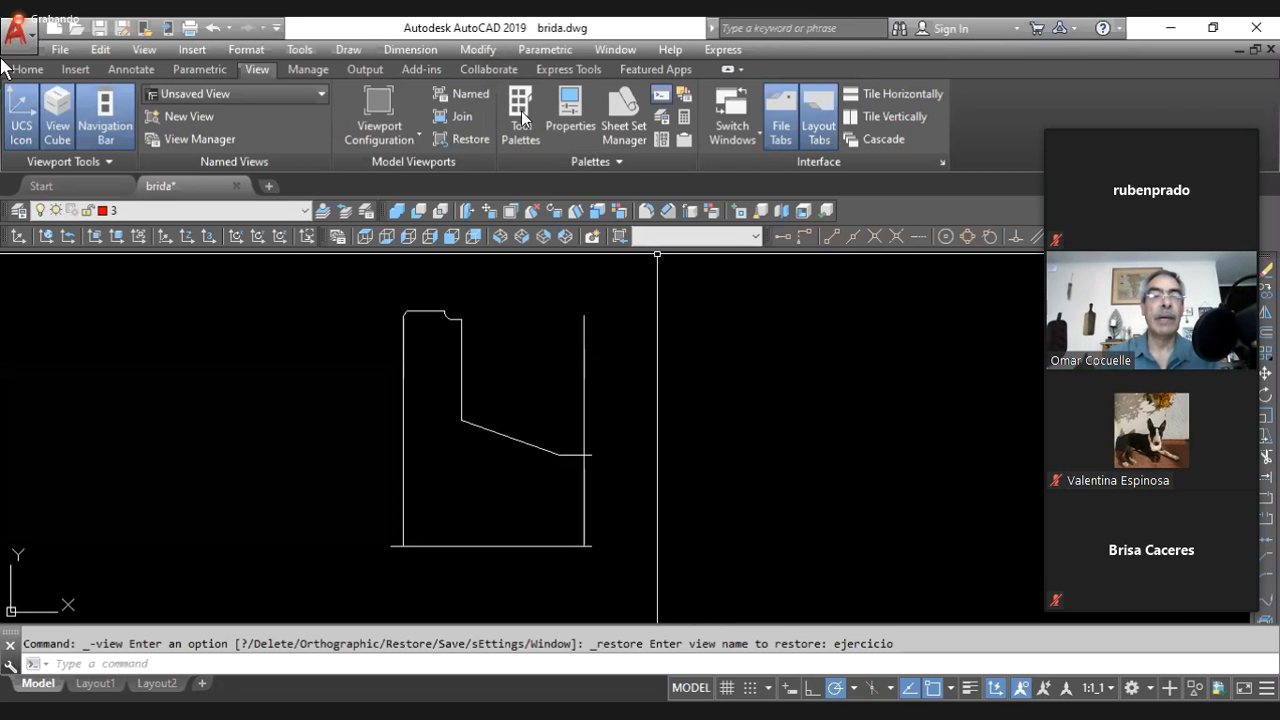
- Chamfer the corner between the neck's short horizontal edge and the right vertical line with both distances set to 5
left_click(470, 52)
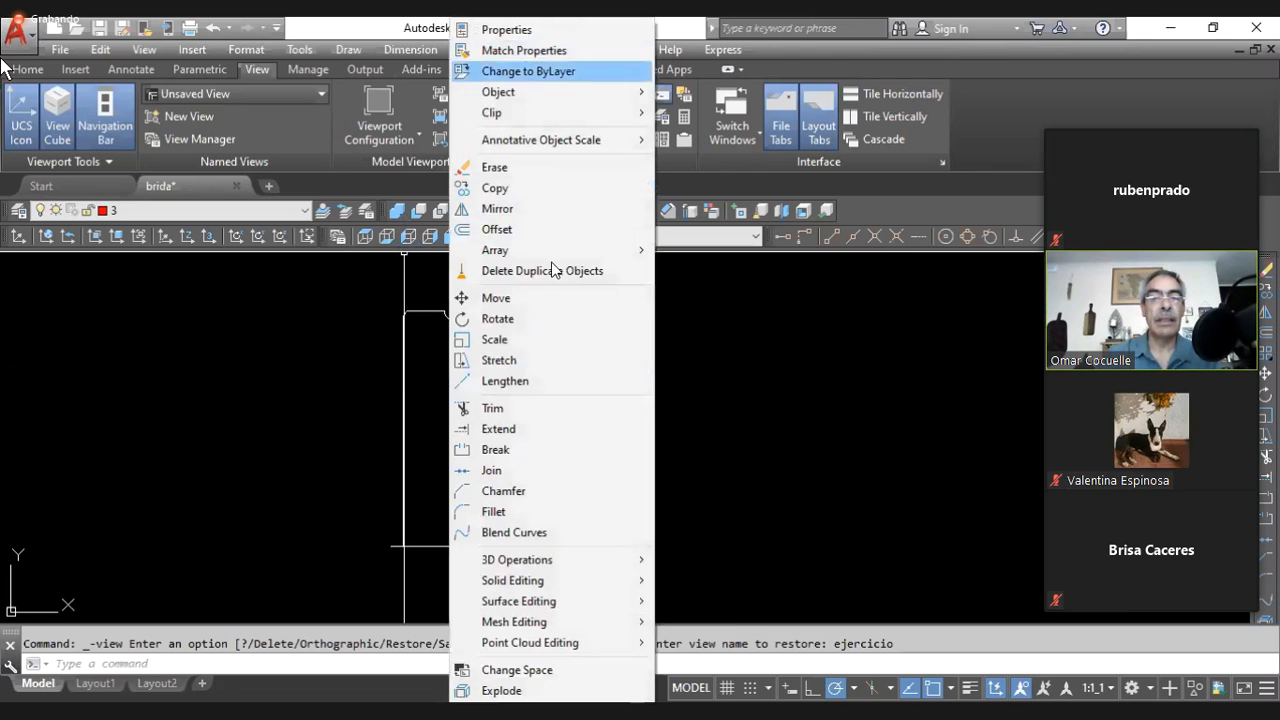
left_click(503, 491)
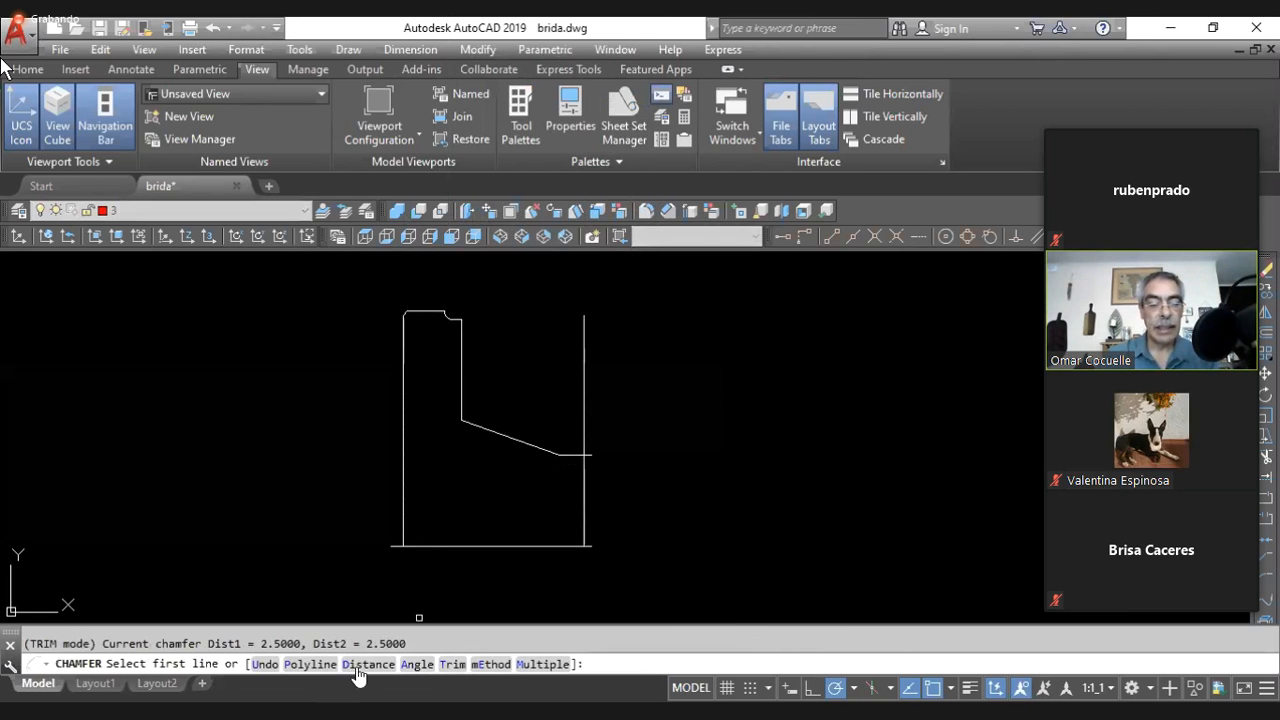
left_click(358, 665)
type("5")
key("Return")
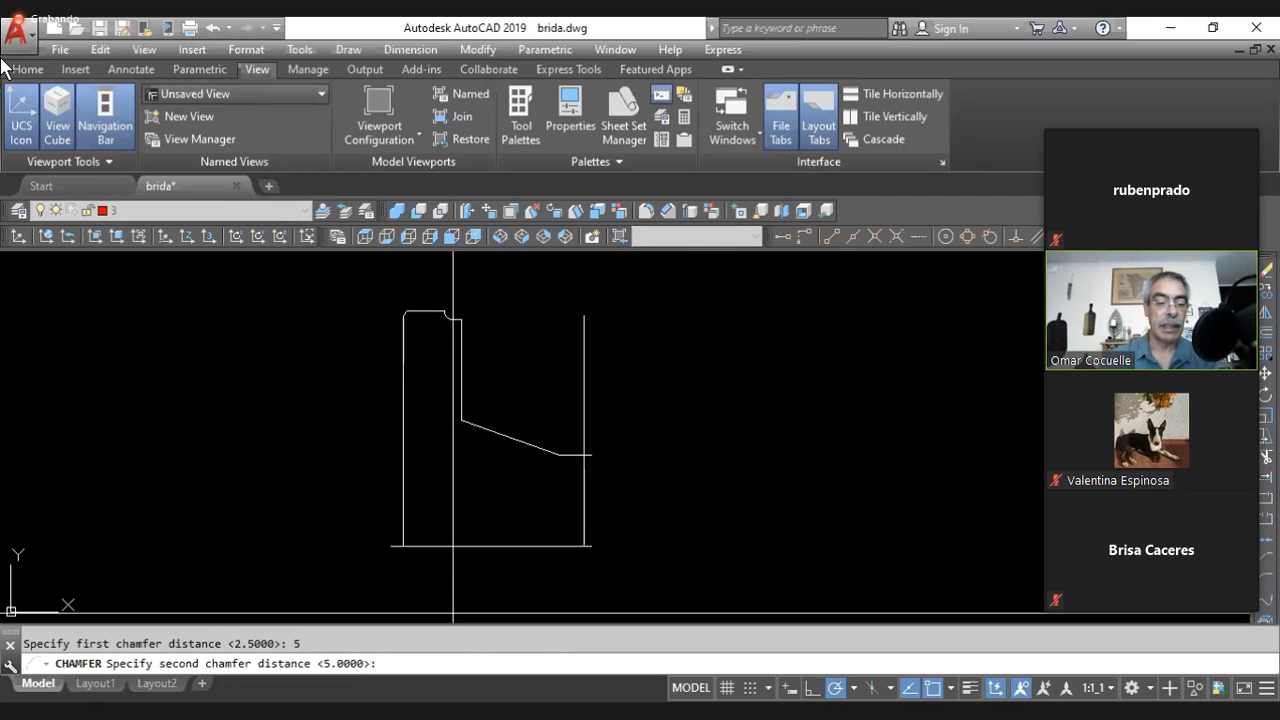
key("Return")
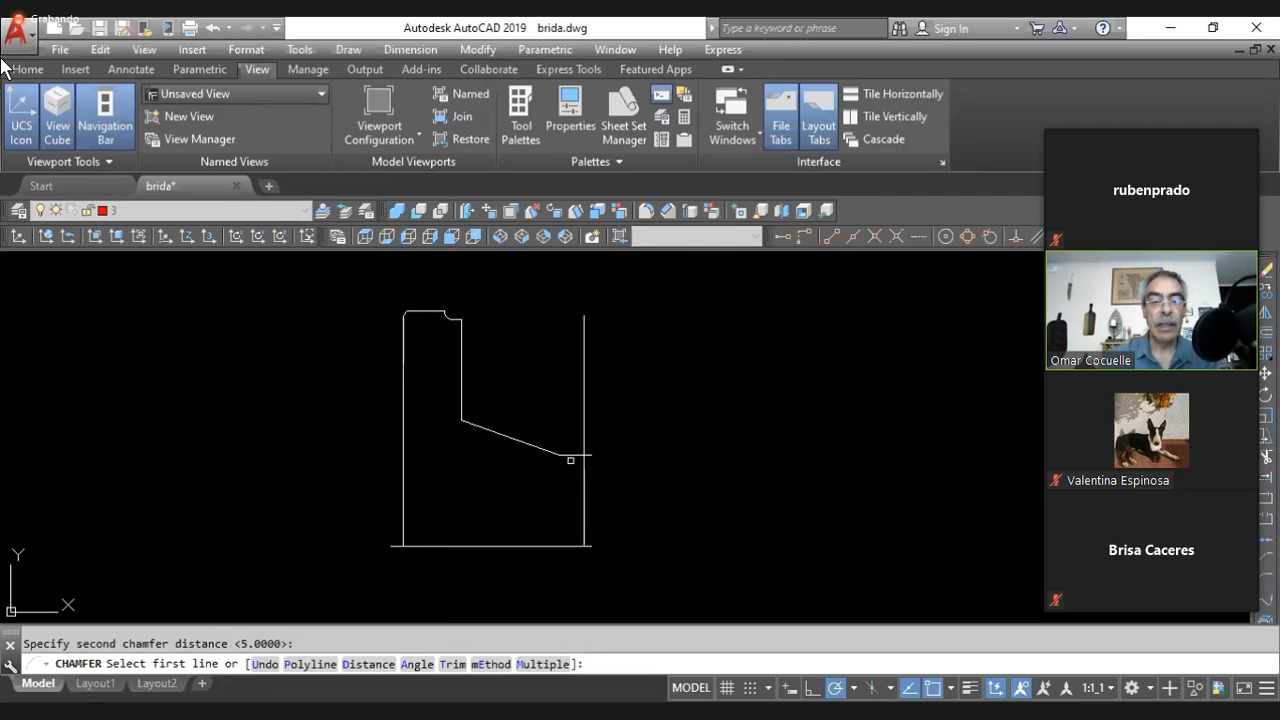
left_click(568, 456)
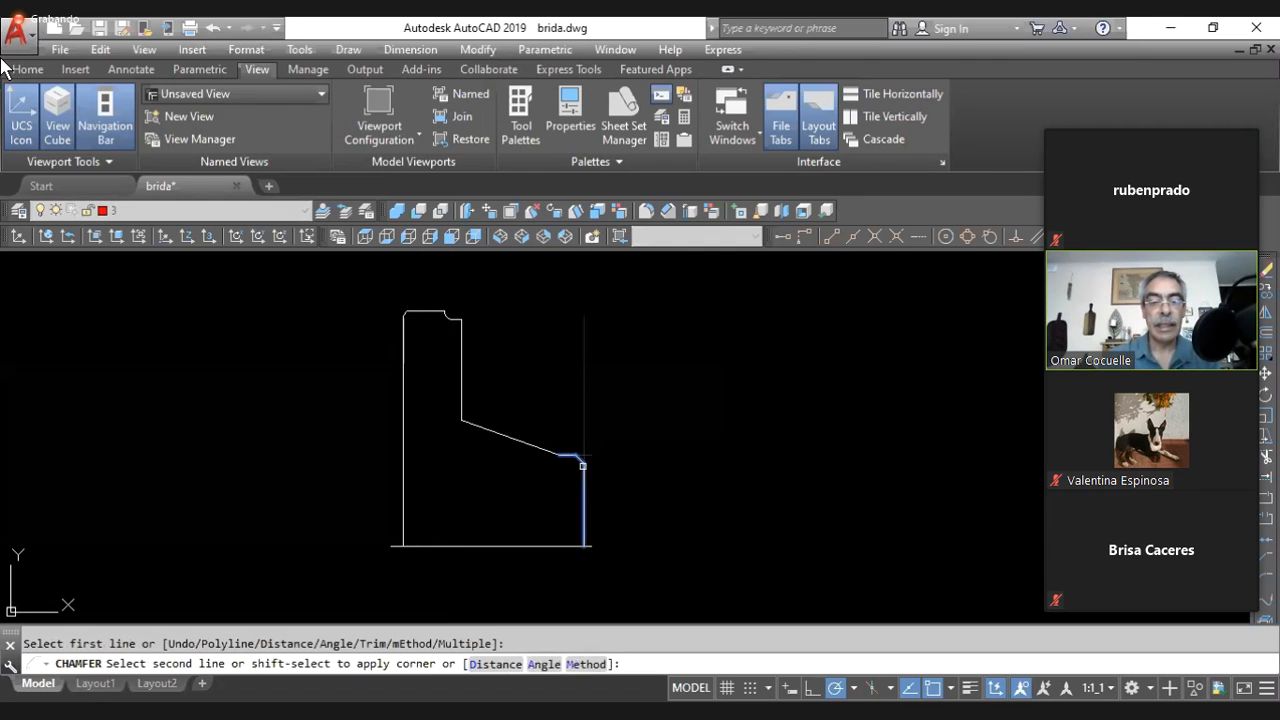
left_click(582, 472)
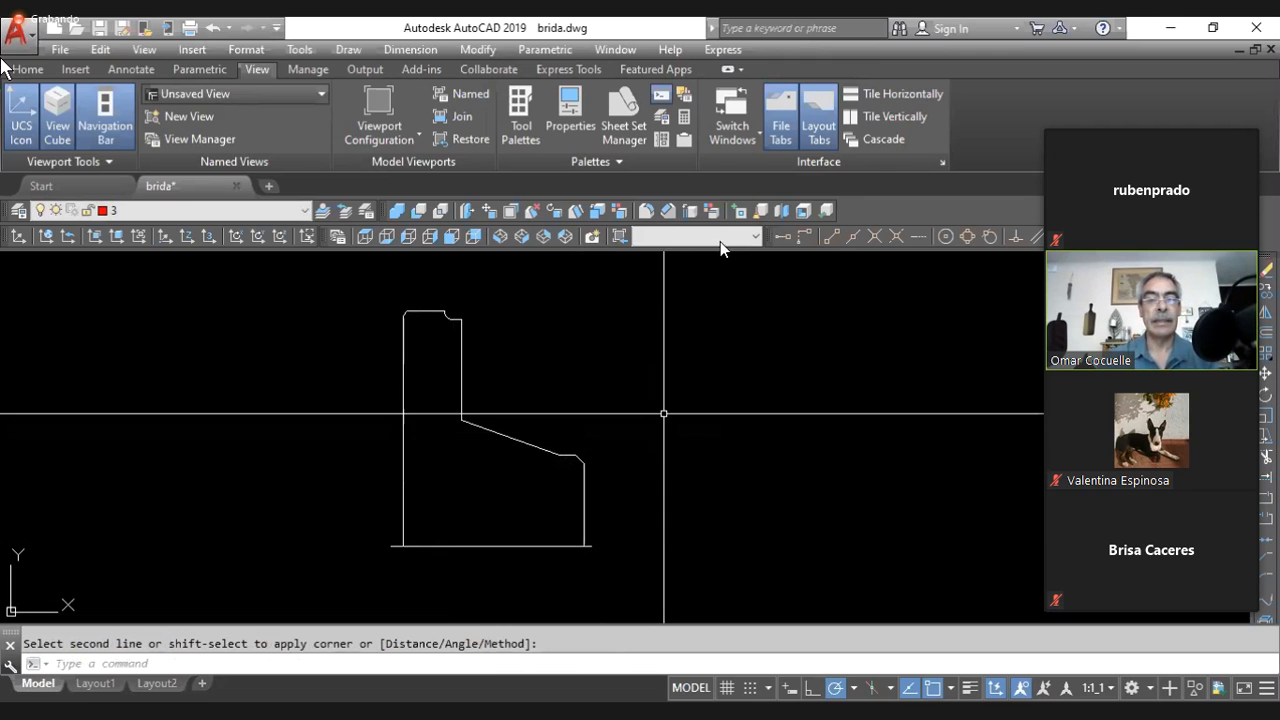
- Restore the saved view plano and examine the bore and its diameter dimension in section A-A up close
left_click(712, 238)
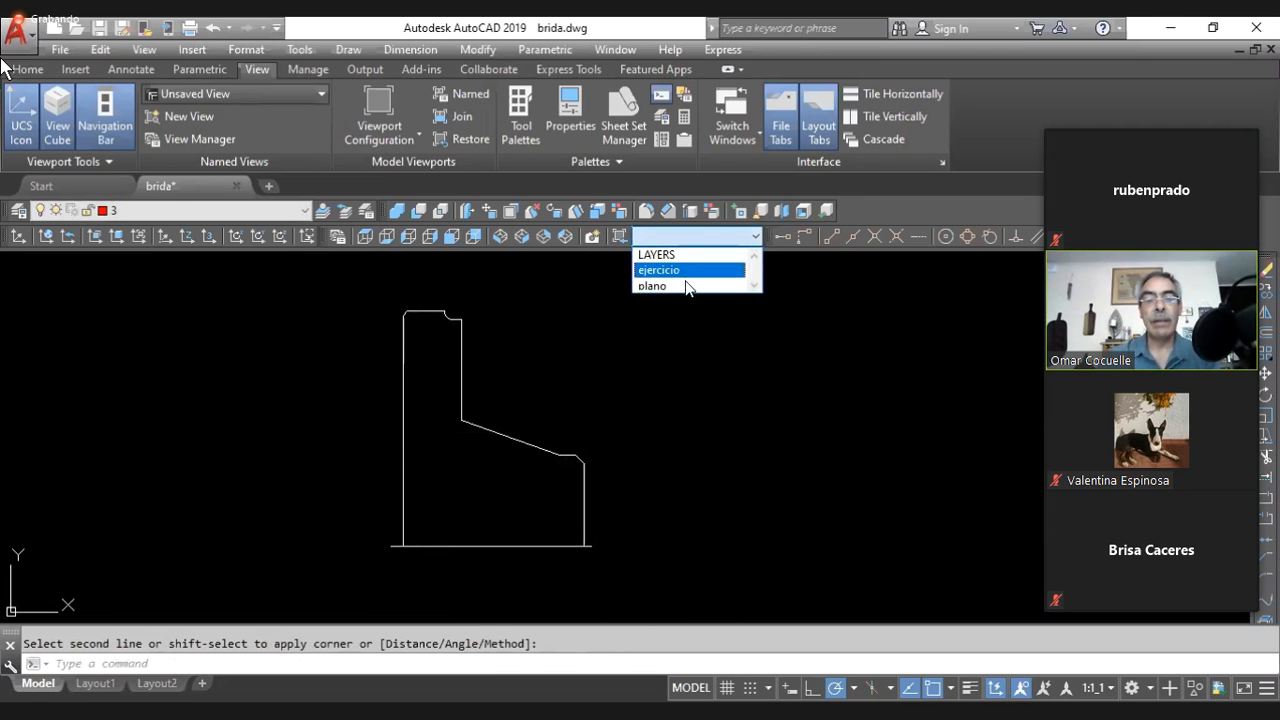
left_click(690, 286)
scroll(526, 411, "up", 6)
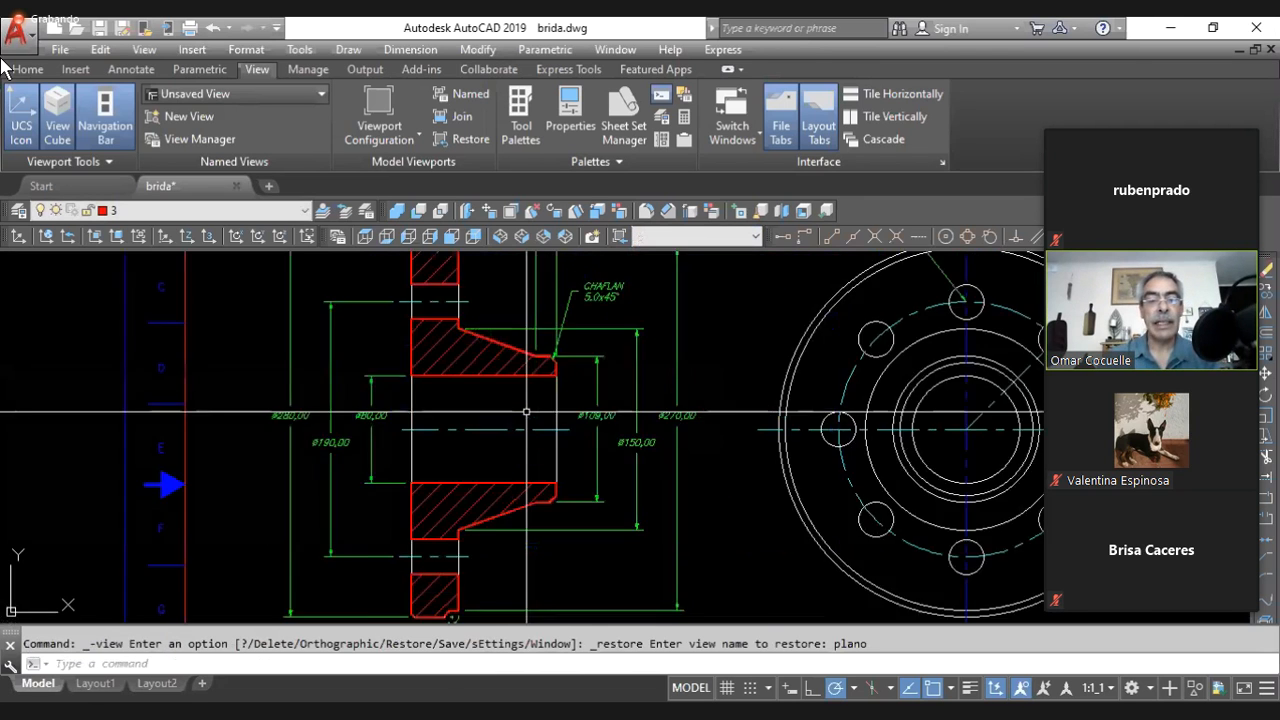
middle_click_drag(526, 384, 556, 415)
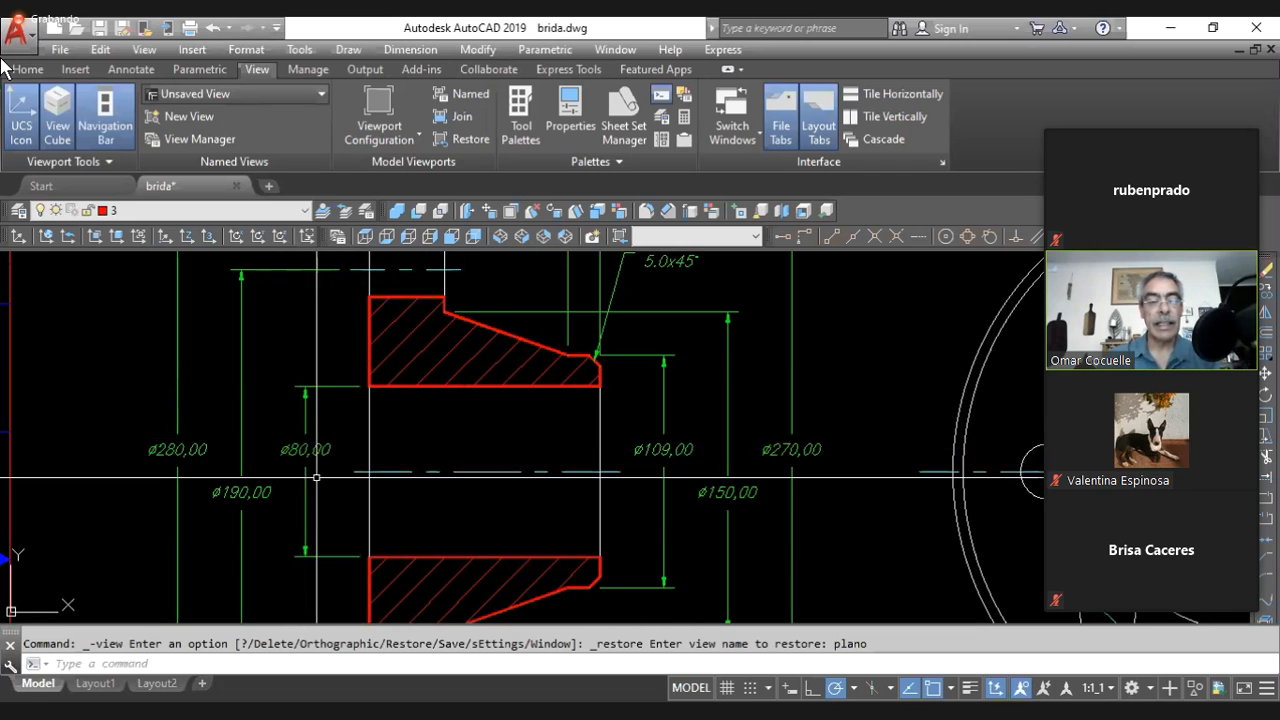
- Restore the saved view ejercicio and offset the profile's bottom axis line 40 upward to form the bore edge
left_click(481, 470)
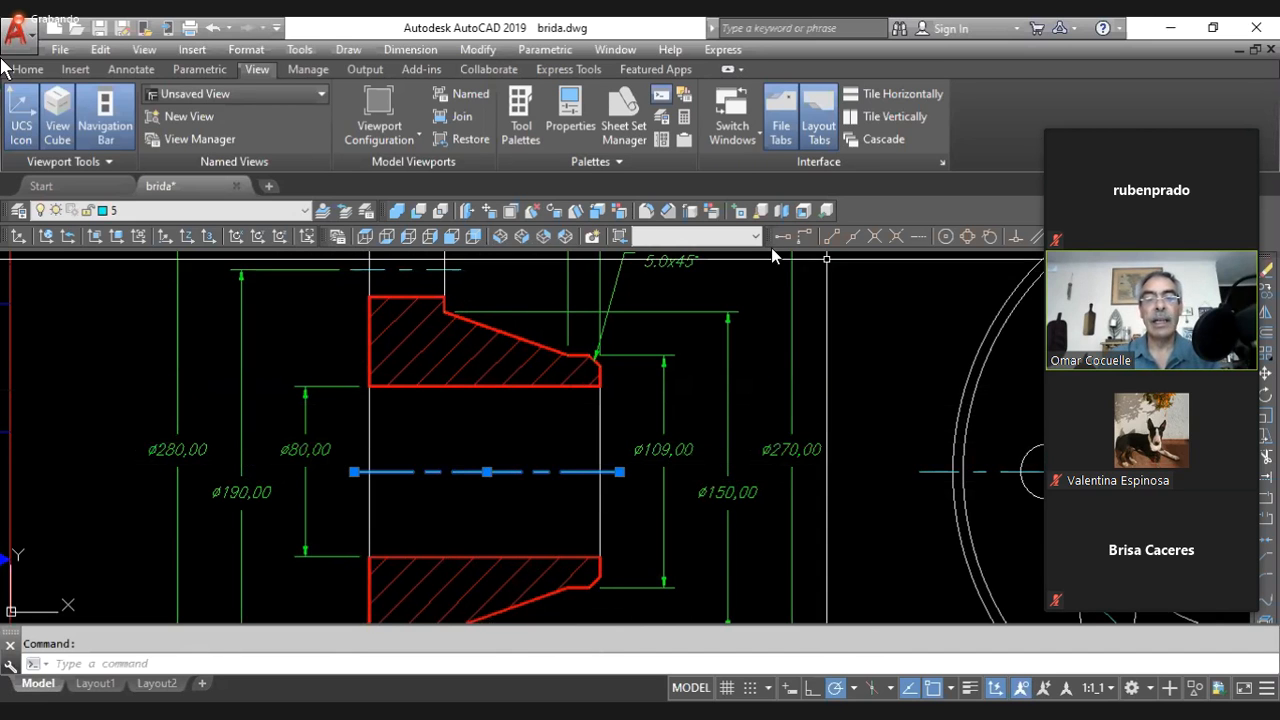
left_click(757, 236)
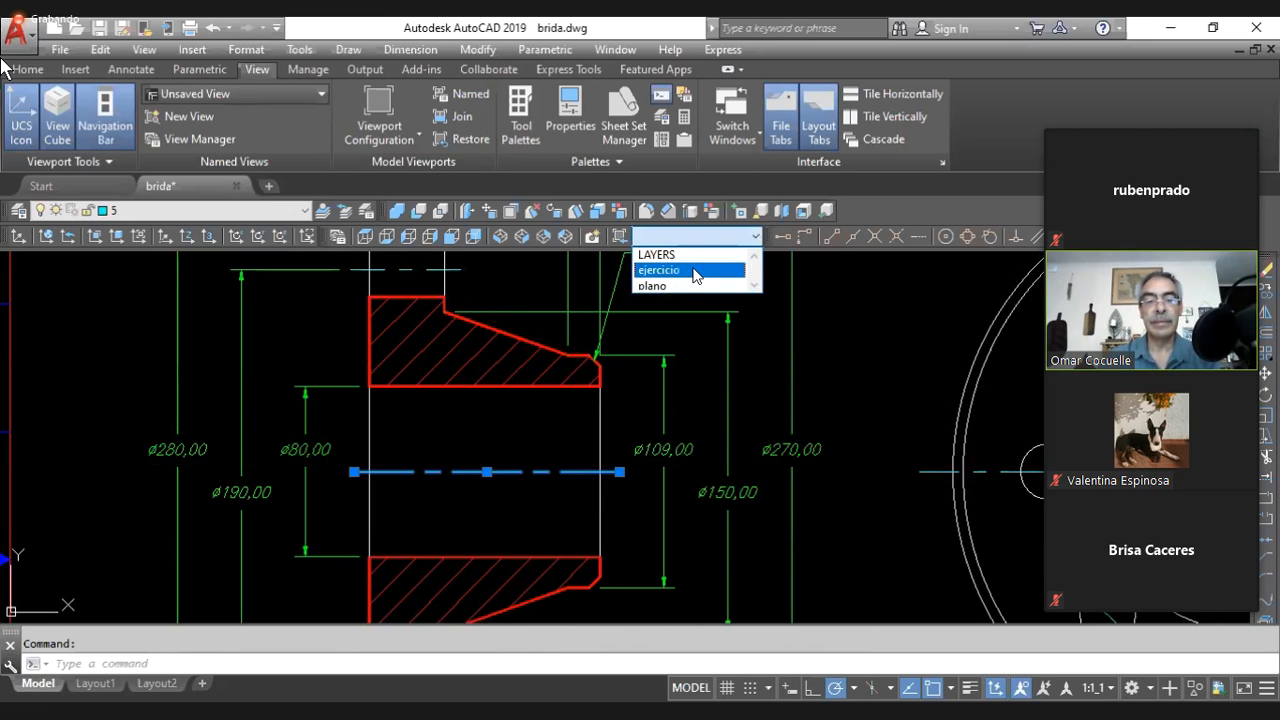
left_click(705, 275)
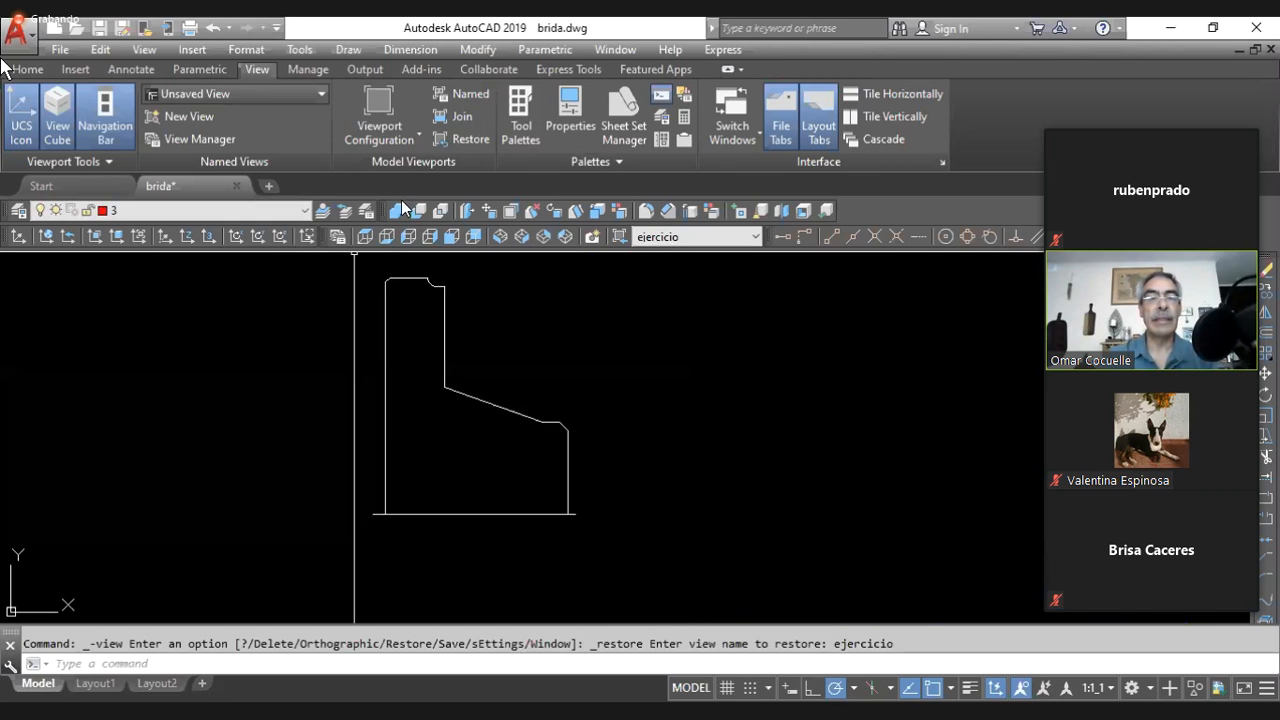
left_click(477, 49)
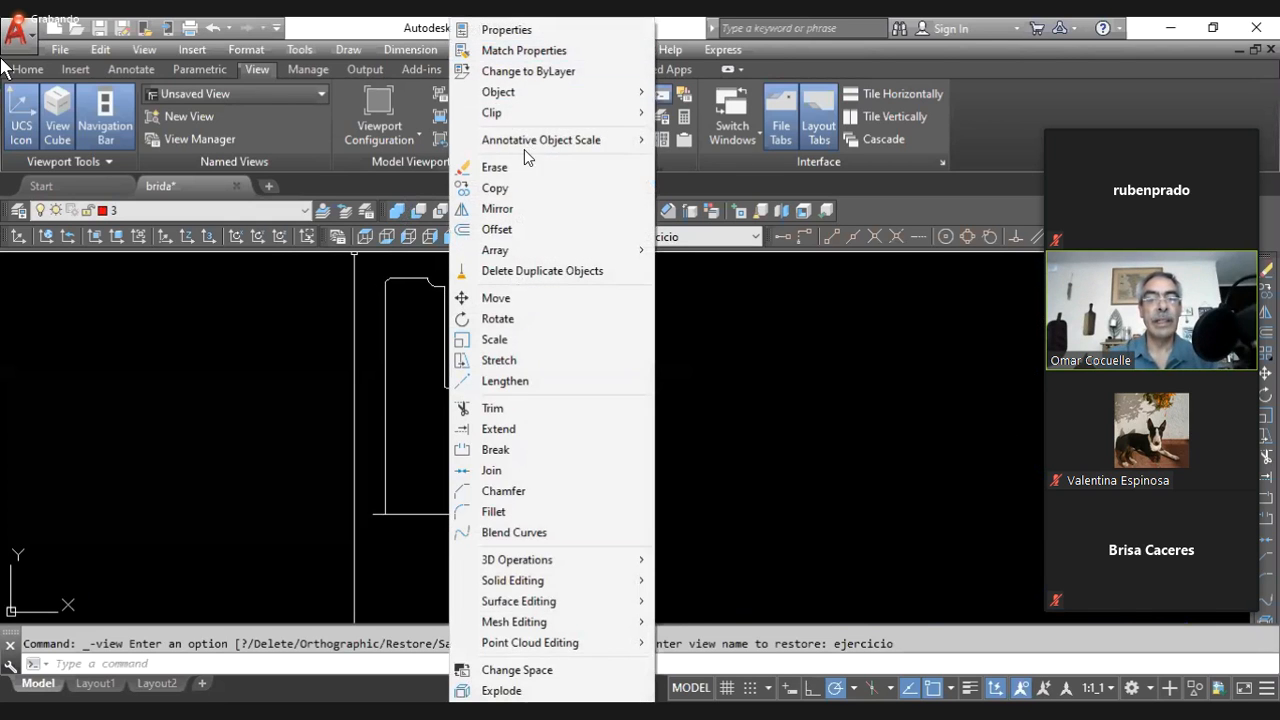
left_click(545, 229)
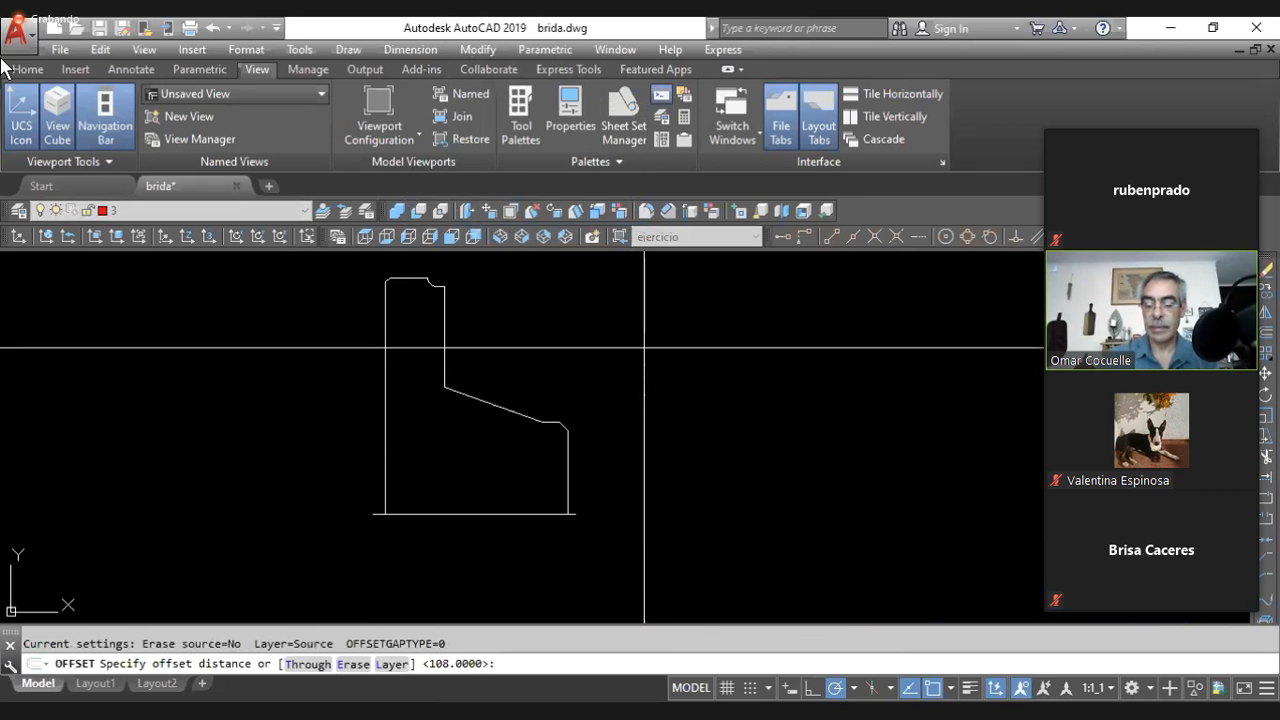
type("40")
key("Return")
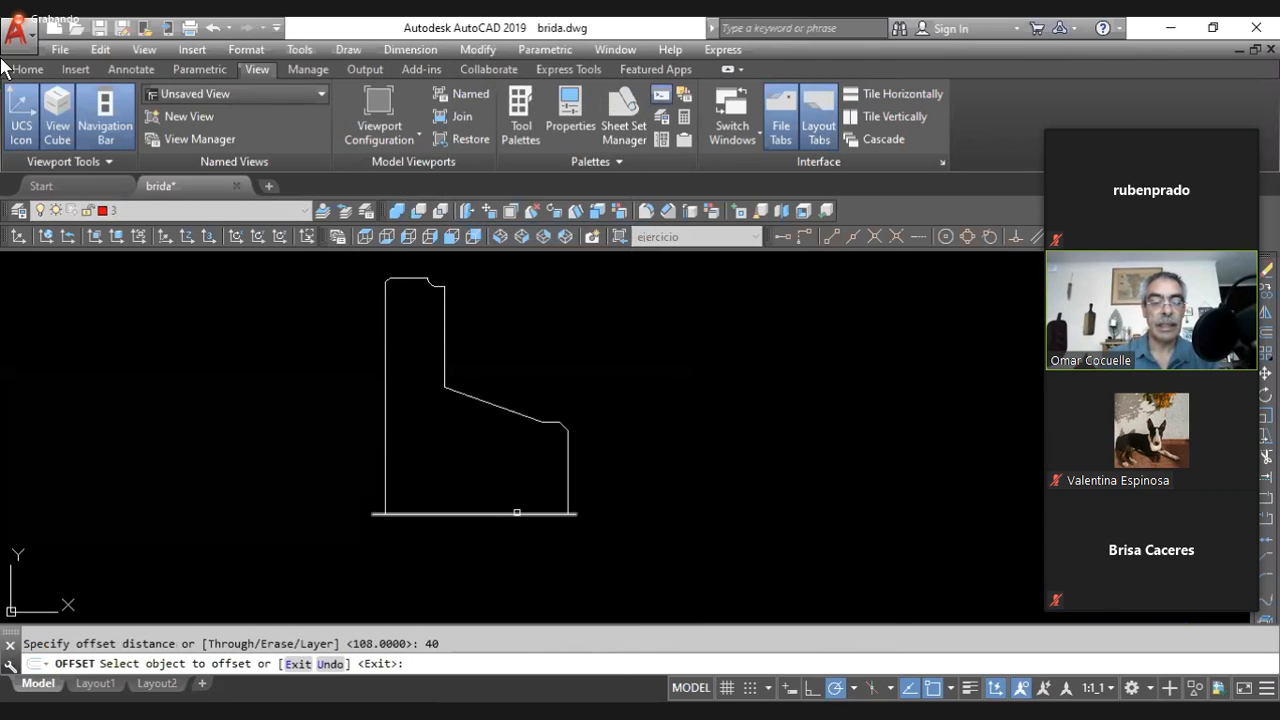
left_click(512, 514)
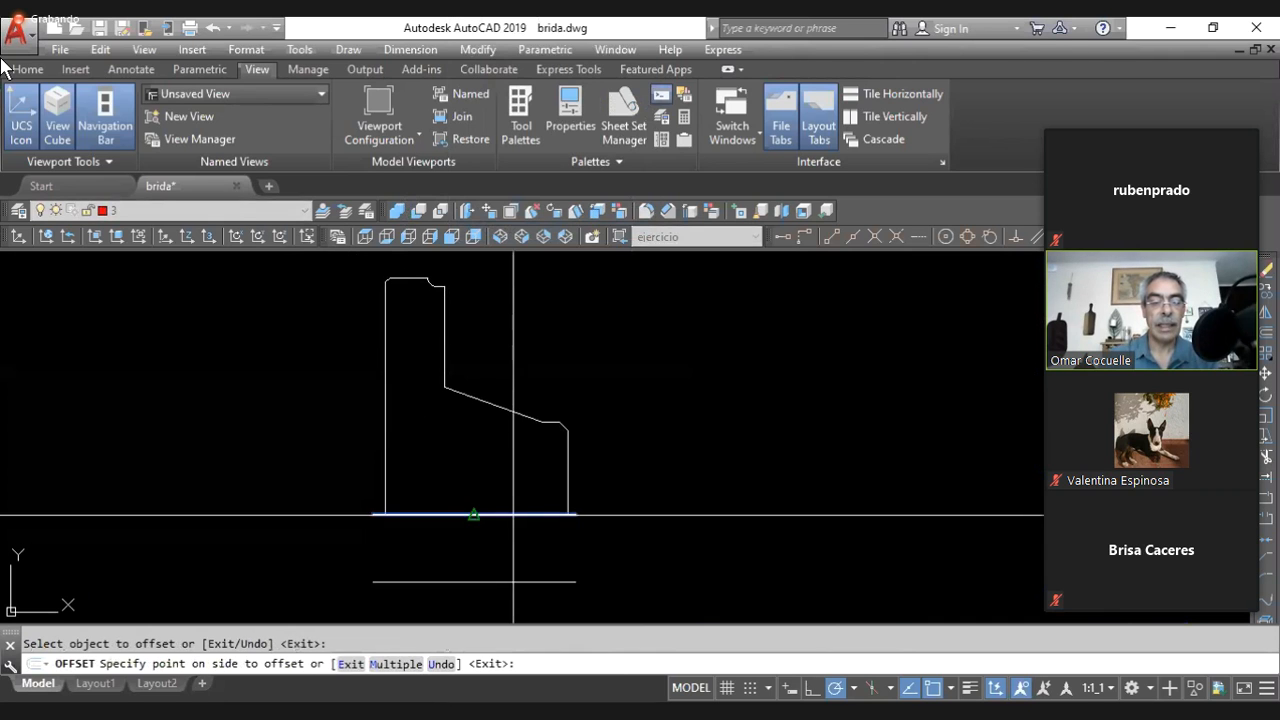
left_click(547, 294)
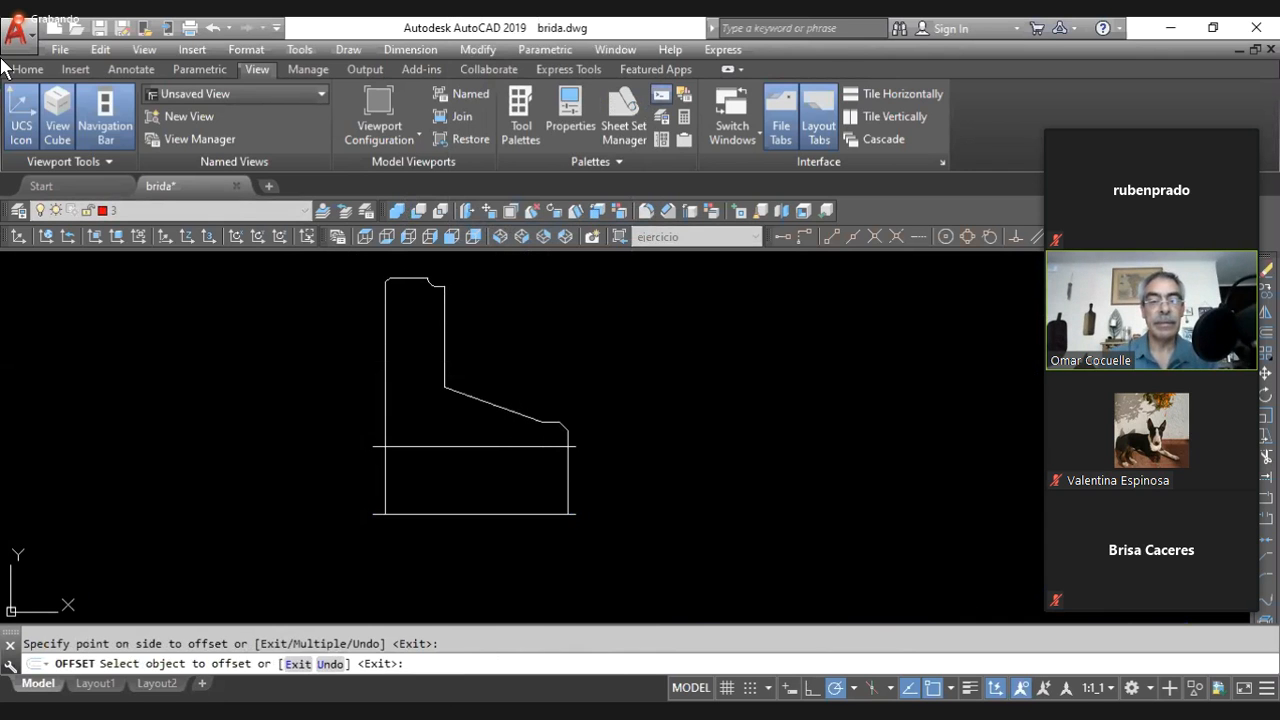
key("Return")
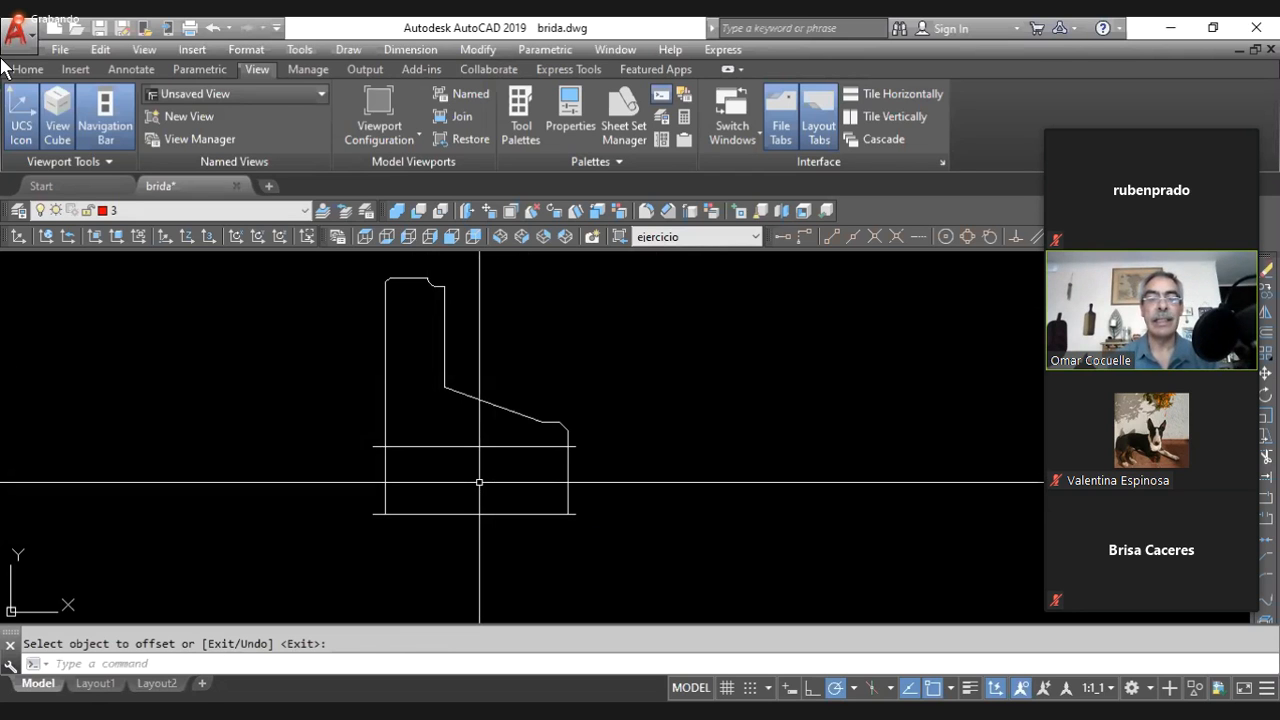
key("alt+Tab")
key("alt+Tab")
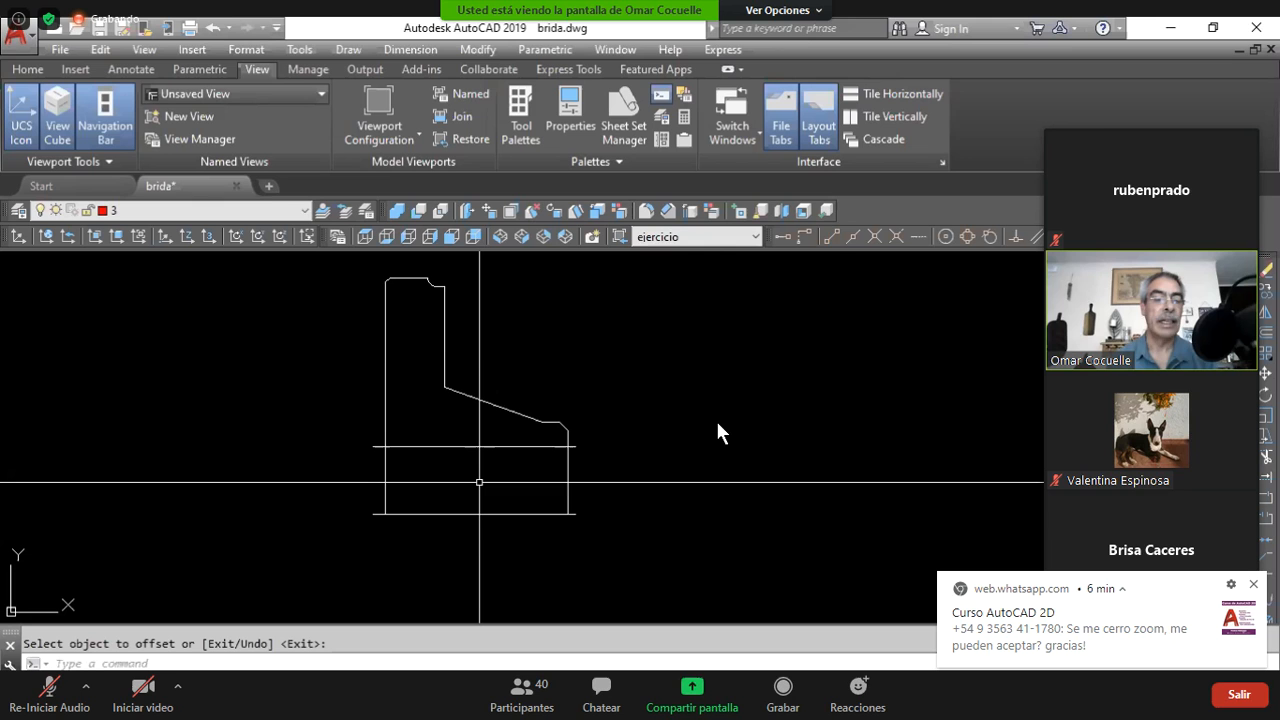
double_click(855, 398)
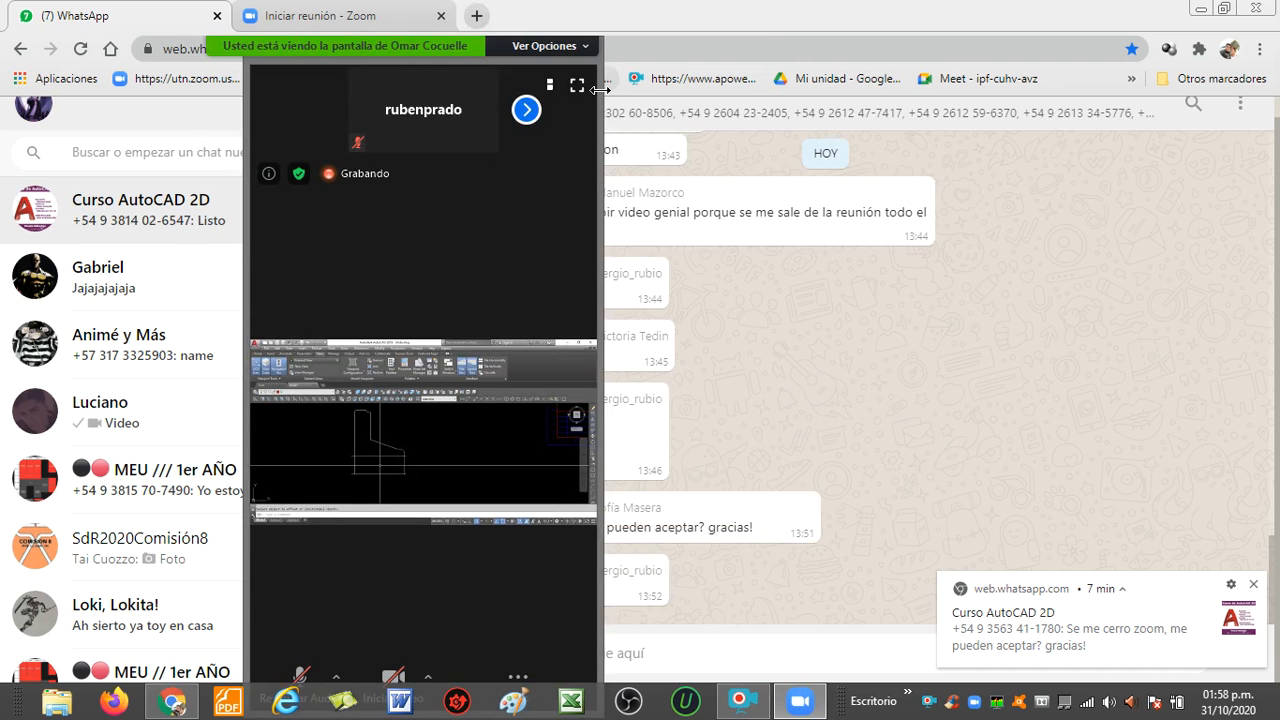
left_click(1203, 10)
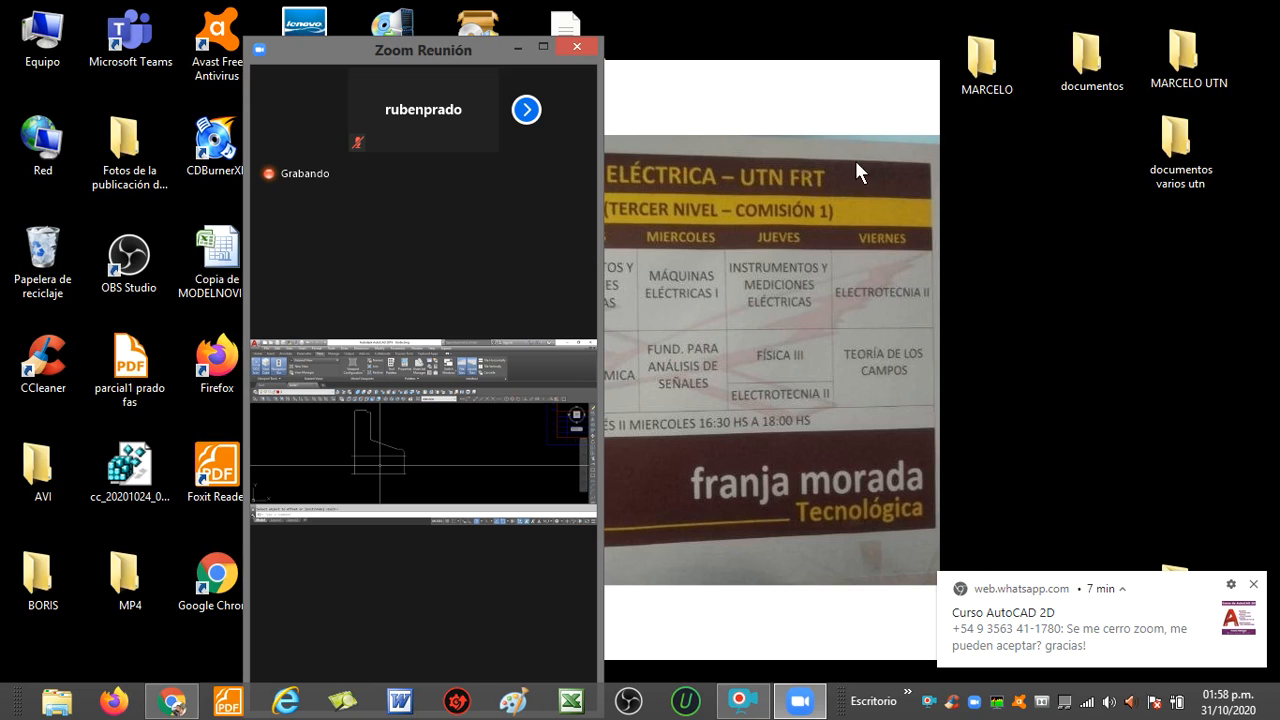
left_click(742, 700)
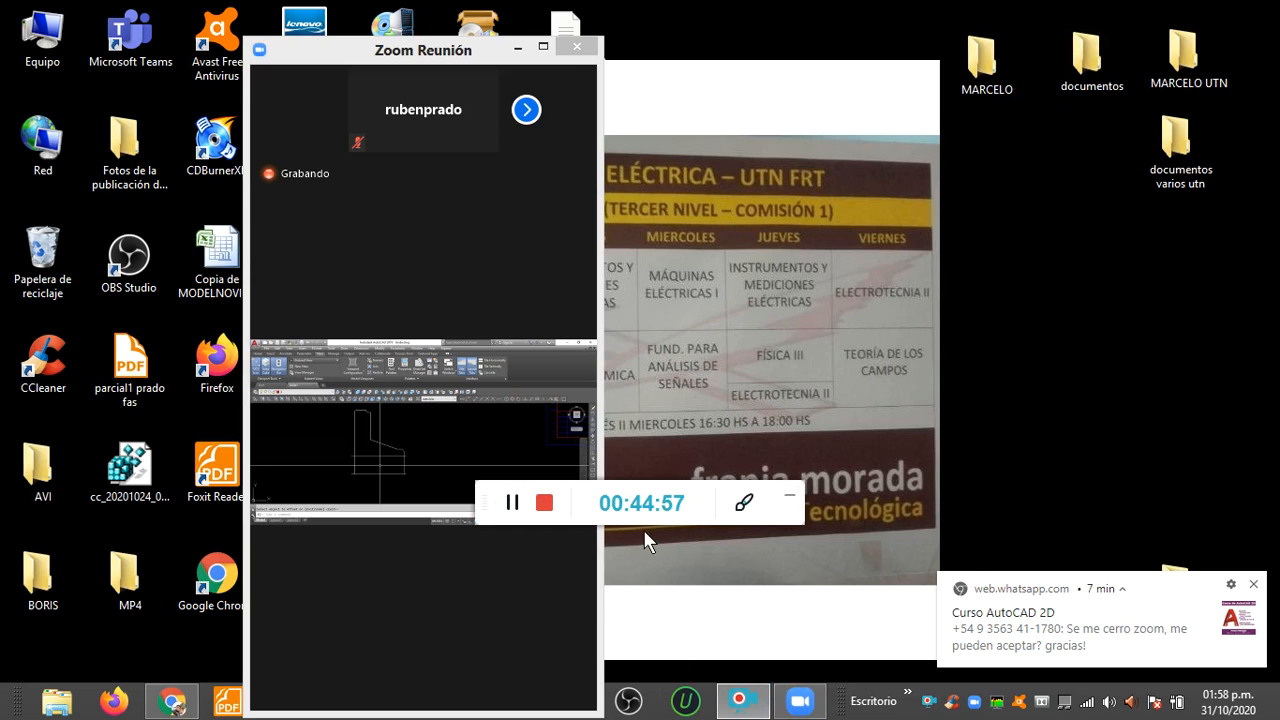
mouse_move(537, 523)
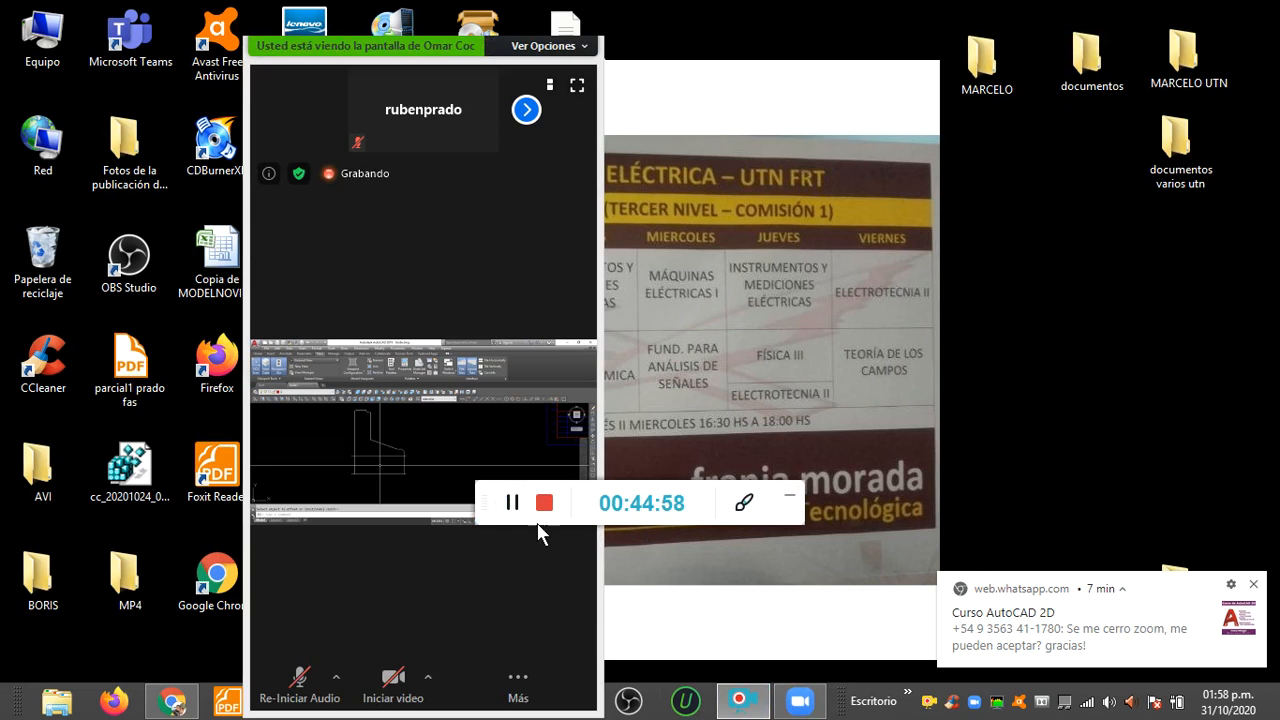
left_click(500, 47)
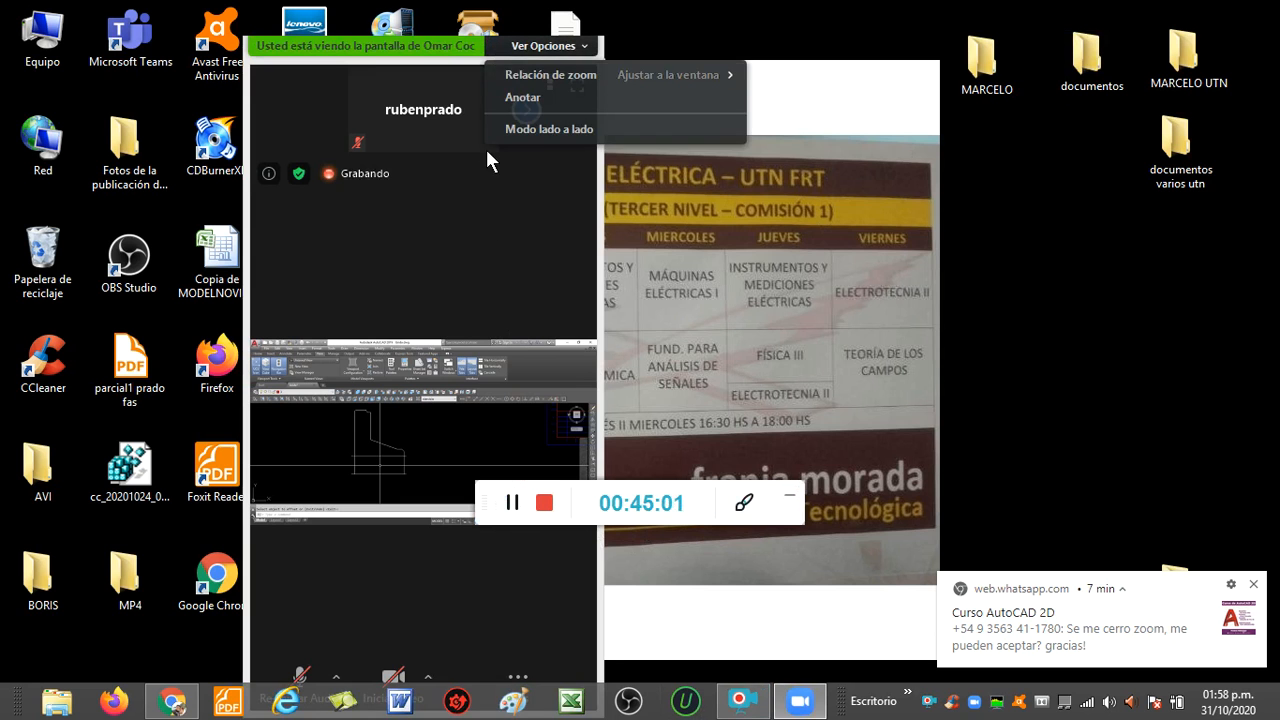
left_click(537, 188)
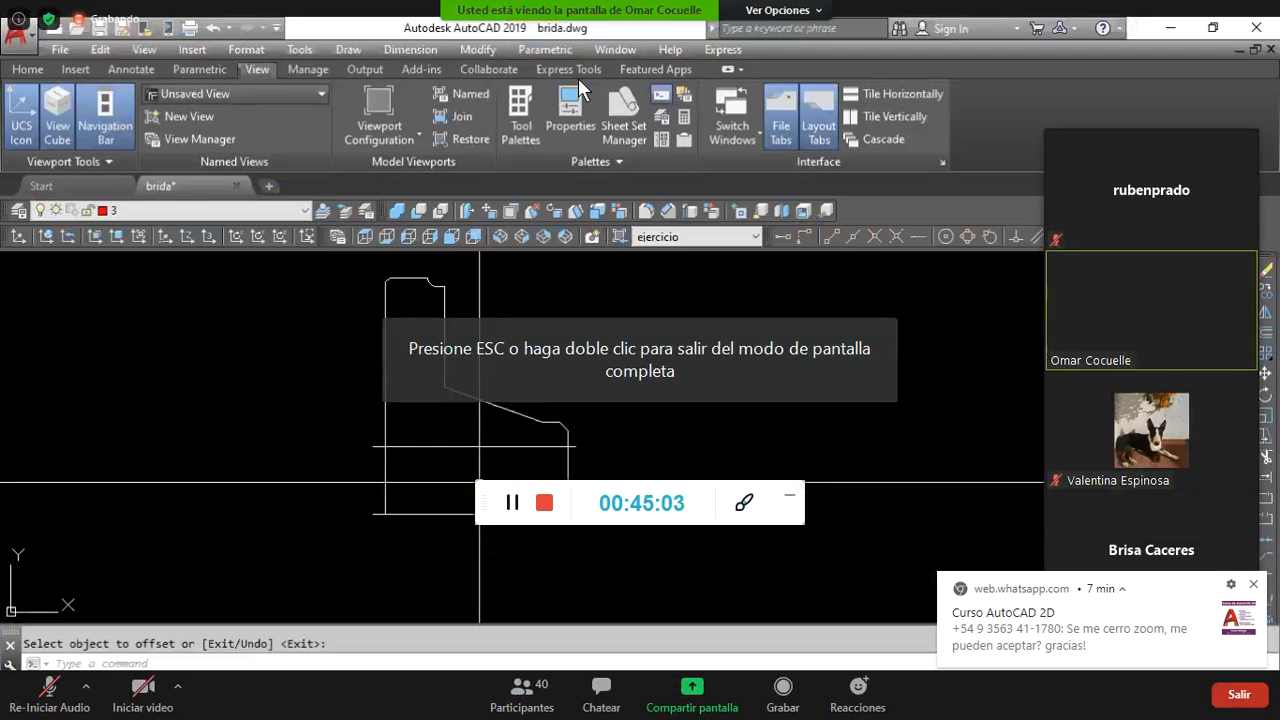
double_click(331, 320)
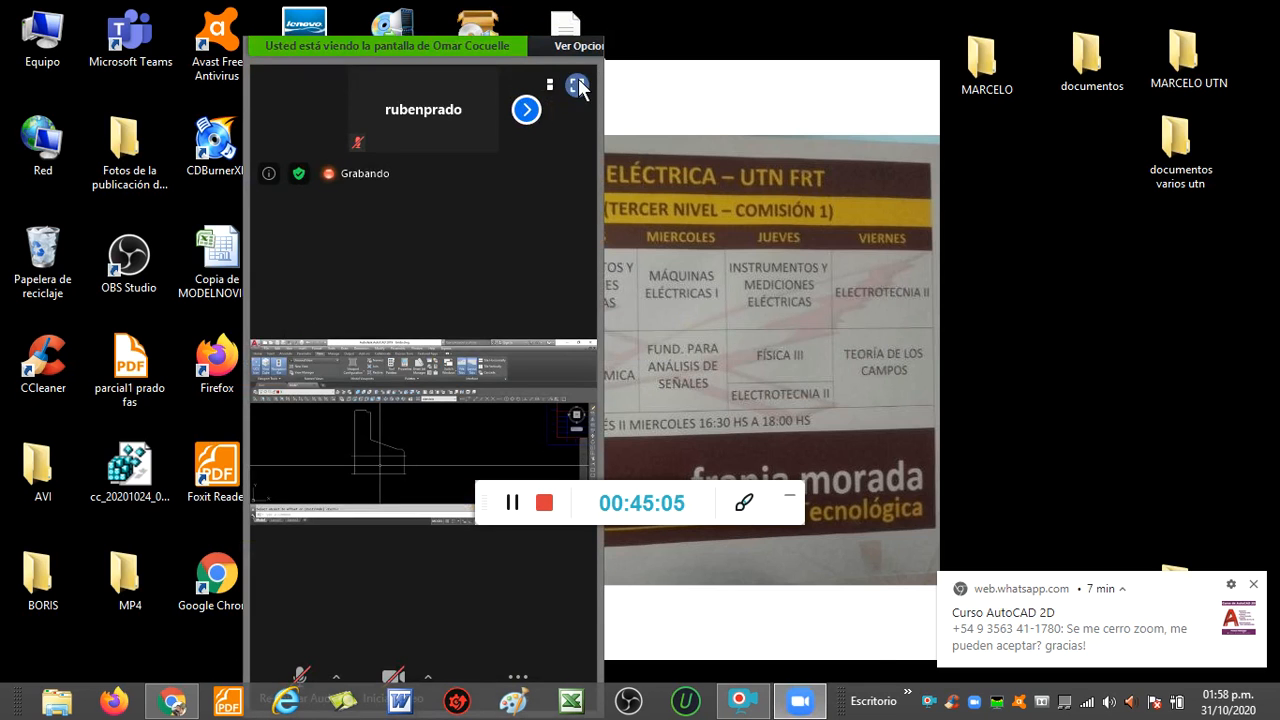
left_click_drag(603, 110, 1161, 204)
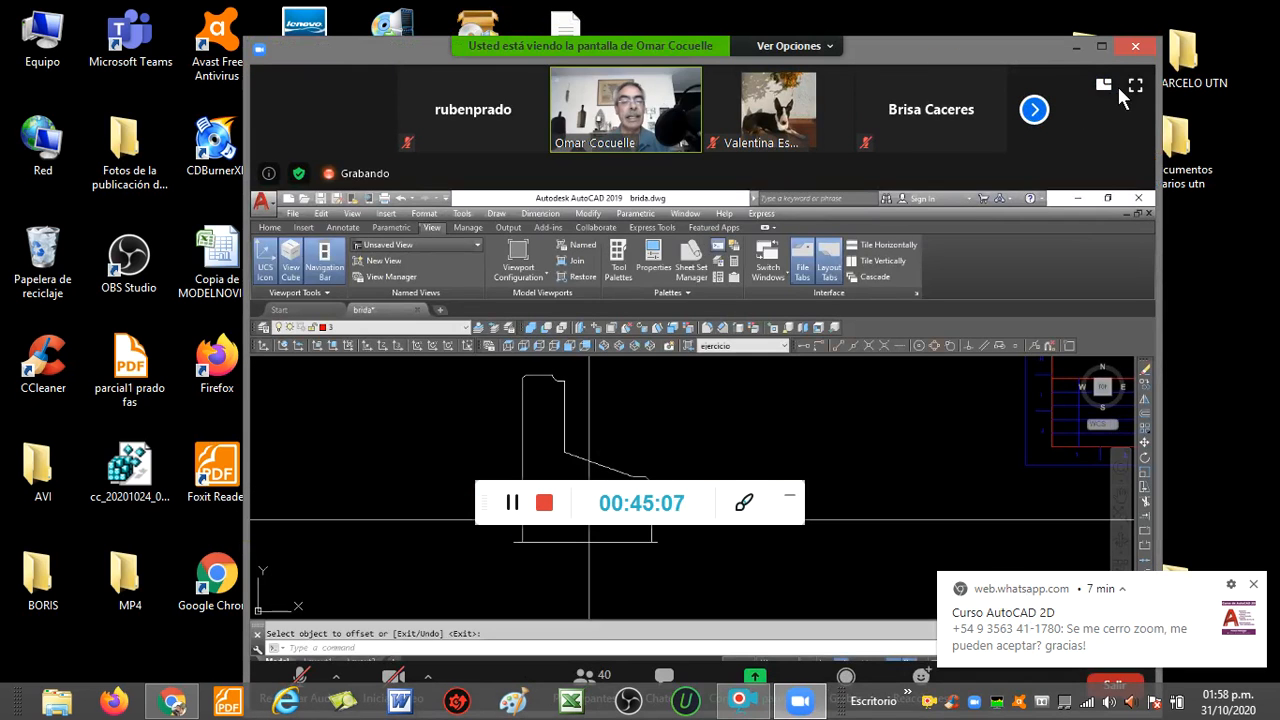
left_click(1134, 86)
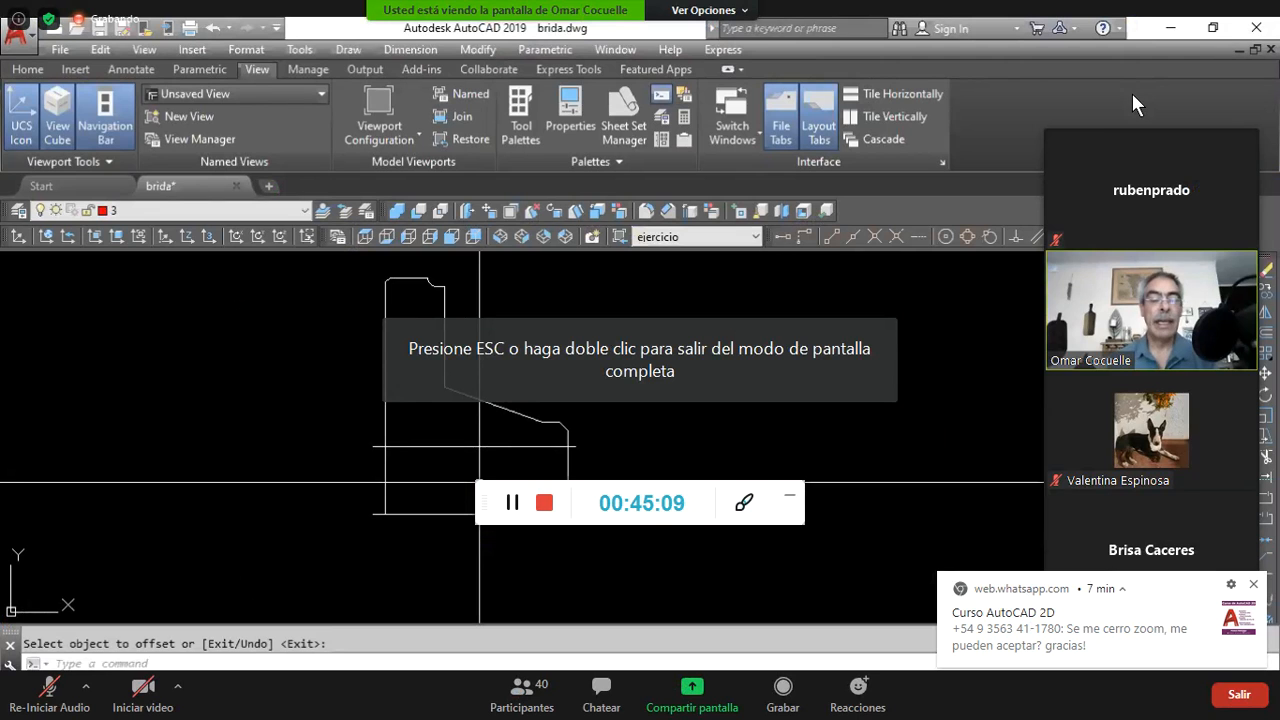
left_click(1255, 586)
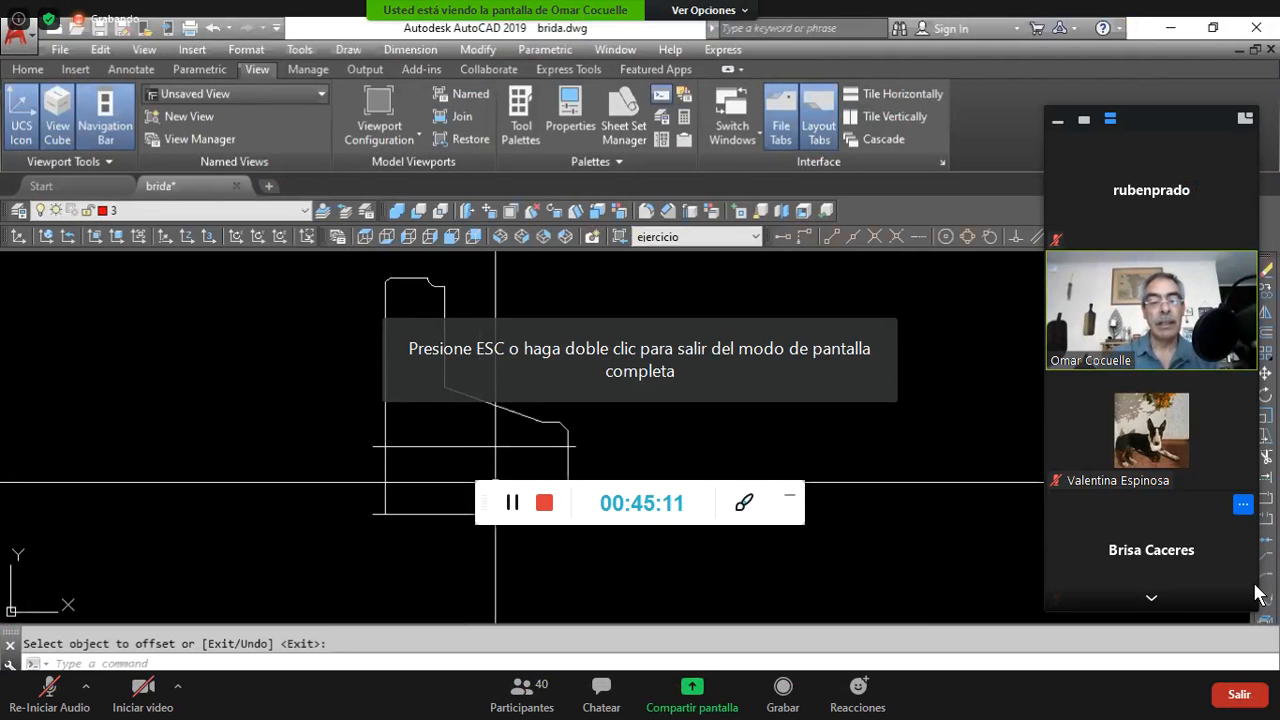
left_click(790, 505)
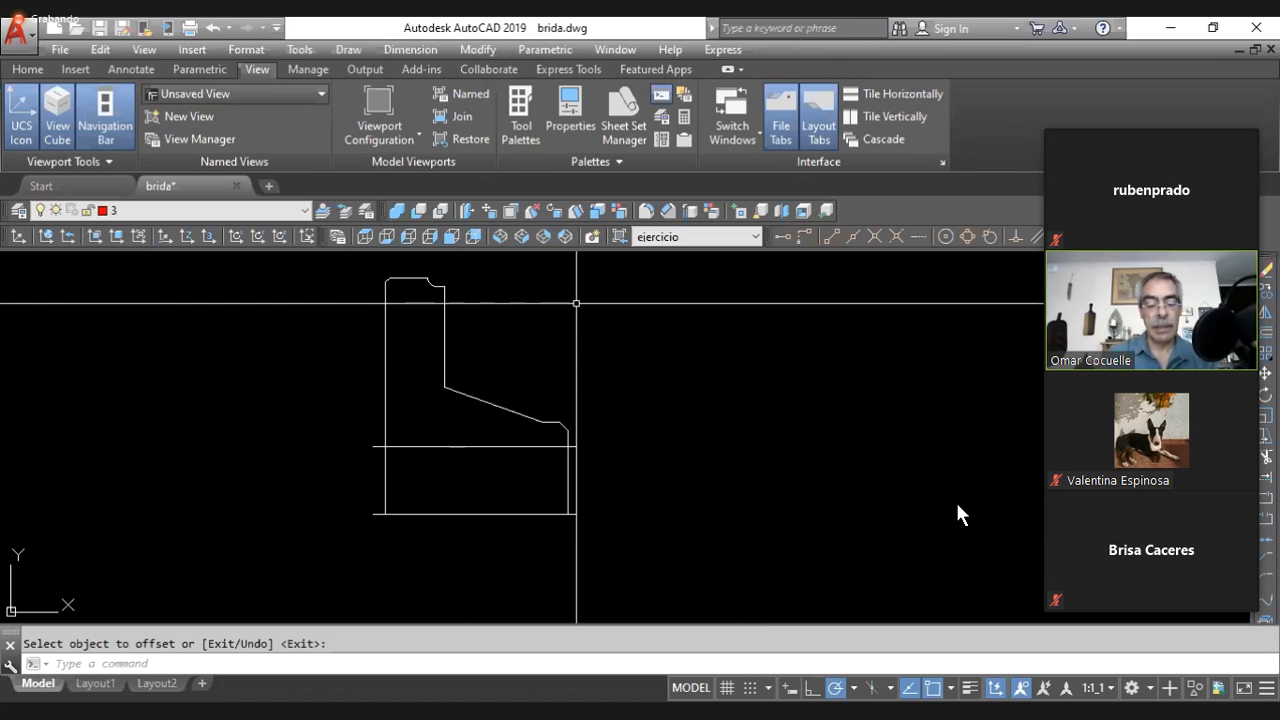
- Trim both overhanging ends of the bore line, using the profile's left and right vertical lines as cutting edges
type("tr")
key("Return")
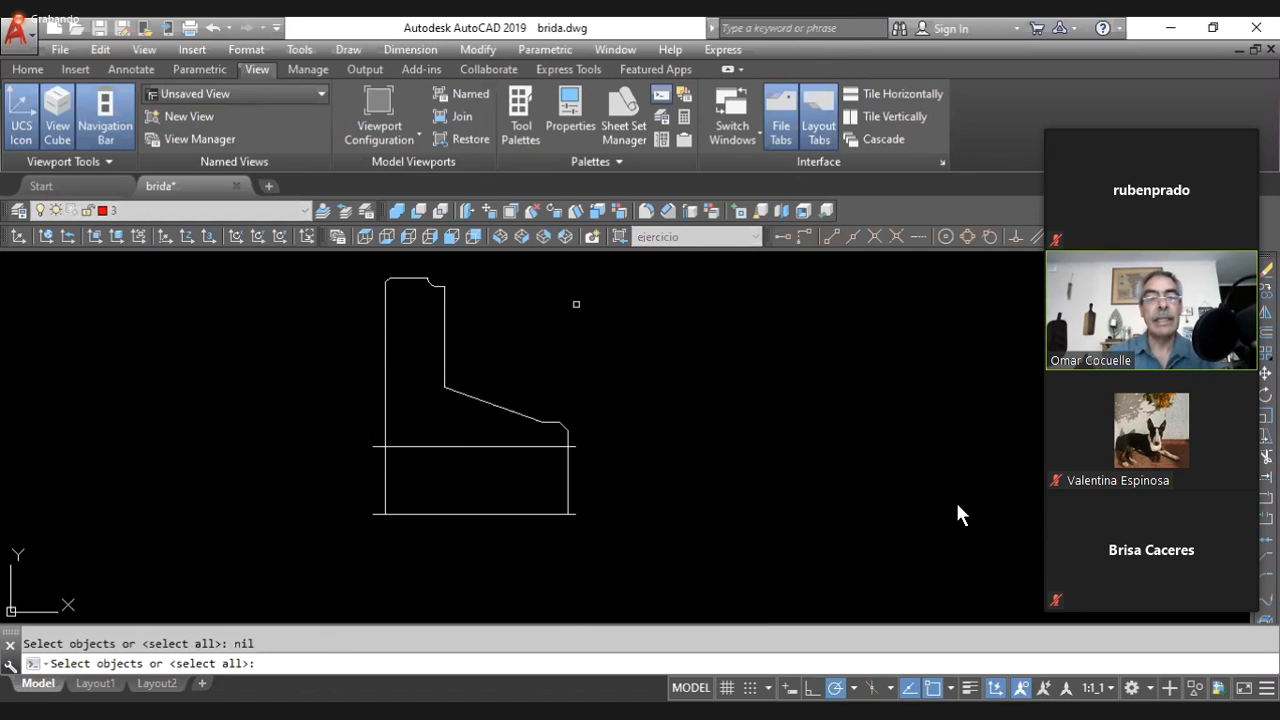
left_click(568, 469)
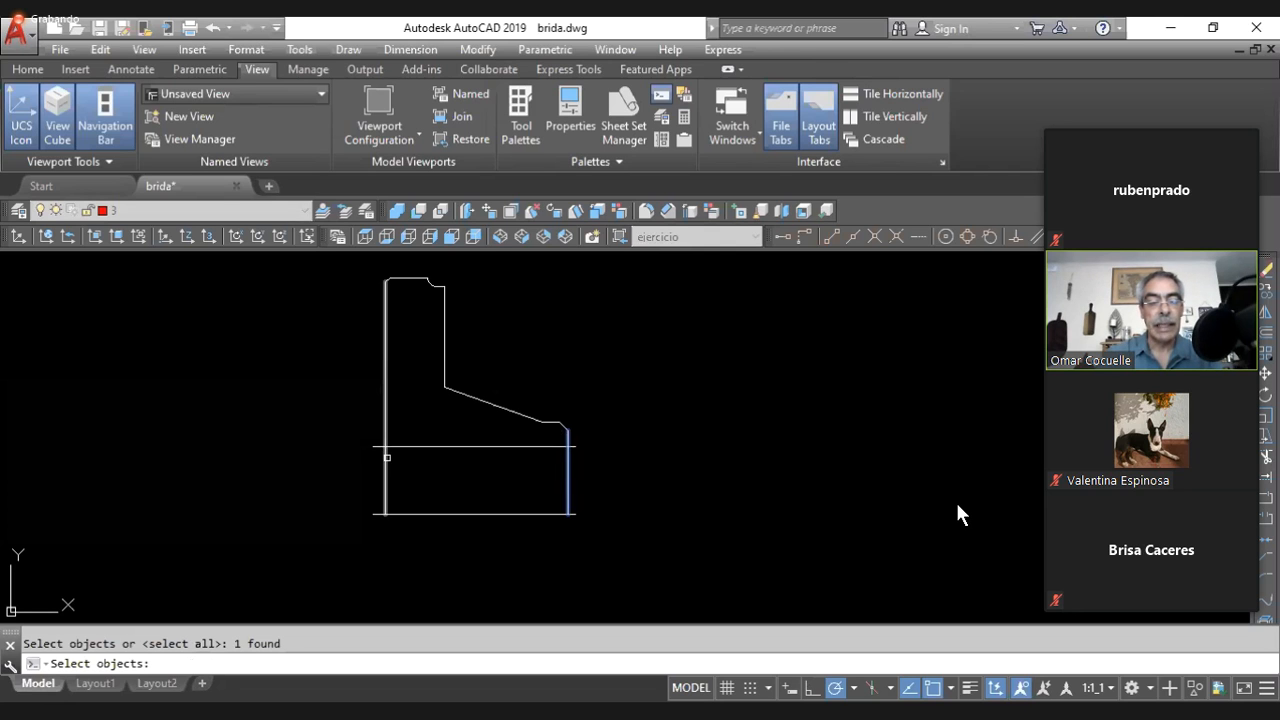
left_click(387, 460)
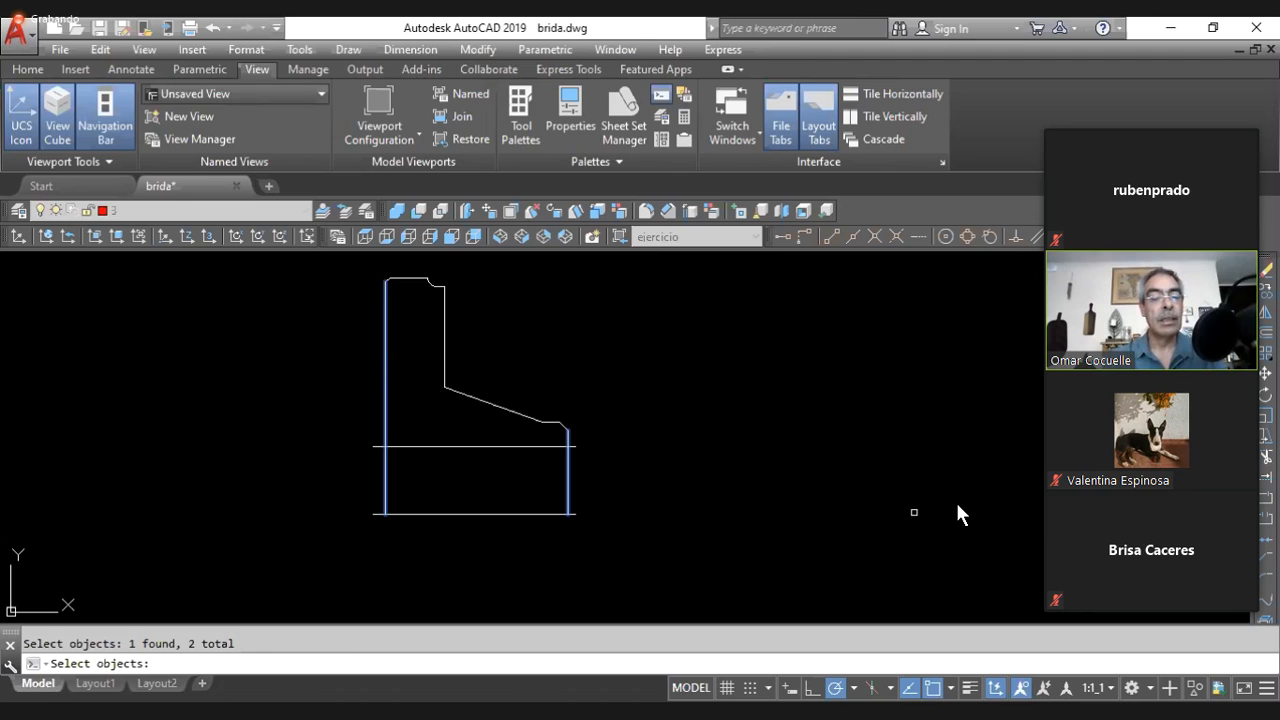
key("Return")
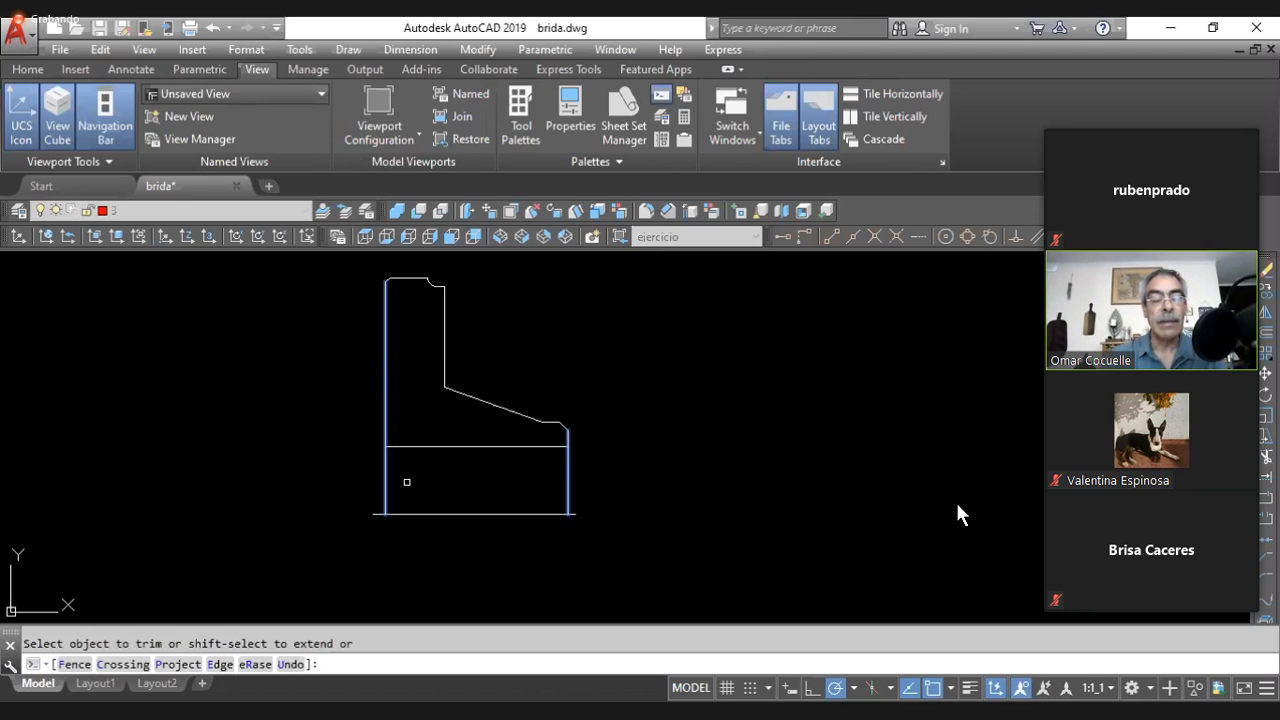
key("Return")
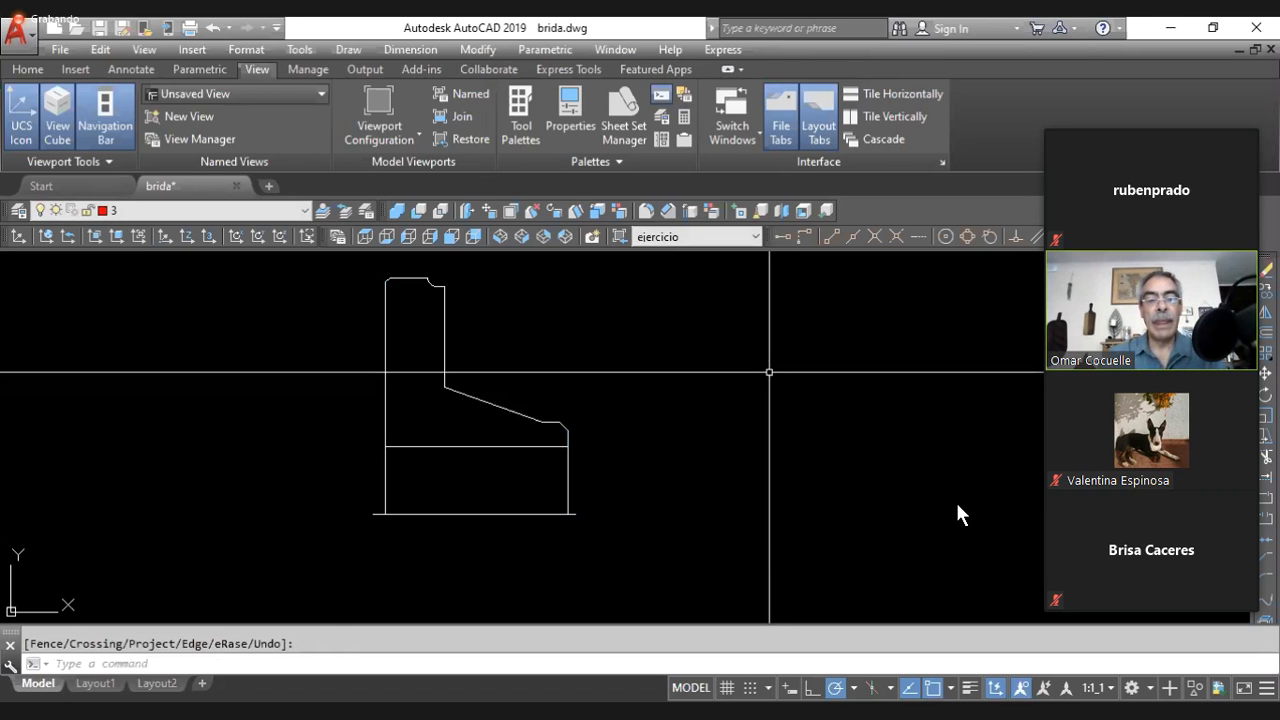
- Restore the saved view plano, examine the bolt hole in section A-A up close, and return to the saved view ejercicio
left_click(699, 237)
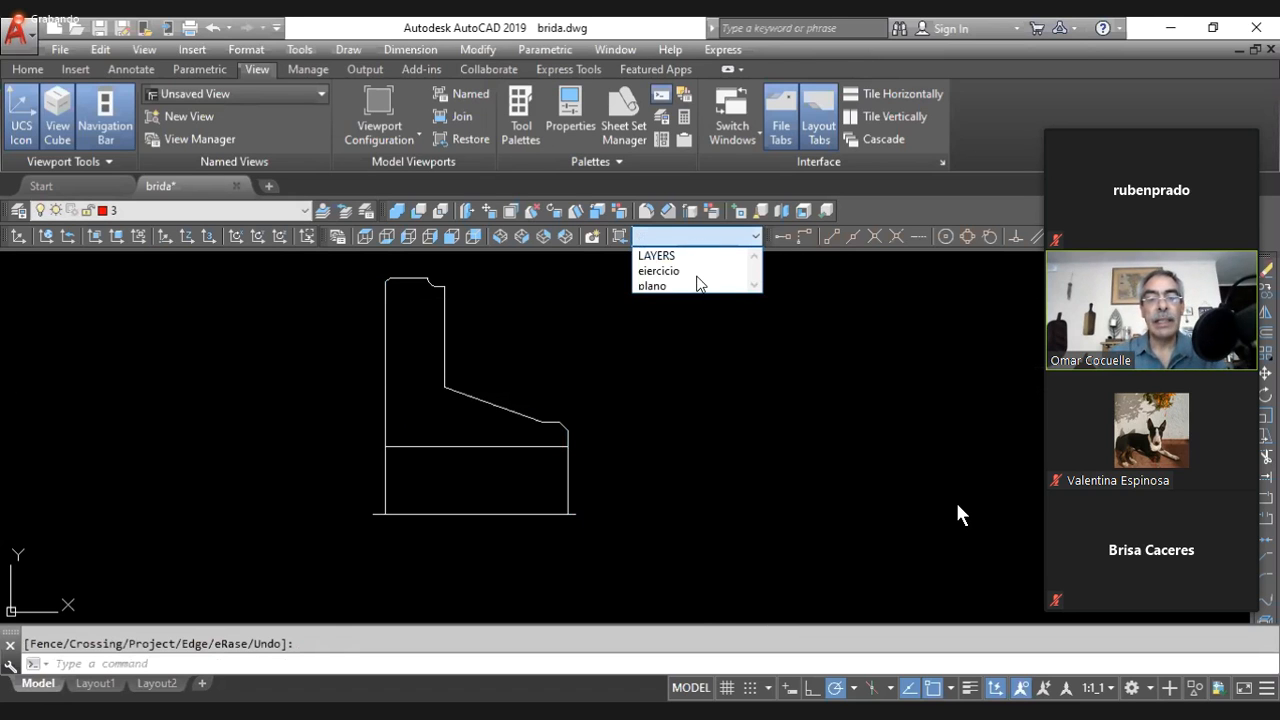
left_click(691, 285)
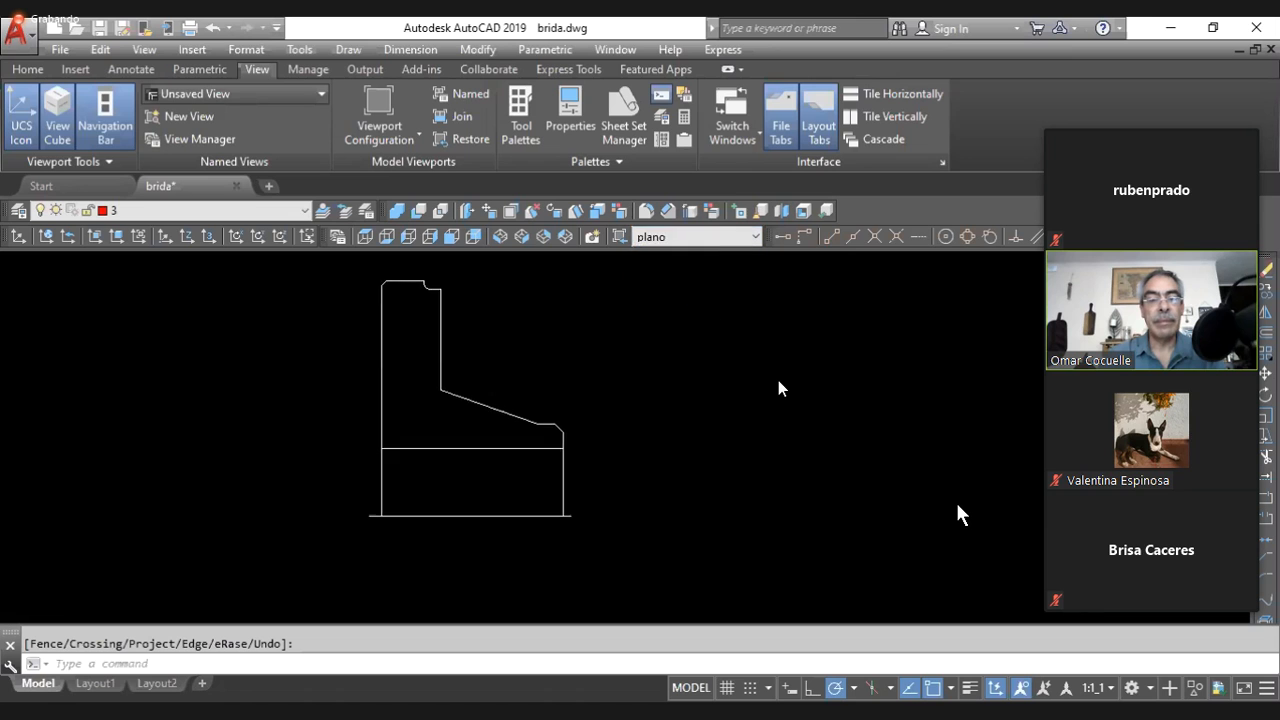
scroll(481, 354, "up", 5)
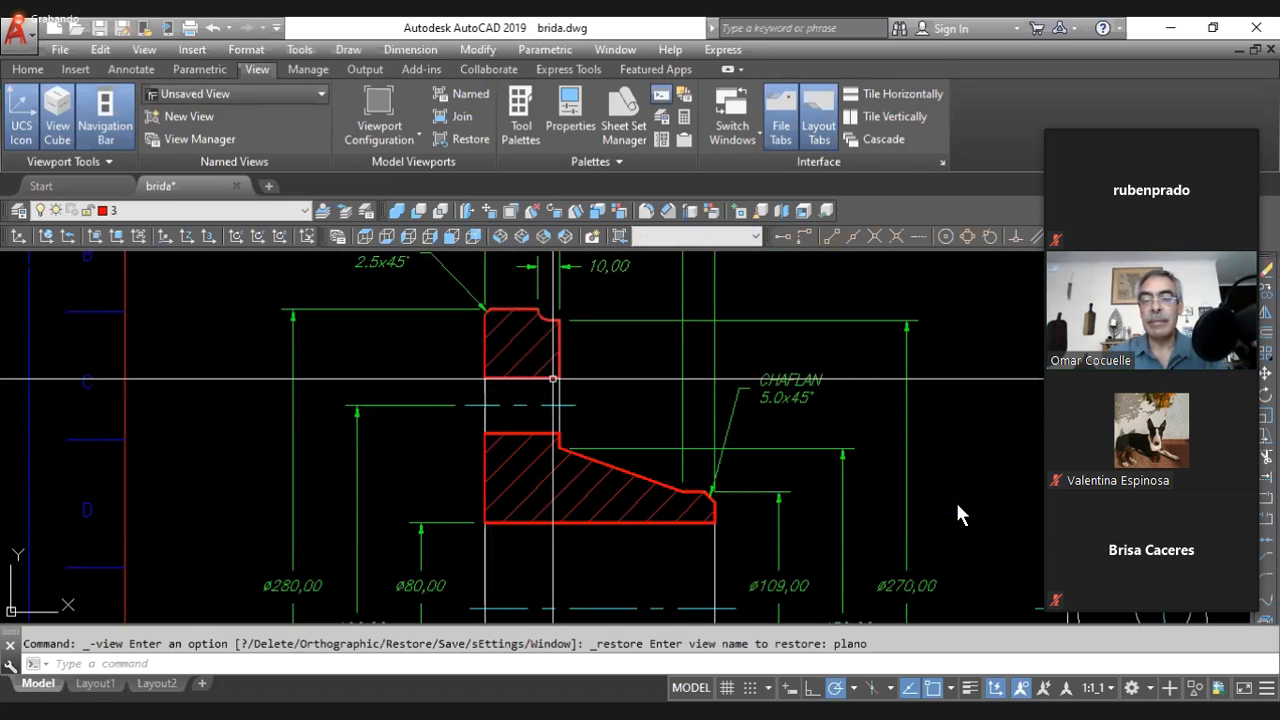
left_click(660, 238)
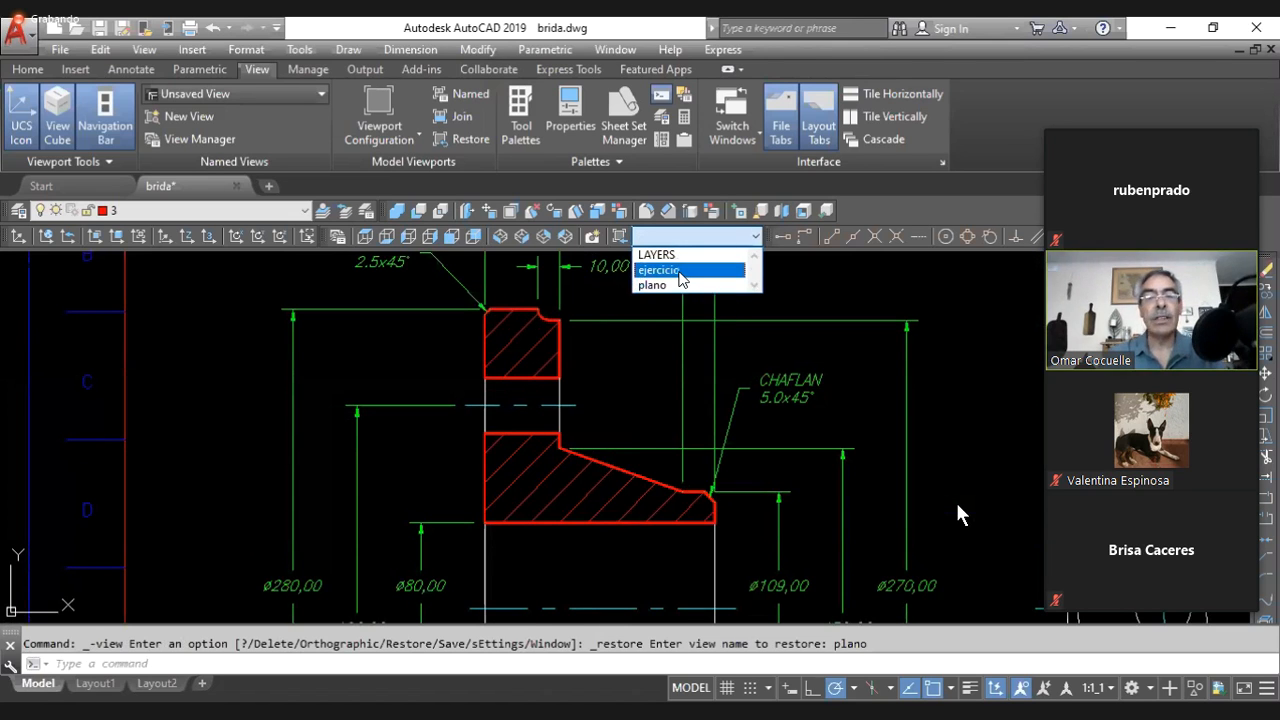
left_click(668, 271)
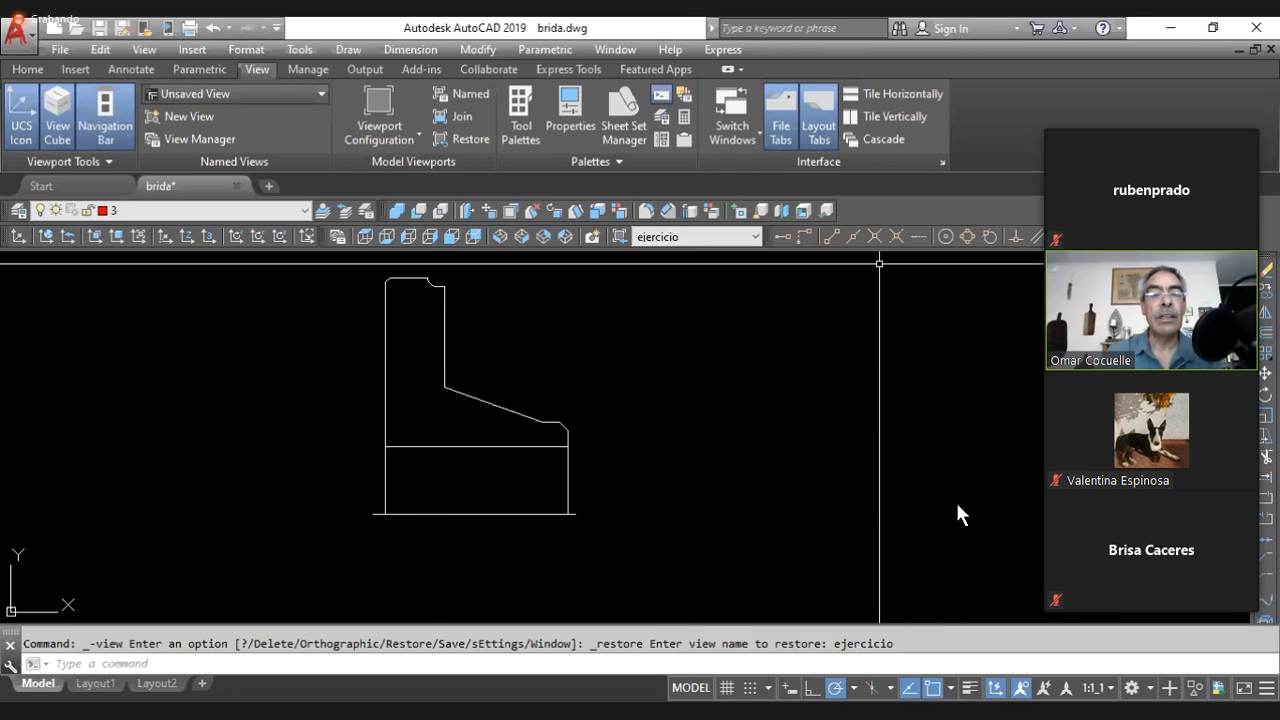
left_click(478, 49)
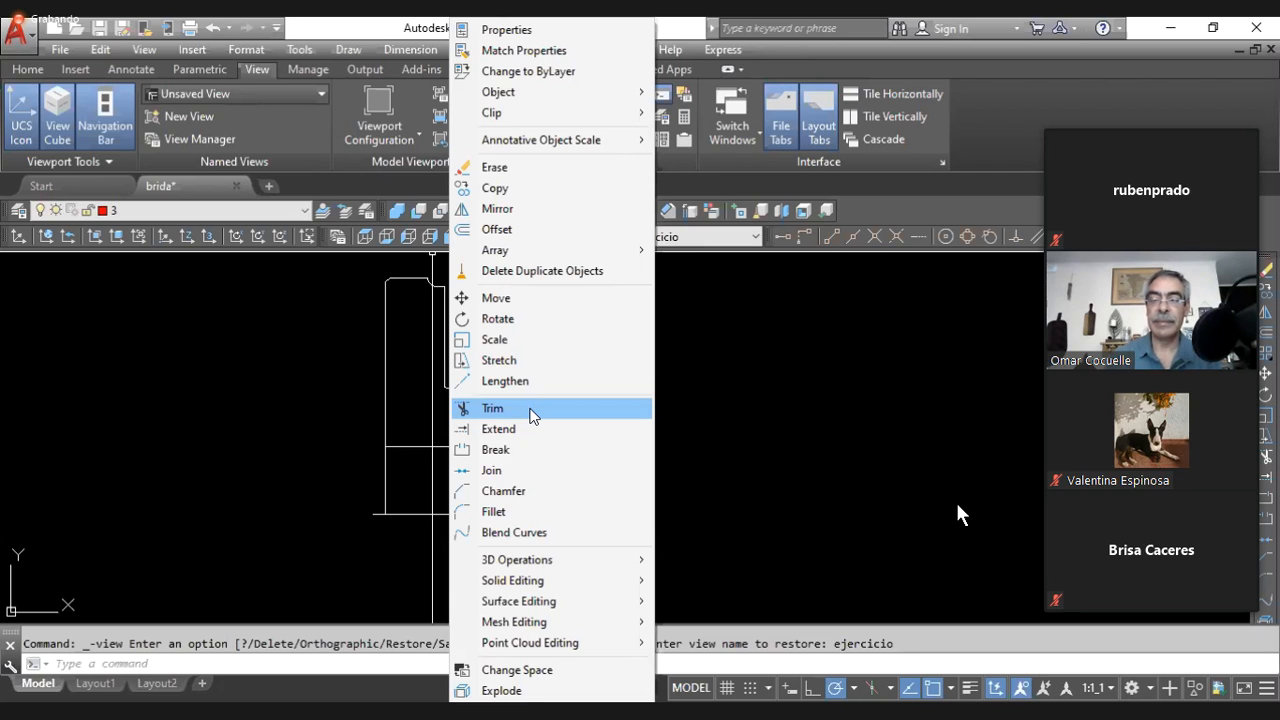
left_click(717, 363)
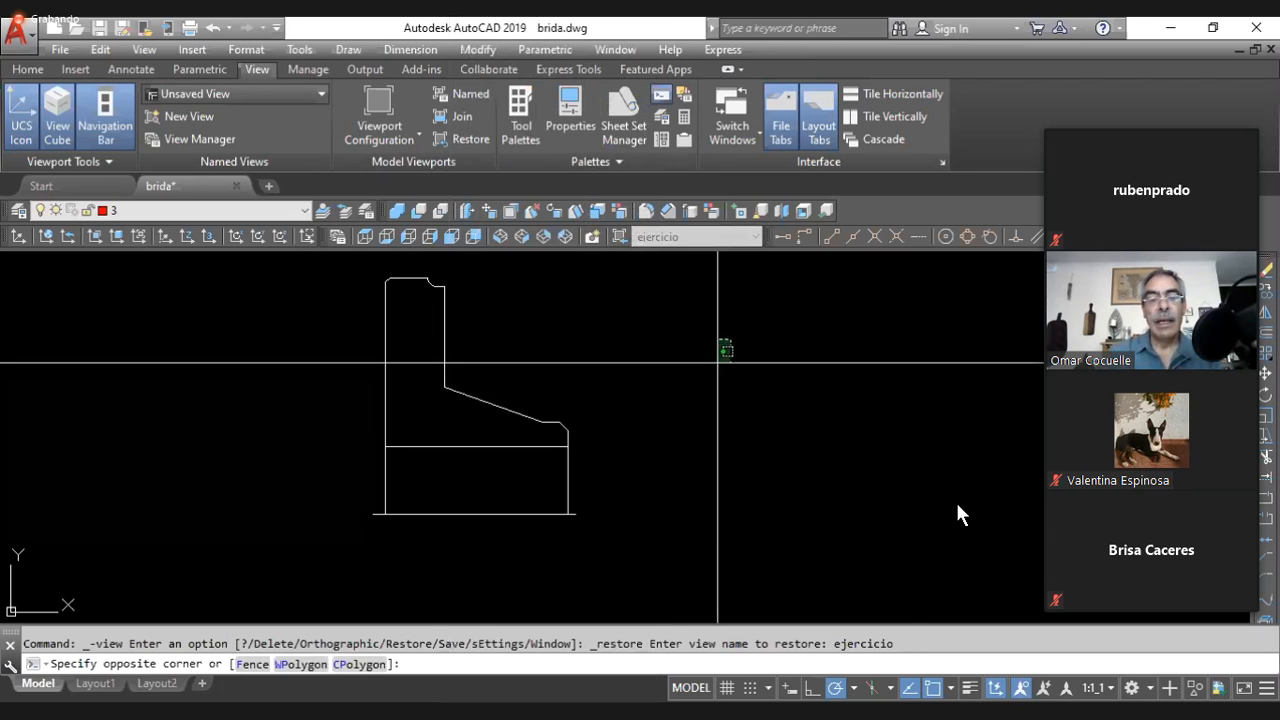
left_click(719, 391)
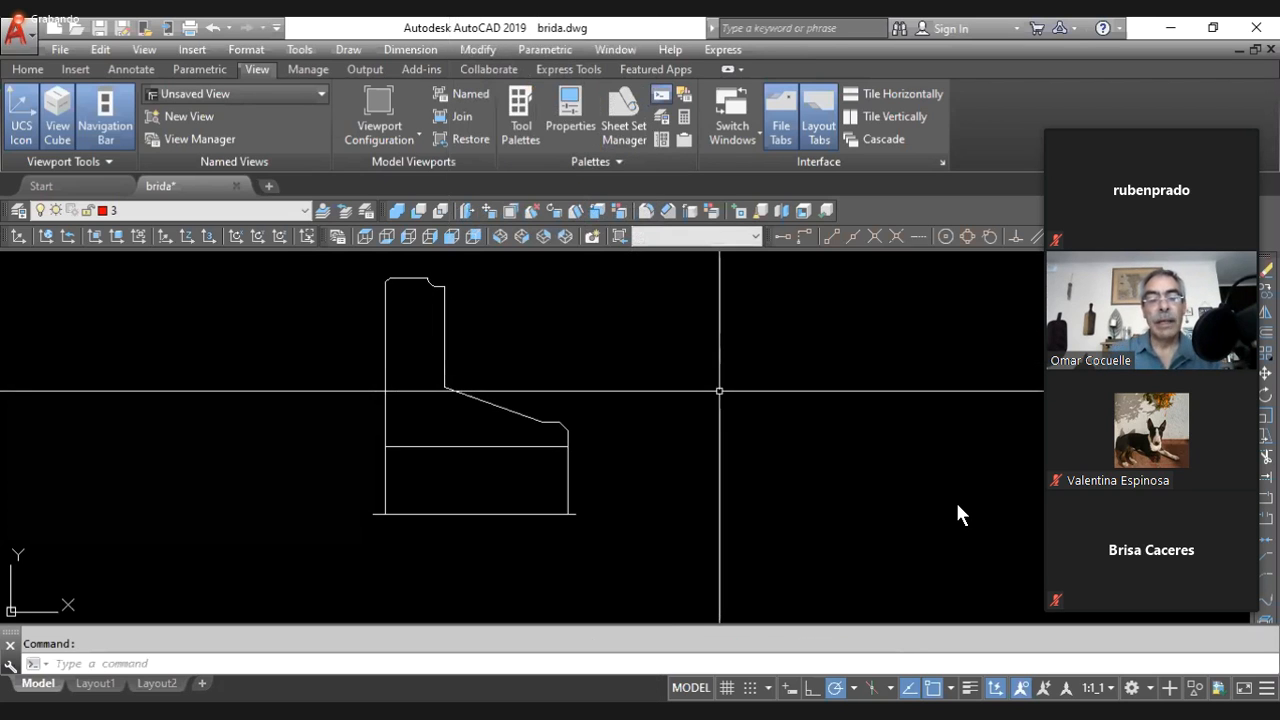
- Restore the saved view plano to consult the complete flange drawing
left_click(692, 236)
left_click(676, 286)
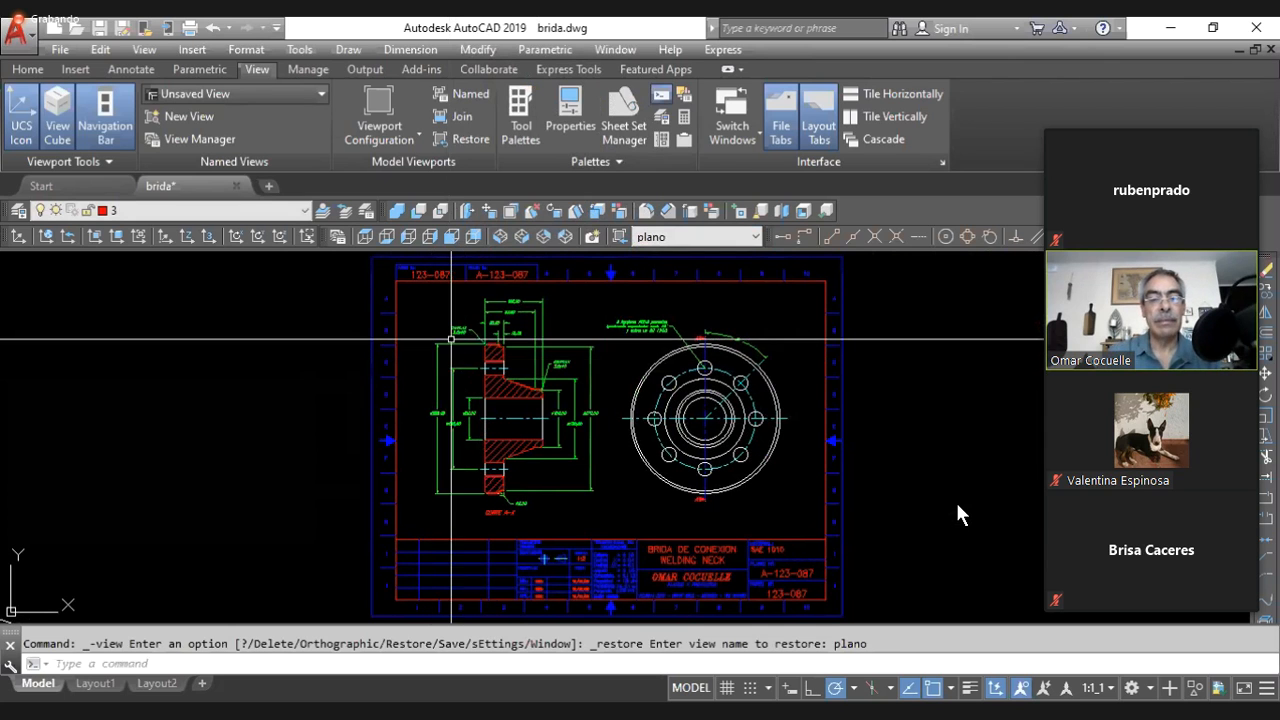
- Examine the bolt-hole note and the hole's centre line and diameters in section A-A, then return to the saved view ejercicio
scroll(660, 316, "up", 10)
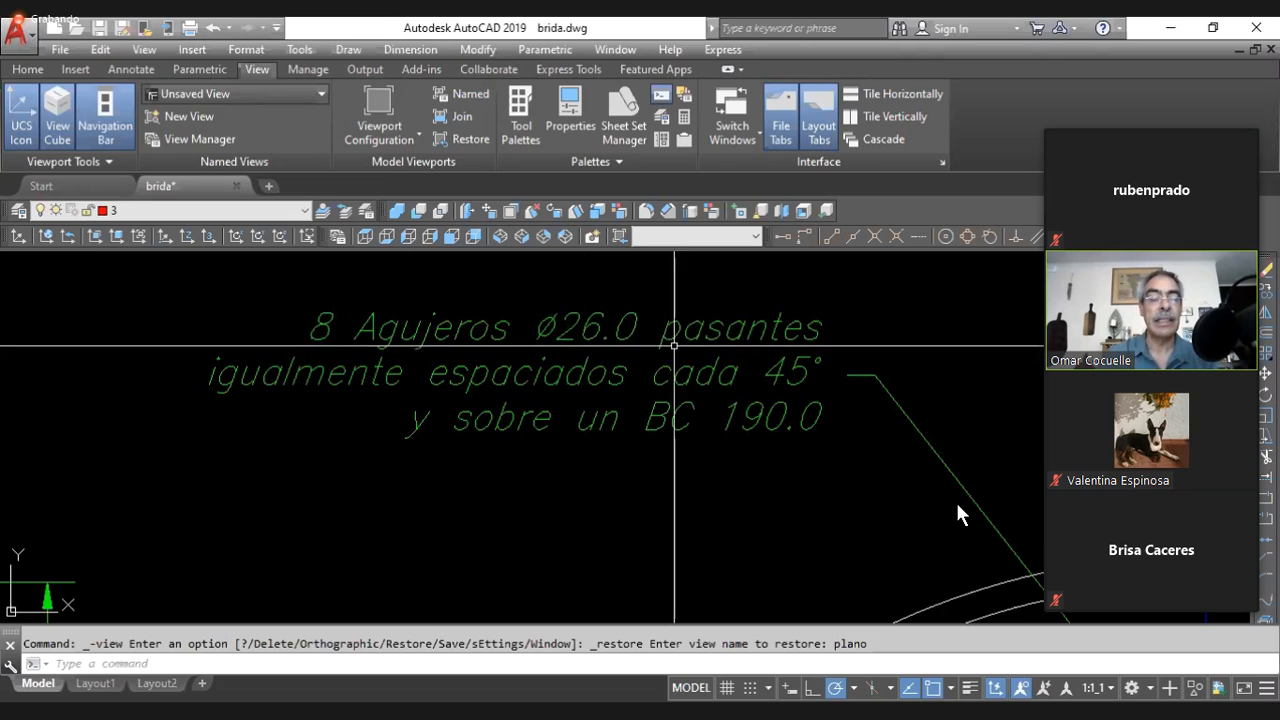
scroll(691, 438, "down", 5)
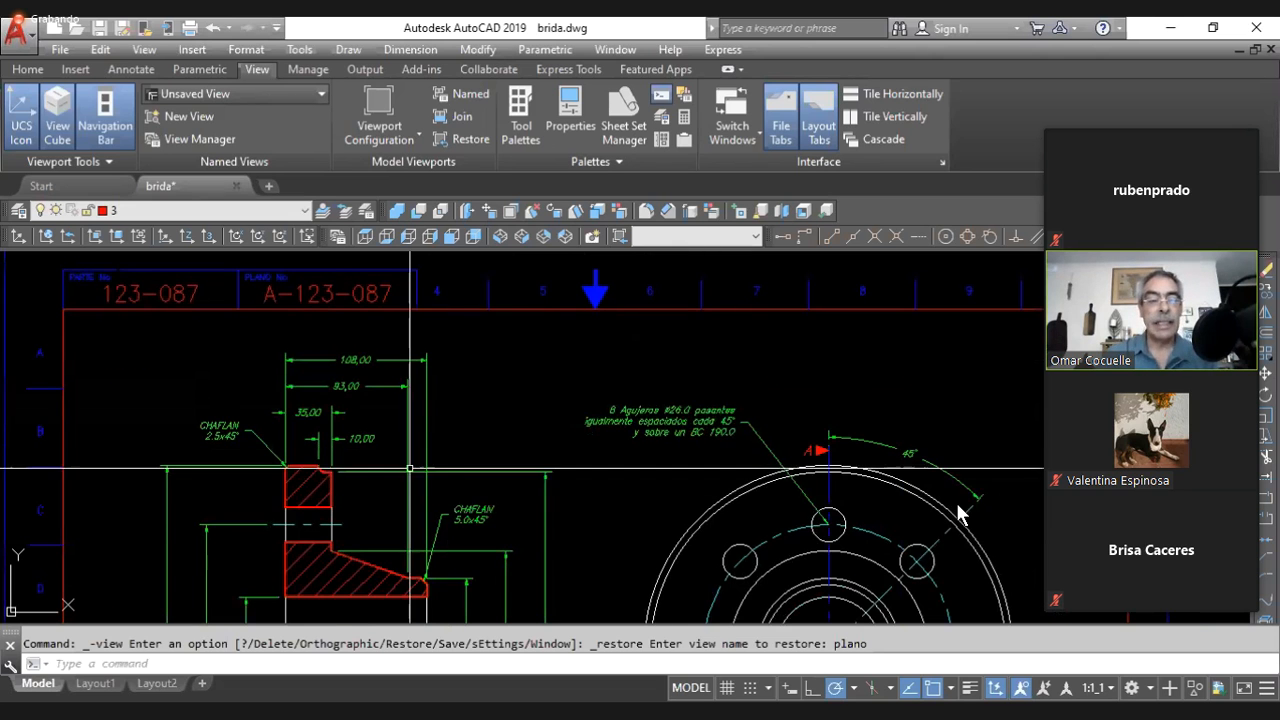
scroll(302, 526, "up", 5)
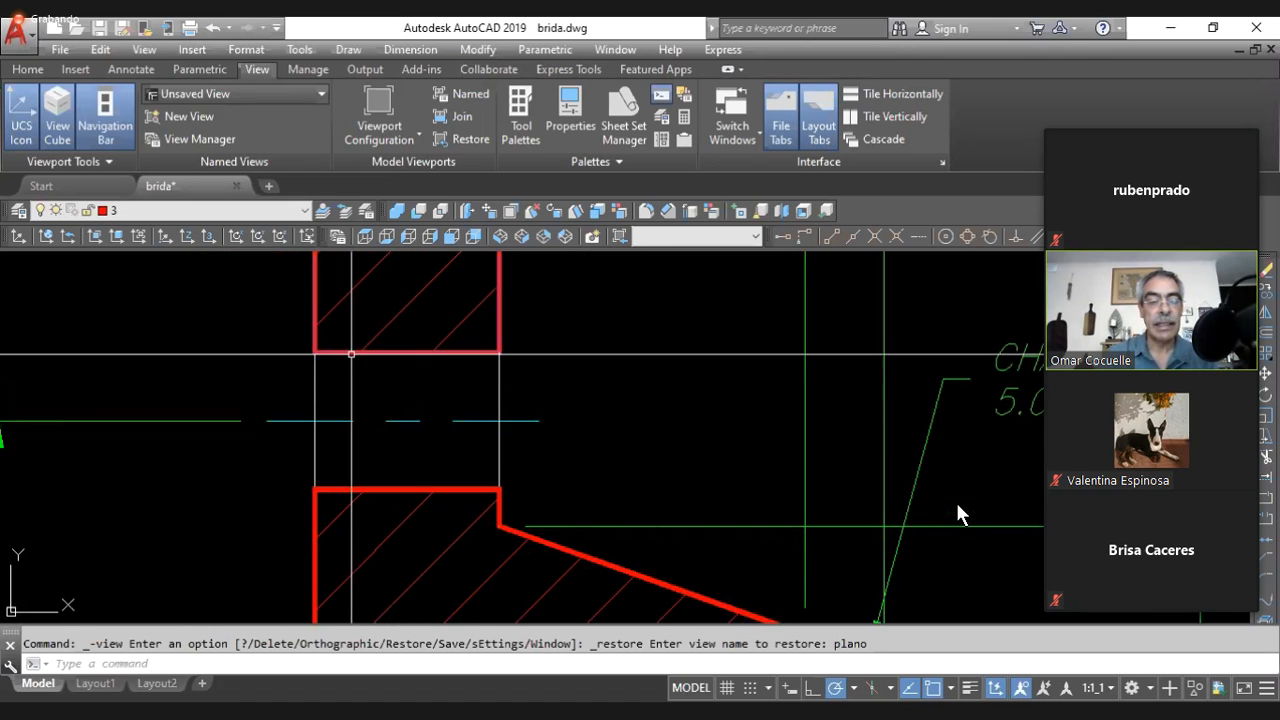
left_click(411, 421)
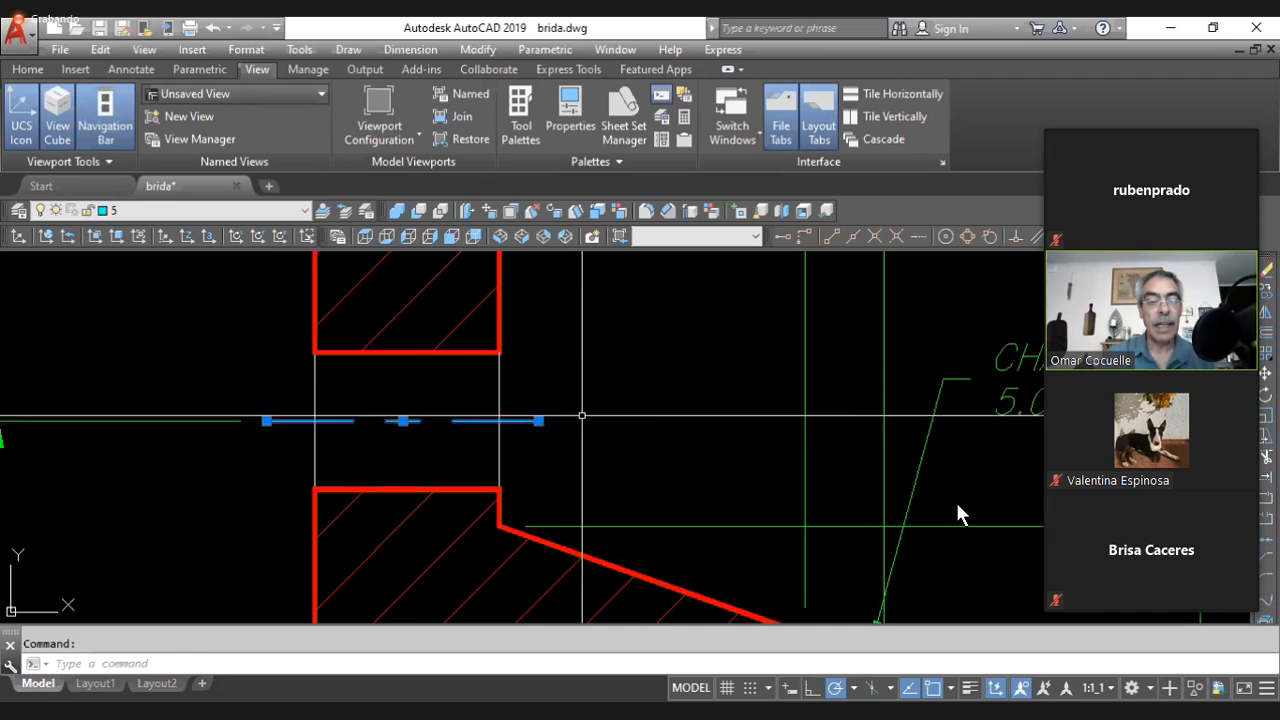
scroll(581, 415, "down", 2)
middle_click_drag(380, 463, 430, 400)
scroll(405, 401, "down", 1)
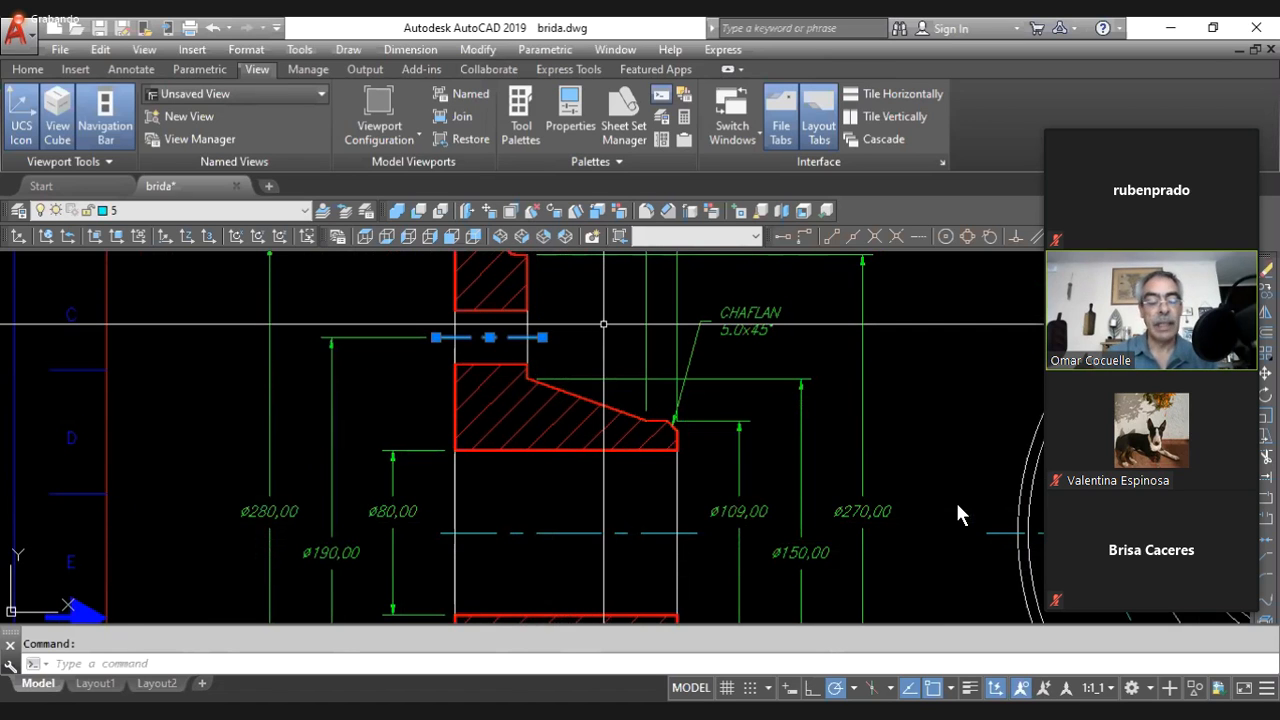
key("Escape")
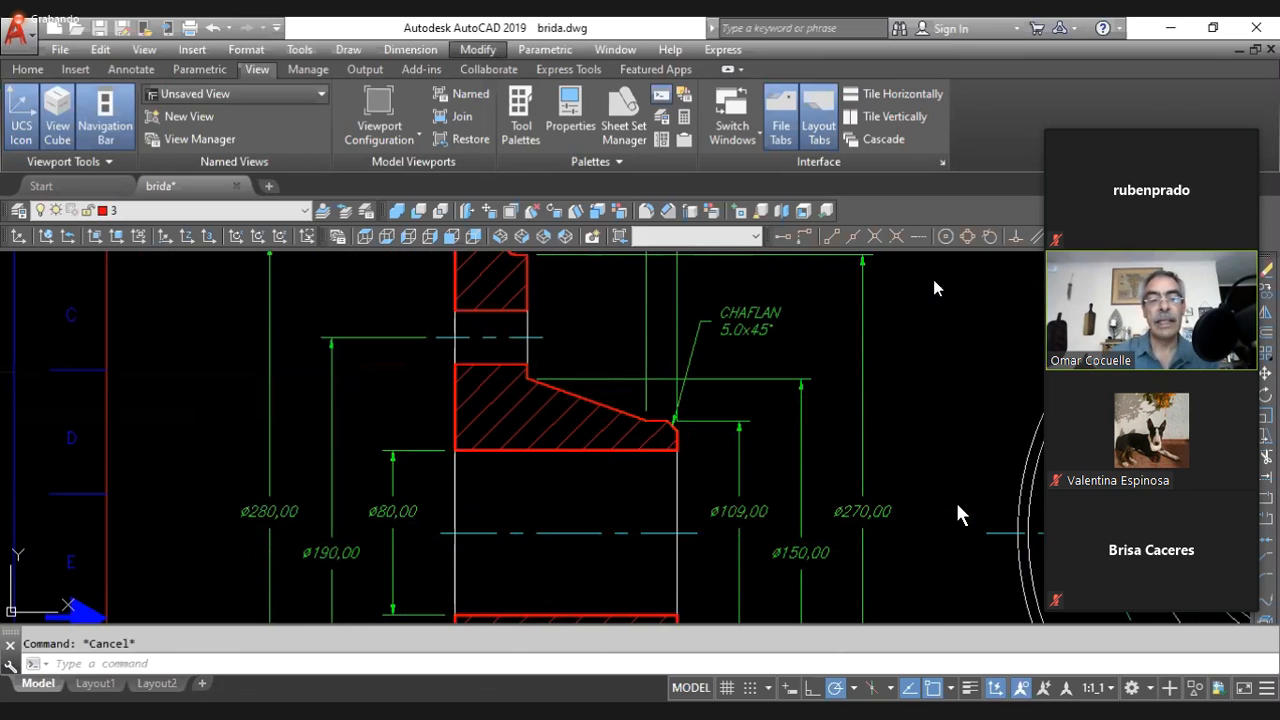
left_click(572, 337)
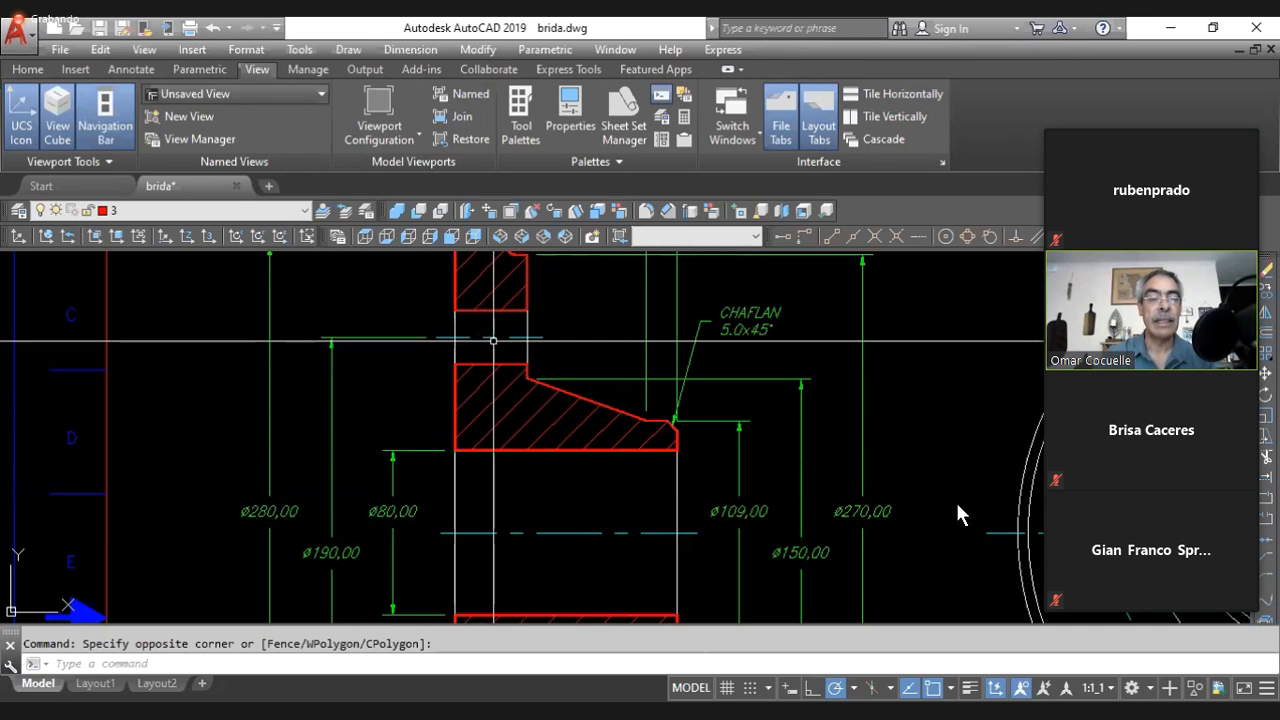
left_click(697, 236)
left_click(681, 271)
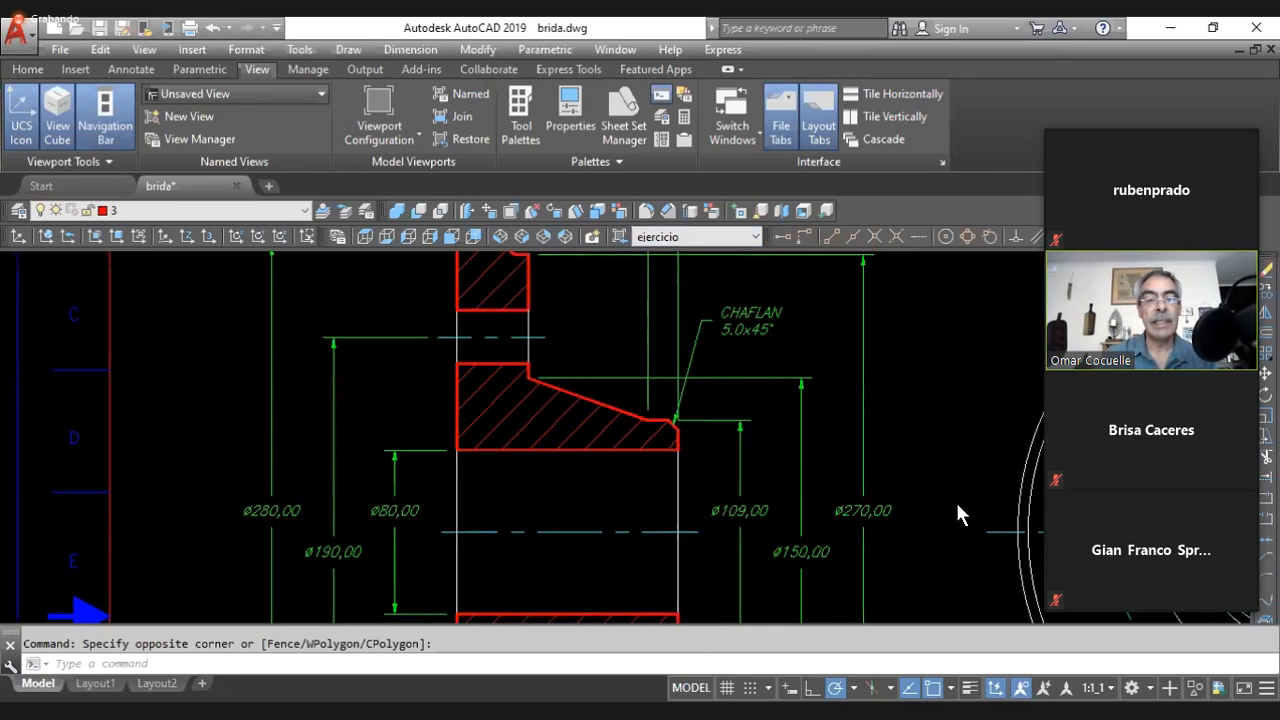
left_click(471, 52)
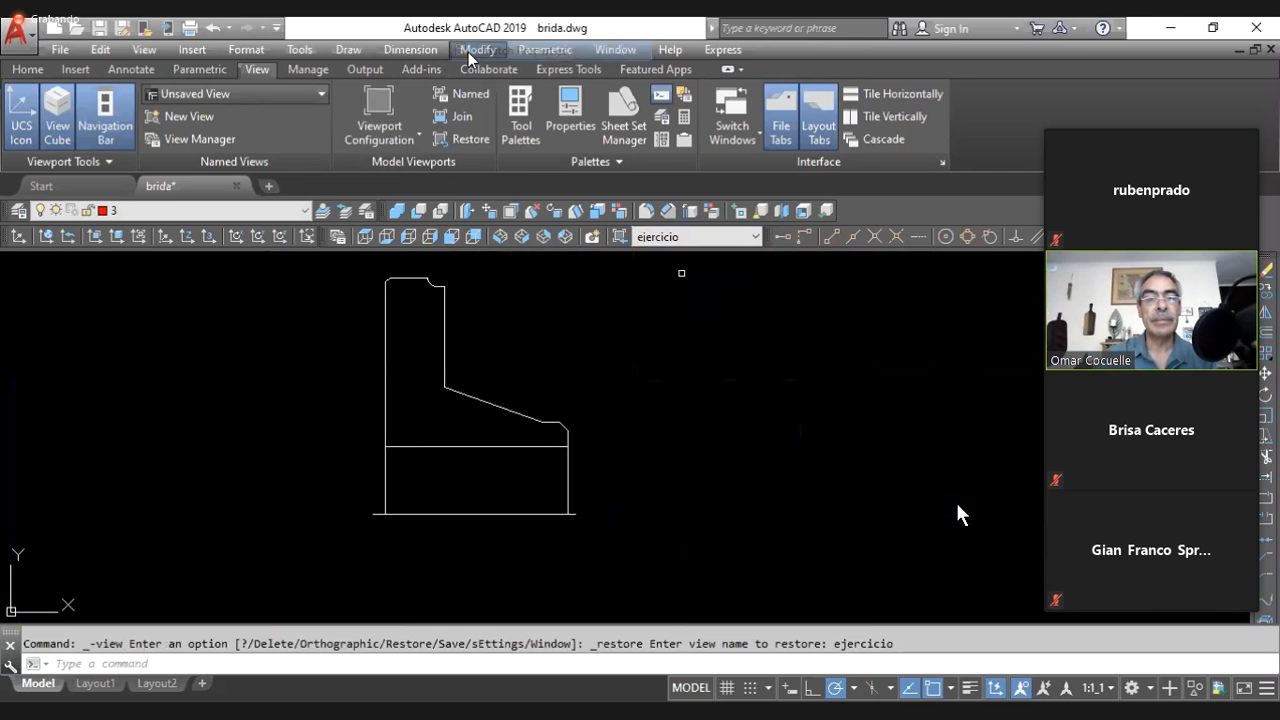
left_click(505, 92)
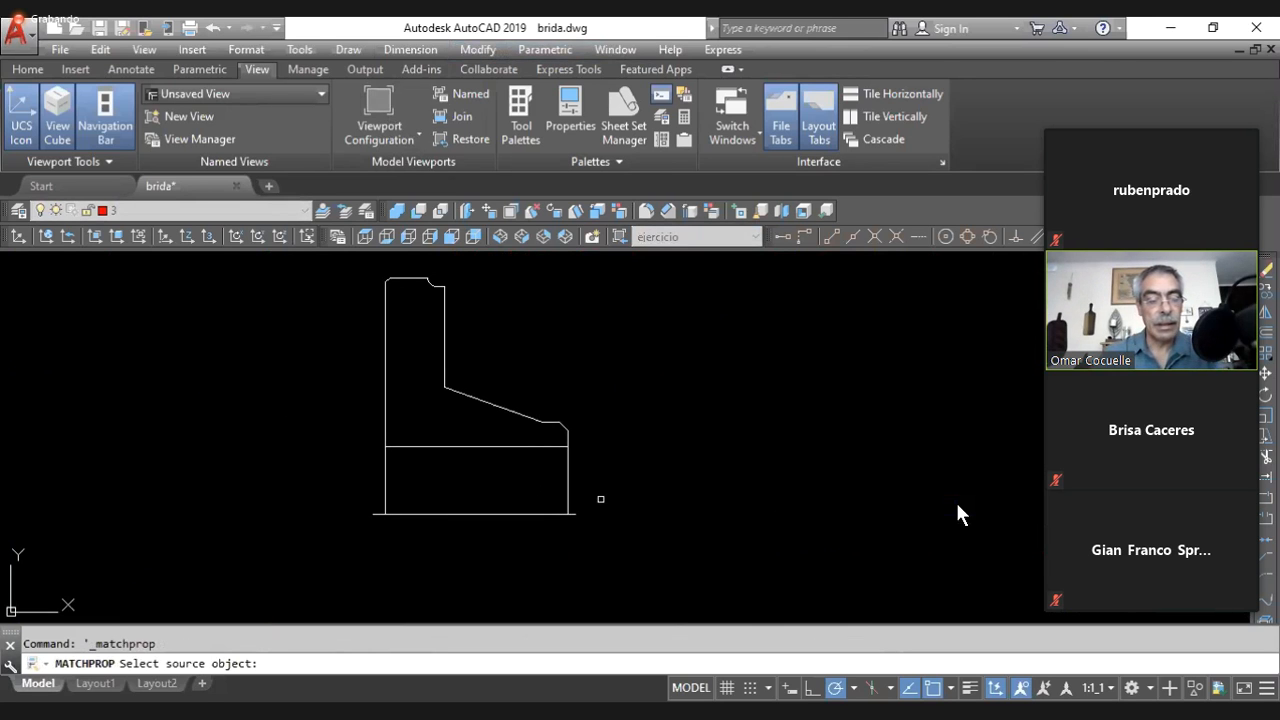
key("Escape")
- Offset the profile's bottom axis line 95 upward to place the bolt hole's centre line
type("o")
key("Return")
type("95")
key("Return")
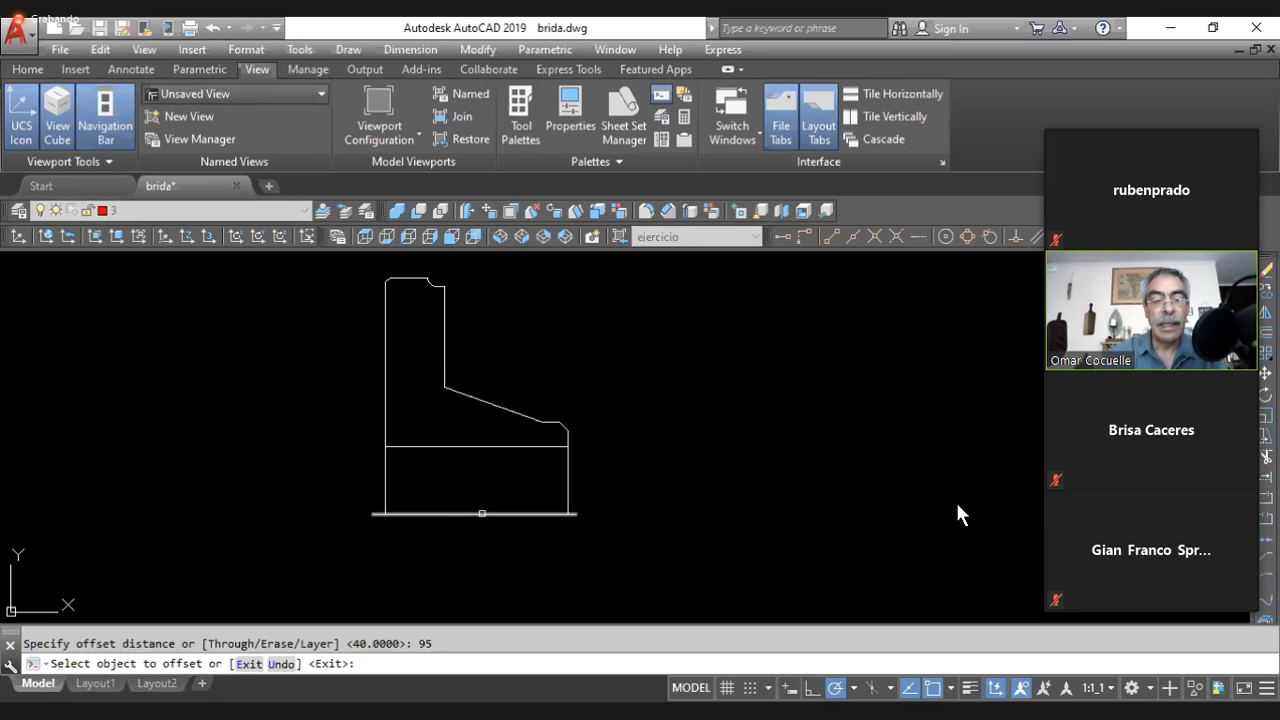
left_click(482, 513)
left_click(520, 325)
key("Return")
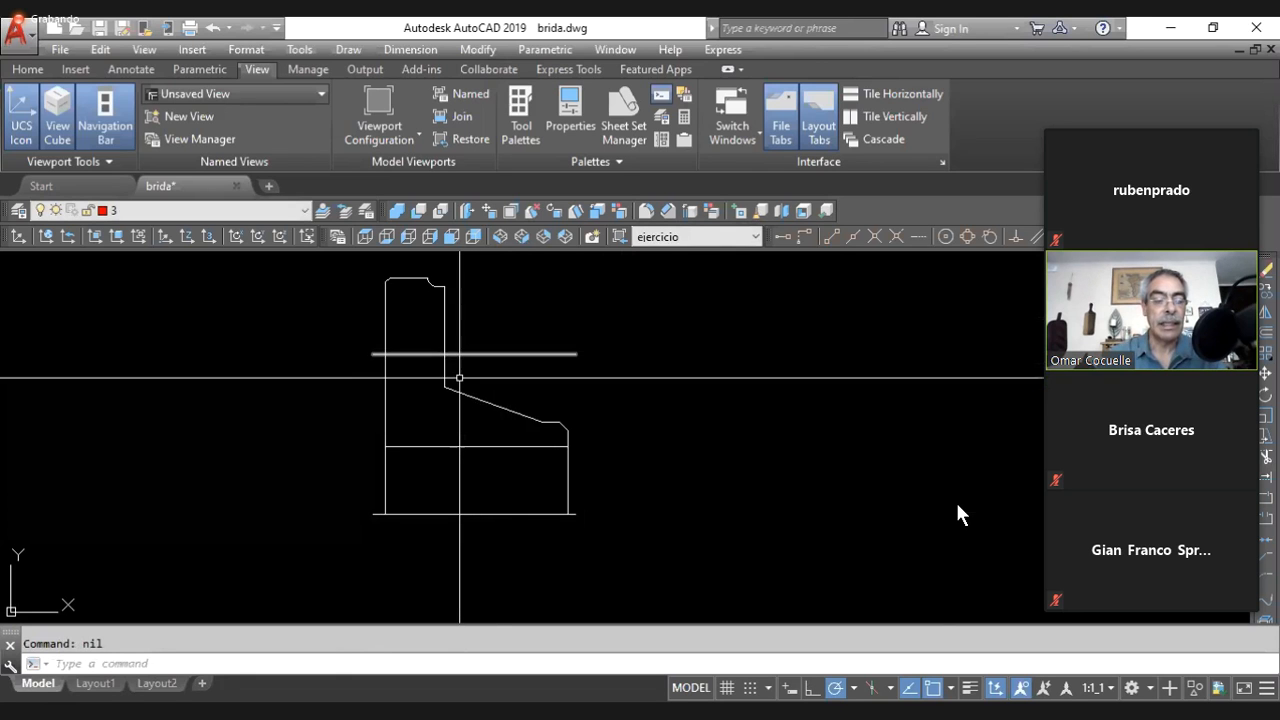
- Offset the bolt hole's centre line 13 upward and 13 downward to form the hole's two edges
type("o")
key("Return")
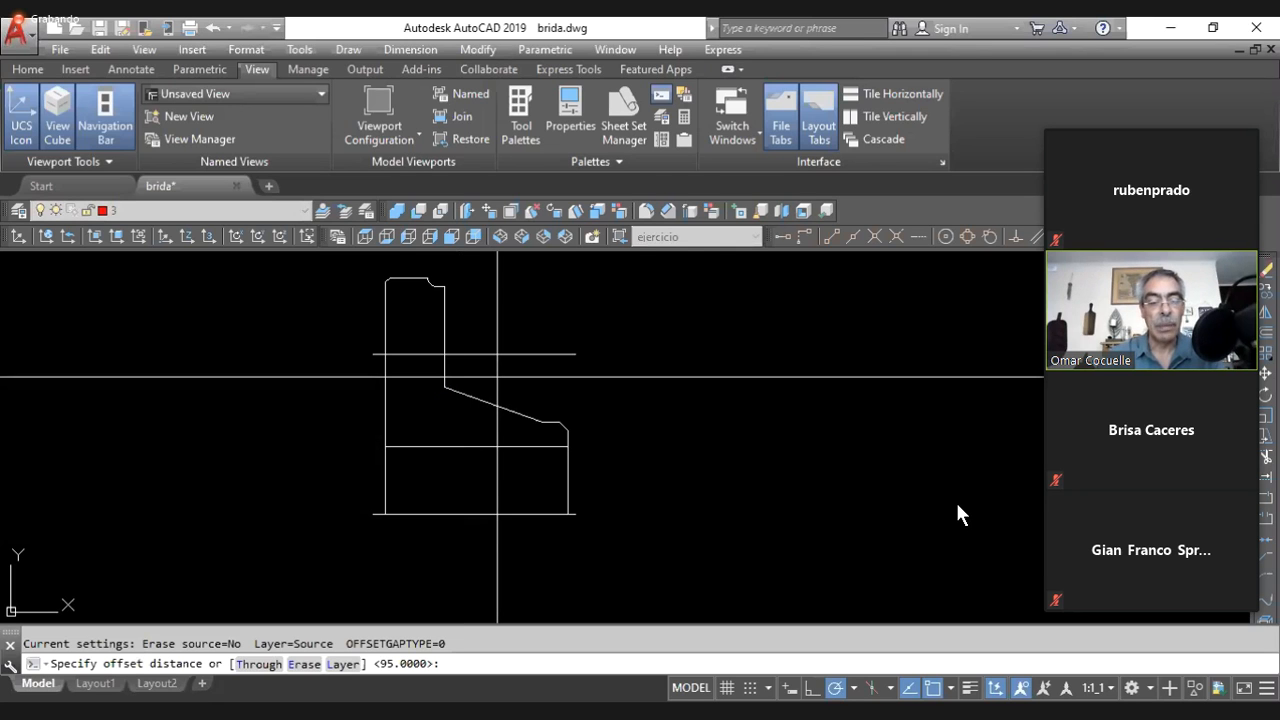
type("13")
key("Return")
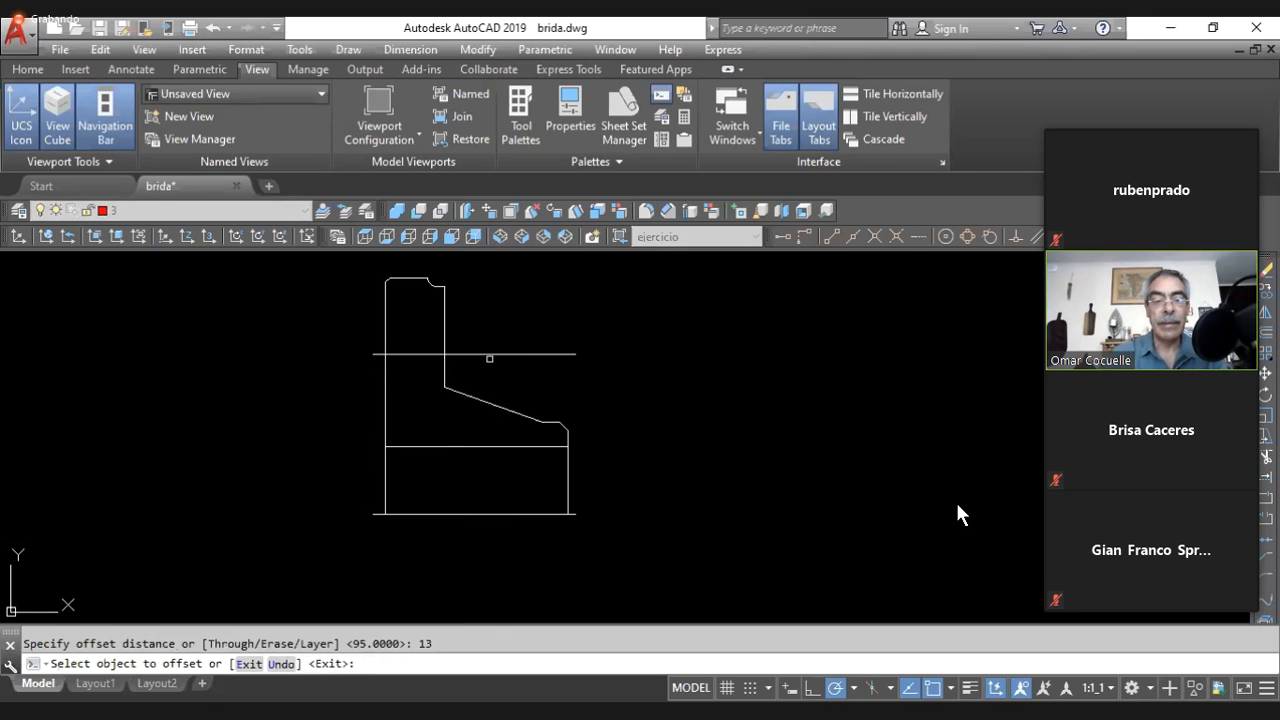
left_click(489, 355)
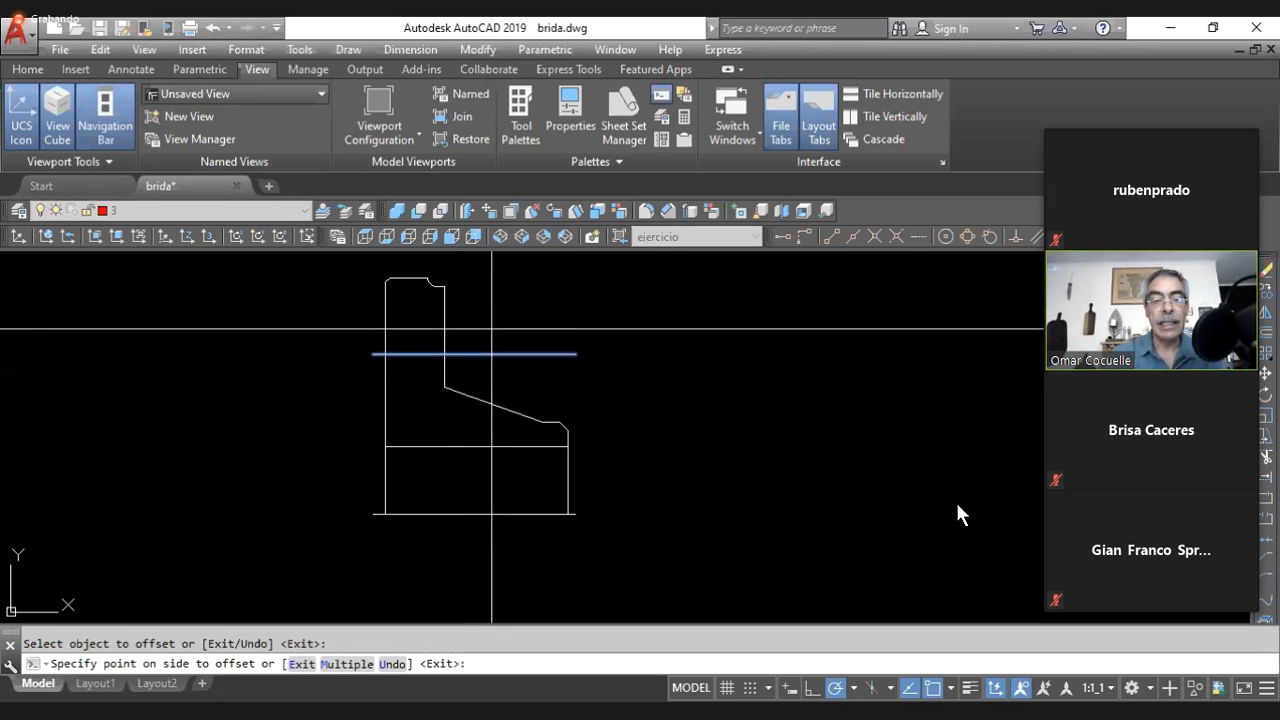
left_click(496, 341)
key("Return")
key("Return")
key("Return")
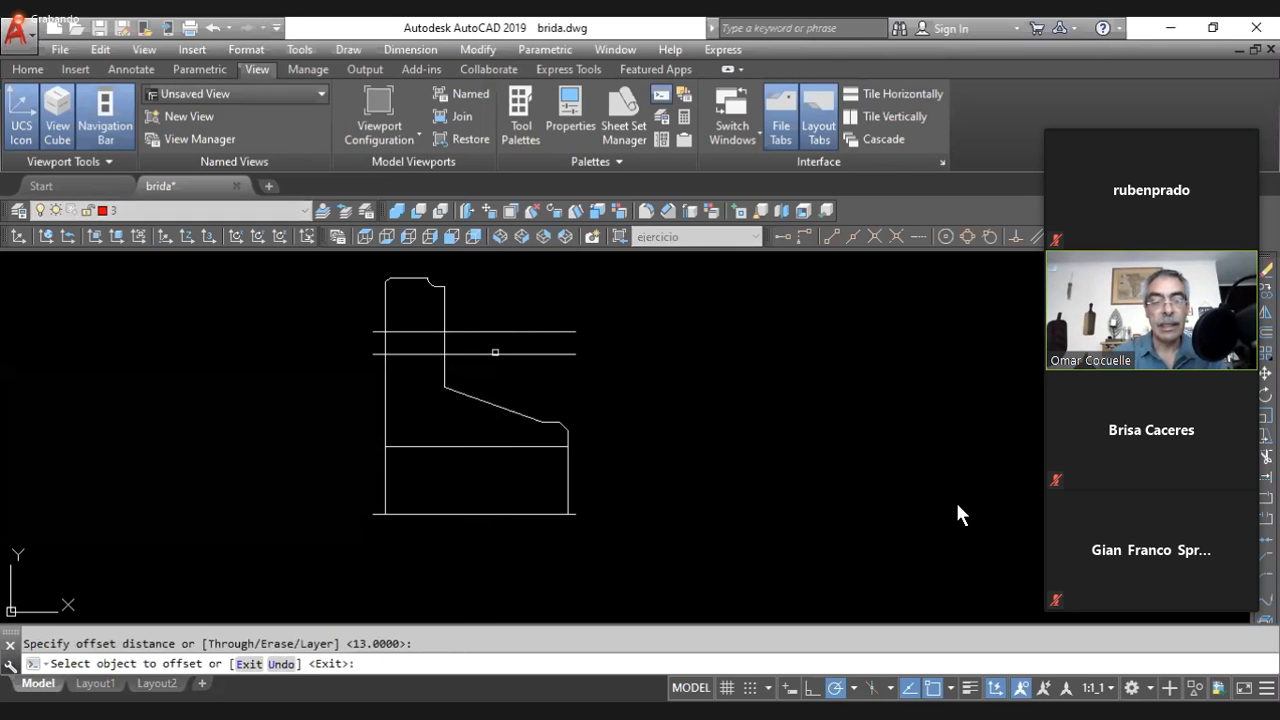
left_click(493, 353)
left_click(566, 390)
key("Return")
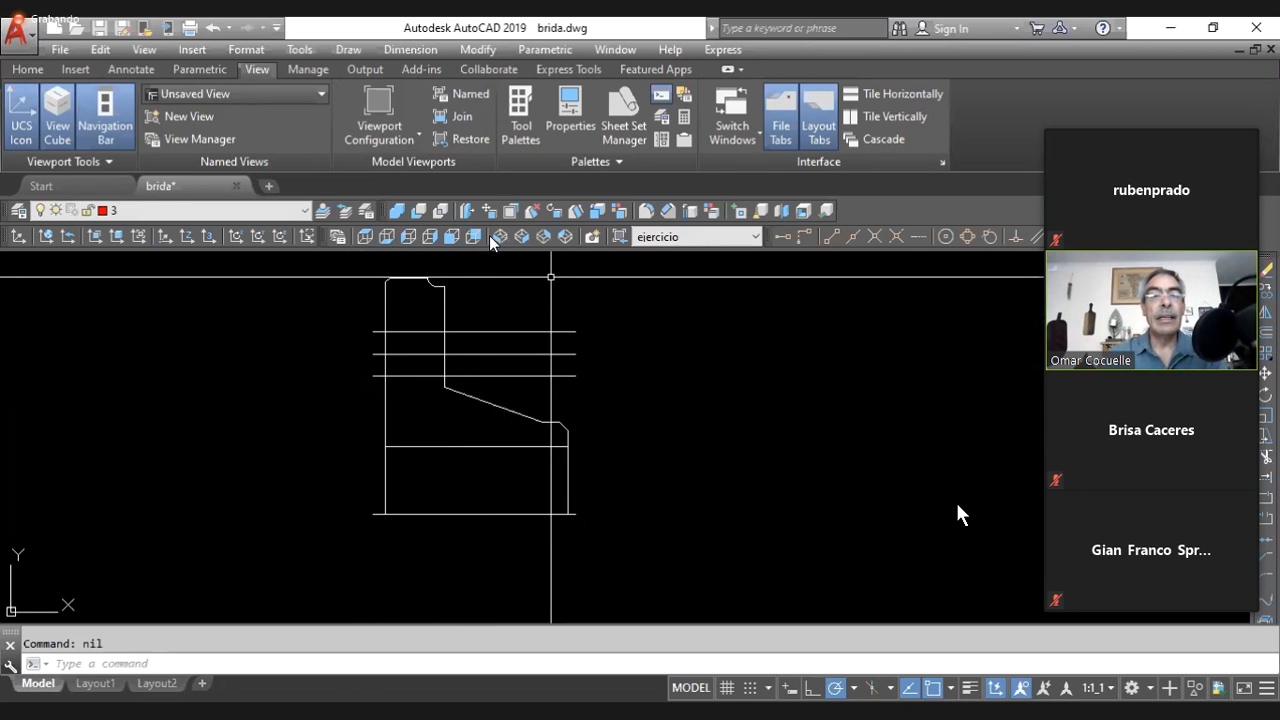
- Trim the overhanging ends of the three bolt-hole lines, using the flange plate's two vertical sides as cutting edges
left_click(478, 50)
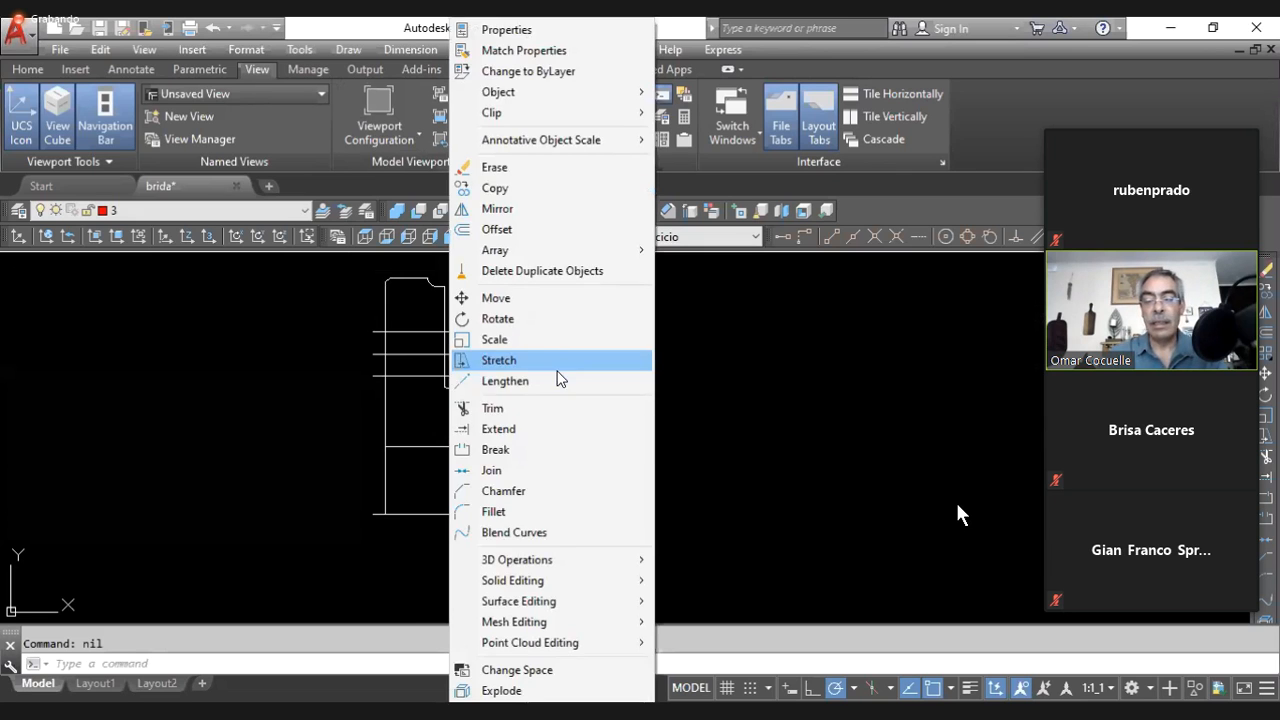
left_click(492, 408)
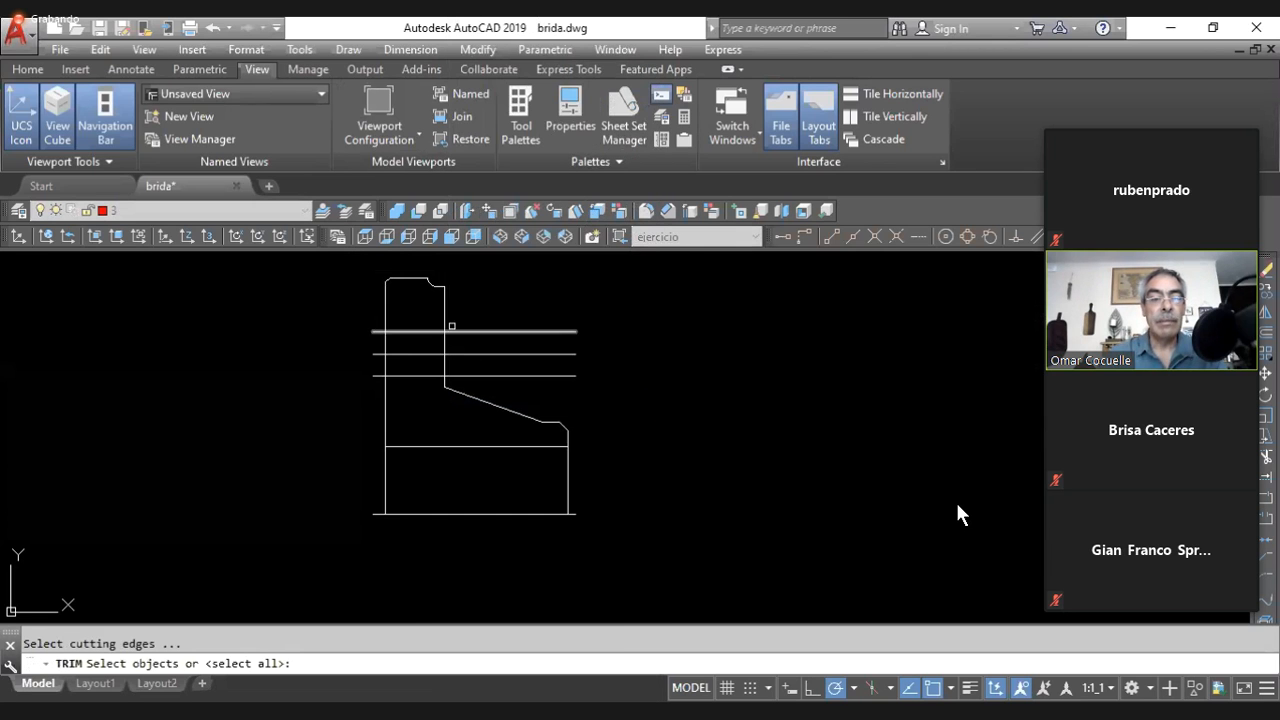
left_click(445, 320)
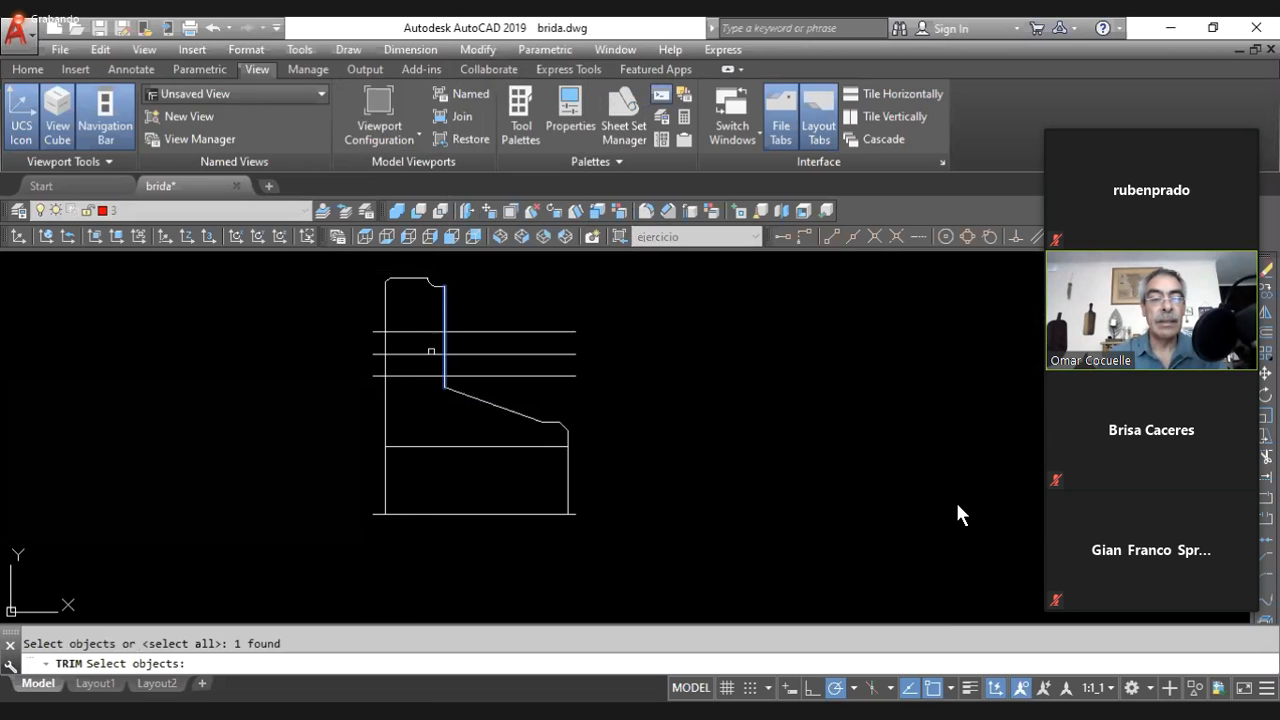
left_click(386, 318)
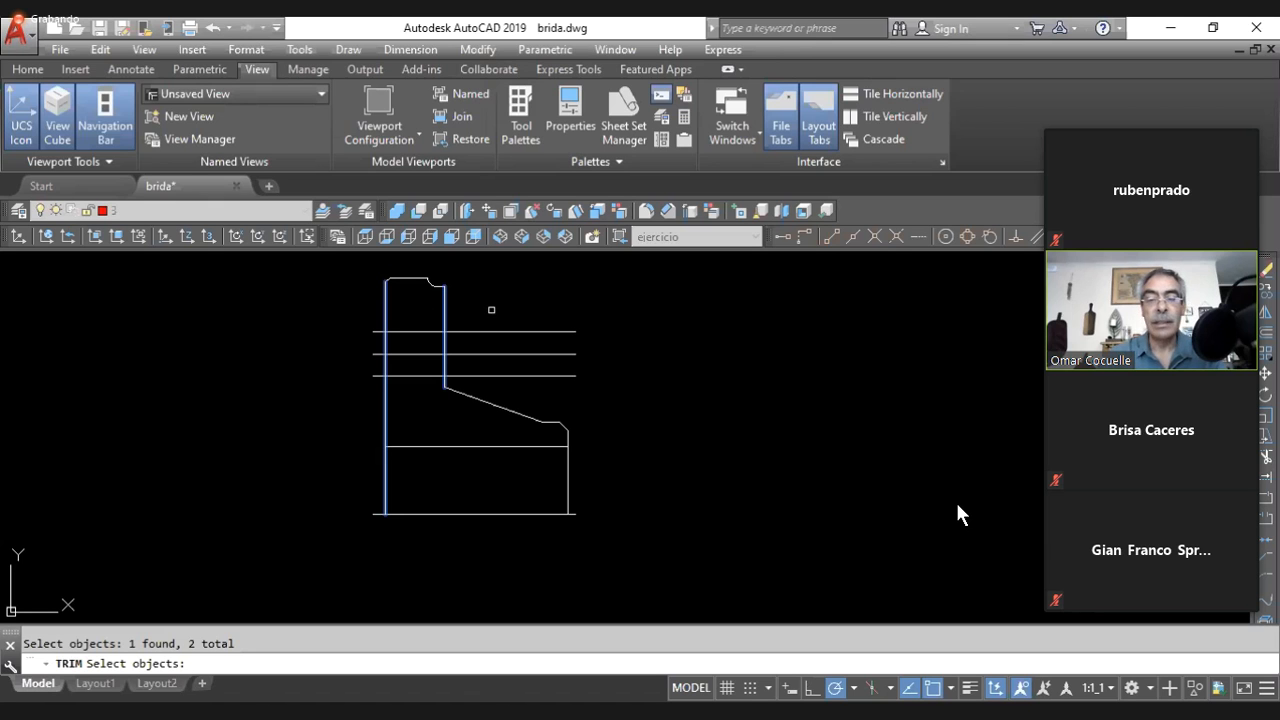
key("Return")
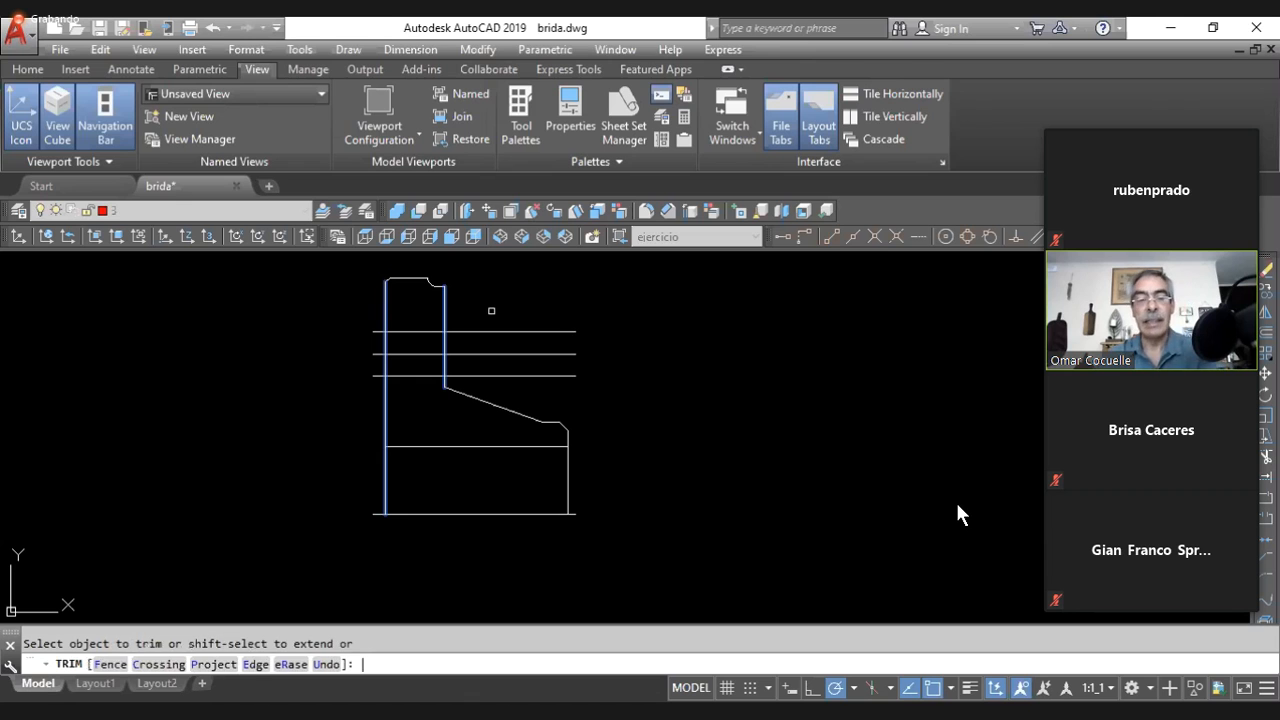
left_click(481, 331)
left_click(481, 354)
left_click(480, 376)
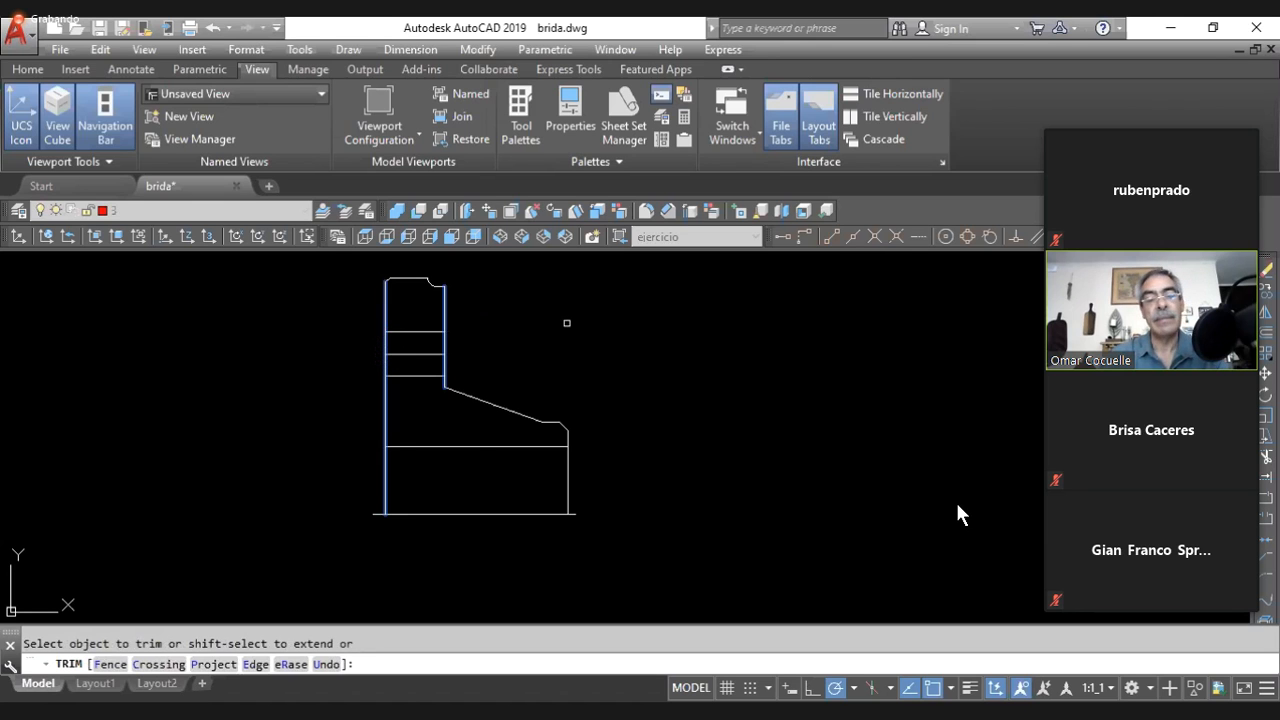
key("Return")
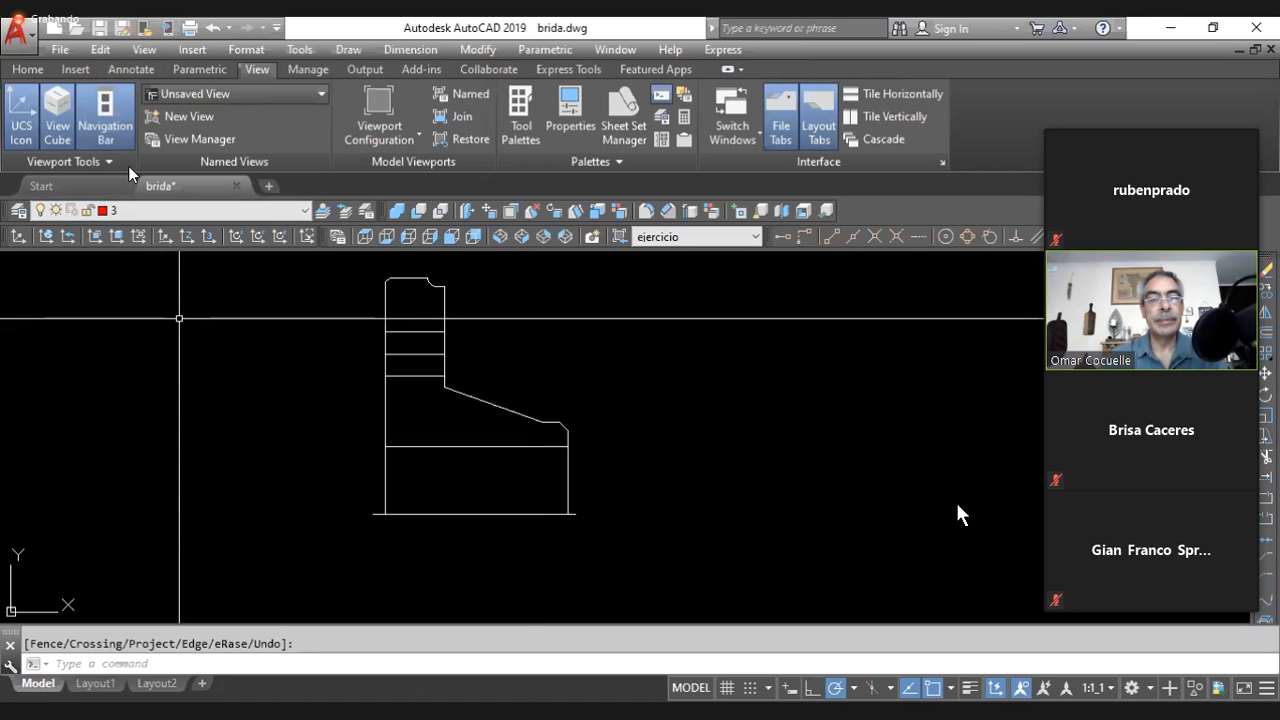
- Save the drawing brida.dwg under its existing name
left_click(28, 69)
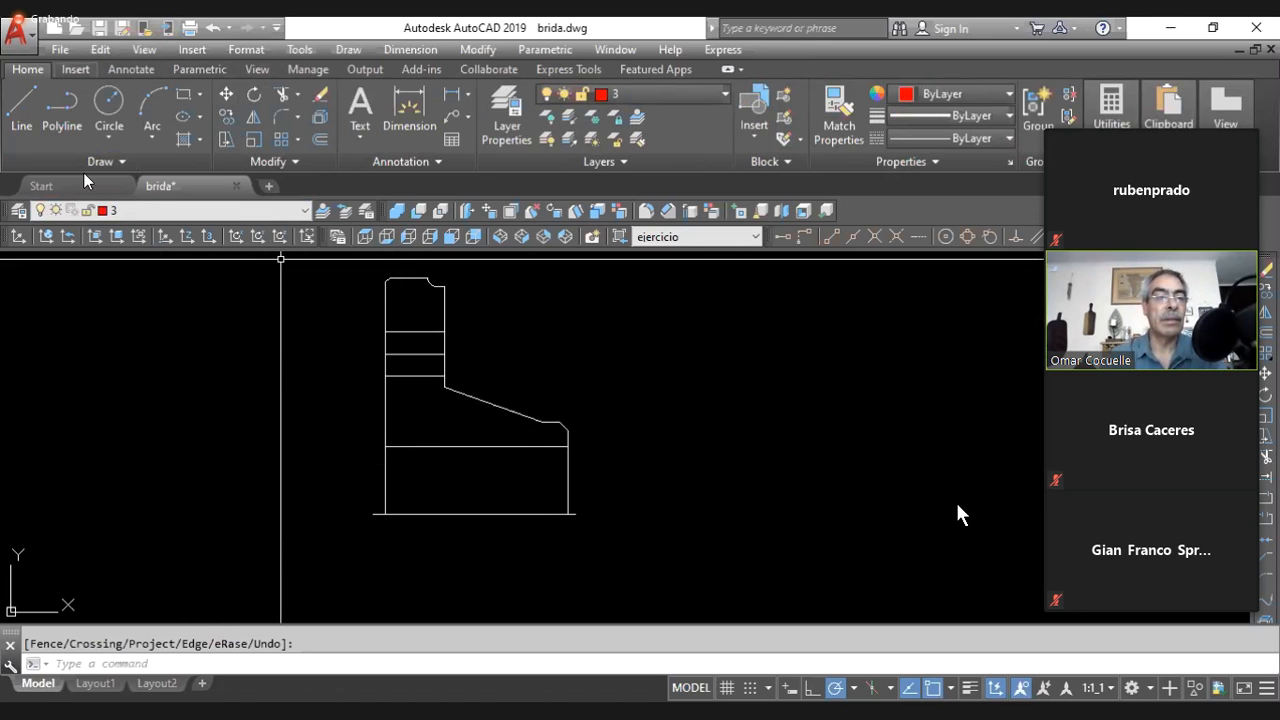
left_click(104, 31)
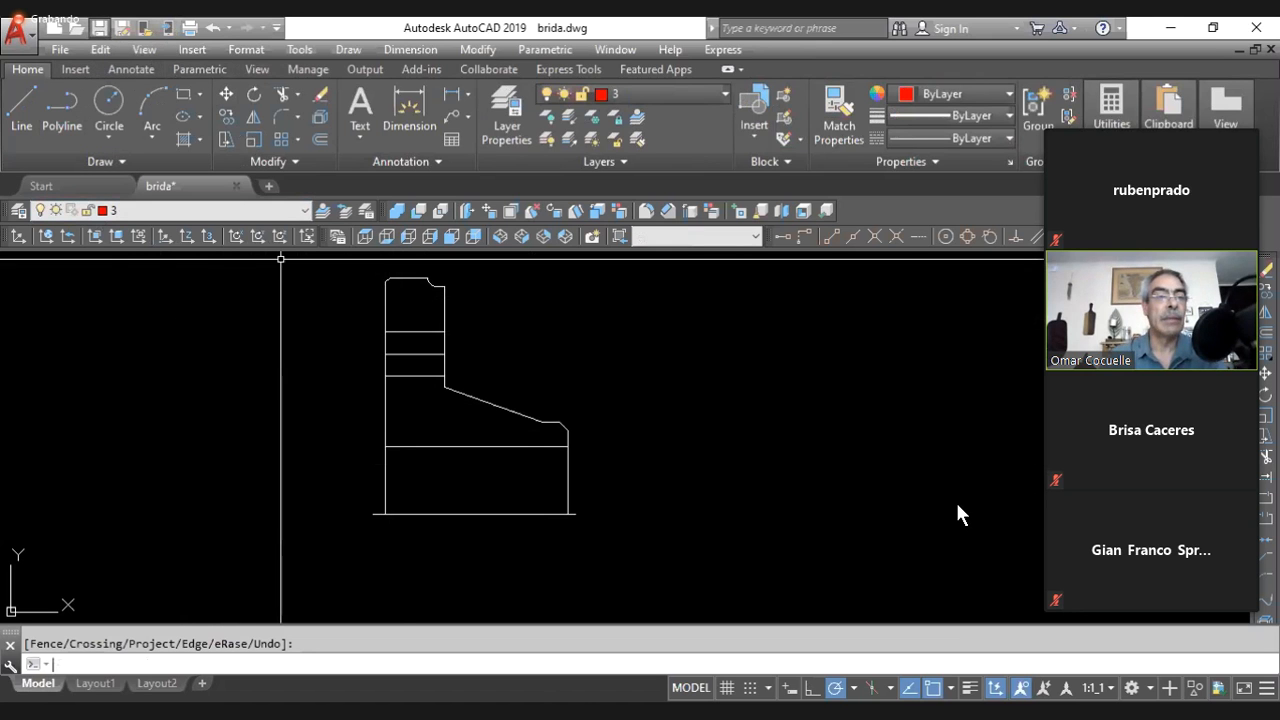
left_click(62, 55)
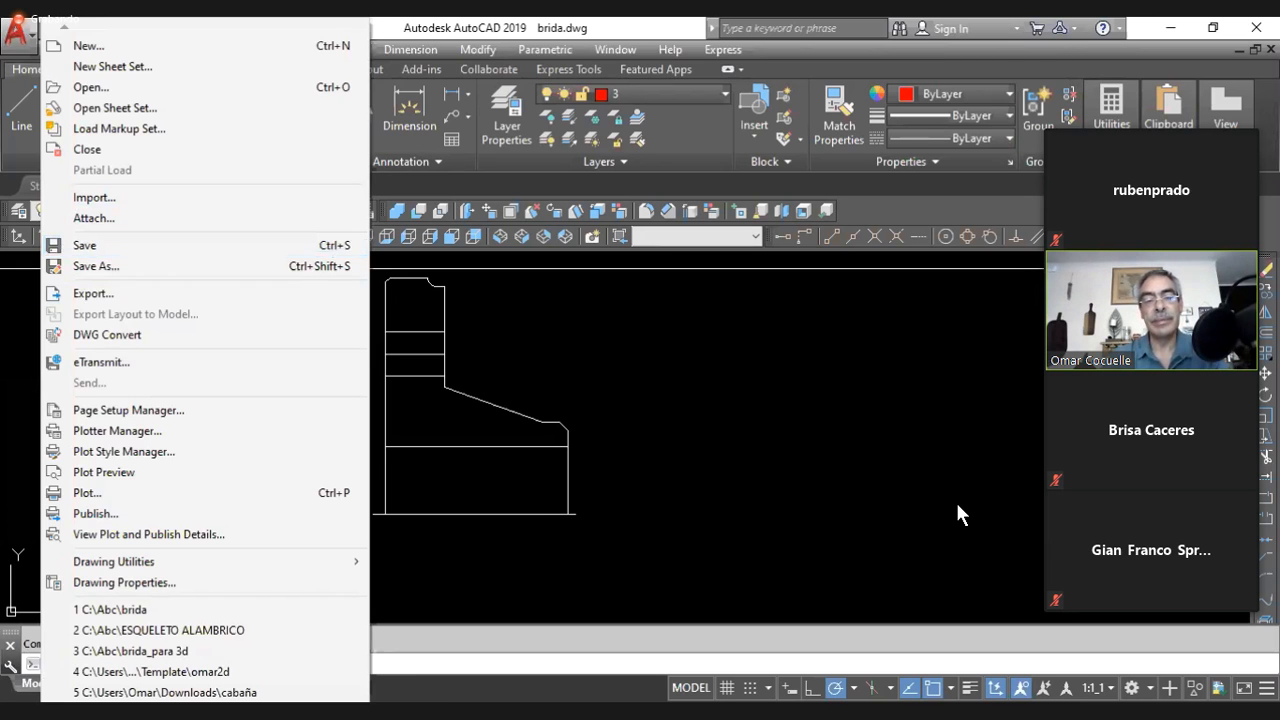
left_click(540, 320)
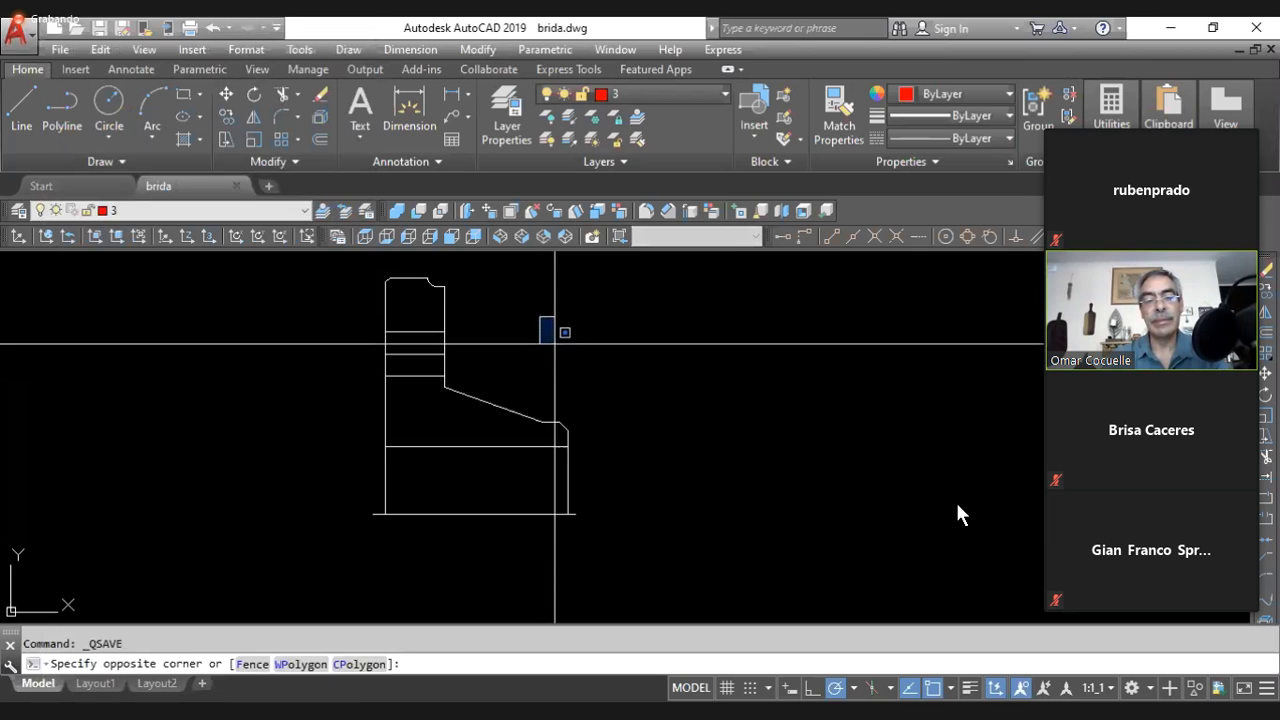
left_click(60, 49)
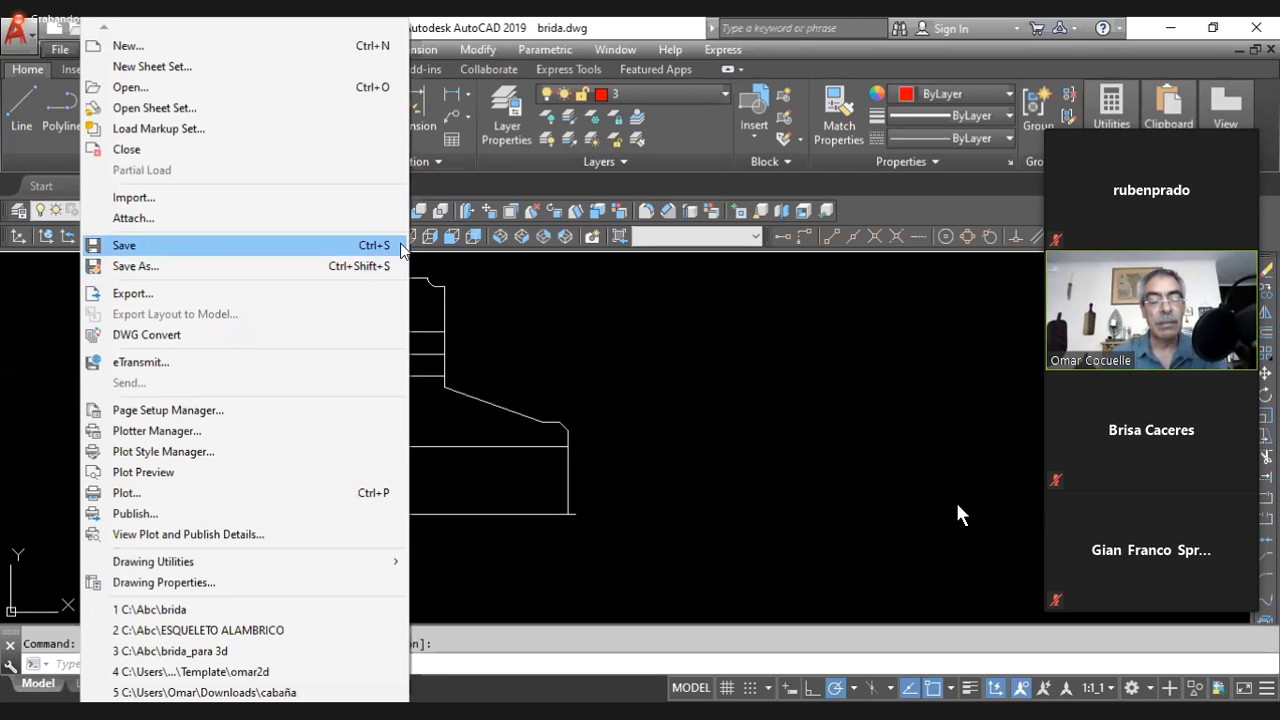
left_click(579, 296)
left_click(596, 302)
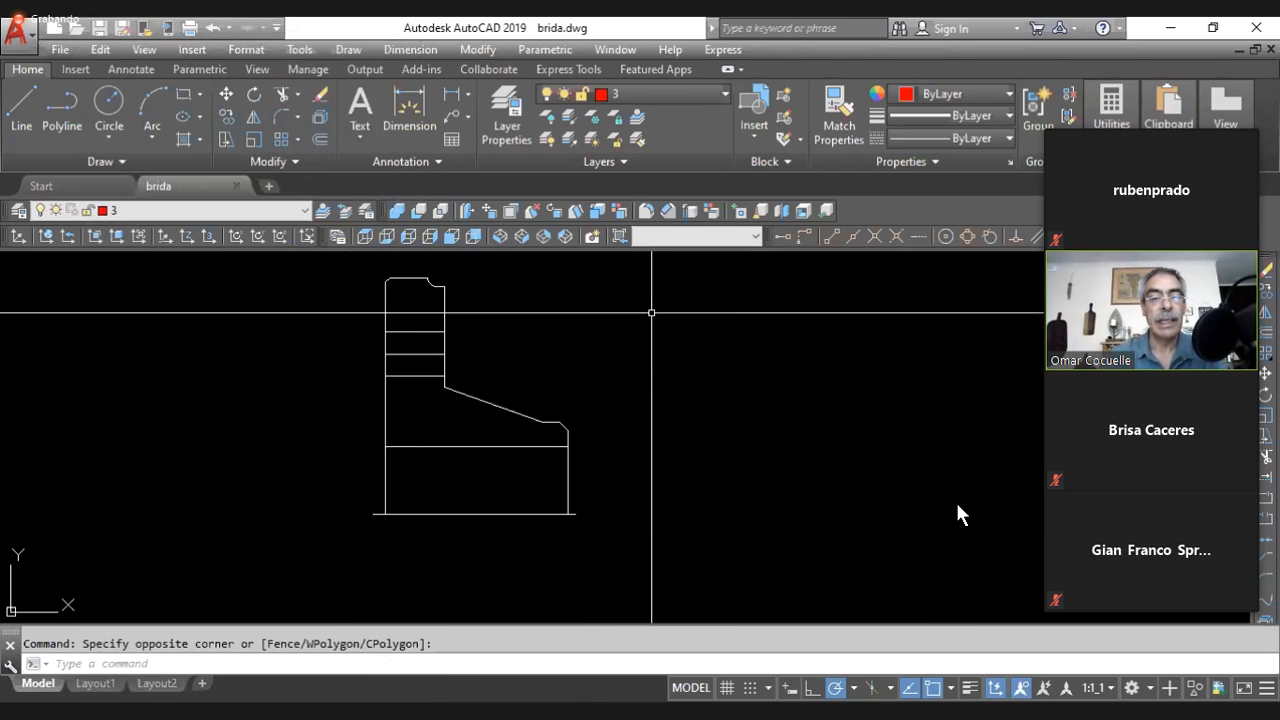
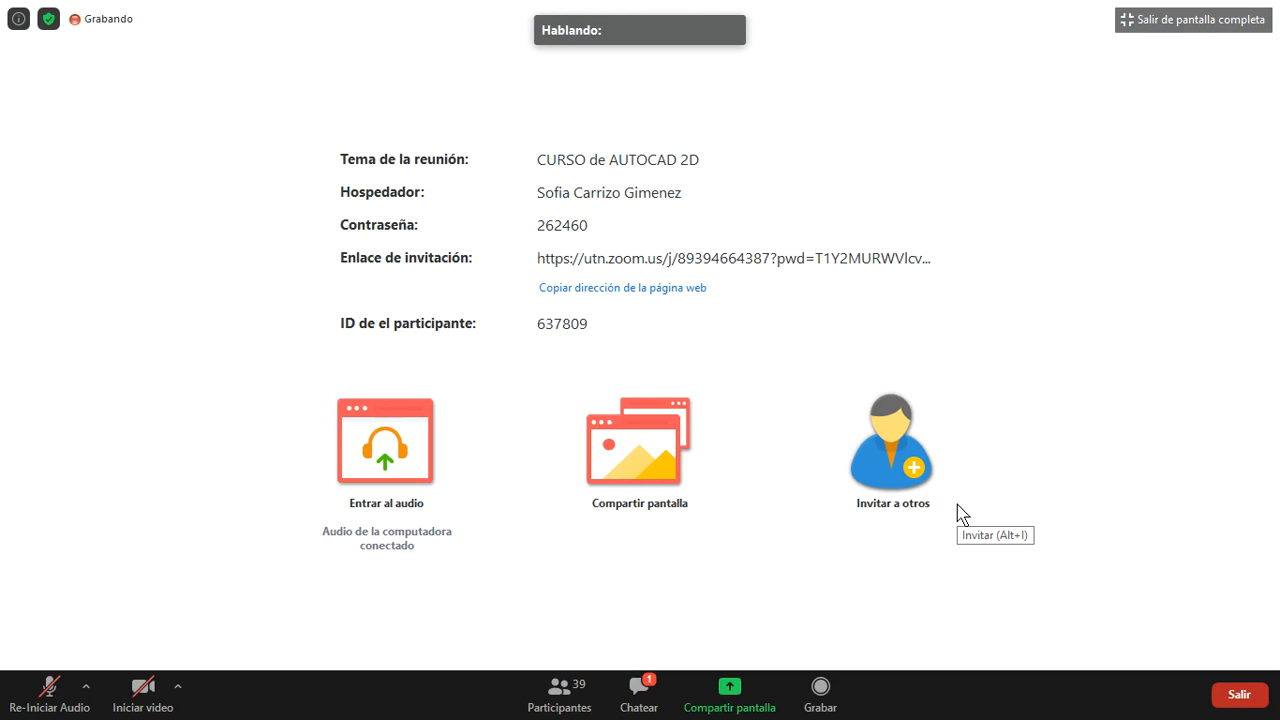
- Open the group chat in the Zoom meeting and show the meeting in a maximized window instead of full screen
left_click(645, 688)
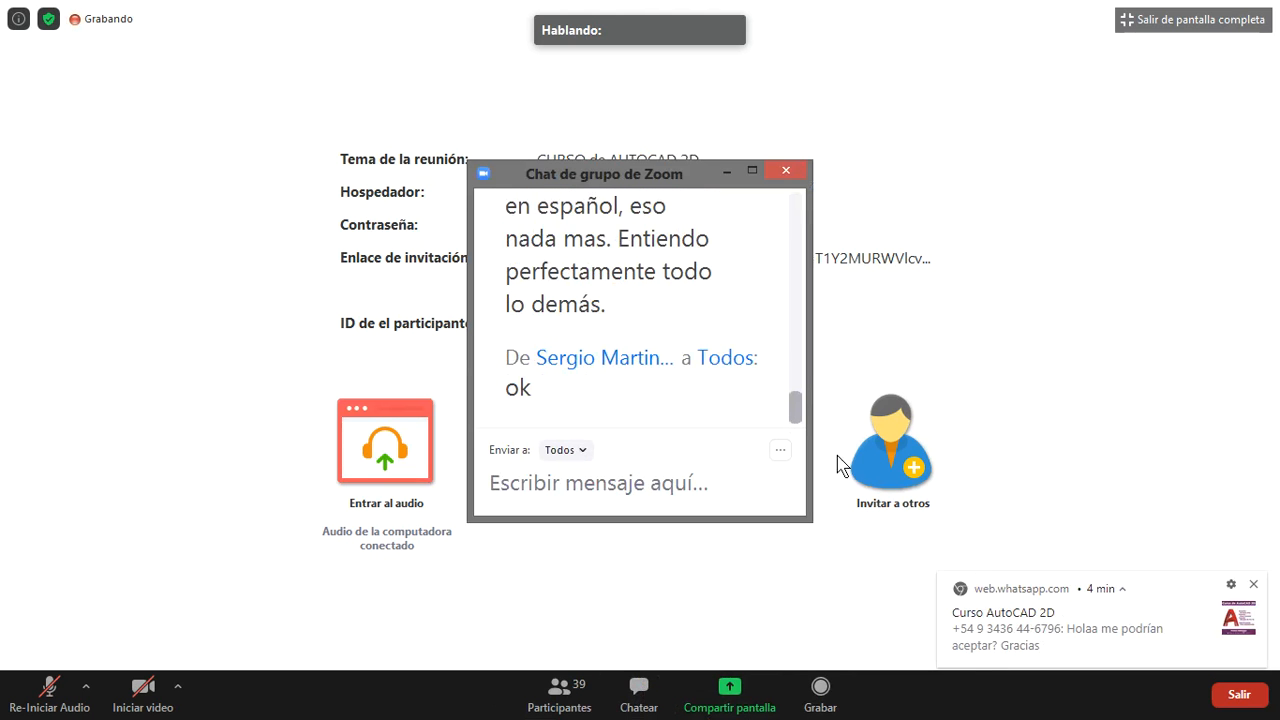
left_click(1003, 705)
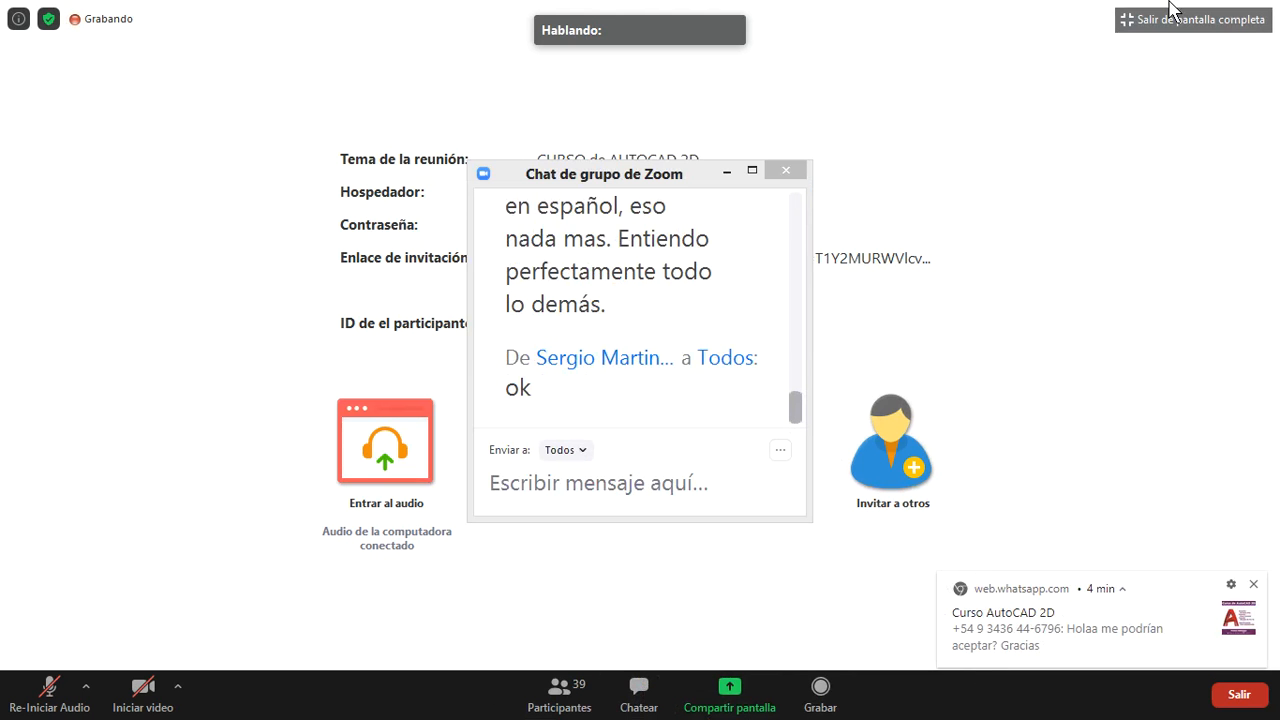
left_click(1133, 28)
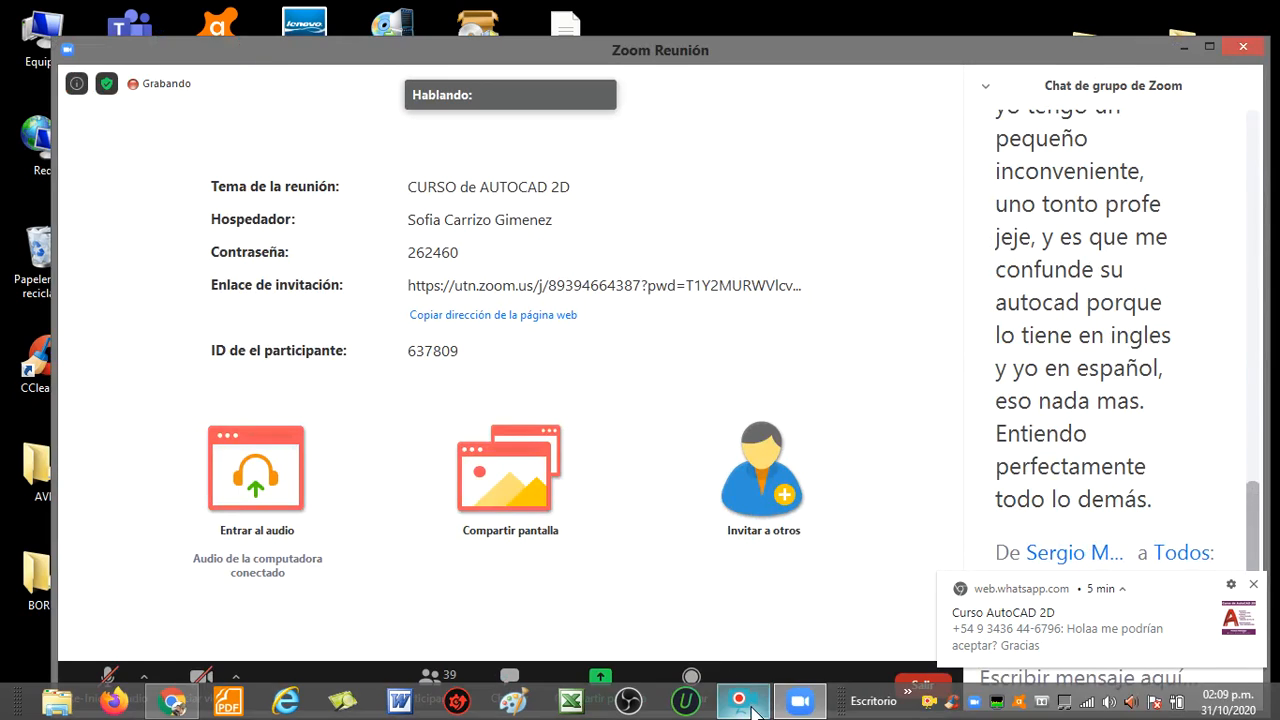
left_click(729, 683)
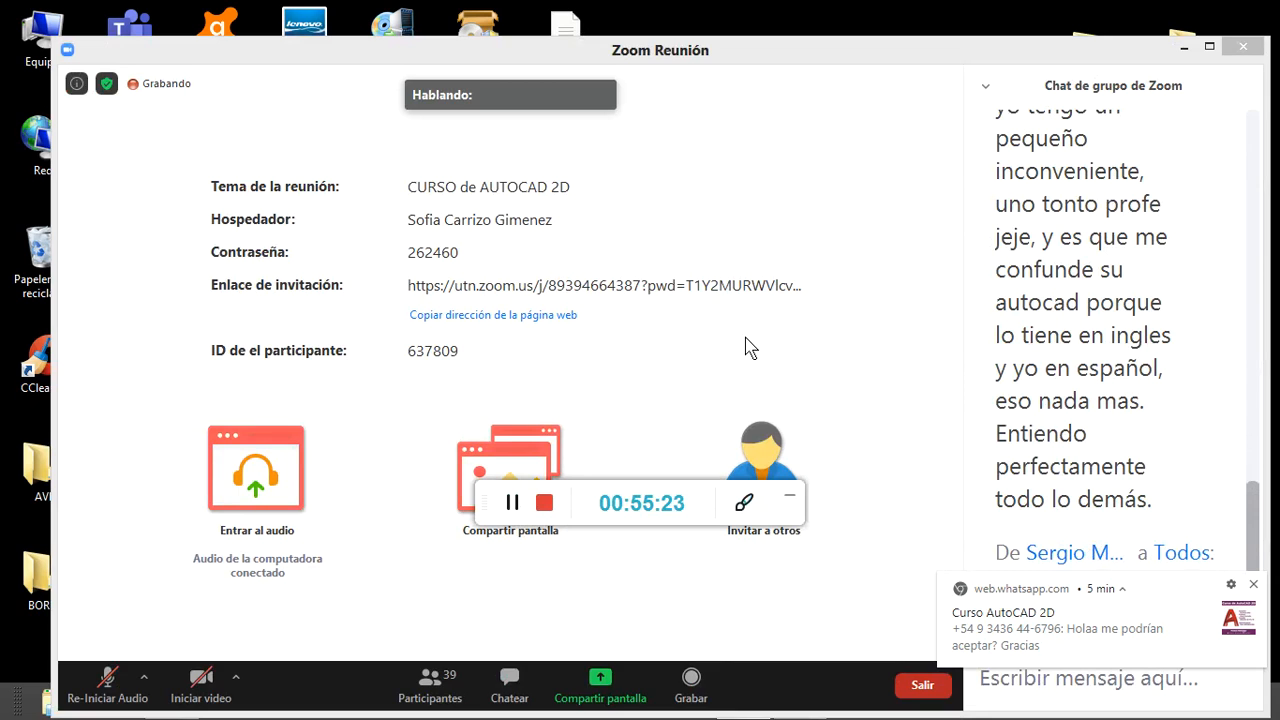
left_click(1204, 53)
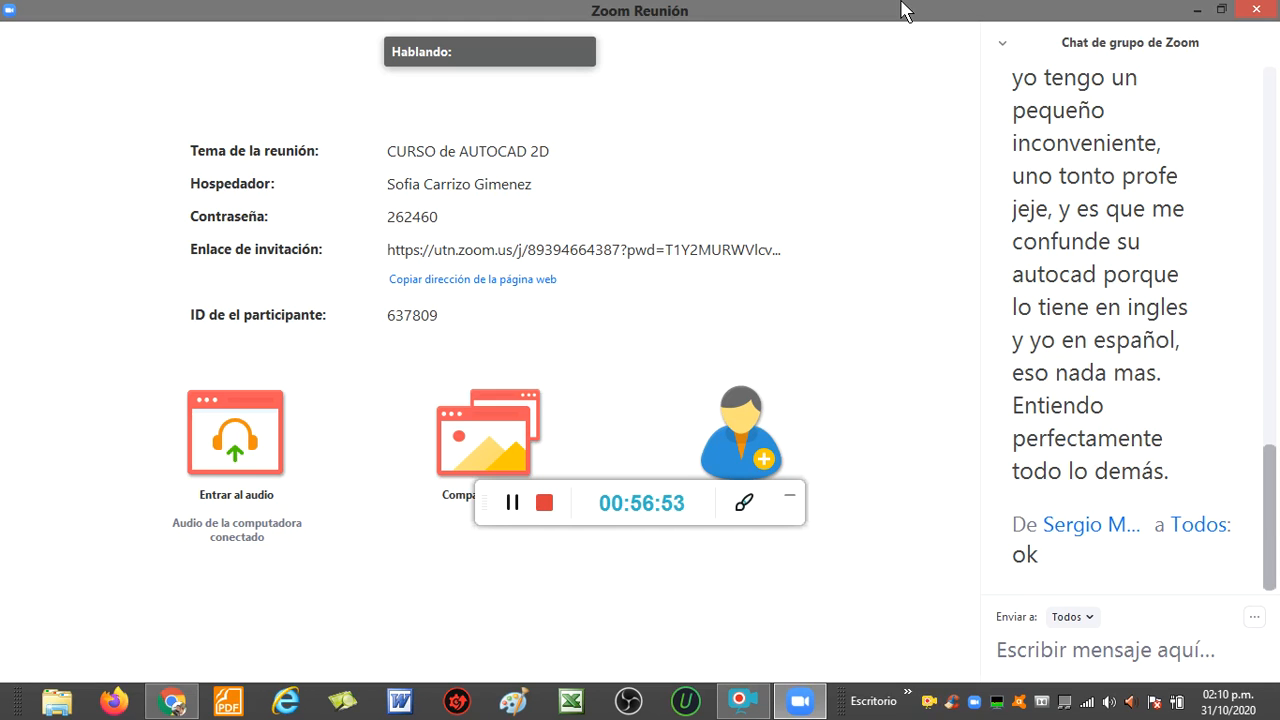
mouse_move(8, 12)
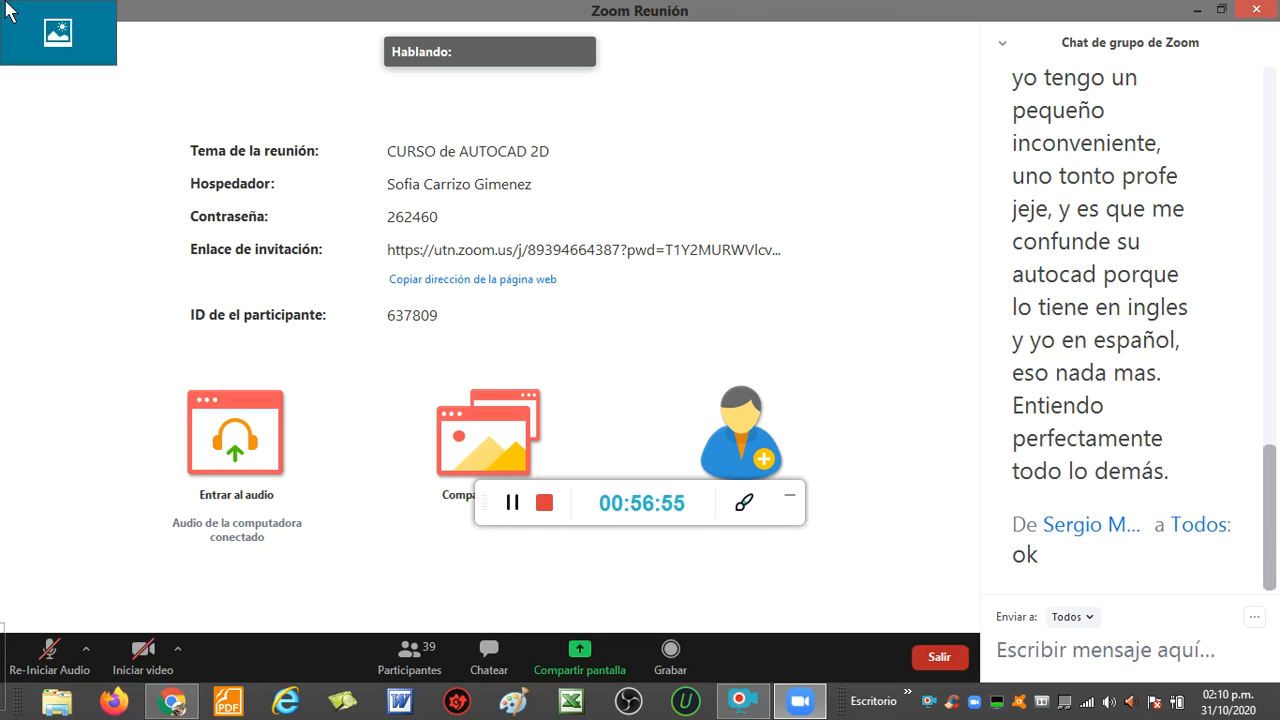